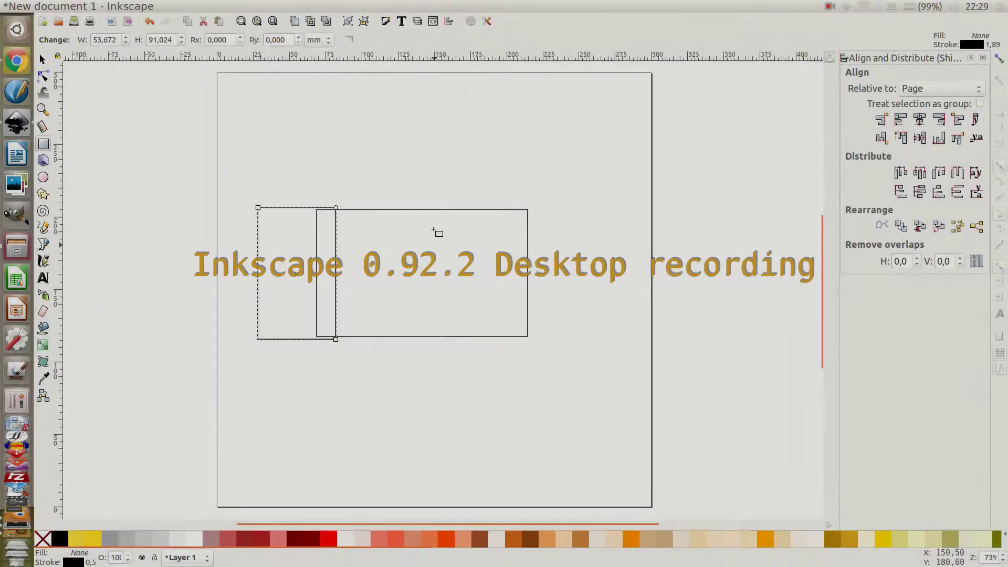
Add a layout rectangle above the body box and pen-draw a closed four-point body outline.
{"action": "left_click_drag", "start_coordinate": [440, 210], "coordinate": [527, 111]}
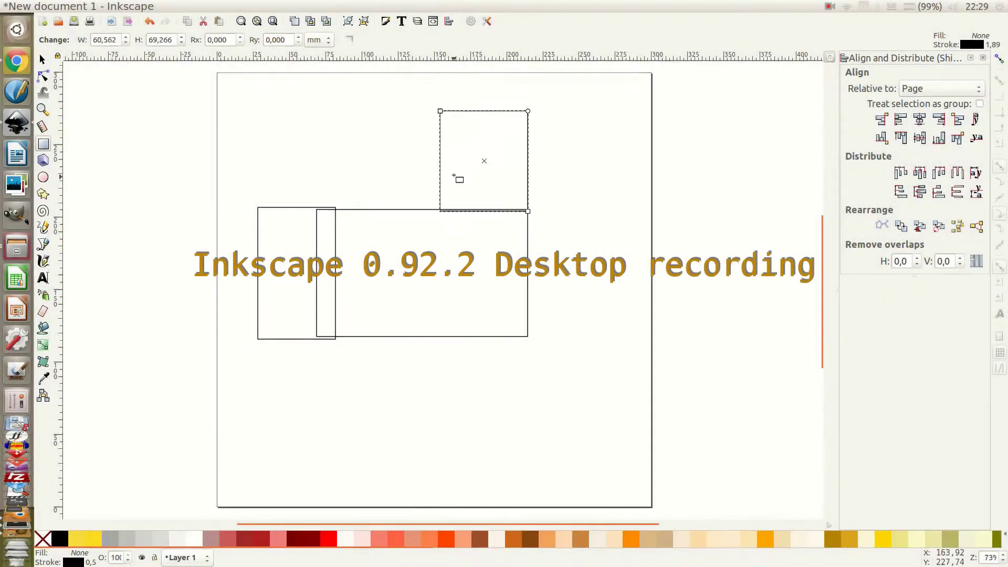
{"action": "key", "text": "b"}
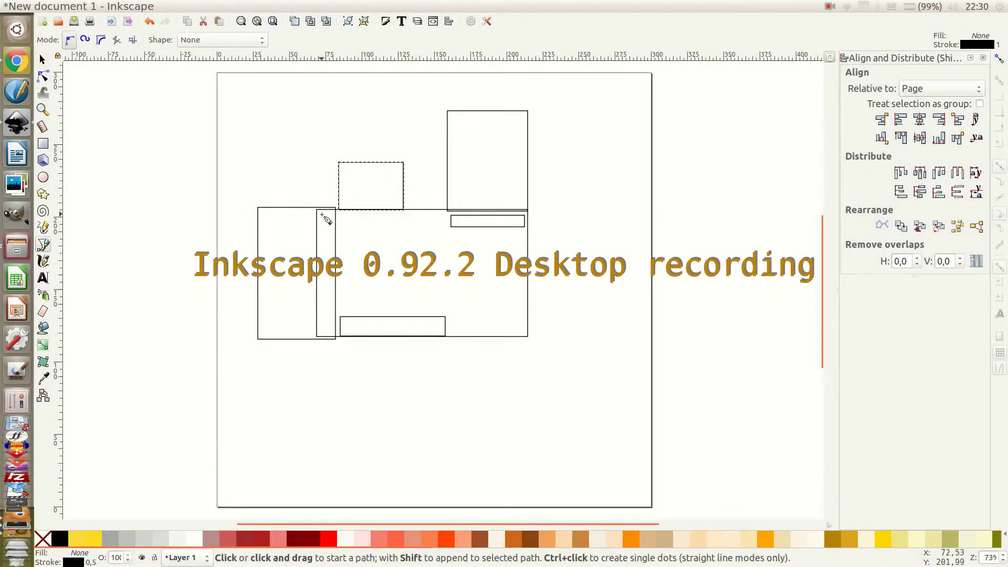
{"action": "left_click", "coordinate": [318, 217]}
{"action": "left_click", "coordinate": [525, 226]}
{"action": "left_click", "coordinate": [527, 276]}
{"action": "left_click", "coordinate": [324, 334]}
{"action": "left_click", "coordinate": [318, 218]}
Bend the body outline into a curved belly with node editing.
{"action": "key", "text": "n"}
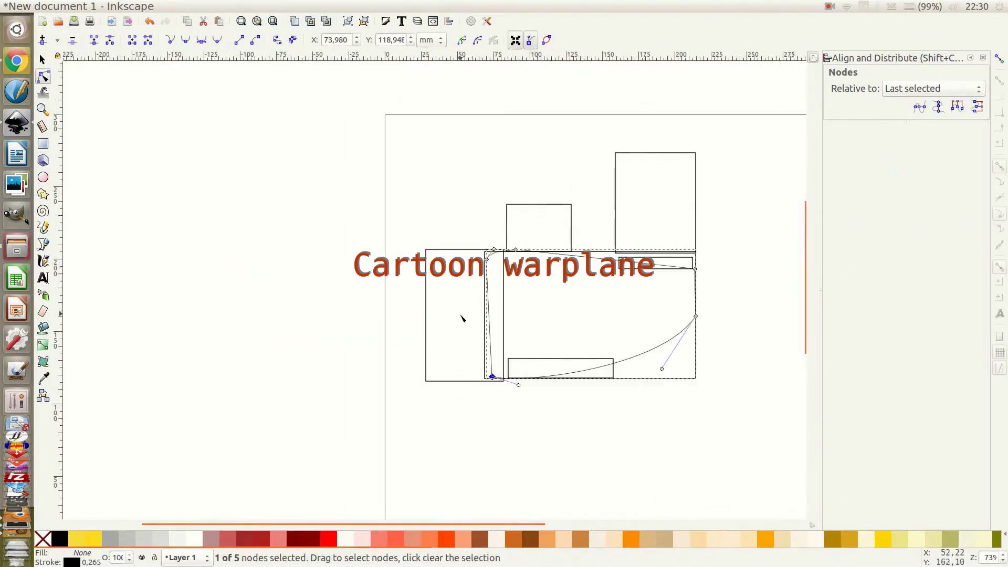
{"action": "key", "text": "plus"}
{"action": "key", "text": "plus"}
{"action": "left_click_drag", "start_coordinate": [447, 147], "coordinate": [734, 124]}
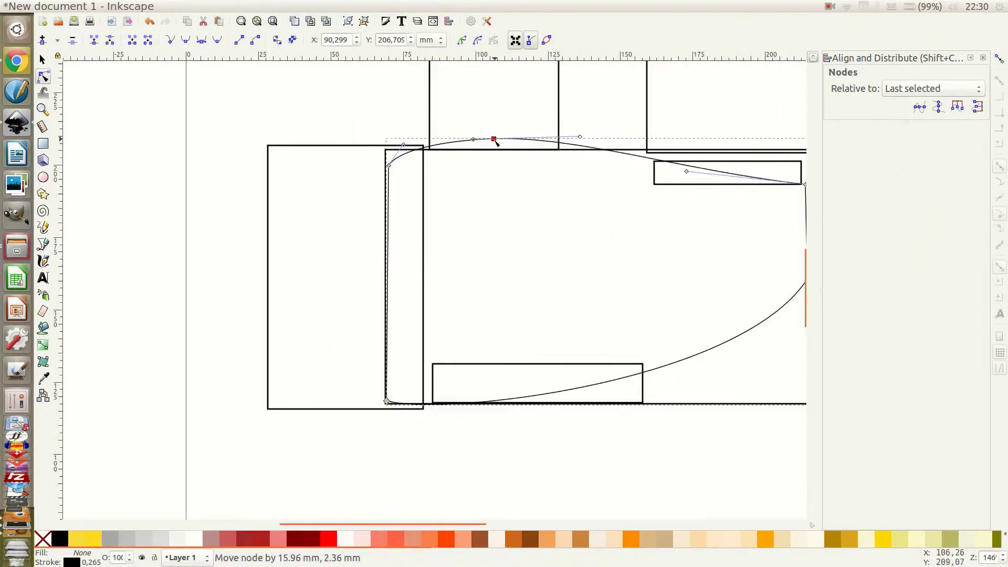
{"action": "key", "text": "minus"}
{"action": "key", "text": "s"}
Round the left rectangle's corners and position a rounded rectangle overlapping the cowl.
{"action": "left_click", "coordinate": [247, 162]}
{"action": "key", "text": "r"}
{"action": "left_click_drag", "start_coordinate": [339, 154], "coordinate": [338, 171]}
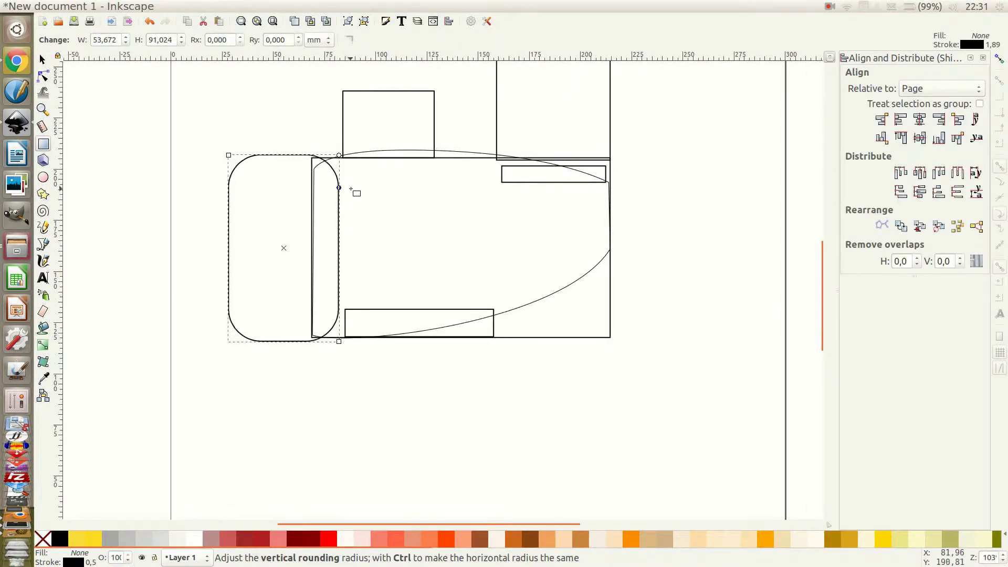
{"action": "left_click_drag", "start_coordinate": [298, 138], "coordinate": [373, 289]}
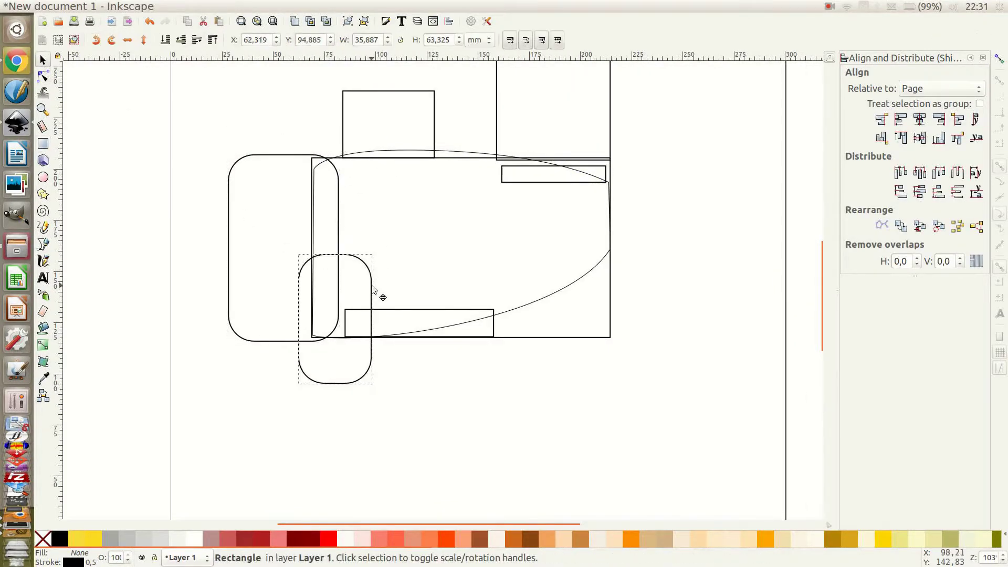
{"action": "left_click", "coordinate": [43, 143]}
{"action": "left_click_drag", "start_coordinate": [305, 131], "coordinate": [378, 288]}
{"action": "key", "text": "s"}
{"action": "left_click_drag", "start_coordinate": [324, 133], "coordinate": [336, 126]}
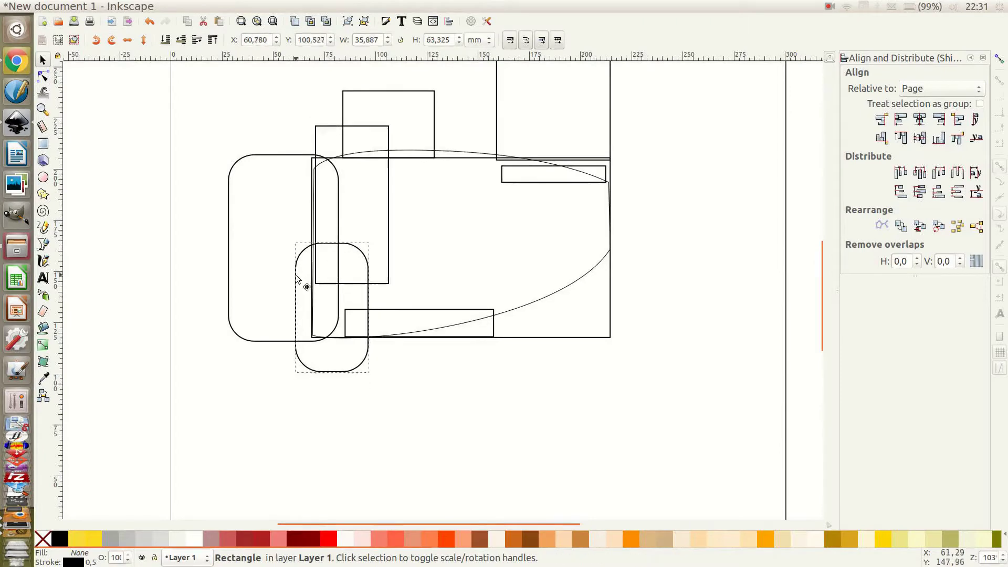
Cut the overlapping shapes out of the cowl, leaving one notched cowl path.
{"action": "left_click", "coordinate": [562, 345]}
{"action": "key", "text": "Delete"}
{"action": "left_click", "coordinate": [262, 339]}
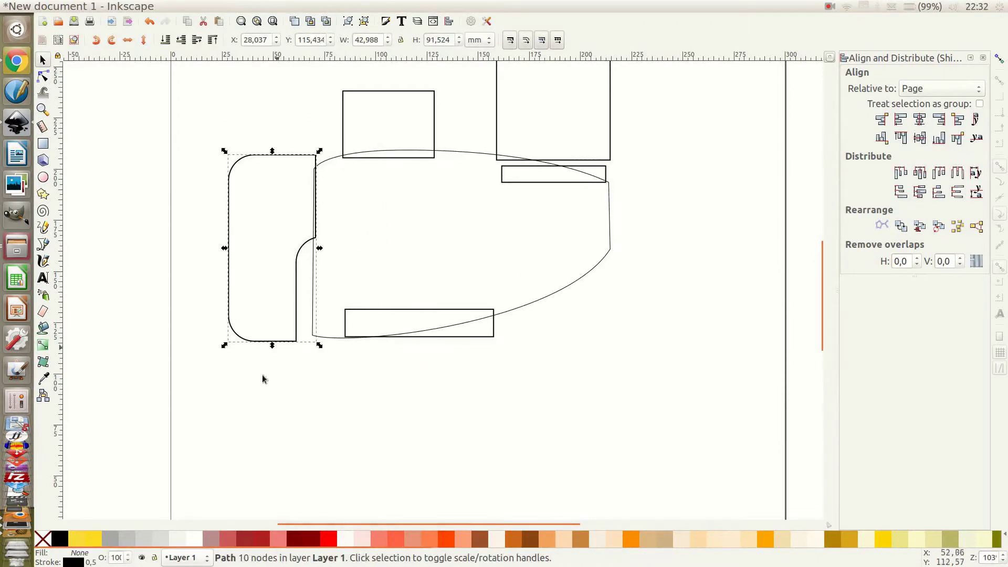
Shade the cowl with a vertical dark-to-grey linear gradient with two mid stops.
{"action": "key", "text": "g"}
{"action": "left_click_drag", "start_coordinate": [265, 131], "coordinate": [267, 303]}
{"action": "key", "text": "ctrl+shift+f"}
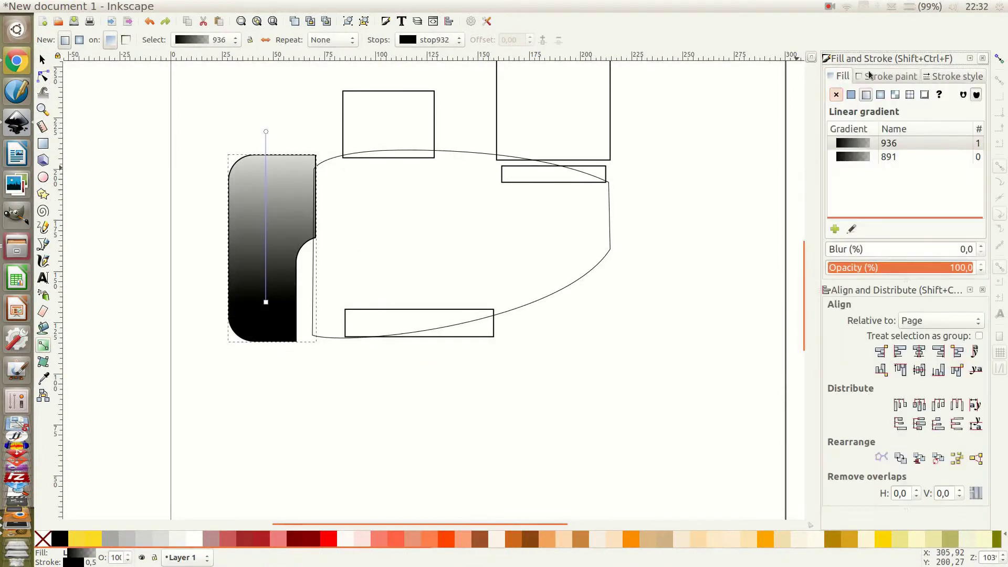
{"action": "left_click", "coordinate": [266, 302]}
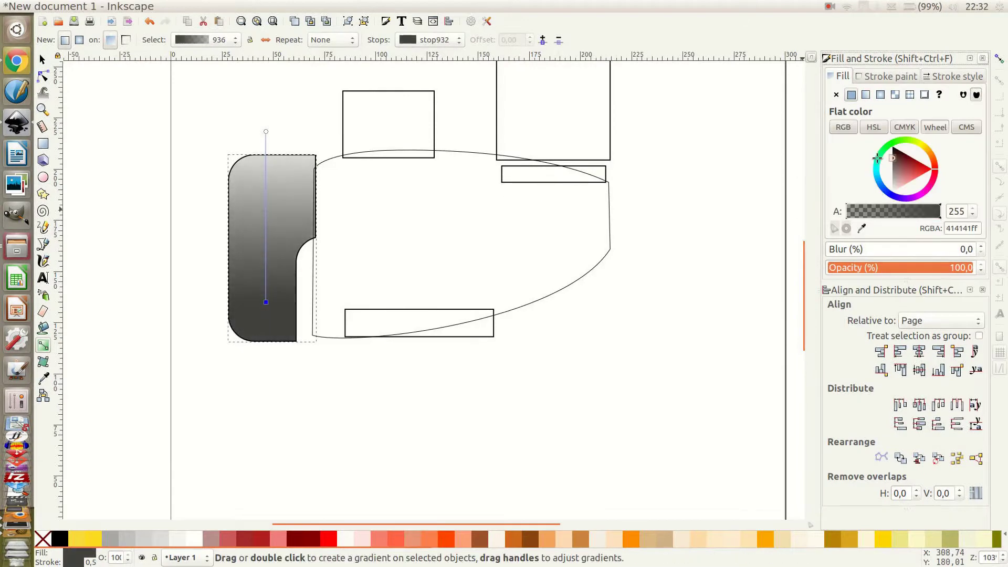
{"action": "left_click_drag", "start_coordinate": [265, 302], "coordinate": [265, 334]}
{"action": "double_click", "coordinate": [266, 221]}
{"action": "double_click", "coordinate": [266, 254]}
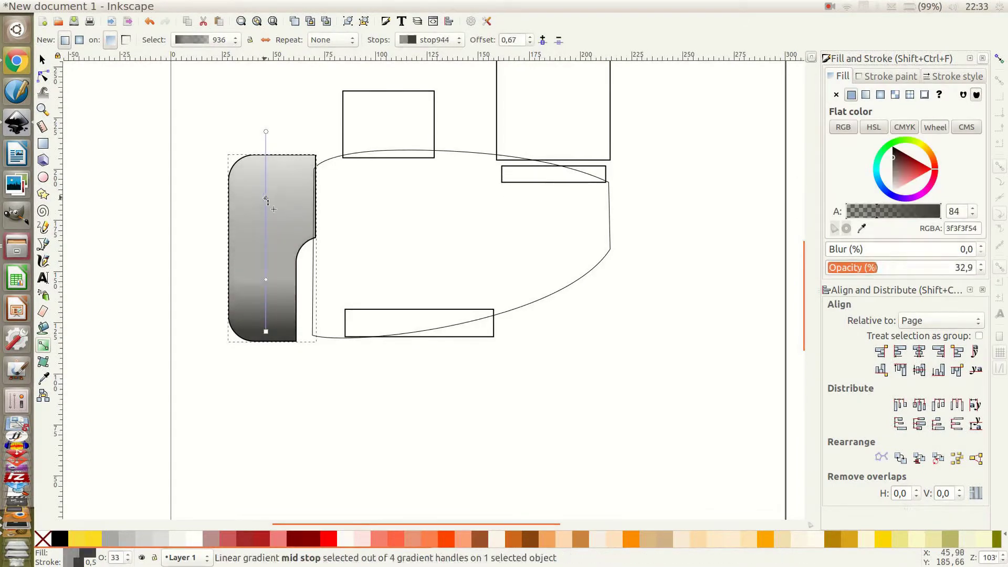
Select the cowl's right-side nodes, then the fuselage outline, for node editing.
{"action": "key", "text": "n"}
{"action": "left_click_drag", "start_coordinate": [273, 144], "coordinate": [347, 362]}
{"action": "left_click", "coordinate": [452, 156]}
{"action": "scroll", "coordinate": [342, 157], "scroll_direction": "up", "scroll_amount": 3}
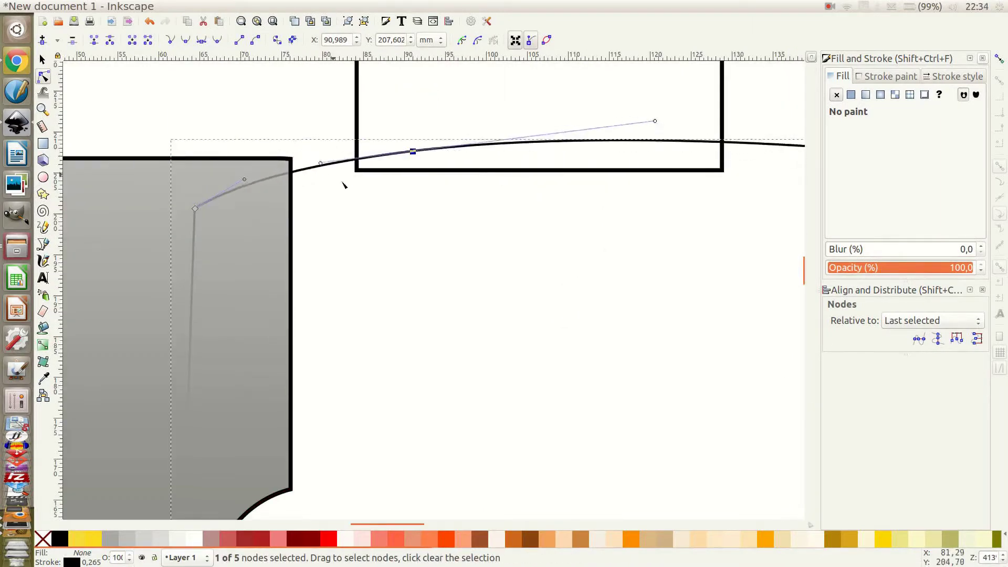
Pen-draw a closed windscreen outline starting on the body curve.
{"action": "scroll", "coordinate": [368, 158], "scroll_direction": "down", "scroll_amount": 3}
{"action": "key", "text": "s"}
{"action": "left_click", "coordinate": [433, 148]}
{"action": "scroll", "coordinate": [481, 127], "scroll_direction": "up", "scroll_amount": 3}
{"action": "key", "text": "b"}
{"action": "left_click", "coordinate": [303, 341]}
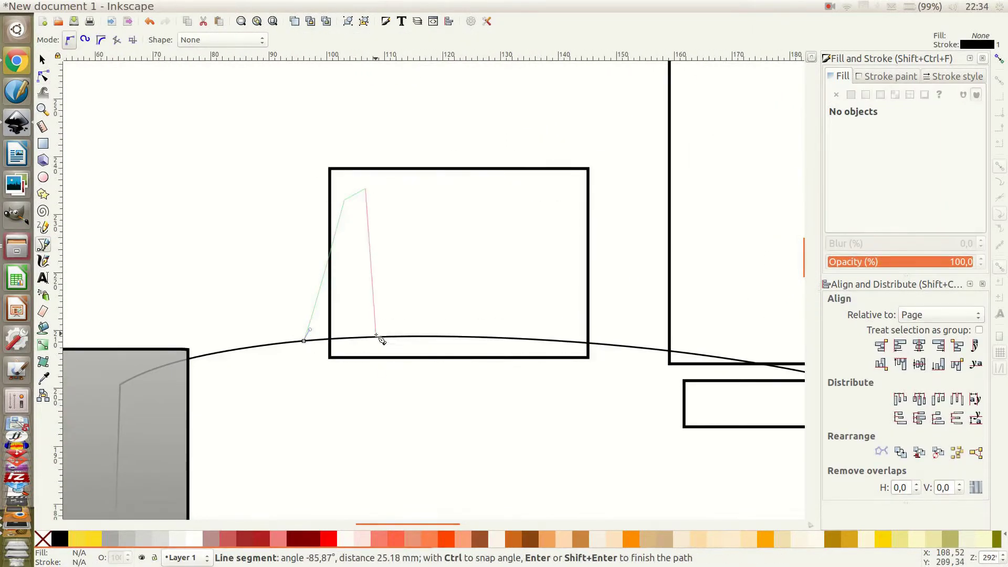
{"action": "left_click", "coordinate": [304, 341]}
Curve the windscreen's lower segment and shape its outline.
{"action": "key", "text": "n"}
{"action": "scroll", "coordinate": [315, 362], "scroll_direction": "up", "scroll_amount": 3}
{"action": "left_click_drag", "start_coordinate": [488, 452], "coordinate": [466, 448]}
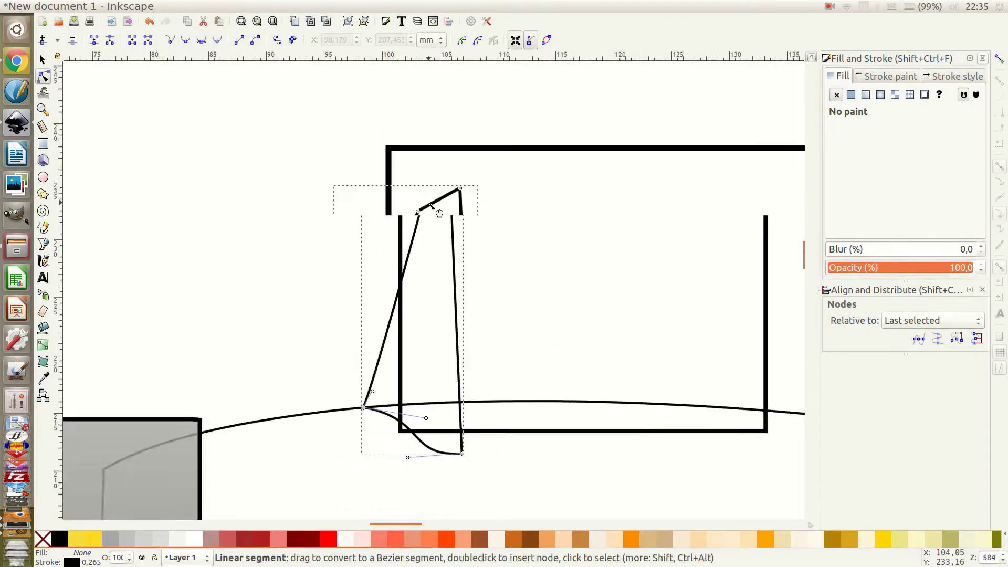
{"action": "scroll", "coordinate": [451, 210], "scroll_direction": "up", "scroll_amount": 3}
{"action": "left_click_drag", "start_coordinate": [451, 167], "coordinate": [452, 179]}
{"action": "scroll", "coordinate": [264, 84], "scroll_direction": "down", "scroll_amount": 2}
Draw a triangular canopy outline from the windscreen top and bulge its edges outward.
{"action": "key", "text": "b"}
{"action": "left_click", "coordinate": [368, 132]}
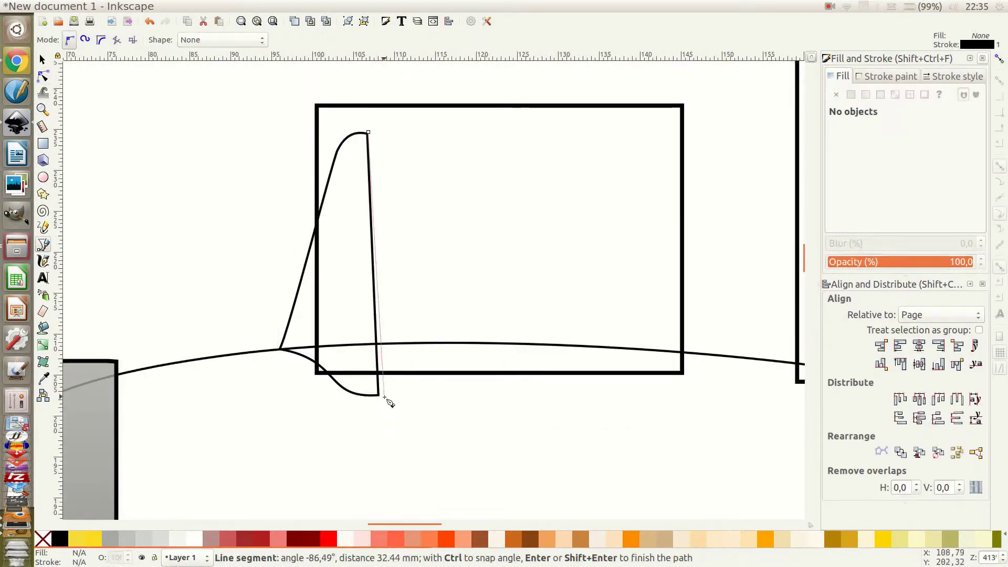
{"action": "left_click", "coordinate": [369, 133]}
{"action": "key", "text": "n"}
{"action": "left_click_drag", "start_coordinate": [630, 402], "coordinate": [630, 411]}
{"action": "left_click_drag", "start_coordinate": [704, 363], "coordinate": [700, 352]}
{"action": "left_click_drag", "start_coordinate": [525, 221], "coordinate": [578, 262]}
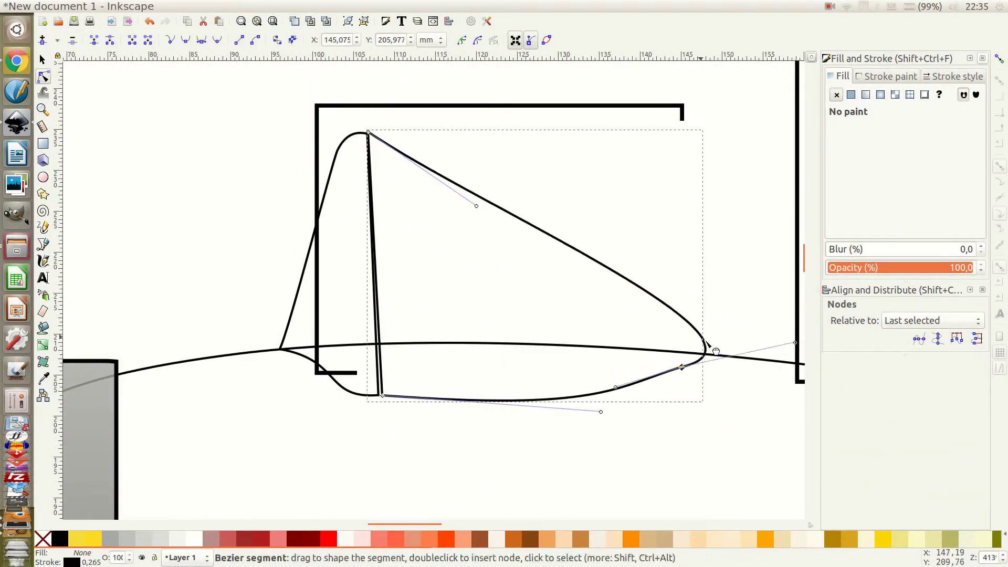
{"action": "mouse_move", "coordinate": [614, 339]}
{"action": "left_mouse_down"}
{"action": "mouse_move", "coordinate": [587, 360]}
{"action": "mouse_move", "coordinate": [605, 362]}
{"action": "left_mouse_up"}
{"action": "left_click_drag", "start_coordinate": [476, 205], "coordinate": [696, 104]}
Add a node on the canopy's rear curve and refine the rear and tail handles.
{"action": "scroll", "coordinate": [483, 342], "scroll_direction": "right", "scroll_amount": 5}
{"action": "mouse_move", "coordinate": [462, 252]}
{"action": "left_mouse_down"}
{"action": "mouse_move", "coordinate": [417, 342]}
{"action": "mouse_move", "coordinate": [366, 273]}
{"action": "left_mouse_up"}
{"action": "double_click", "coordinate": [416, 342]}
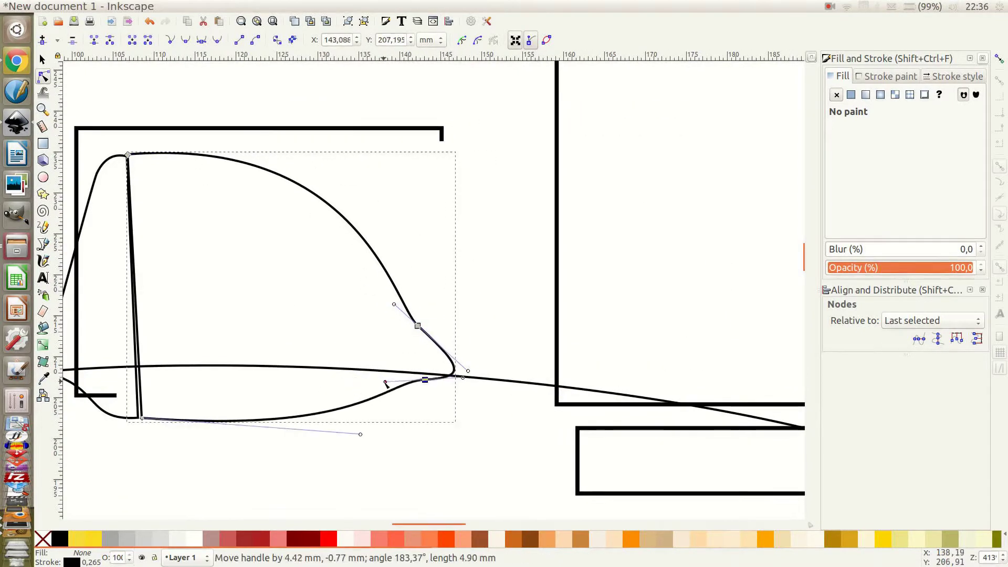
{"action": "left_click_drag", "start_coordinate": [424, 379], "coordinate": [428, 386]}
{"action": "left_click_drag", "start_coordinate": [403, 423], "coordinate": [389, 391]}
{"action": "left_click_drag", "start_coordinate": [418, 325], "coordinate": [423, 313]}
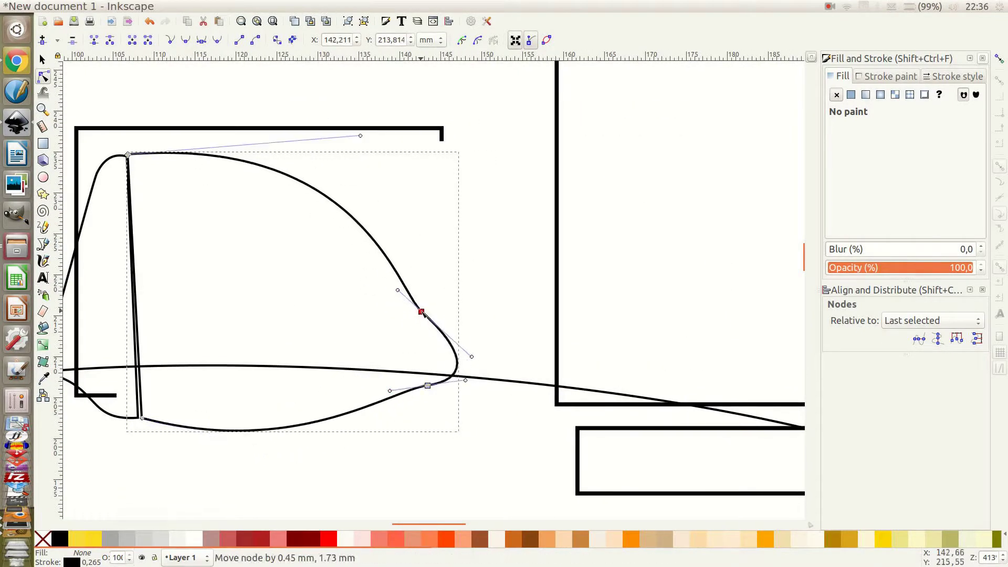
{"action": "key", "text": "minus"}
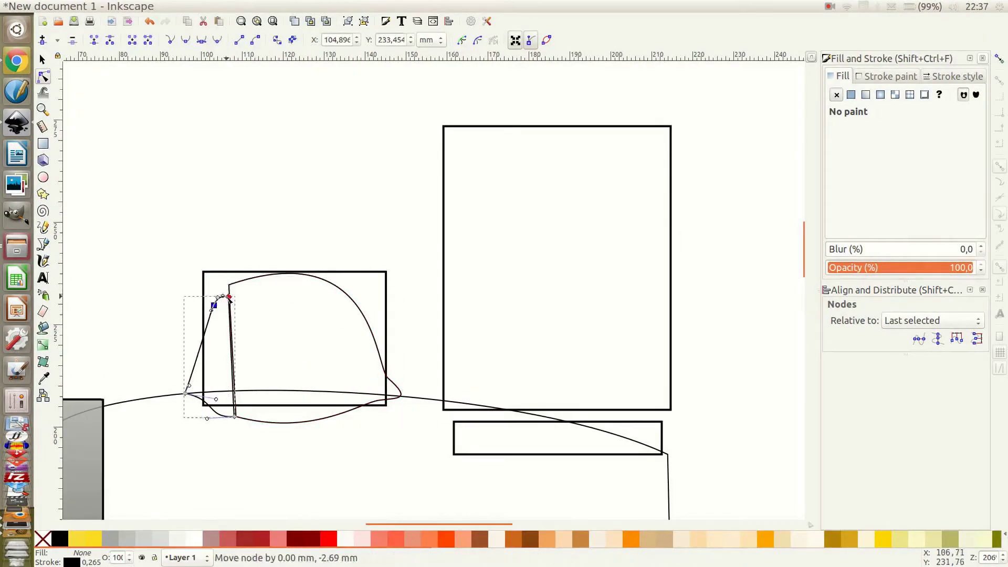
{"action": "left_click_drag", "start_coordinate": [229, 298], "coordinate": [227, 293]}
Reshape the canopy's rear tip and pen-draw a frame line inside the canopy.
{"action": "key", "text": "plus"}
{"action": "key", "text": "plus"}
{"action": "key", "text": "plus"}
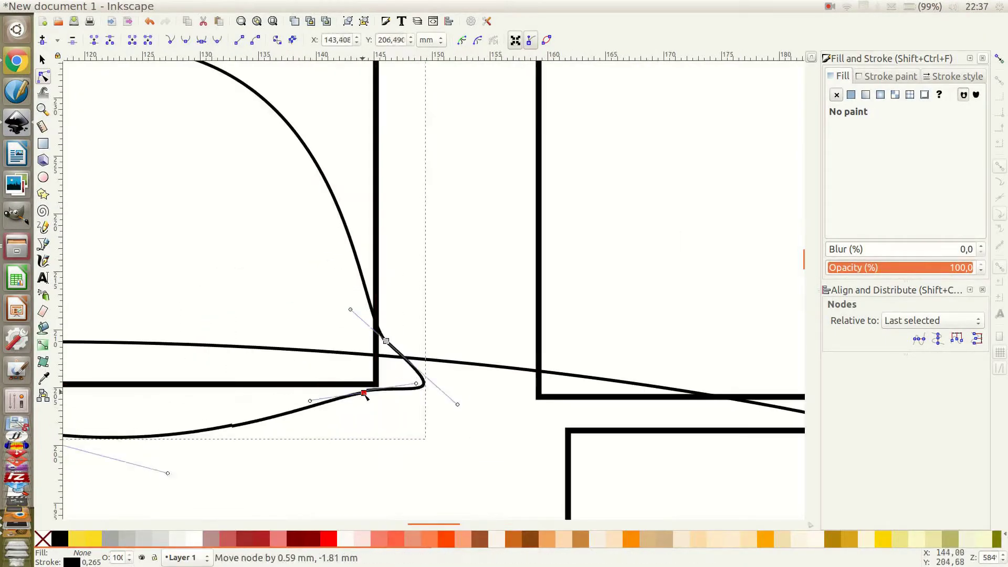
{"action": "left_click_drag", "start_coordinate": [447, 315], "coordinate": [498, 391]}
{"action": "key", "text": "minus"}
{"action": "key", "text": "minus"}
{"action": "key", "text": "minus"}
{"action": "key", "text": "b"}
{"action": "left_click", "coordinate": [276, 273]}
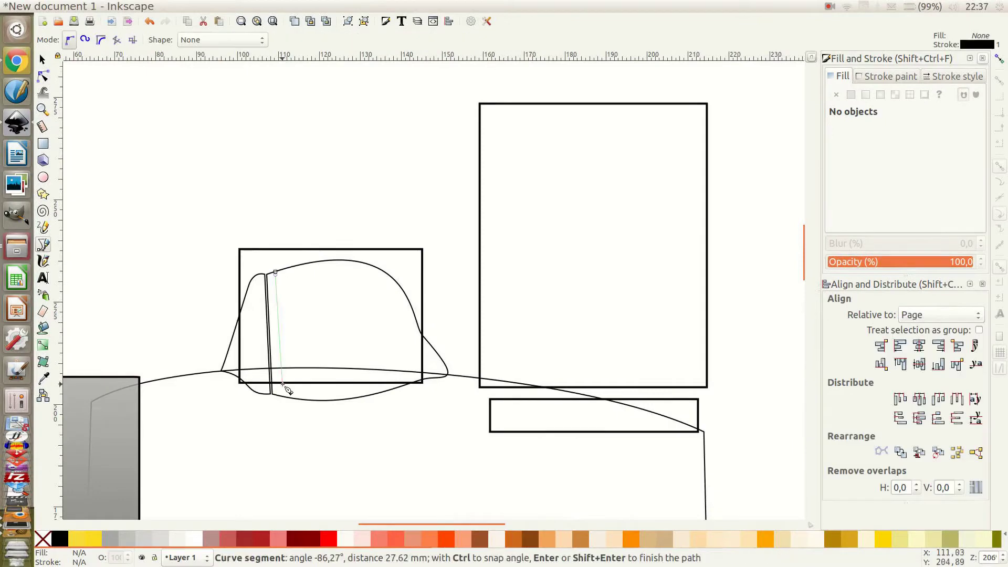
{"action": "double_click", "coordinate": [282, 383]}
Adjust the frame line's end node and inner curve, and tweak the lower canopy curve.
{"action": "key", "text": "n"}
{"action": "key", "text": "5"}
{"action": "left_click", "coordinate": [416, 300]}
{"action": "key", "text": "3"}
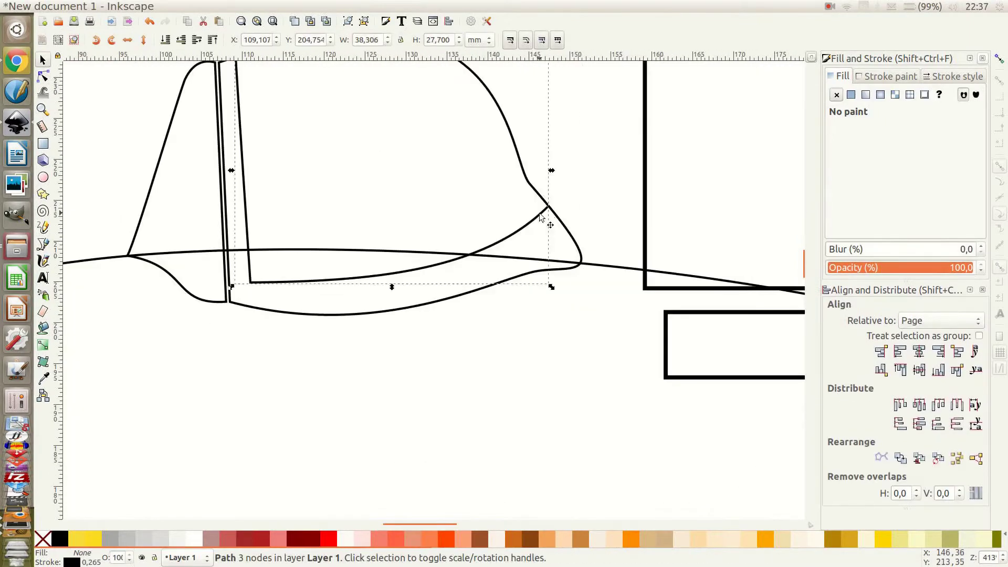
{"action": "key", "text": "n"}
{"action": "left_click_drag", "start_coordinate": [553, 233], "coordinate": [561, 223]}
{"action": "left_click_drag", "start_coordinate": [500, 233], "coordinate": [570, 218]}
{"action": "left_click", "coordinate": [490, 288]}
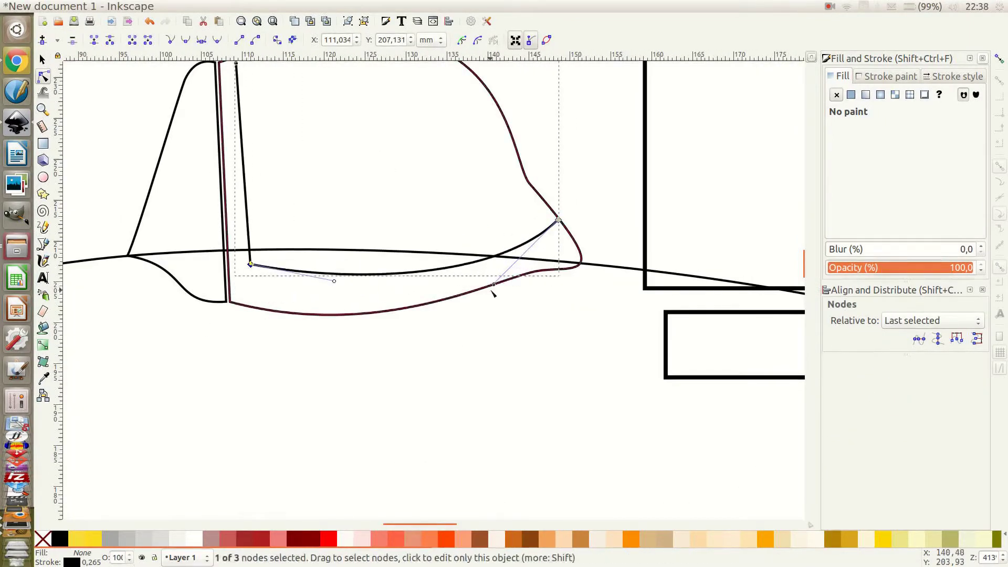
{"action": "left_click_drag", "start_coordinate": [577, 270], "coordinate": [569, 272]}
{"action": "key", "text": "Escape"}
{"action": "key", "text": "minus"}
{"action": "key", "text": "minus"}
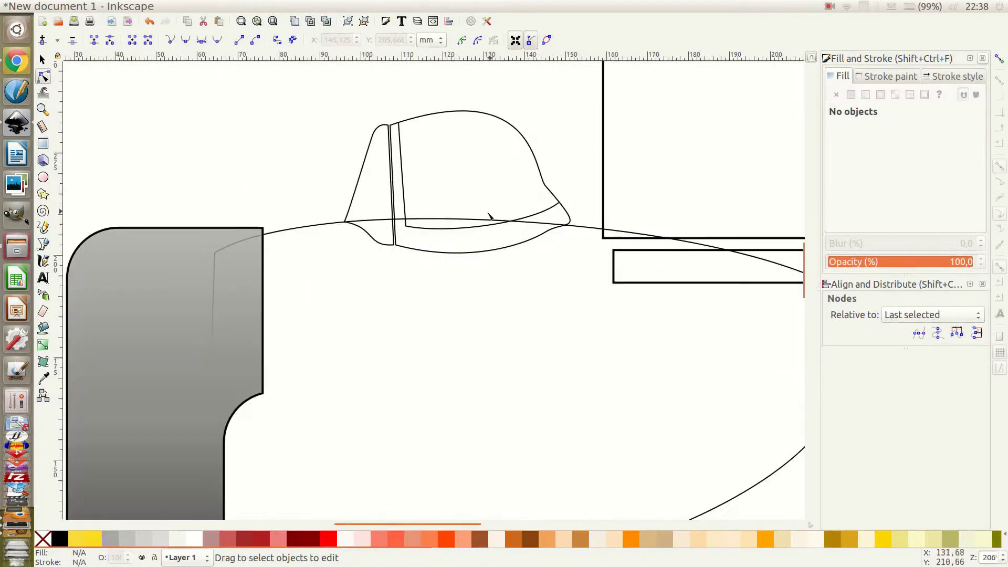
Move the grey frame piece onto the canopy and lay a vertical gradient across the fuselage.
{"action": "scroll", "coordinate": [481, 231], "scroll_direction": "up", "scroll_amount": 4}
{"action": "left_click", "coordinate": [378, 135]}
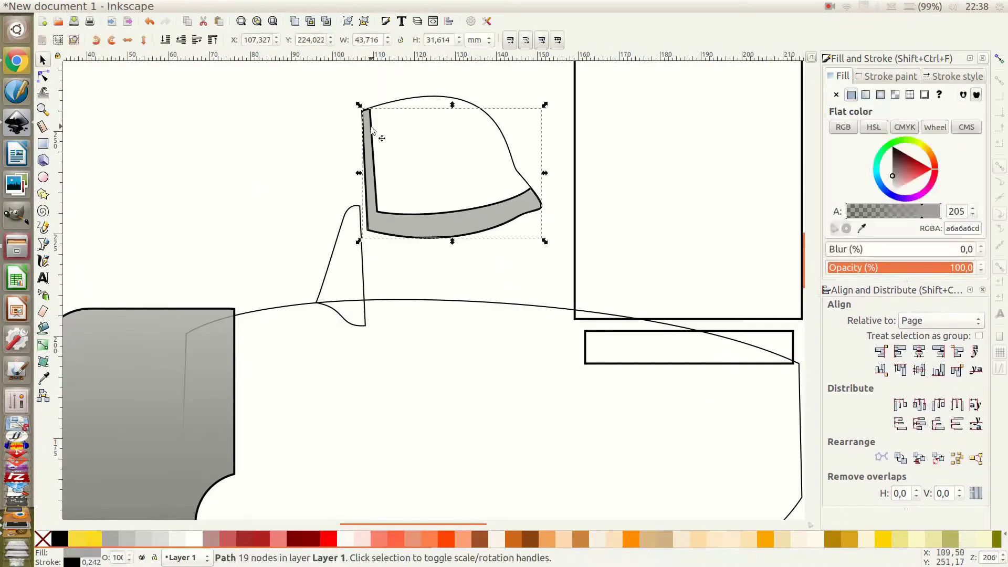
{"action": "key", "text": "Tab"}
{"action": "left_click_drag", "start_coordinate": [488, 158], "coordinate": [506, 240]}
{"action": "key", "text": "Escape"}
{"action": "key", "text": "5"}
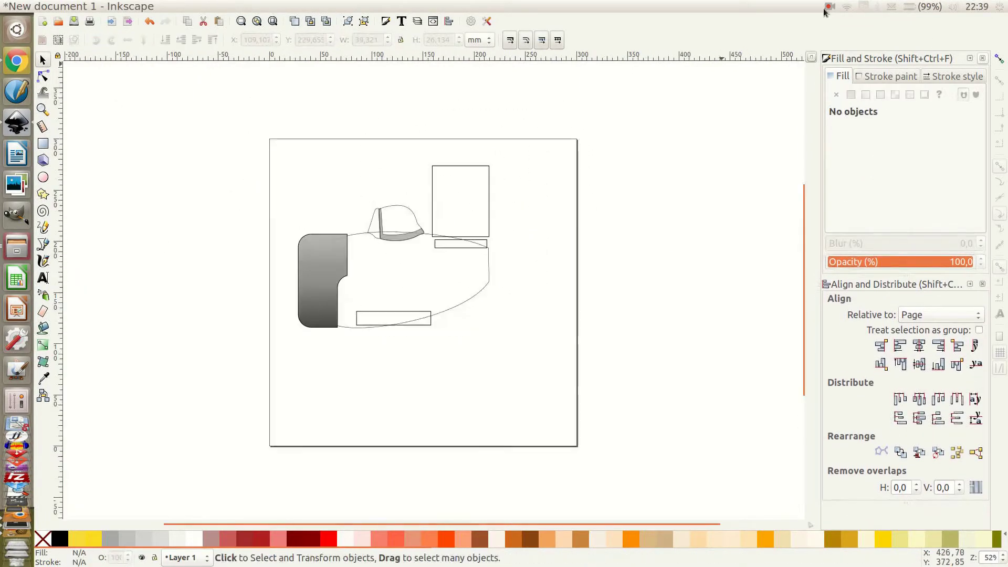
{"action": "key", "text": "g"}
{"action": "left_click_drag", "start_coordinate": [379, 189], "coordinate": [386, 331]}
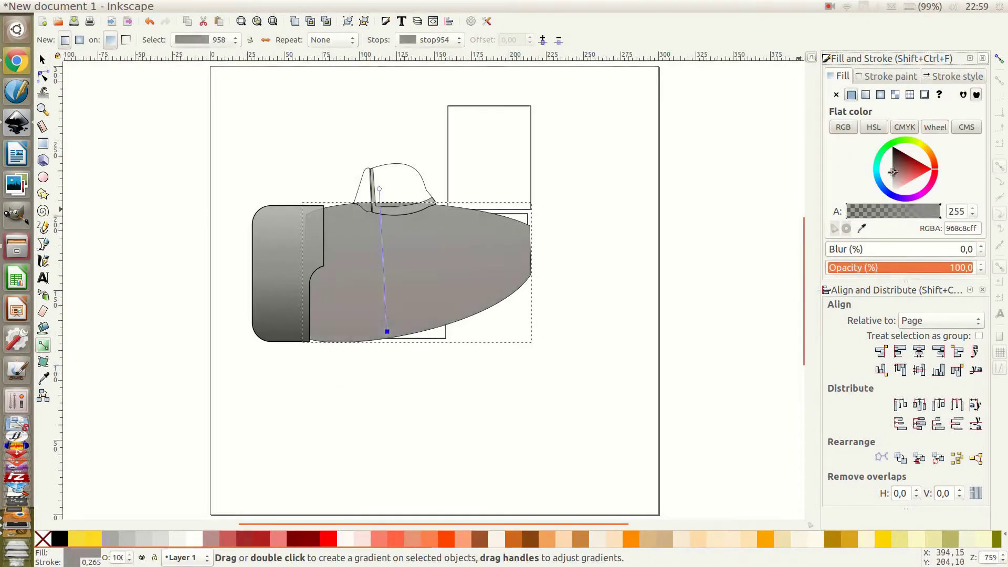
Set the fuselage gradient top-to-bottom: light grey top, raised mid stop, darker bottom.
{"action": "double_click", "coordinate": [384, 284]}
{"action": "left_click_drag", "start_coordinate": [384, 284], "coordinate": [382, 234]}
{"action": "left_click", "coordinate": [379, 189]}
{"action": "left_click", "coordinate": [891, 182]}
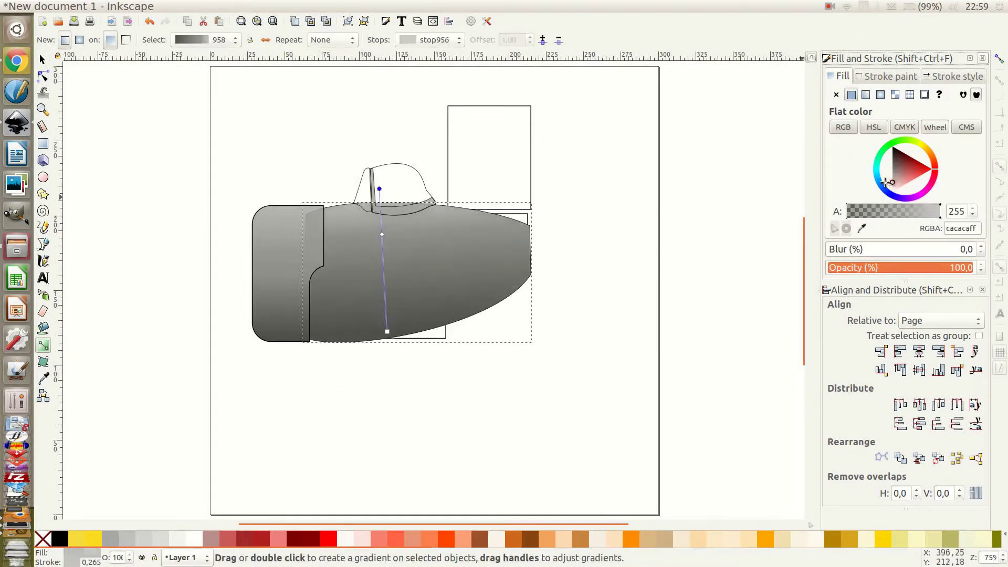
{"action": "left_click_drag", "start_coordinate": [892, 186], "coordinate": [905, 162]}
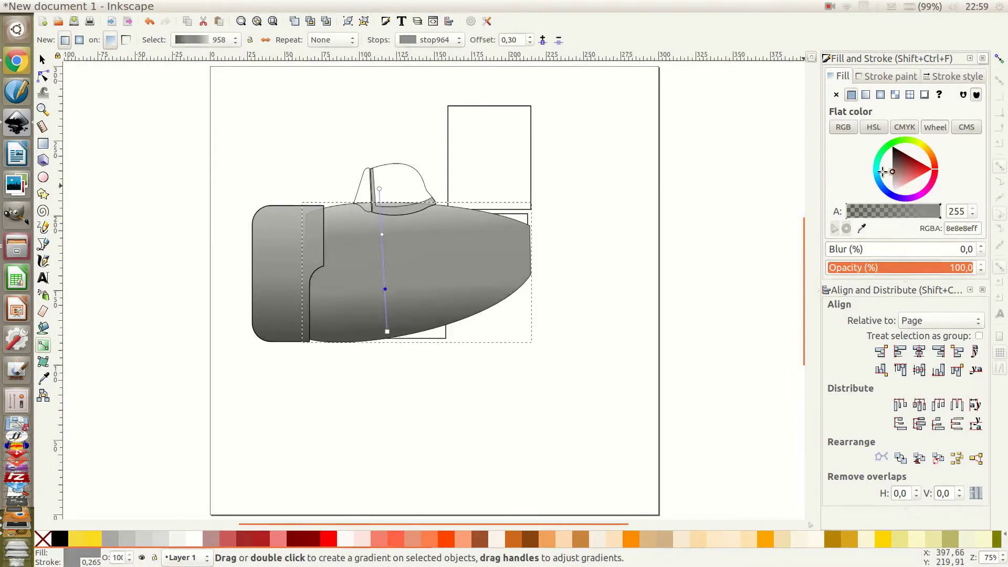
{"action": "left_click_drag", "start_coordinate": [387, 331], "coordinate": [379, 344]}
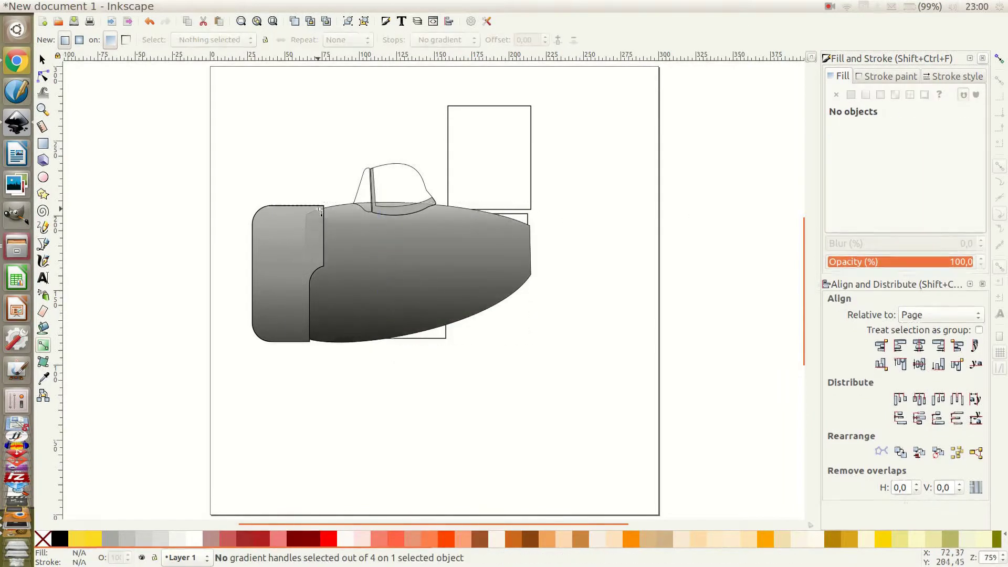
Give the nose piece a vertical grey gradient.
{"action": "left_click", "coordinate": [289, 273]}
{"action": "left_click", "coordinate": [280, 254]}
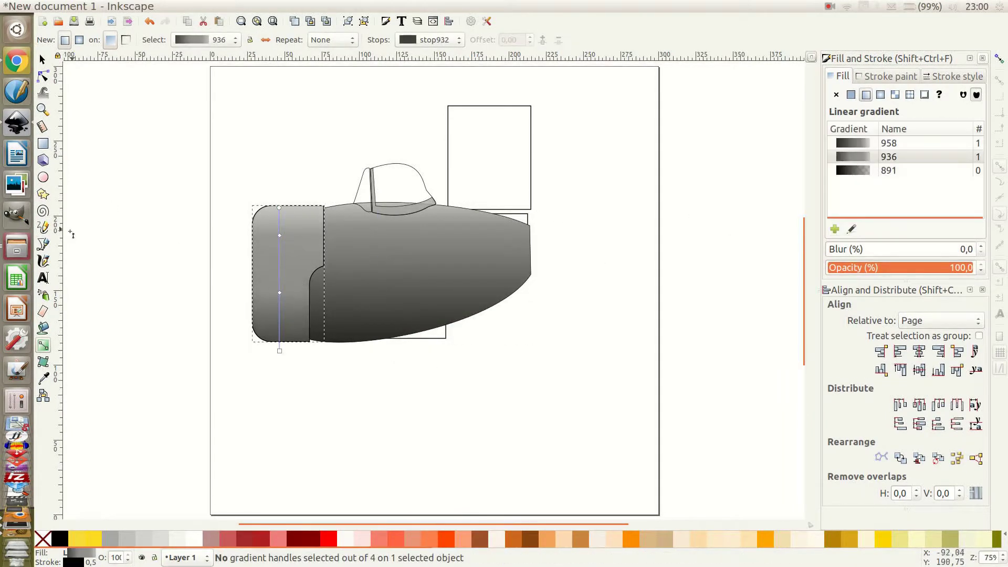
{"action": "left_click_drag", "start_coordinate": [289, 180], "coordinate": [453, 326]}
Flatten an ellipse over the cockpit and close the windscreen frame triangle.
{"action": "key", "text": "s"}
{"action": "left_click_drag", "start_coordinate": [371, 326], "coordinate": [373, 310]}
{"action": "left_click_drag", "start_coordinate": [371, 180], "coordinate": [366, 223]}
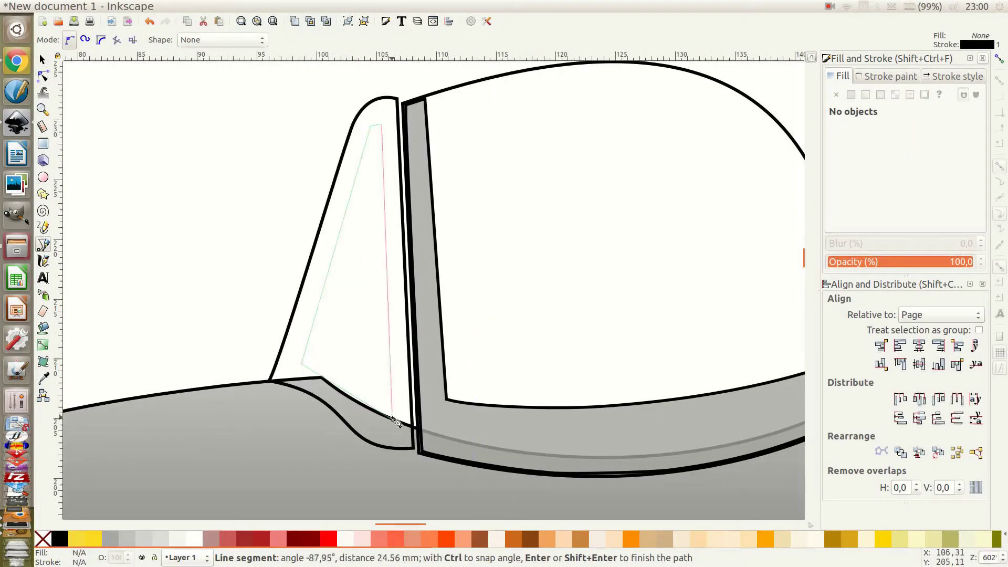
{"action": "left_click", "coordinate": [392, 419]}
{"action": "key", "text": "s"}
{"action": "key", "text": "minus"}
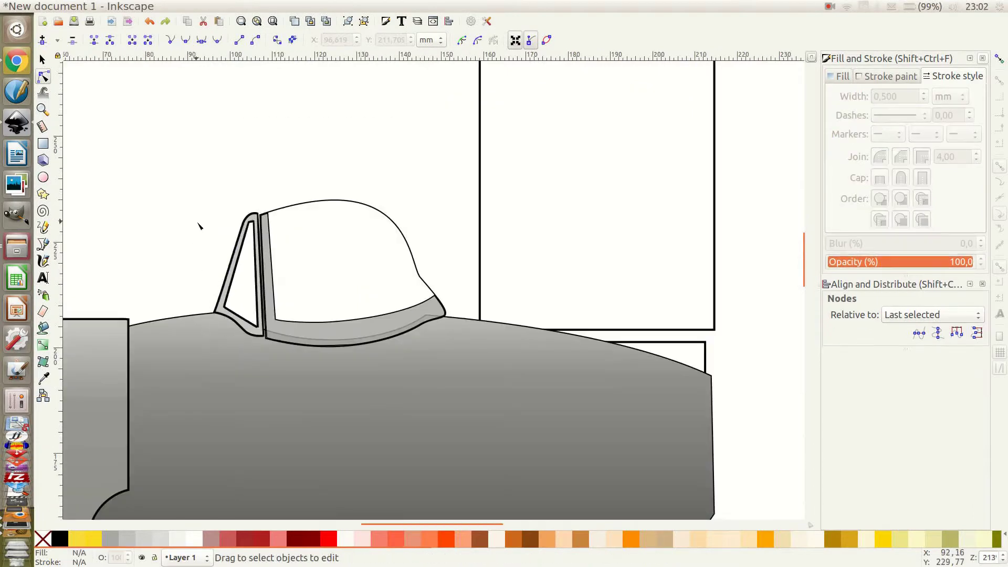
{"action": "key", "text": "ctrl+z"}
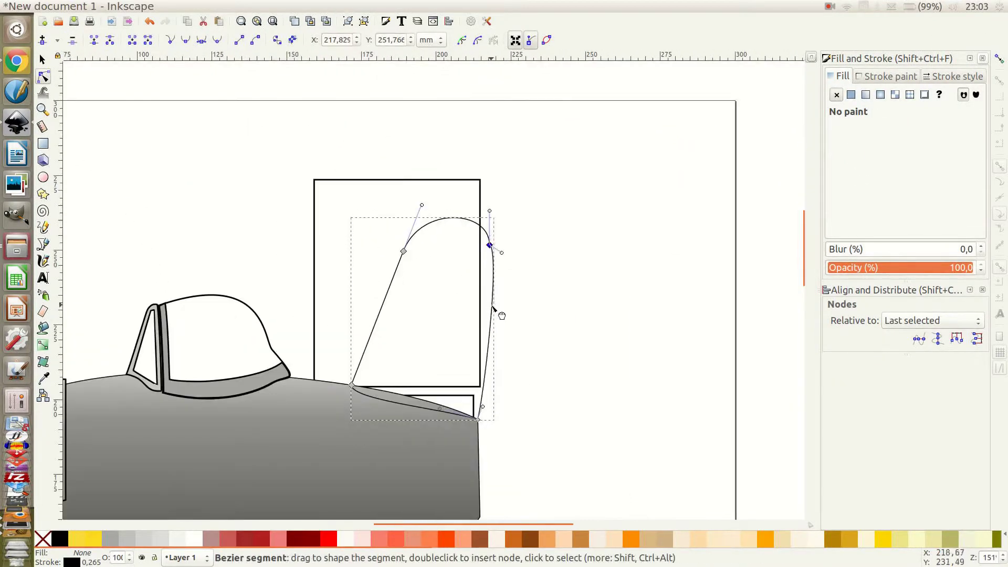
Bulge the tail fin's rear edge and draw a curved arch panel on the fuselage.
{"action": "left_click_drag", "start_coordinate": [488, 340], "coordinate": [493, 340]}
{"action": "left_click", "coordinate": [403, 251]}
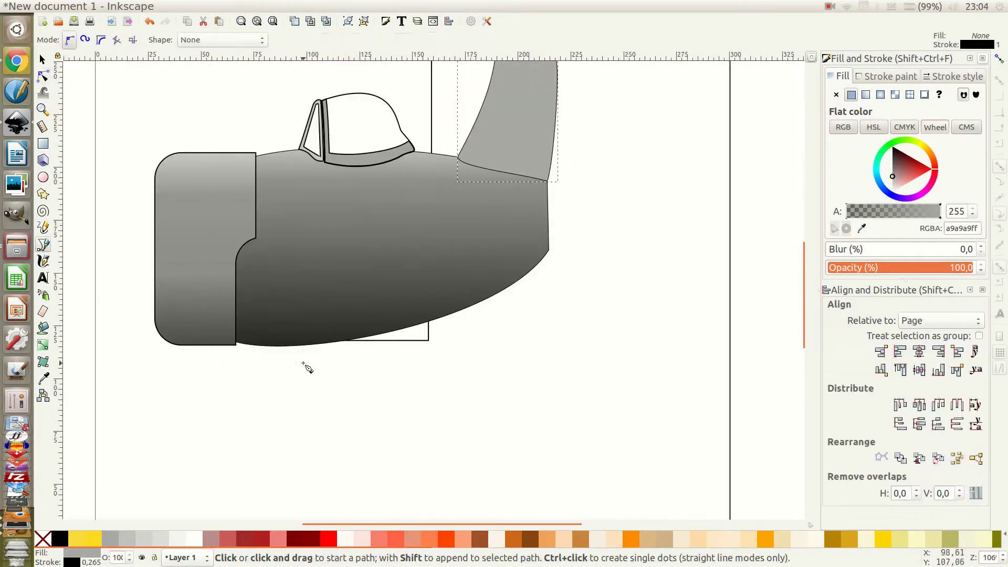
{"action": "left_click", "coordinate": [273, 317]}
{"action": "left_click", "coordinate": [273, 293]}
{"action": "left_click", "coordinate": [273, 317]}
{"action": "key", "text": "n"}
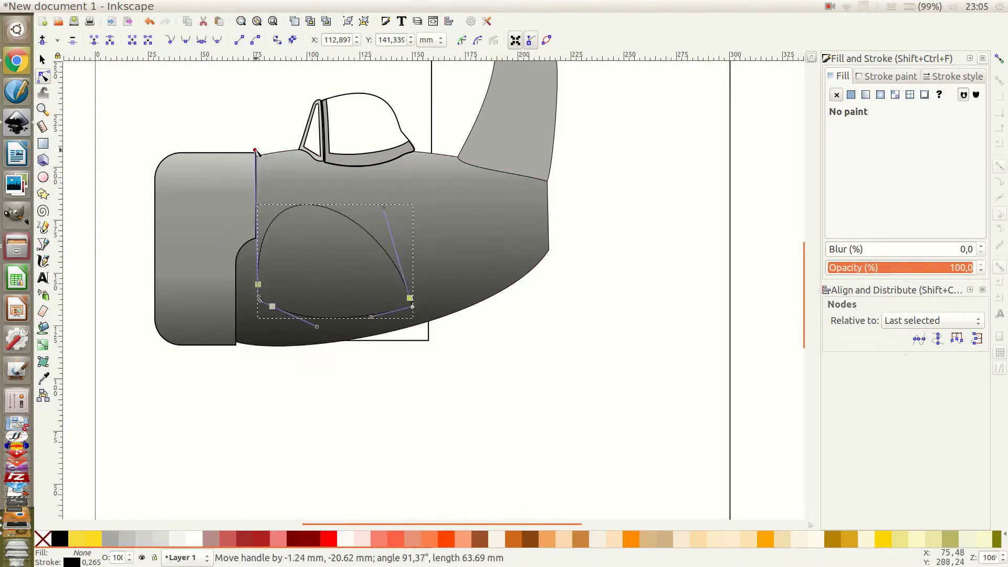
{"action": "left_click_drag", "start_coordinate": [261, 311], "coordinate": [263, 291]}
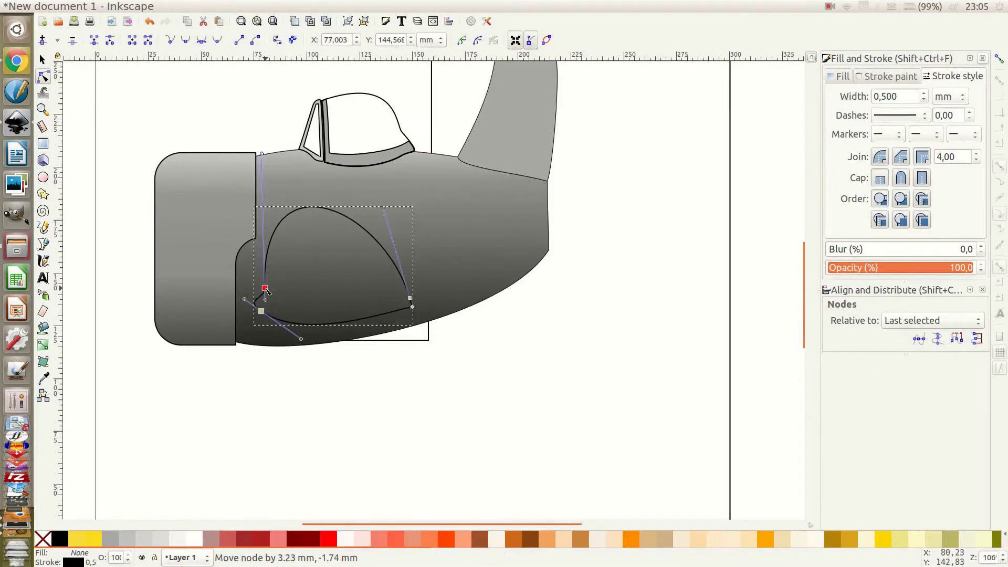
Draw a shading shape inside the arch panel.
{"action": "key", "text": "b"}
{"action": "left_click", "coordinate": [271, 346]}
{"action": "left_click", "coordinate": [257, 309]}
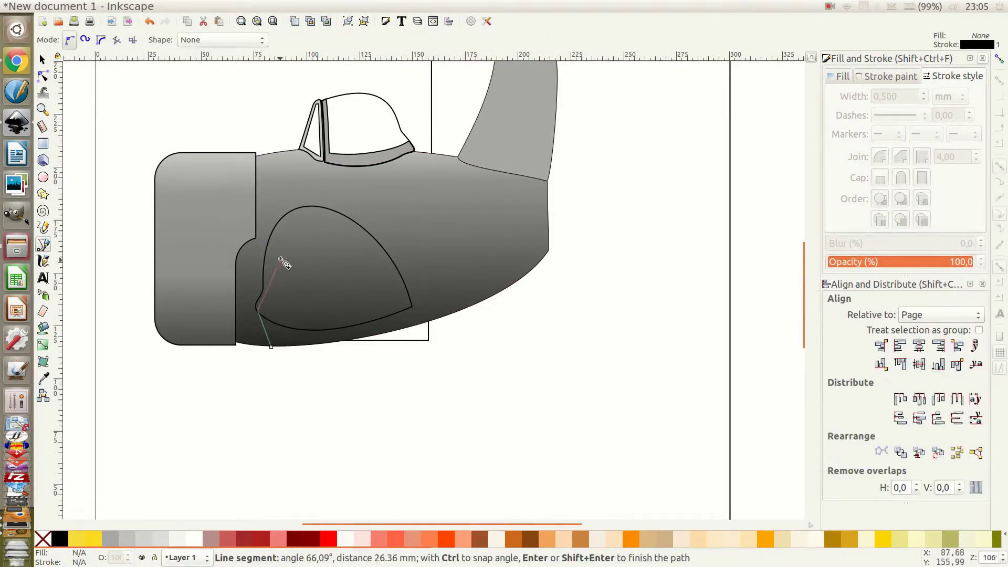
{"action": "left_click", "coordinate": [418, 325]}
{"action": "key", "text": "Return"}
{"action": "key", "text": "n"}
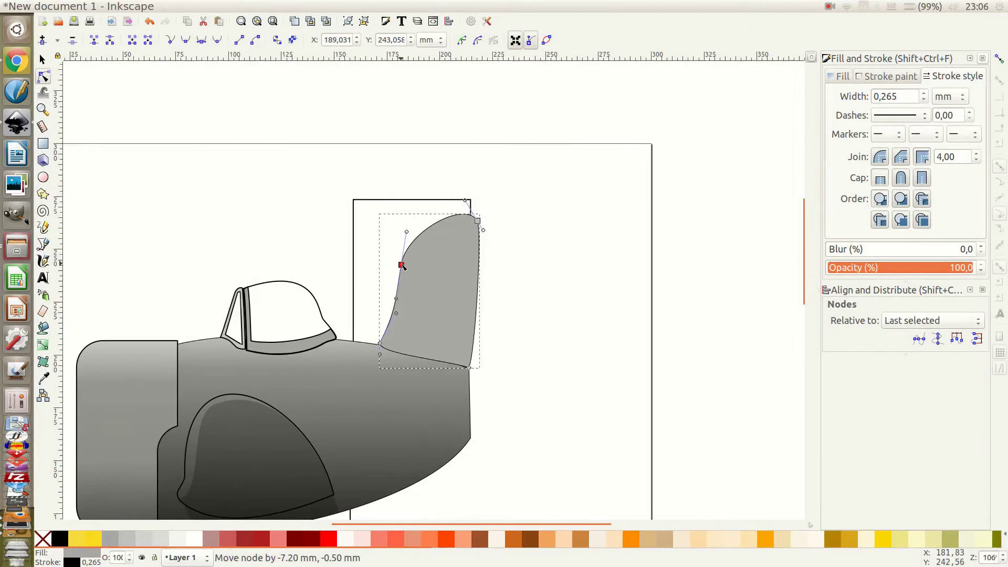
Refine the curve at the tail fin's tip and view the whole plane.
{"action": "left_click_drag", "start_coordinate": [401, 265], "coordinate": [479, 240]}
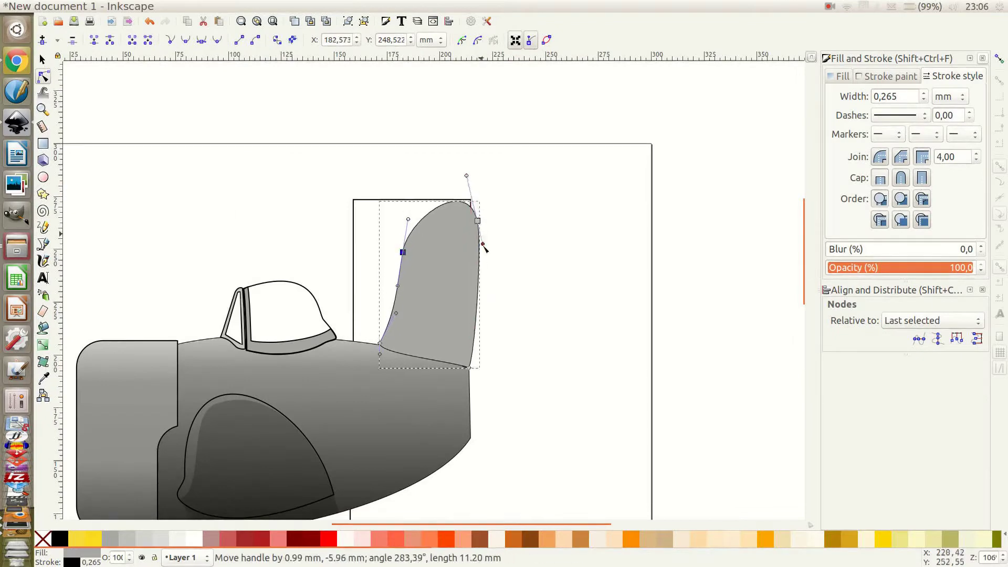
{"action": "key", "text": "Escape"}
{"action": "key", "text": "s"}
{"action": "key", "text": "minus"}
{"action": "key", "text": "minus"}
{"action": "scroll", "coordinate": [389, 474], "scroll_direction": "down", "scroll_amount": 5}
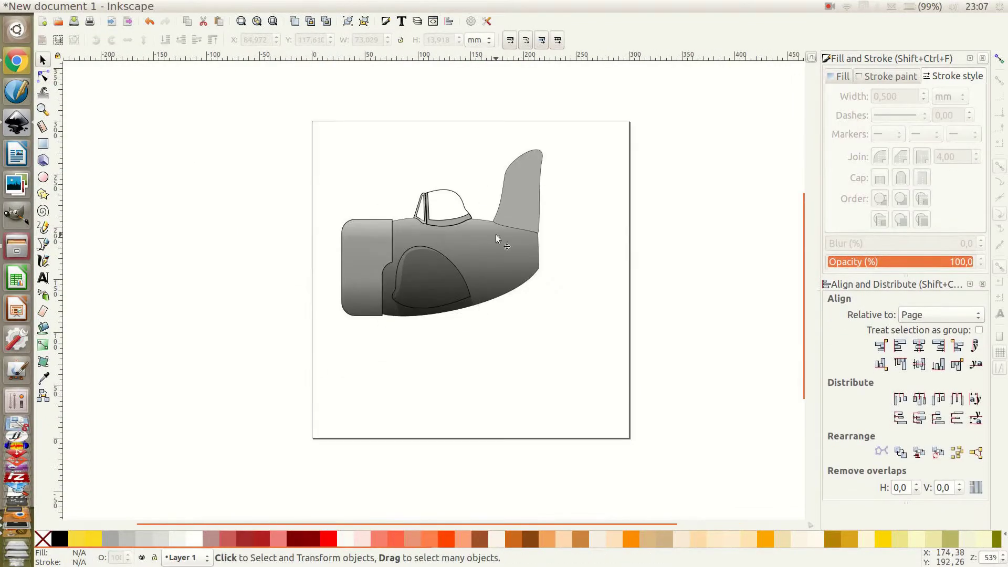
{"action": "scroll", "coordinate": [525, 268], "scroll_direction": "up", "scroll_amount": 5}
Pen-draw the rudder outline across the tail fin.
{"action": "double_click", "coordinate": [597, 187]}
{"action": "scroll", "coordinate": [638, 204], "scroll_direction": "up", "scroll_amount": 2}
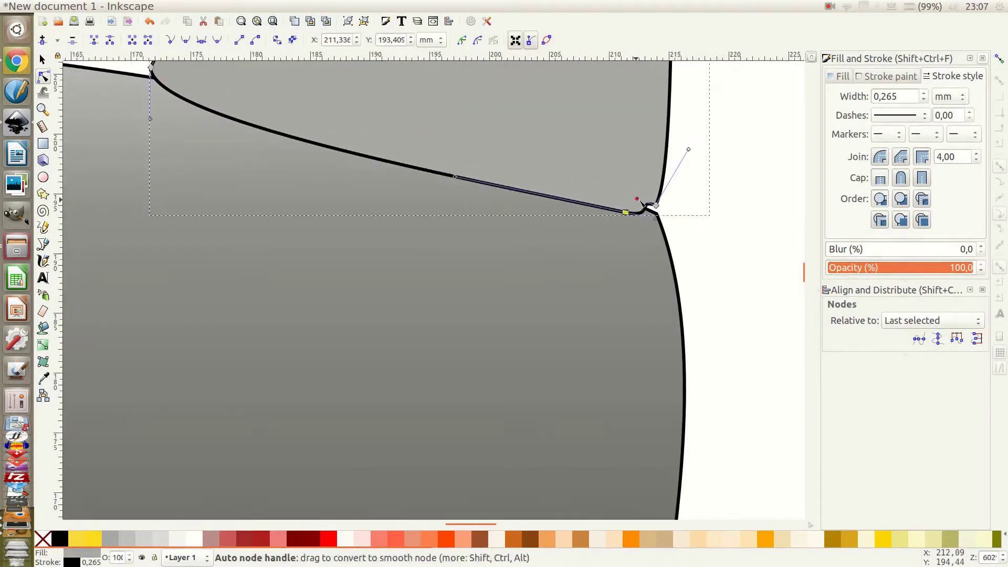
{"action": "left_click", "coordinate": [637, 204]}
{"action": "scroll", "coordinate": [677, 142], "scroll_direction": "down", "scroll_amount": 4}
{"action": "key", "text": "b"}
{"action": "scroll", "coordinate": [577, 236], "scroll_direction": "up", "scroll_amount": 10}
{"action": "scroll", "coordinate": [524, 315], "scroll_direction": "left", "scroll_amount": 5}
{"action": "double_click", "coordinate": [566, 186]}
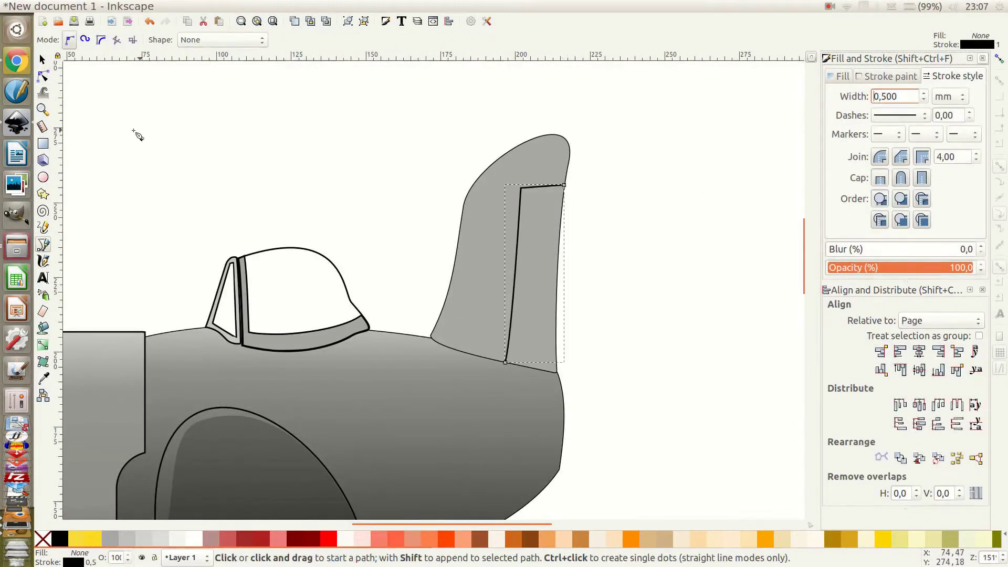
Round off the rudder line's top corner.
{"action": "left_click", "coordinate": [520, 187]}
{"action": "double_click", "coordinate": [467, 192]}
{"action": "key", "text": "n"}
{"action": "scroll", "coordinate": [472, 194], "scroll_direction": "up", "scroll_amount": 4}
{"action": "mouse_move", "coordinate": [427, 185]}
{"action": "left_mouse_down"}
{"action": "mouse_move", "coordinate": [334, 227]}
{"action": "mouse_move", "coordinate": [443, 156]}
{"action": "left_mouse_up"}
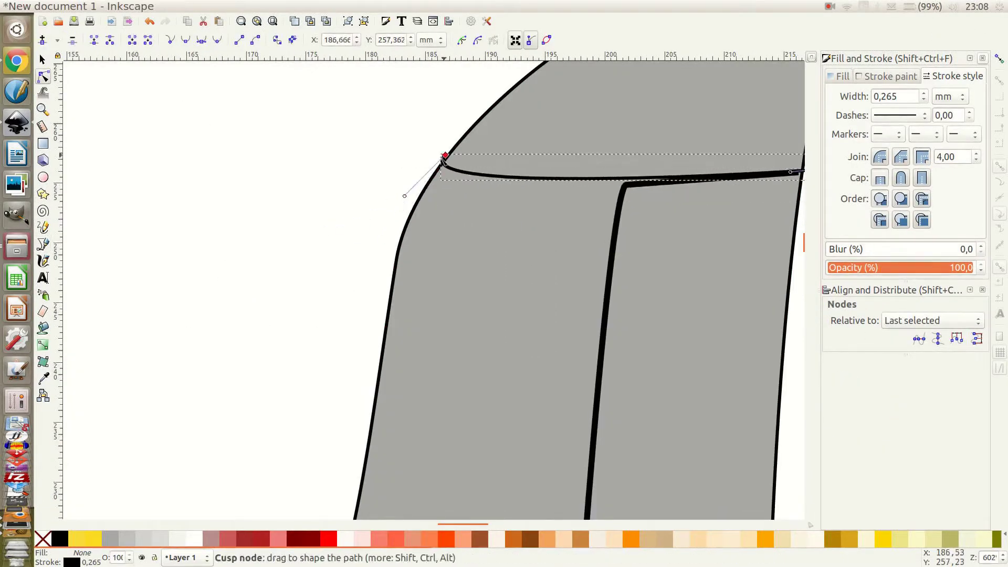
{"action": "scroll", "coordinate": [410, 197], "scroll_direction": "down", "scroll_amount": 4}
{"action": "scroll", "coordinate": [472, 262], "scroll_direction": "down", "scroll_amount": 5}
Draw a flat ellipse at the bottom of the arch panel and stretch it slightly taller.
{"action": "key", "text": "e"}
{"action": "left_click_drag", "start_coordinate": [378, 365], "coordinate": [490, 391]}
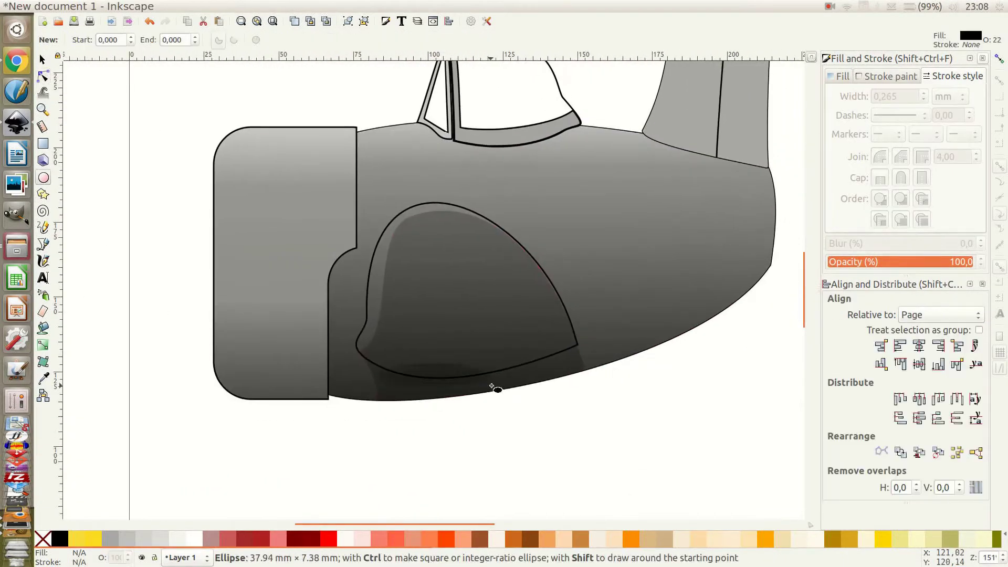
{"action": "key", "text": "s"}
{"action": "left_click_drag", "start_coordinate": [434, 360], "coordinate": [433, 352]}
{"action": "scroll", "coordinate": [421, 419], "scroll_direction": "down", "scroll_amount": 2}
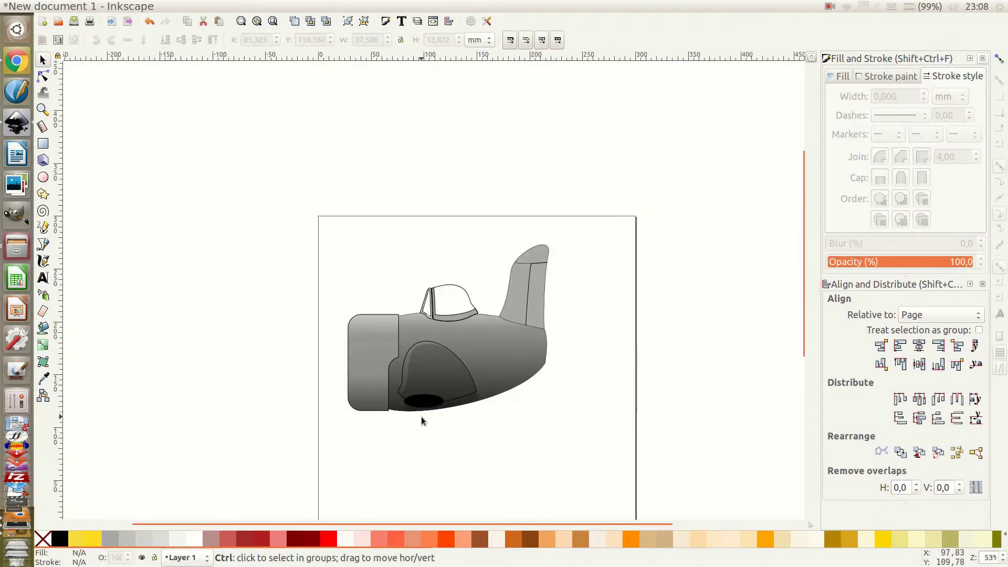
{"action": "scroll", "coordinate": [416, 411], "scroll_direction": "up", "scroll_amount": 2}
{"action": "key", "text": "Escape"}
Draw a four-sided strut shape rising from the ellipse.
{"action": "key", "text": "b"}
{"action": "left_click", "coordinate": [407, 378]}
{"action": "left_click", "coordinate": [422, 319]}
{"action": "left_click", "coordinate": [458, 384]}
{"action": "key", "text": "Return"}
{"action": "scroll", "coordinate": [458, 384], "scroll_direction": "up", "scroll_amount": 2}
Curve the strut's left side and top edge, then union it with the ellipse.
{"action": "key", "text": "n"}
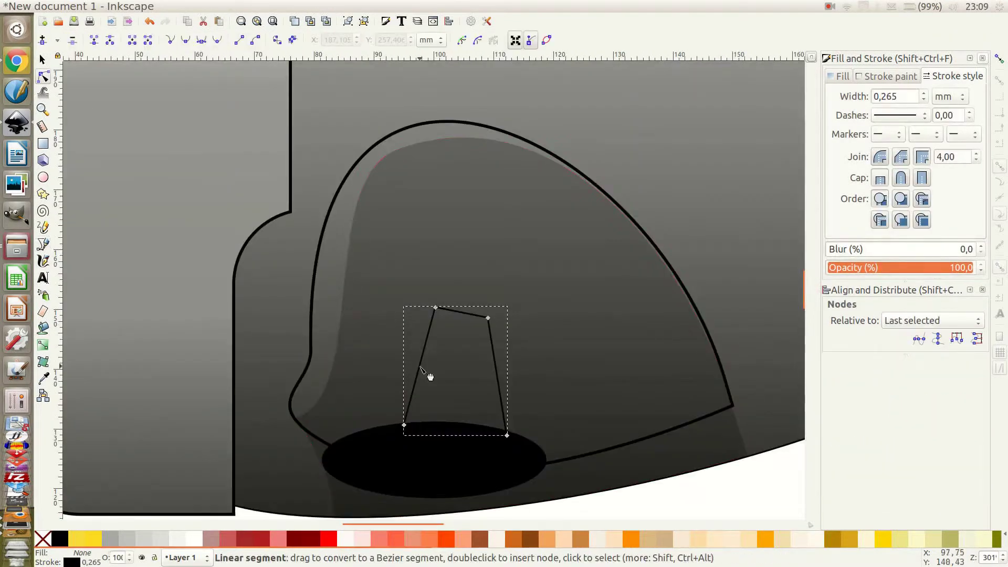
{"action": "left_click_drag", "start_coordinate": [420, 378], "coordinate": [426, 373]}
{"action": "left_click_drag", "start_coordinate": [495, 331], "coordinate": [495, 327]}
{"action": "left_click", "coordinate": [391, 448], "text": "shift"}
{"action": "key", "text": "ctrl+plus"}
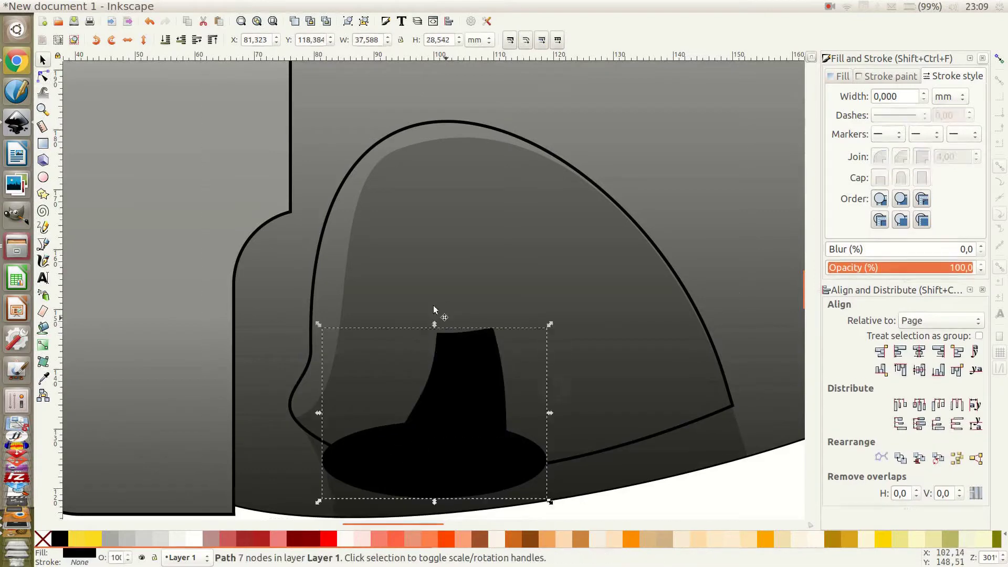
Give the merged strut-and-ellipse shape a light grey fill.
{"action": "scroll", "coordinate": [433, 305], "scroll_direction": "down", "scroll_amount": 3}
{"action": "scroll", "coordinate": [364, 351], "scroll_direction": "up", "scroll_amount": 3}
{"action": "scroll", "coordinate": [421, 259], "scroll_direction": "down", "scroll_amount": 2}
{"action": "key", "text": "Escape"}
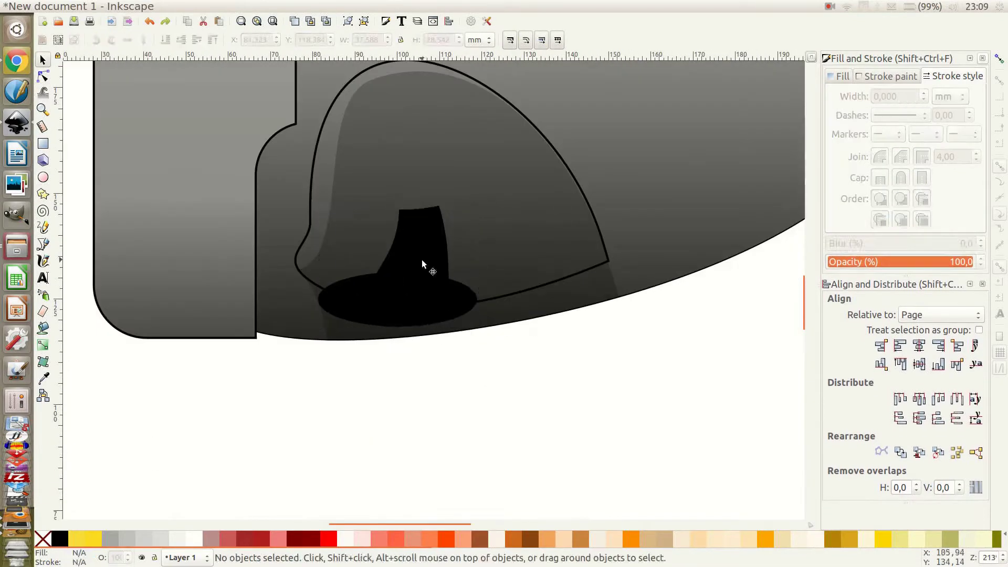
{"action": "left_click", "coordinate": [422, 265]}
Fill the gear-opening outline black and set its stroke width to 0,500.
{"action": "key", "text": "5"}
{"action": "scroll", "coordinate": [500, 377], "scroll_direction": "up", "scroll_amount": 3}
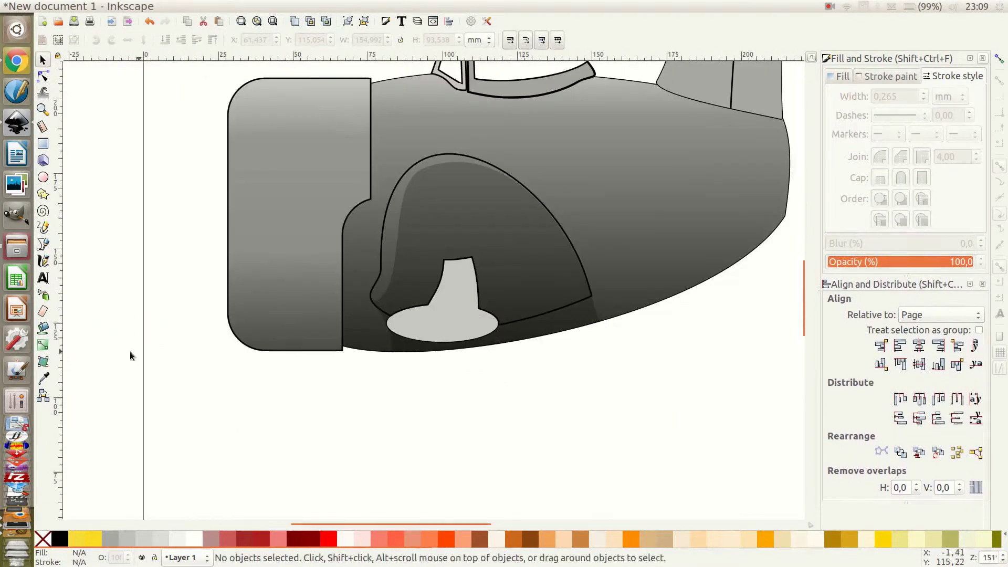
{"action": "key", "text": "n"}
{"action": "left_click", "coordinate": [395, 299]}
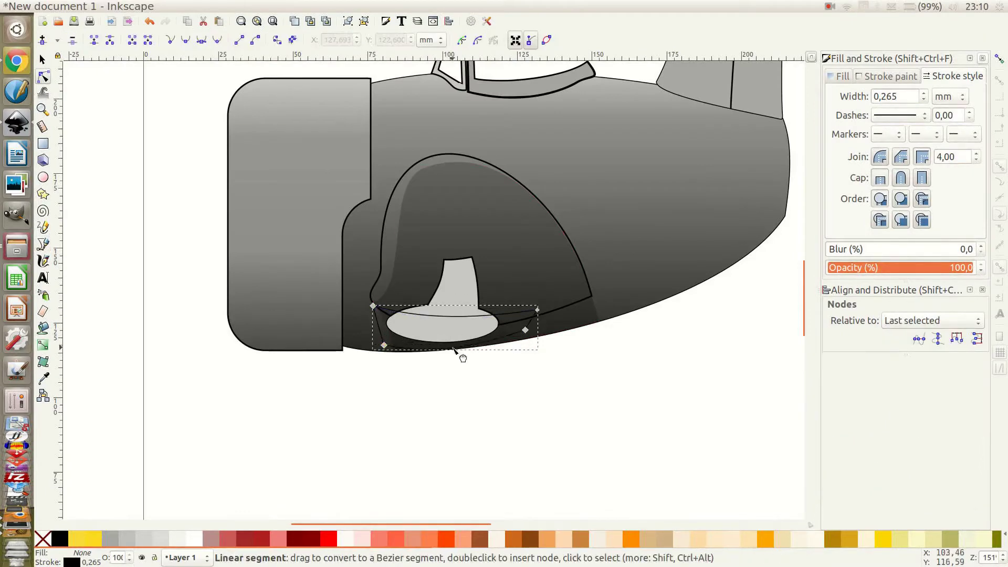
{"action": "left_click", "coordinate": [59, 538]}
{"action": "triple_click", "coordinate": [895, 96]}
{"action": "type", "text": "0,500"}
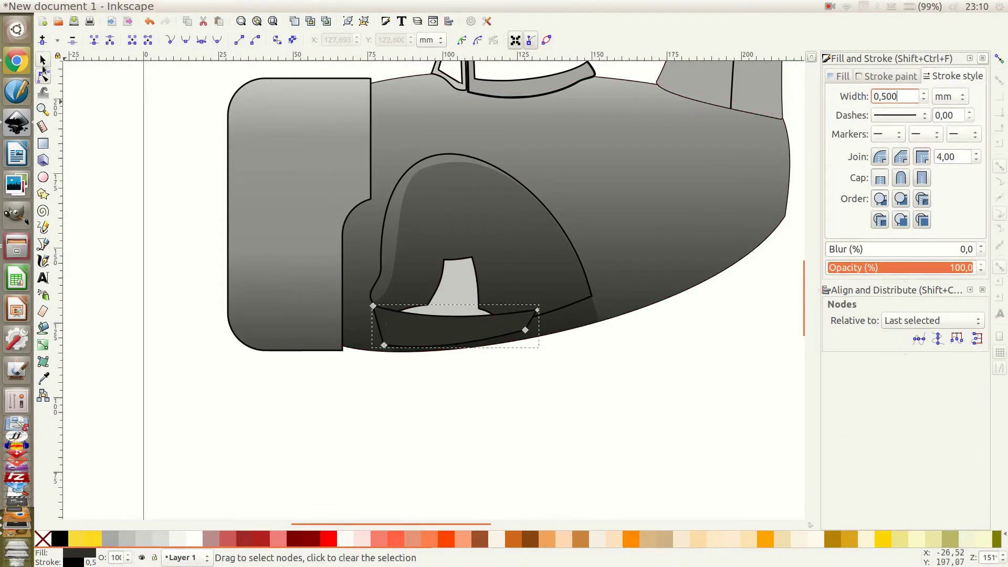
{"action": "left_click", "coordinate": [42, 59]}
Draw a four-sided shape over the gear opening and fill it dark grey.
{"action": "key", "text": "b"}
{"action": "left_click", "coordinate": [529, 303]}
{"action": "left_click", "coordinate": [530, 197]}
{"action": "left_click", "coordinate": [415, 201]}
{"action": "double_click", "coordinate": [359, 299]}
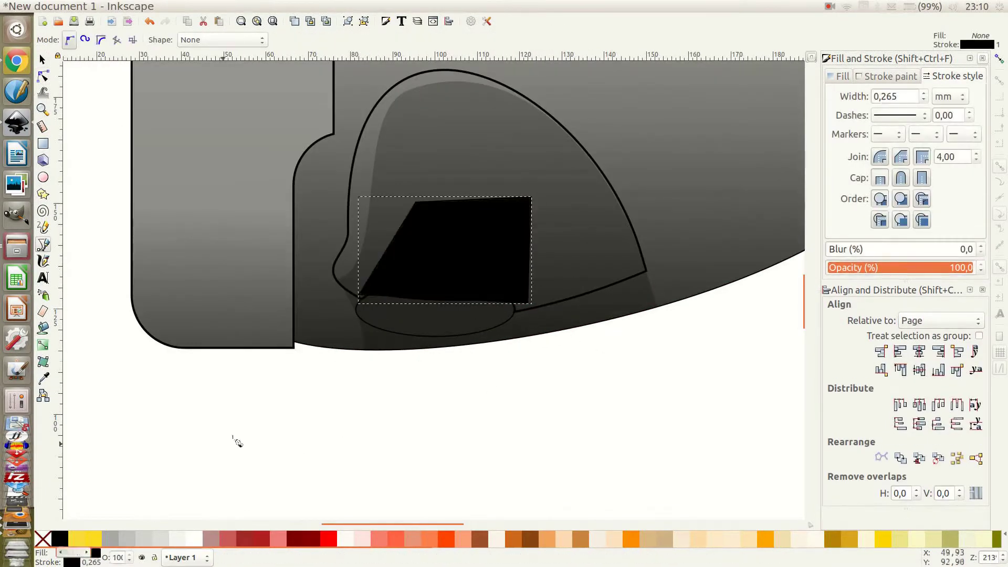
{"action": "left_click", "coordinate": [838, 76]}
{"action": "left_click", "coordinate": [887, 151]}
Draw a black circular wheel below the plane.
{"action": "key", "text": "minus"}
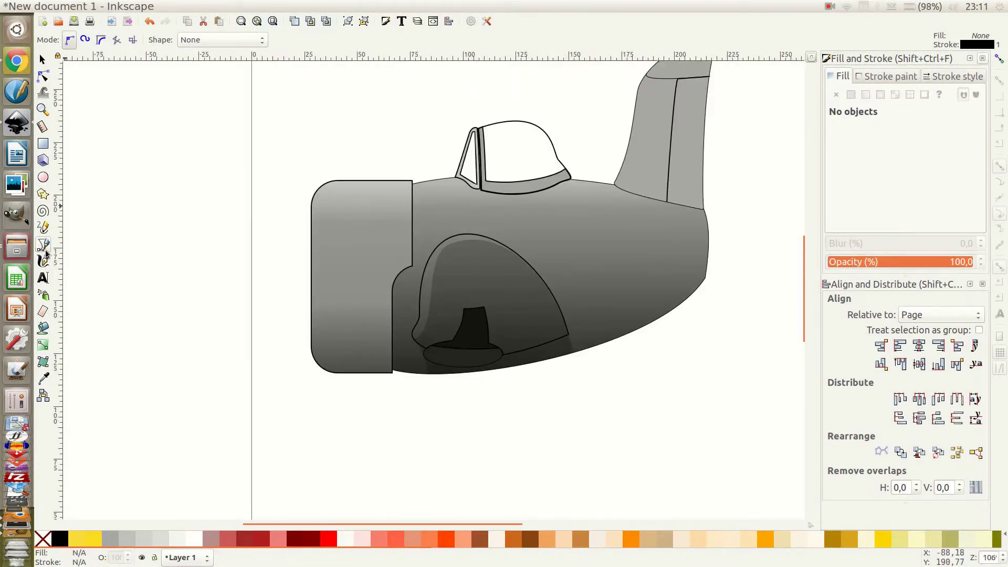
{"action": "key", "text": "e"}
{"action": "left_click_drag", "start_coordinate": [386, 411], "coordinate": [472, 496]}
{"action": "key", "text": "Escape"}
{"action": "key", "text": "b"}
Draw a grey strut shape from the gear opening down over the wheel.
{"action": "left_click", "coordinate": [411, 208]}
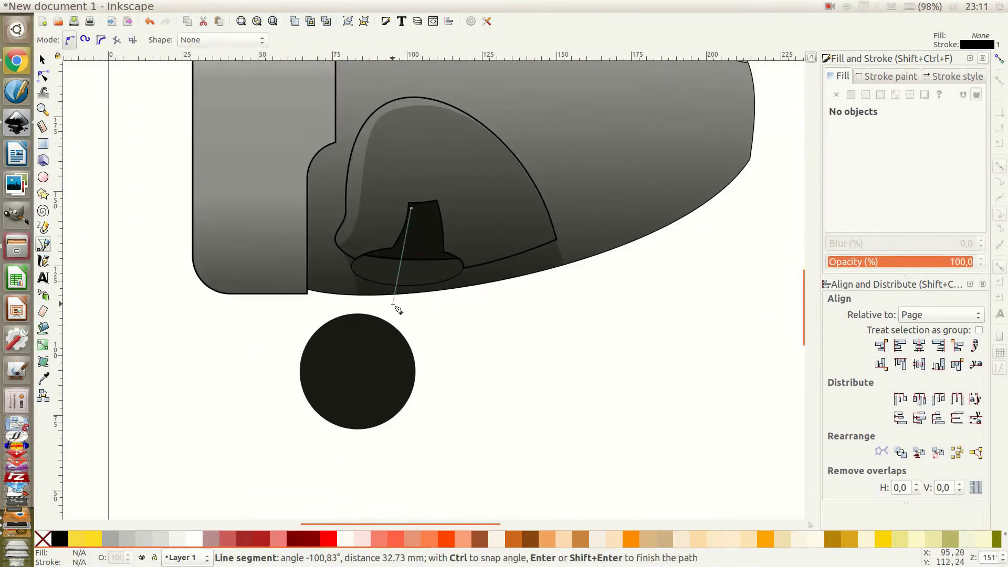
{"action": "double_click", "coordinate": [435, 209]}
{"action": "left_click", "coordinate": [110, 538]}
{"action": "key", "text": "s"}
{"action": "left_click", "coordinate": [400, 374]}
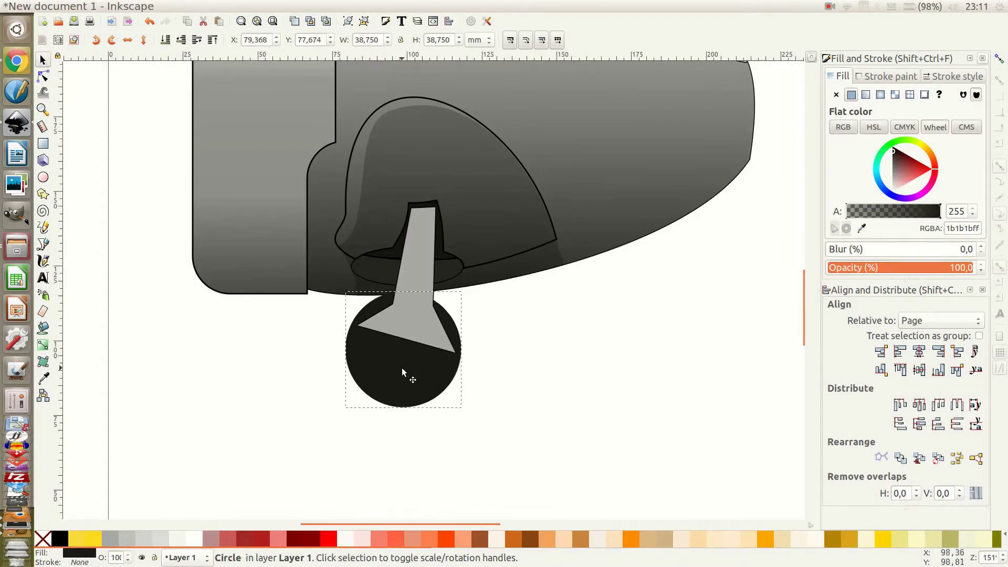
Pull a strut node upward, delete an extra side node, and reshape the strut's bottom.
{"action": "double_click", "coordinate": [395, 314]}
{"action": "scroll", "coordinate": [395, 313], "scroll_direction": "up", "scroll_amount": 2}
{"action": "left_click_drag", "start_coordinate": [394, 272], "coordinate": [402, 242]}
{"action": "key", "text": "Delete"}
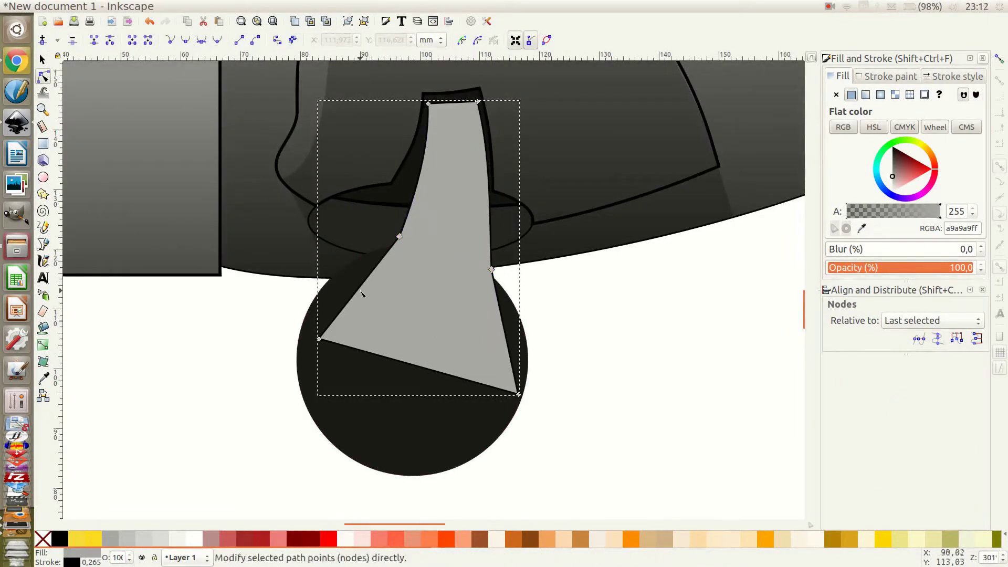
{"action": "left_click_drag", "start_coordinate": [518, 393], "coordinate": [534, 405]}
{"action": "left_click_drag", "start_coordinate": [319, 338], "coordinate": [297, 308]}
{"action": "key", "text": "Escape"}
{"action": "key", "text": "minus"}
{"action": "key", "text": "minus"}
{"action": "key", "text": "minus"}
Select the cusp nodes on the strut outline and at its base.
{"action": "scroll", "coordinate": [283, 335], "scroll_direction": "up", "scroll_amount": 3}
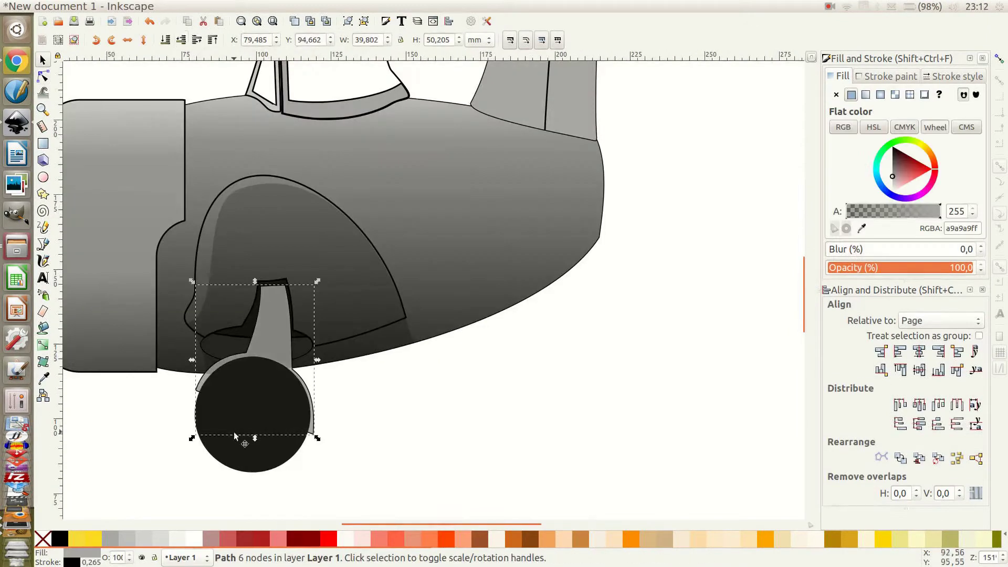
{"action": "left_click", "coordinate": [389, 423]}
{"action": "scroll", "coordinate": [389, 423], "scroll_direction": "up", "scroll_amount": 5}
{"action": "left_click", "coordinate": [147, 344]}
{"action": "key", "text": "Escape"}
Add a node on the strut outline and drag it to curve the edge over the wheel.
{"action": "scroll", "coordinate": [187, 314], "scroll_direction": "down", "scroll_amount": 3}
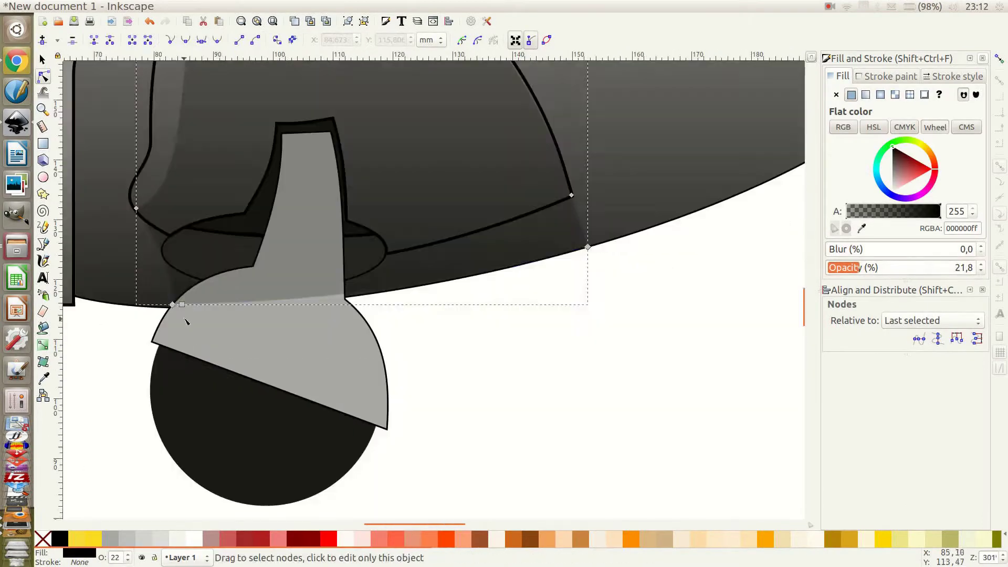
{"action": "scroll", "coordinate": [350, 317], "scroll_direction": "up", "scroll_amount": 3}
{"action": "scroll", "coordinate": [325, 263], "scroll_direction": "down", "scroll_amount": 4}
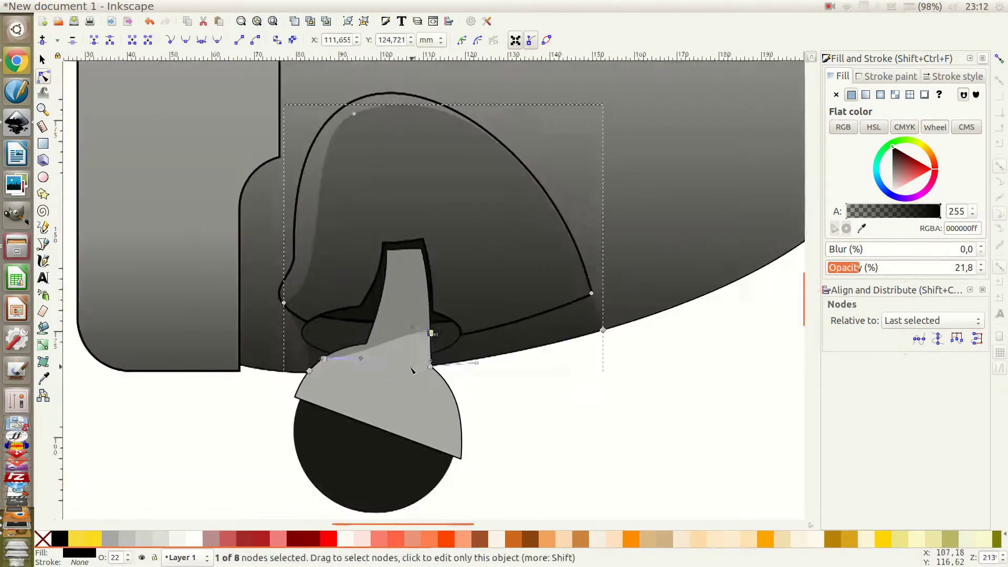
{"action": "scroll", "coordinate": [326, 314], "scroll_direction": "up", "scroll_amount": 3}
{"action": "double_click", "coordinate": [315, 347]}
{"action": "left_click_drag", "start_coordinate": [315, 347], "coordinate": [378, 314]}
{"action": "scroll", "coordinate": [273, 372], "scroll_direction": "down", "scroll_amount": 4}
{"action": "scroll", "coordinate": [494, 373], "scroll_direction": "up", "scroll_amount": 1}
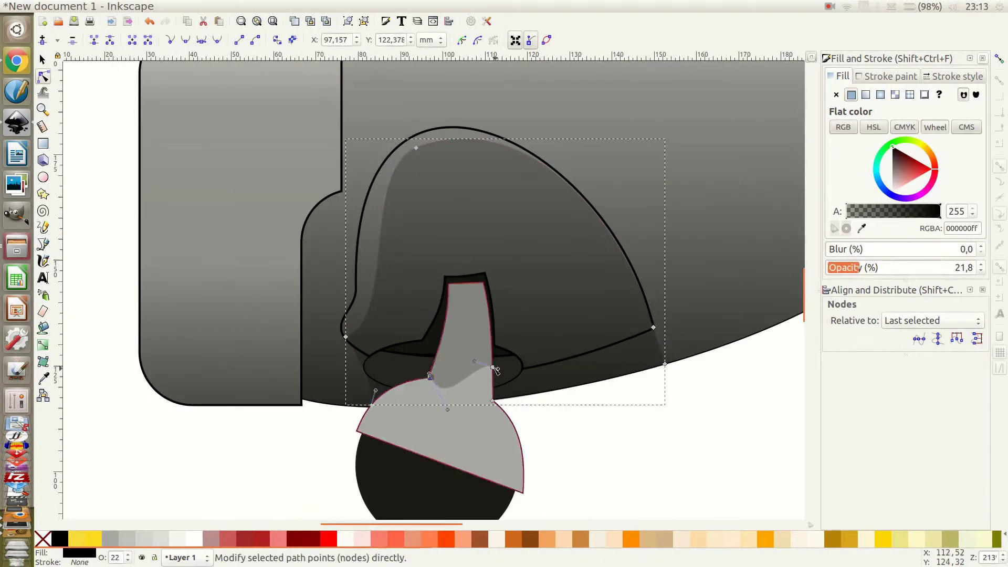
{"action": "scroll", "coordinate": [437, 363], "scroll_direction": "up", "scroll_amount": 4}
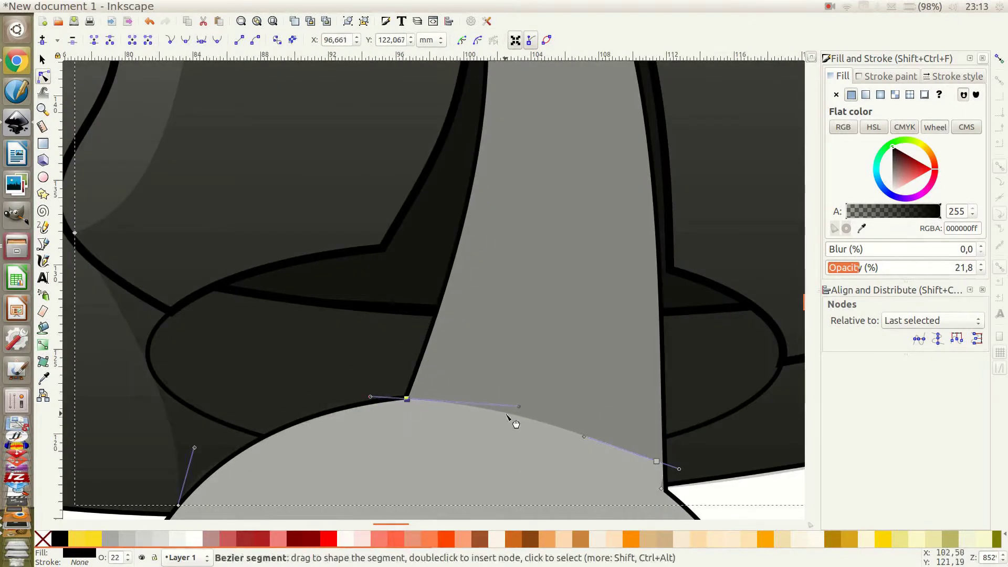
{"action": "left_click", "coordinate": [416, 340]}
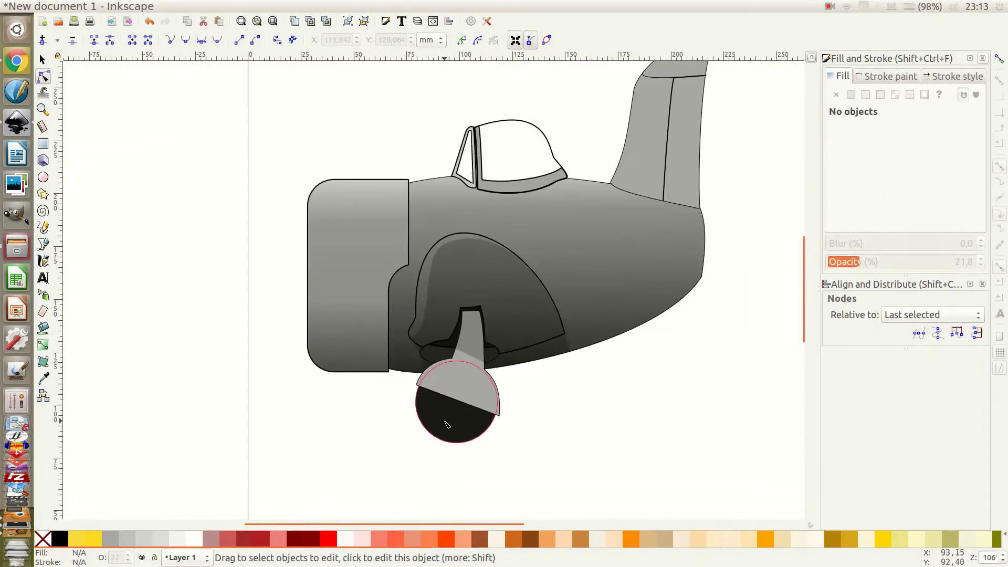
Squash the nose cowl vertically and round its lower-left corner.
{"action": "scroll", "coordinate": [307, 263], "scroll_direction": "up", "scroll_amount": 1}
{"action": "left_click", "coordinate": [307, 263]}
{"action": "left_click_drag", "start_coordinate": [276, 377], "coordinate": [277, 365]}
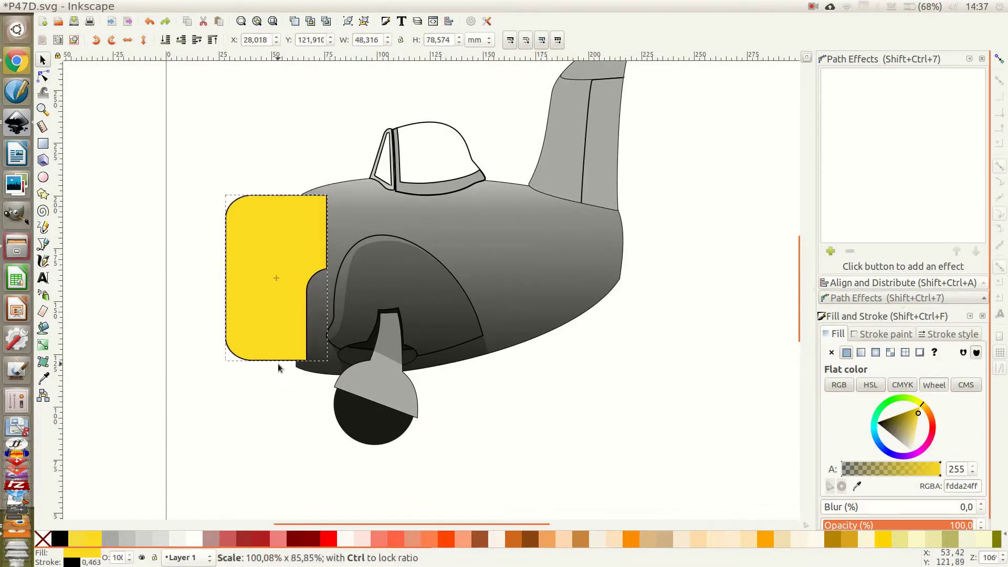
{"action": "key", "text": "n"}
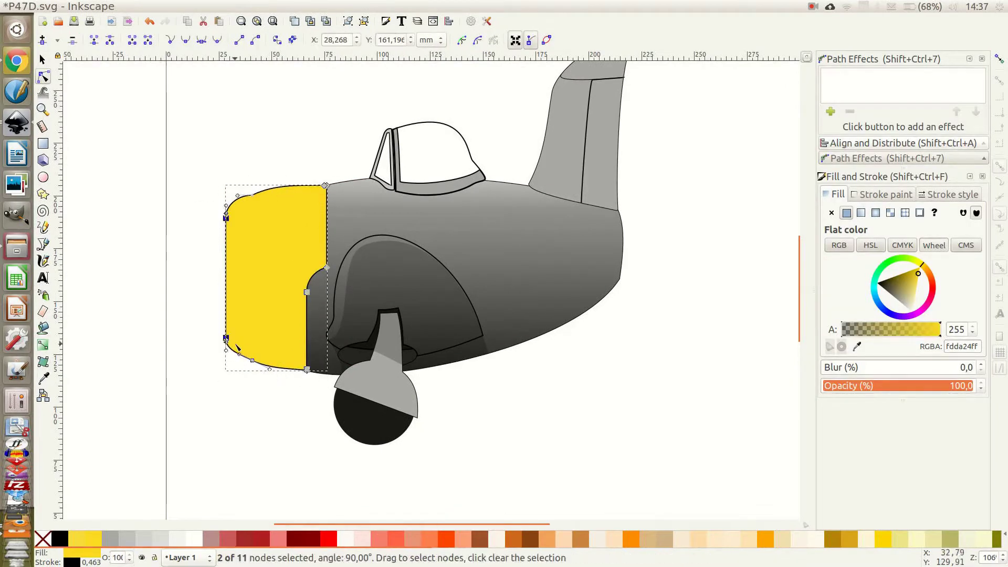
{"action": "key", "text": "plus"}
{"action": "left_click_drag", "start_coordinate": [140, 357], "coordinate": [146, 359]}
Draw a vertical panel line across the nose cowl.
{"action": "key", "text": "b"}
{"action": "left_click", "coordinate": [177, 156]}
{"action": "double_click", "coordinate": [177, 389]}
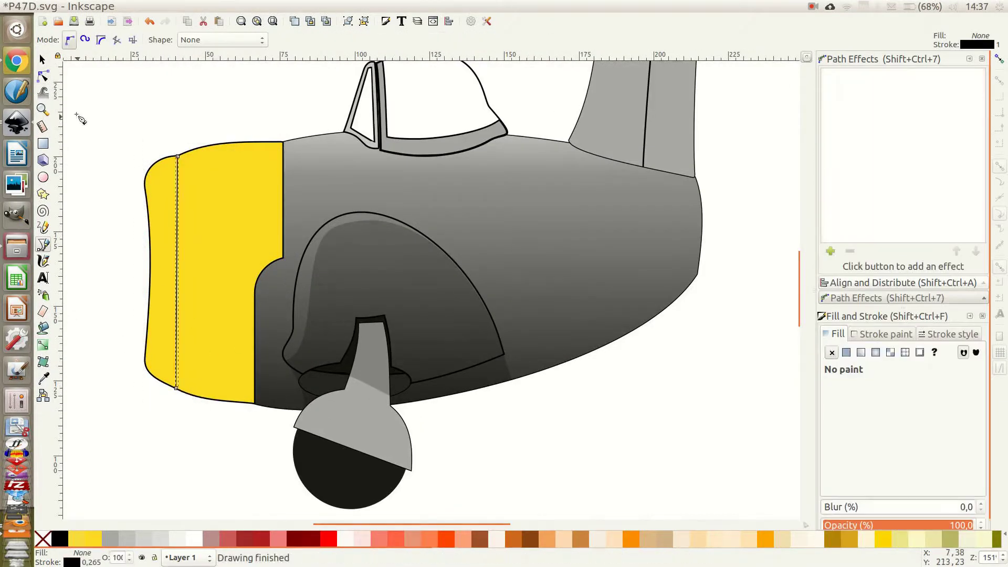
{"action": "key", "text": "n"}
{"action": "scroll", "coordinate": [246, 415], "scroll_direction": "up", "scroll_amount": 2}
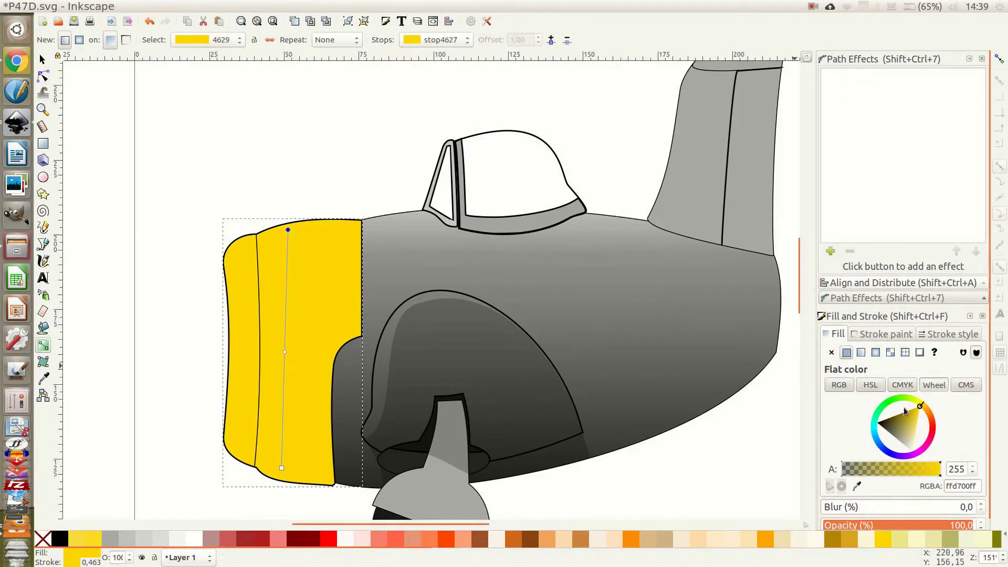
Move the cowl's gradient stops so it darkens toward the bottom edge.
{"action": "left_click_drag", "start_coordinate": [284, 351], "coordinate": [285, 304]}
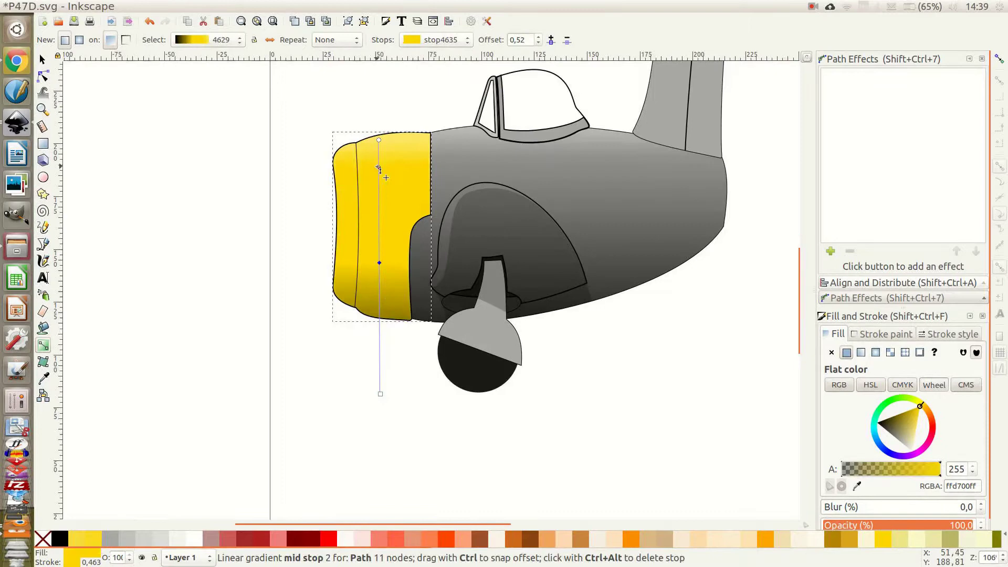
{"action": "left_click_drag", "start_coordinate": [386, 342], "coordinate": [369, 393]}
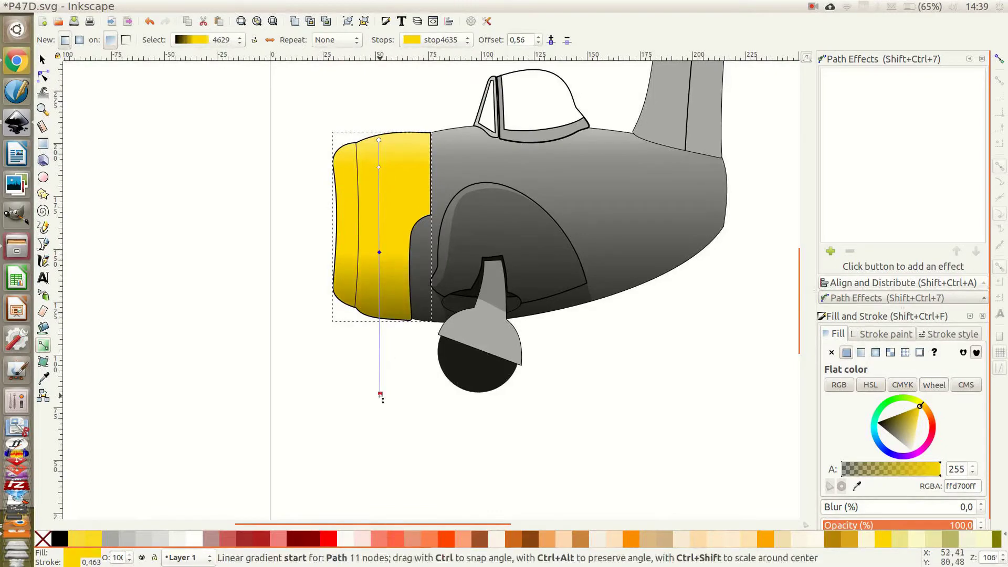
{"action": "key", "text": "Escape"}
{"action": "scroll", "coordinate": [399, 229], "scroll_direction": "up", "scroll_amount": 3}
Draw a curved shark-mouth outline and cut it out of the yellow cowl.
{"action": "left_click", "coordinate": [43, 244]}
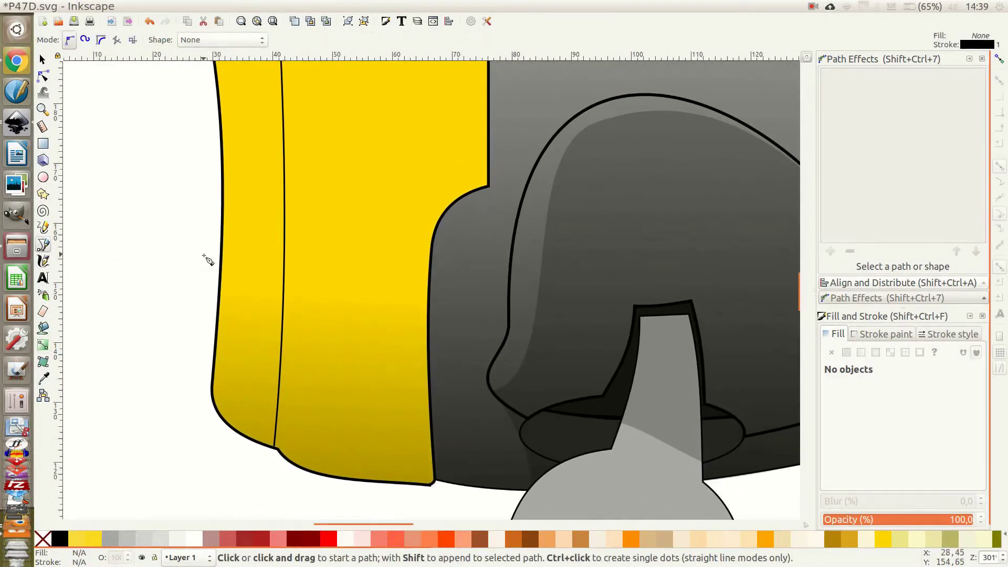
{"action": "left_click", "coordinate": [197, 379]}
{"action": "left_click", "coordinate": [200, 234]}
{"action": "key", "text": "n"}
{"action": "left_click_drag", "start_coordinate": [292, 331], "coordinate": [373, 244]}
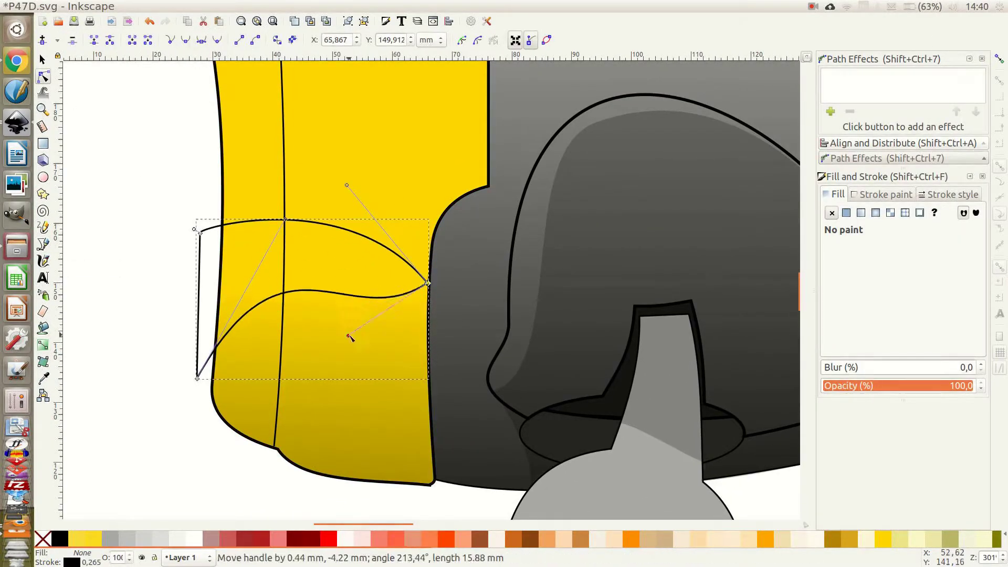
{"action": "left_click", "coordinate": [197, 379]}
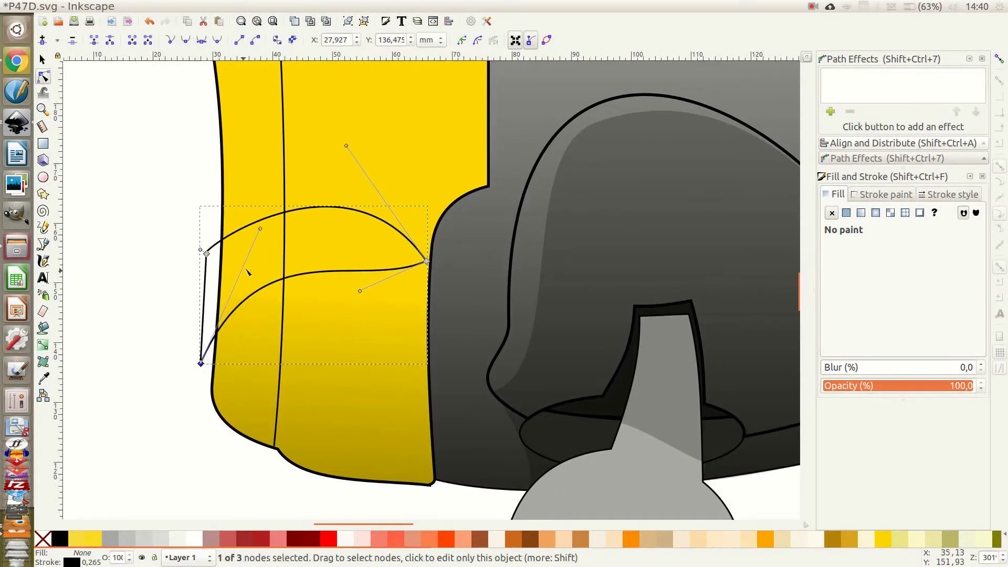
{"action": "key", "text": "ctrl+z"}
{"action": "key", "text": "ctrl+minus"}
Draw the first white tooth triangle and pull its bottom point right.
{"action": "left_click", "coordinate": [284, 298]}
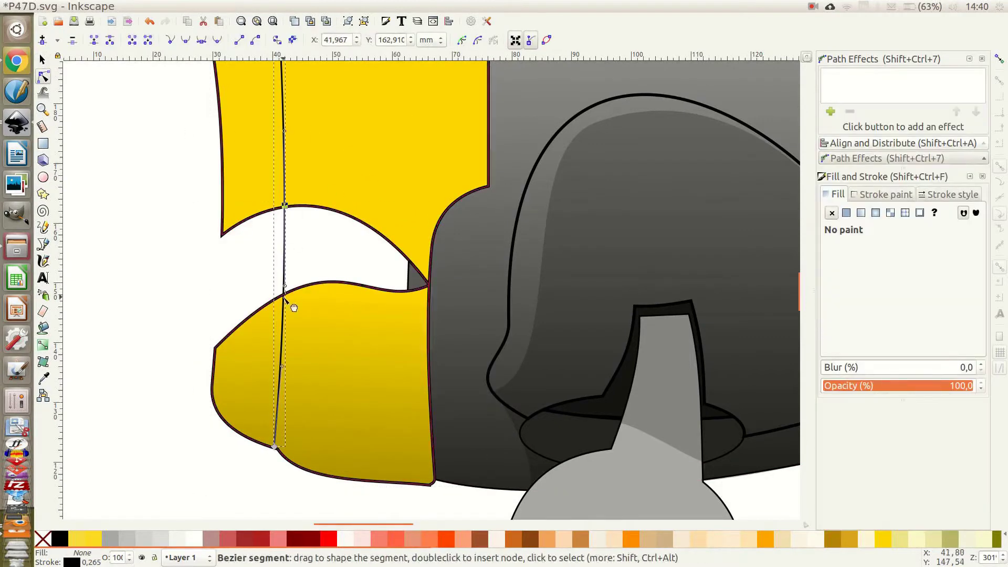
{"action": "key", "text": "Escape"}
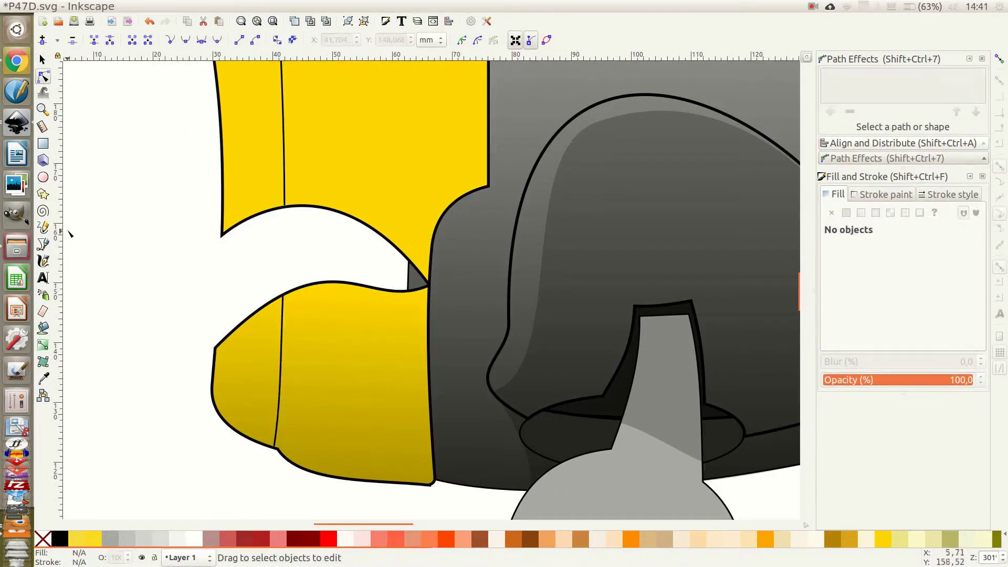
{"action": "left_click", "coordinate": [43, 244]}
{"action": "key", "text": "s"}
{"action": "left_click", "coordinate": [43, 244]}
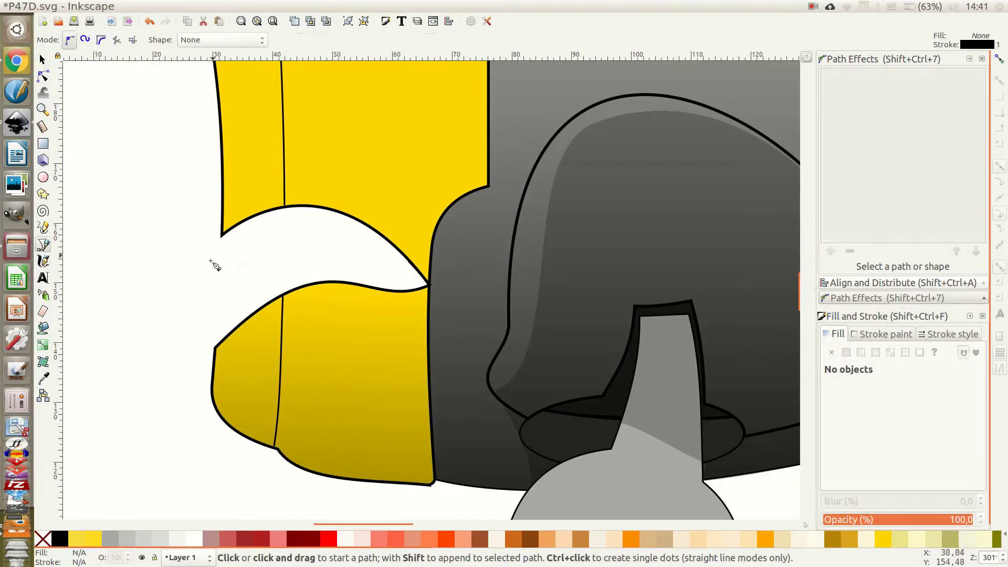
{"action": "double_click", "coordinate": [259, 215]}
{"action": "key", "text": "n"}
{"action": "left_click_drag", "start_coordinate": [232, 278], "coordinate": [247, 267]}
Refine the upper tooth's tip, then draw and bend a curve across the lower jaw.
{"action": "key", "text": "s"}
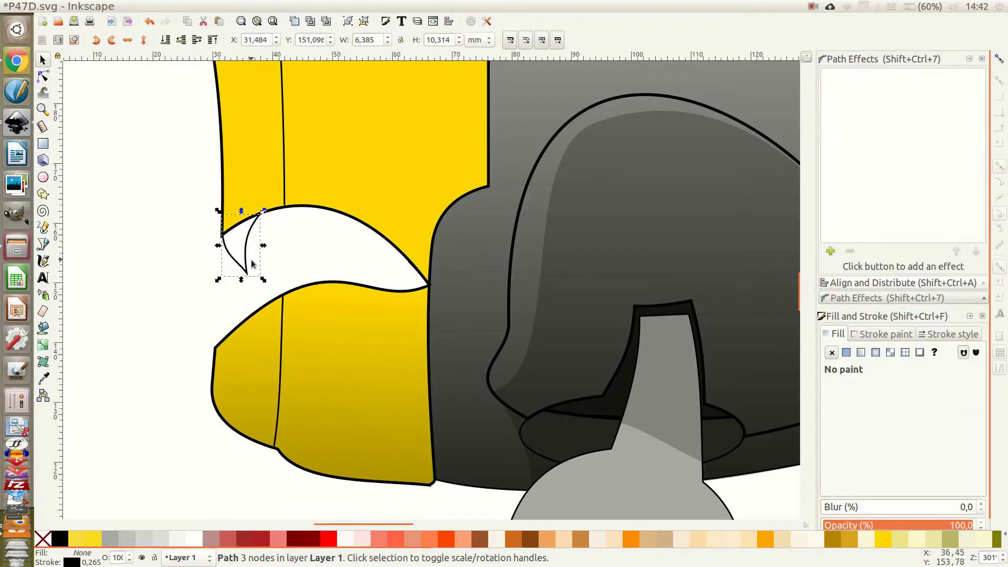
{"action": "key", "text": "n"}
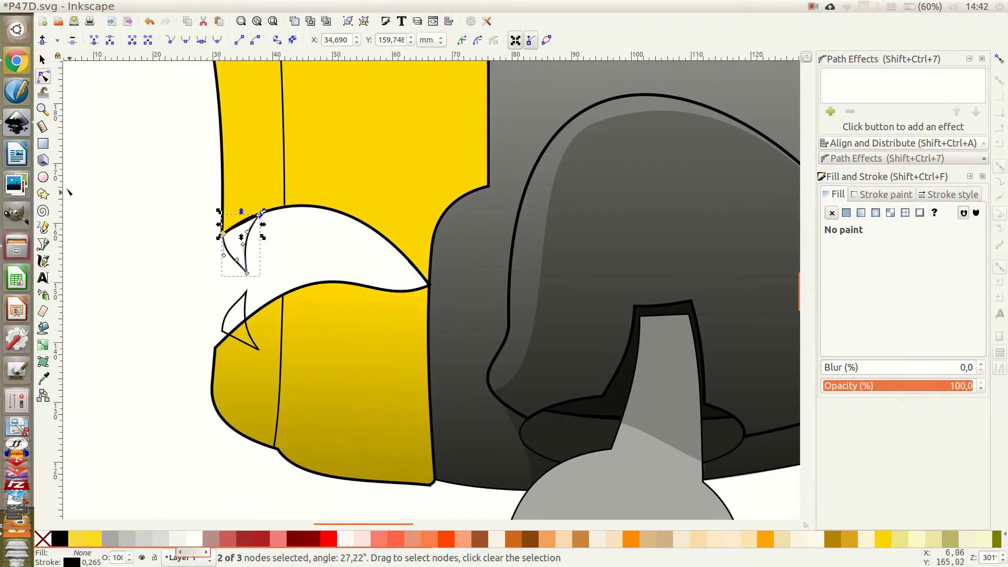
{"action": "left_click", "coordinate": [257, 347]}
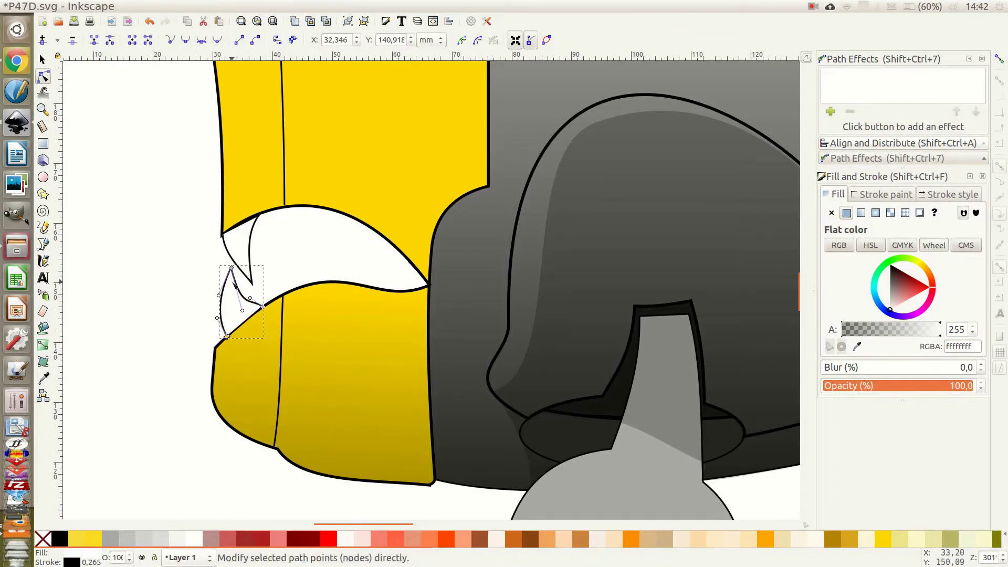
{"action": "left_click", "coordinate": [252, 238]}
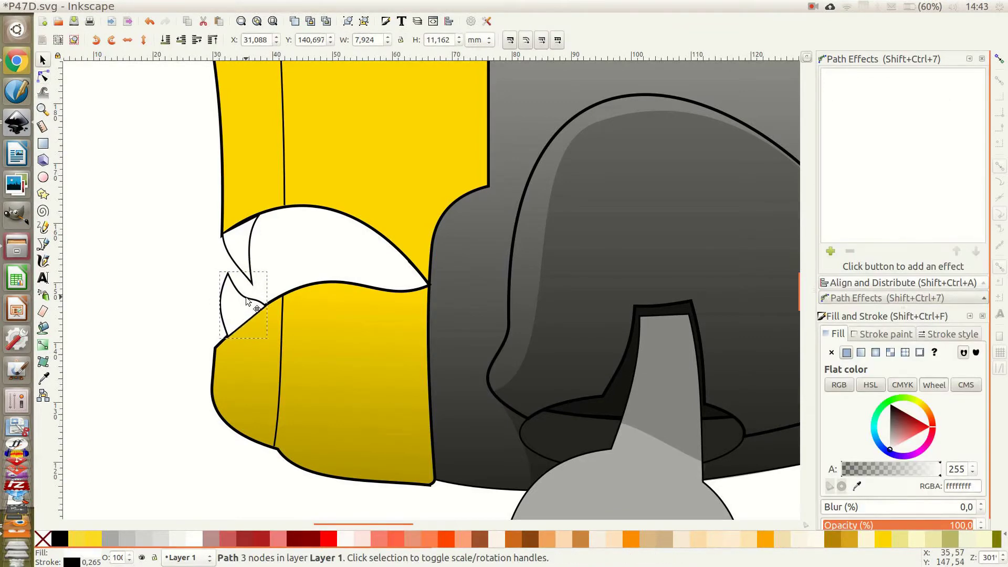
{"action": "left_click_drag", "start_coordinate": [262, 216], "coordinate": [261, 212]}
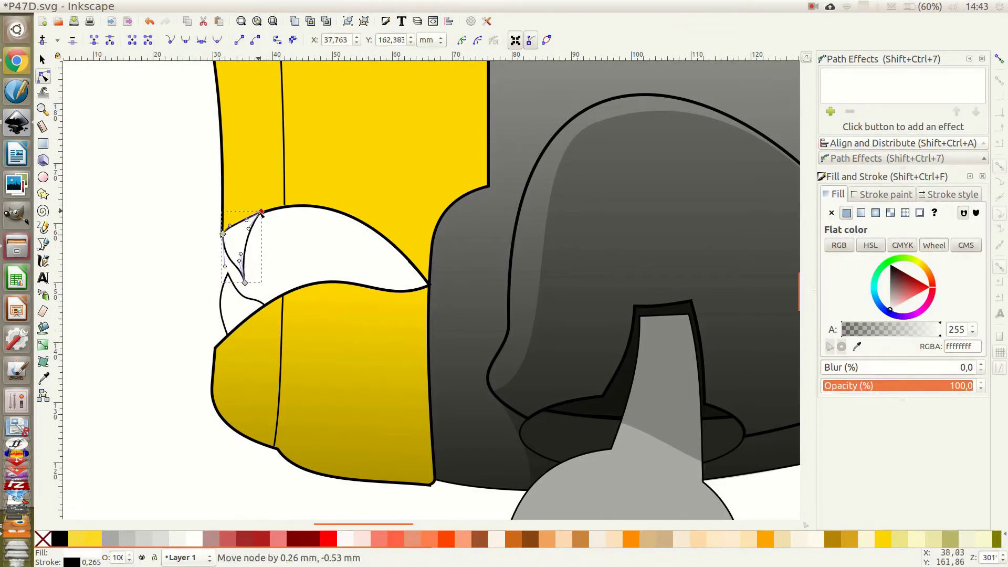
{"action": "key", "text": "Escape"}
{"action": "left_click", "coordinate": [219, 360]}
{"action": "double_click", "coordinate": [420, 292]}
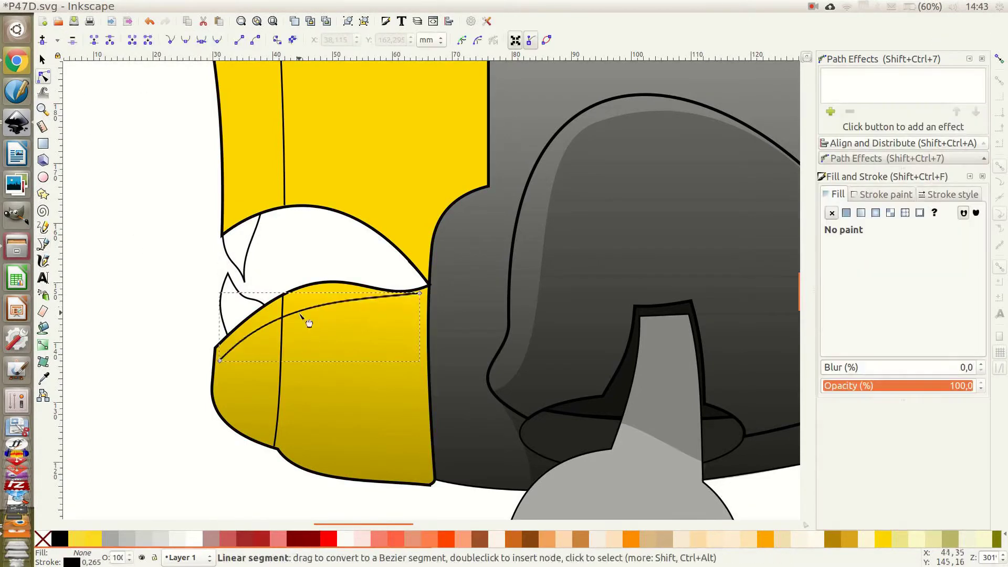
{"action": "left_click_drag", "start_coordinate": [231, 309], "coordinate": [142, 320]}
Apply Pattern Along Path to the lower jaw curve, repeating the pasted tooth.
{"action": "key", "text": "n"}
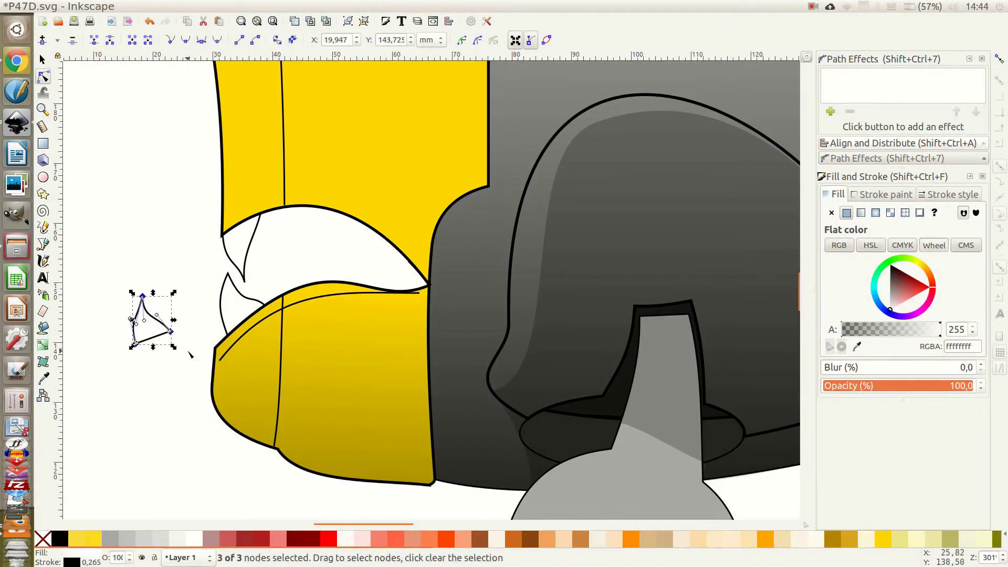
{"action": "left_click", "coordinate": [220, 359]}
{"action": "left_click", "coordinate": [185, 6]}
{"action": "left_click", "coordinate": [203, 279]}
{"action": "left_click", "coordinate": [830, 112]}
{"action": "double_click", "coordinate": [519, 286]}
{"action": "left_click", "coordinate": [926, 146]}
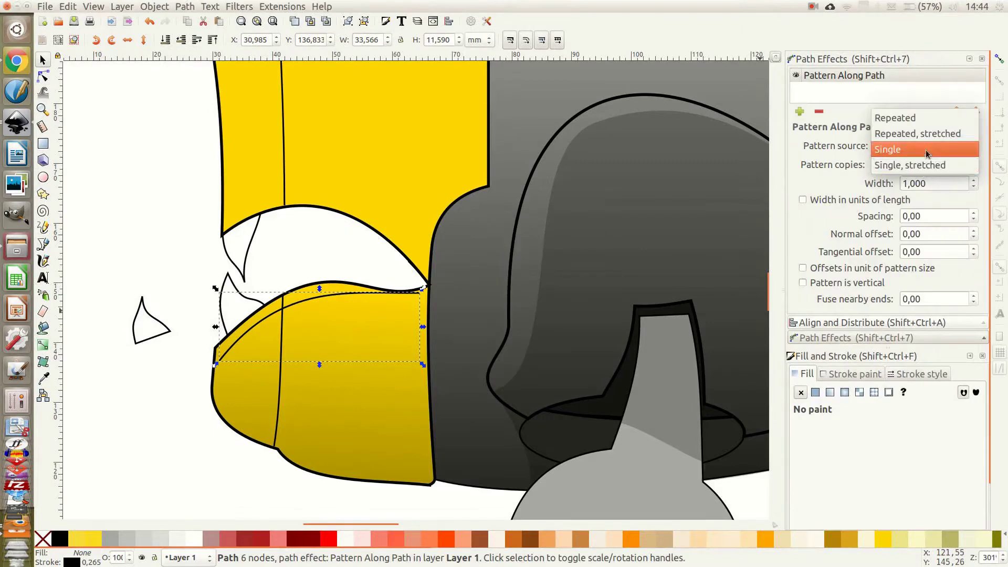
{"action": "left_click", "coordinate": [967, 145]}
Raise and lower the lower teeth row's end nodes so the teeth re-tile.
{"action": "key", "text": "minus"}
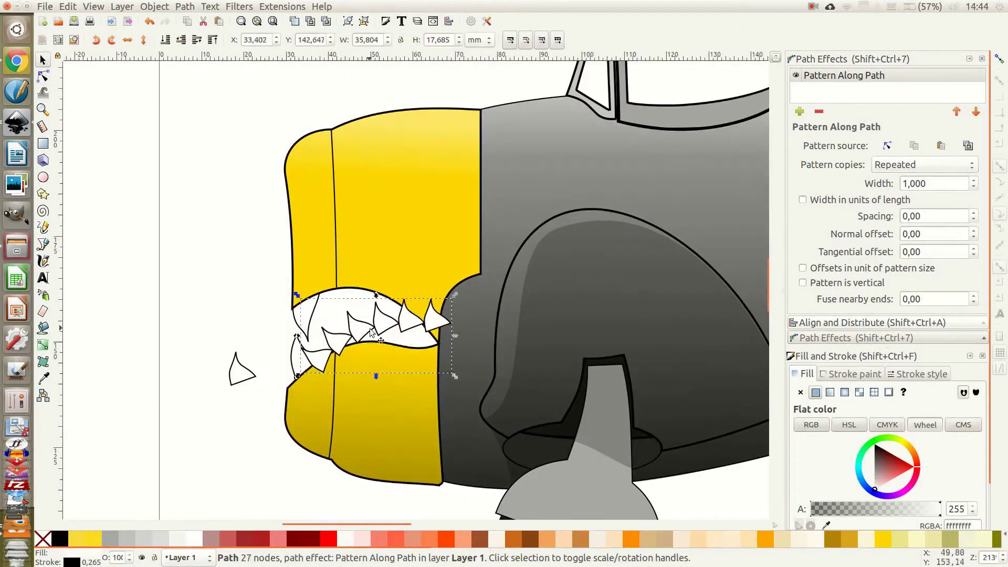
{"action": "left_click", "coordinate": [311, 365]}
{"action": "left_click_drag", "start_coordinate": [311, 365], "coordinate": [309, 353]}
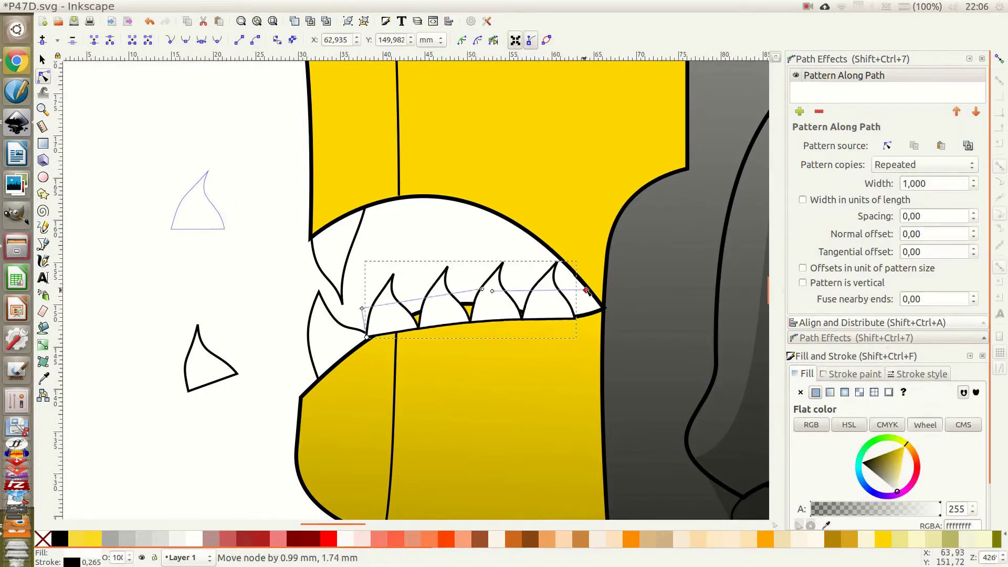
{"action": "left_click_drag", "start_coordinate": [587, 292], "coordinate": [578, 305]}
{"action": "left_click_drag", "start_coordinate": [481, 288], "coordinate": [455, 261]}
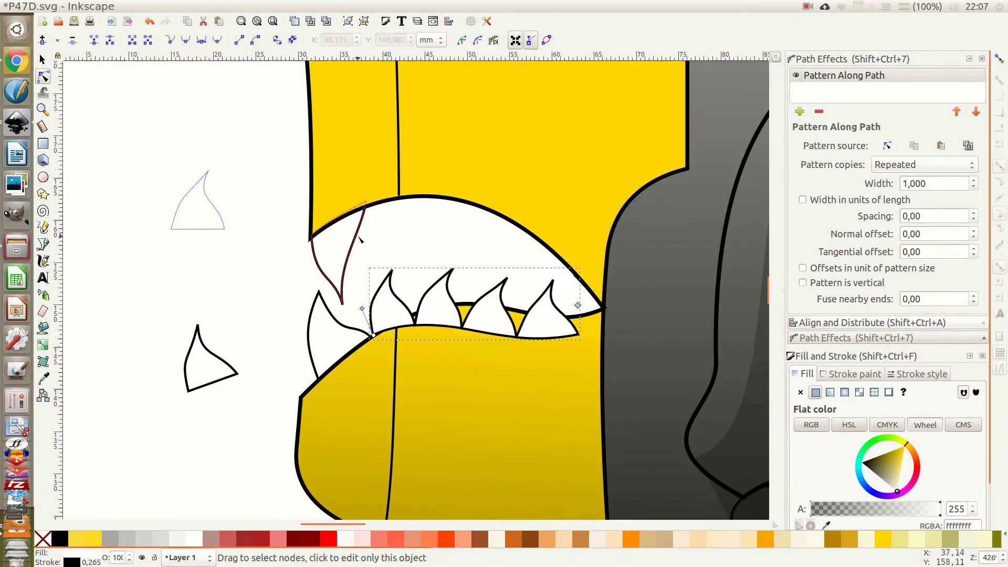
{"action": "key", "text": "Escape"}
{"action": "scroll", "coordinate": [360, 240], "scroll_direction": "up", "scroll_amount": 1}
Draw a Bezier curve from the mouth's left to right corner, bent along the upper jaw.
{"action": "left_click", "coordinate": [351, 256]}
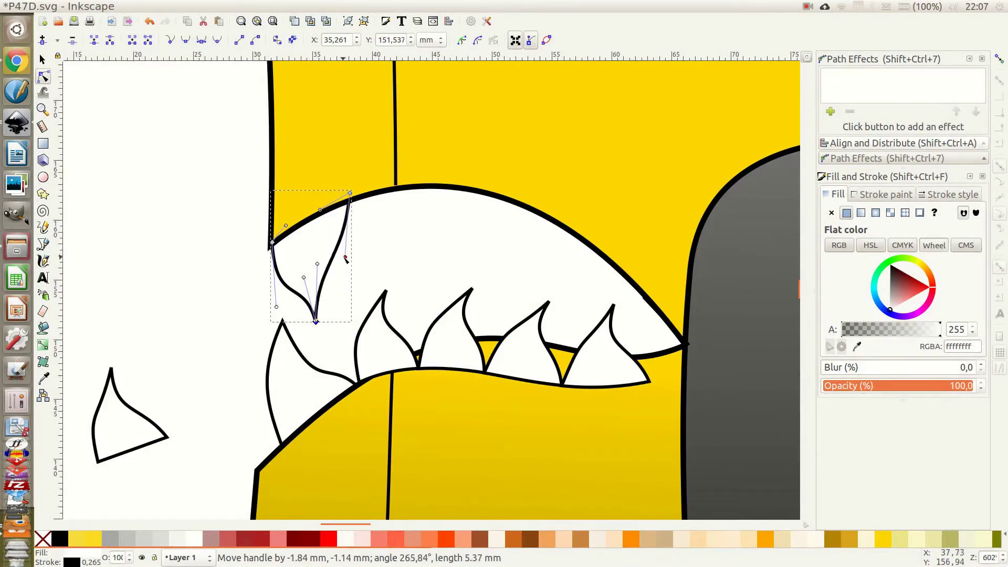
{"action": "left_click", "coordinate": [43, 244]}
{"action": "left_click", "coordinate": [337, 230]}
{"action": "double_click", "coordinate": [680, 344]}
{"action": "key", "text": "n"}
{"action": "left_click_drag", "start_coordinate": [495, 227], "coordinate": [499, 239]}
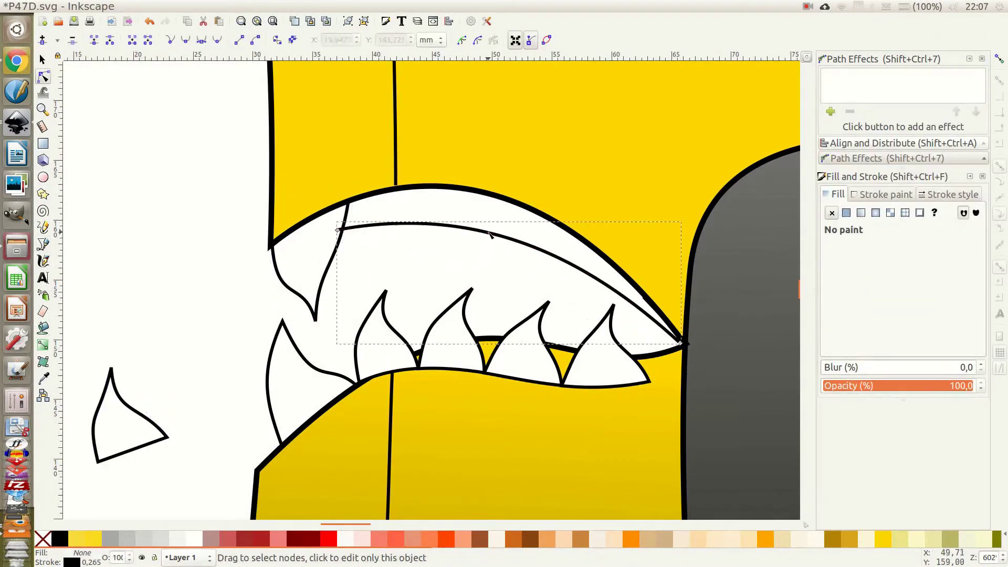
Add Pattern Along Path with the copied tooth to the upper curve and fill it white.
{"action": "left_click", "coordinate": [835, 81]}
{"action": "left_click", "coordinate": [517, 286]}
{"action": "left_click", "coordinate": [560, 355]}
{"action": "left_click", "coordinate": [941, 143]}
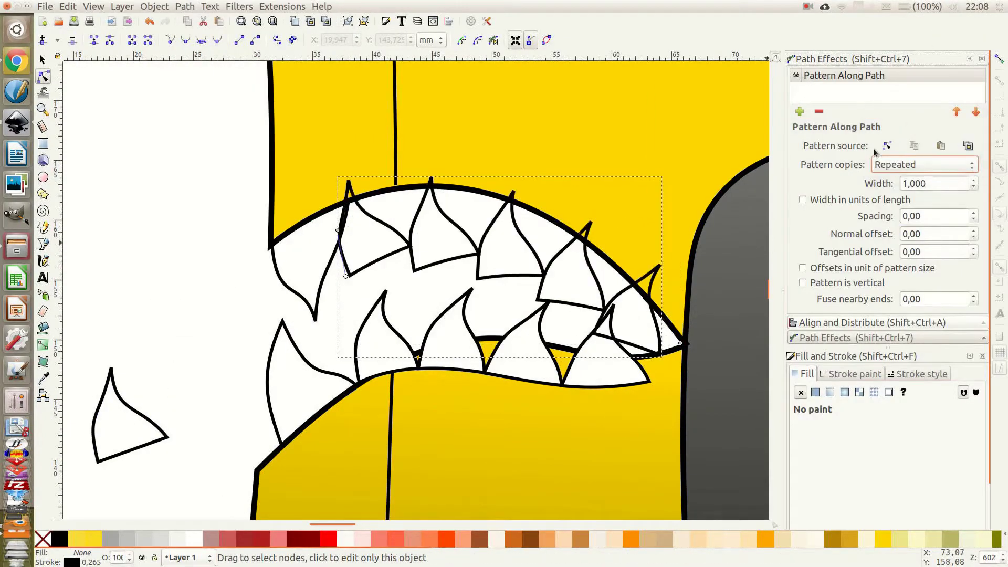
{"action": "scroll", "coordinate": [482, 421], "scroll_direction": "down", "scroll_amount": 5}
{"action": "scroll", "coordinate": [459, 396], "scroll_direction": "up", "scroll_amount": 5}
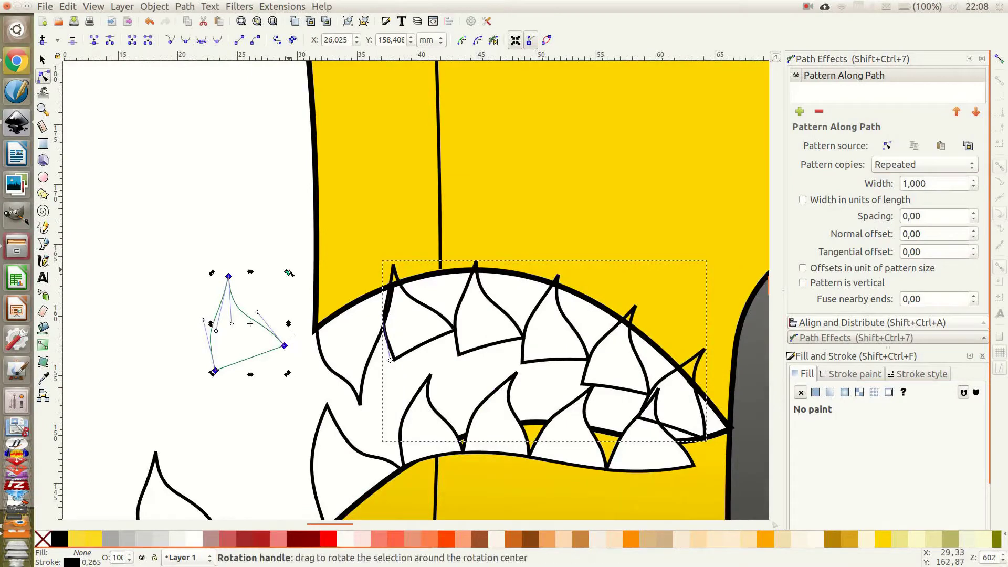
{"action": "left_click", "coordinate": [195, 538]}
Reshape the upper teeth path's nodes so the teeth follow the jaw.
{"action": "key", "text": "n"}
{"action": "left_click_drag", "start_coordinate": [405, 345], "coordinate": [387, 357]}
{"action": "left_click_drag", "start_coordinate": [382, 314], "coordinate": [389, 316]}
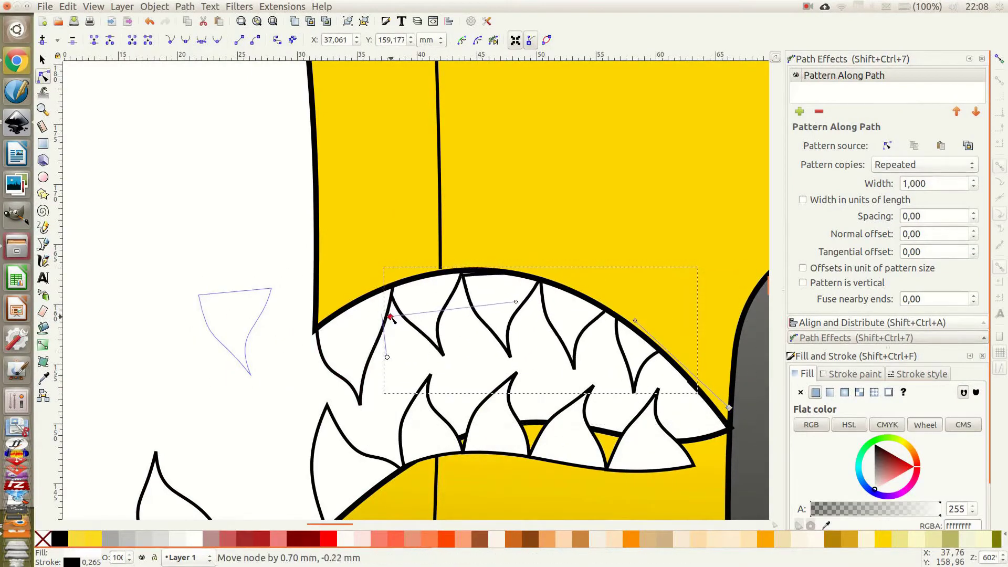
{"action": "left_click_drag", "start_coordinate": [526, 310], "coordinate": [529, 309]}
{"action": "scroll", "coordinate": [527, 309], "scroll_direction": "down", "scroll_amount": 5}
{"action": "scroll", "coordinate": [243, 304], "scroll_direction": "up", "scroll_amount": 4}
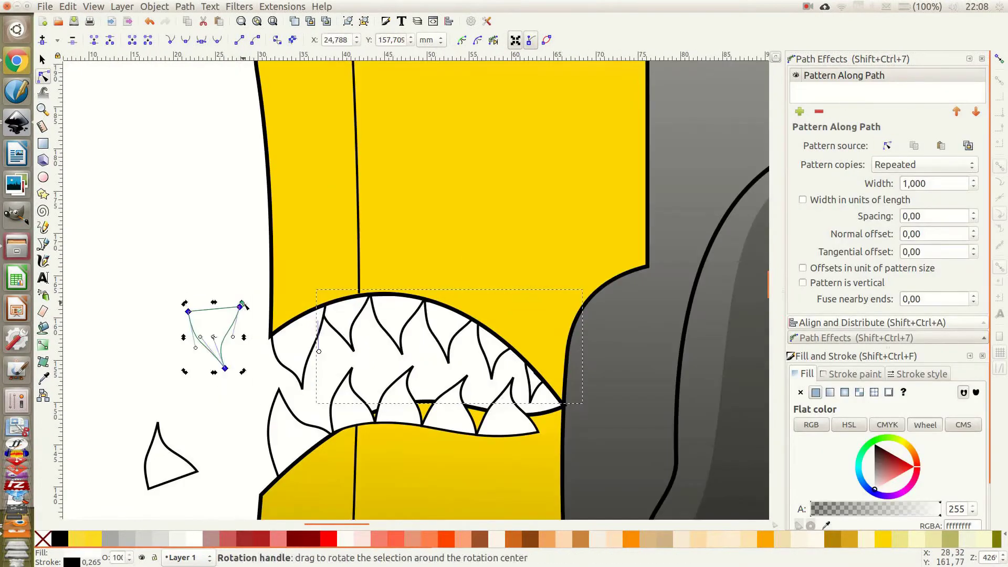
Refit the lower teeth row, stretching it to the mouth's right corner and curving it along the jaw.
{"action": "left_click", "coordinate": [367, 421]}
{"action": "left_click_drag", "start_coordinate": [322, 419], "coordinate": [311, 413]}
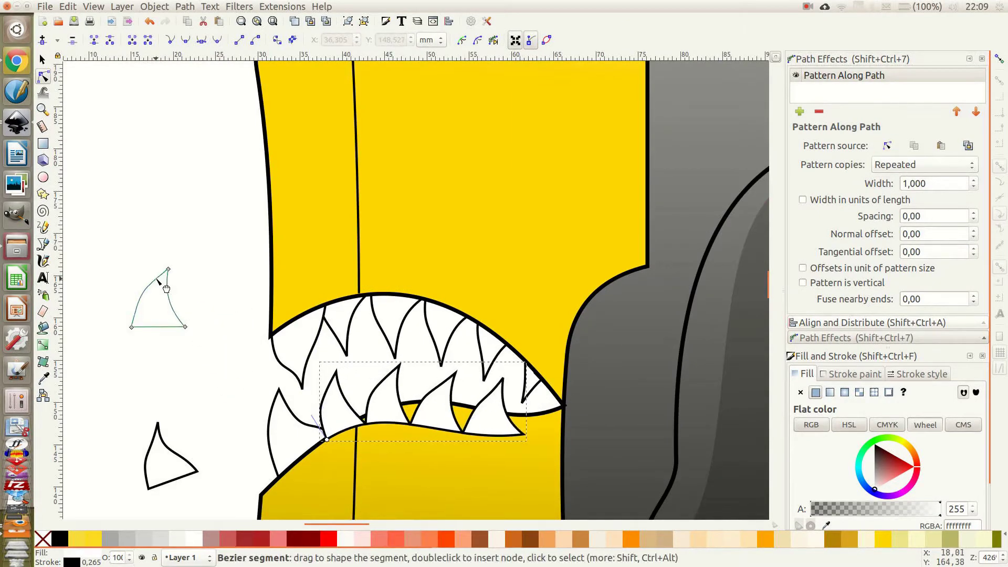
{"action": "left_click_drag", "start_coordinate": [561, 402], "coordinate": [559, 403]}
{"action": "left_click", "coordinate": [525, 408]}
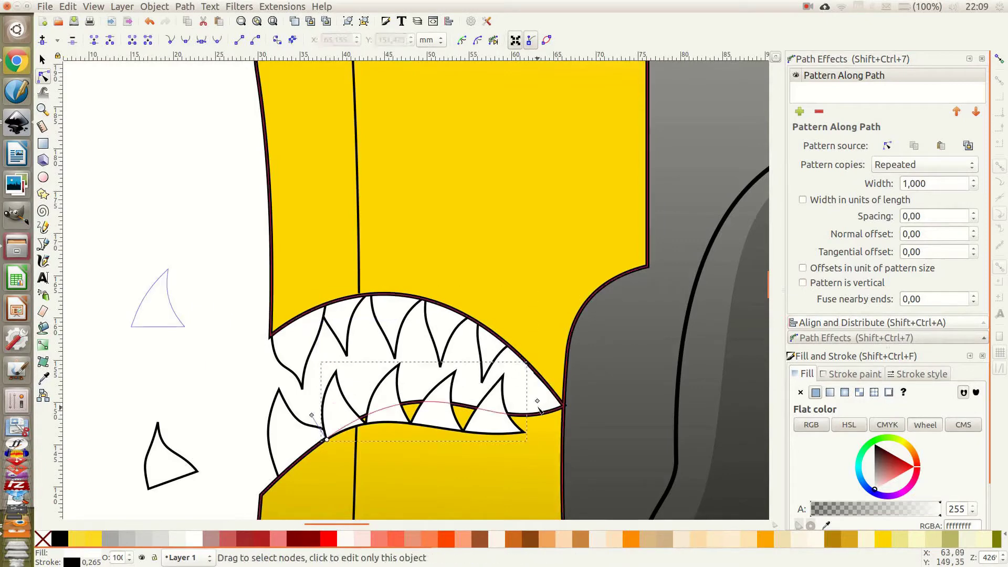
{"action": "left_click_drag", "start_coordinate": [311, 414], "coordinate": [319, 418]}
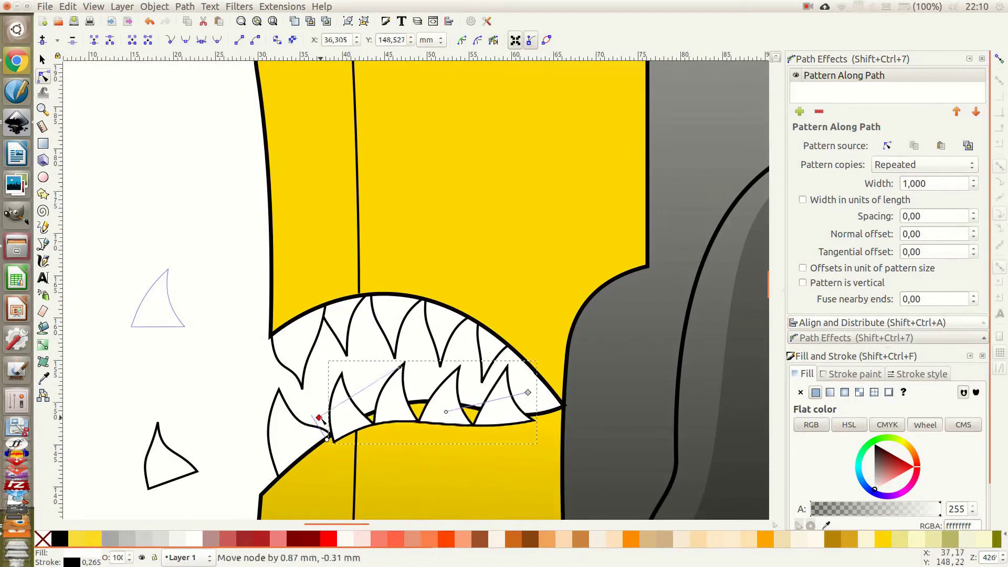
{"action": "mouse_move", "coordinate": [520, 423]}
{"action": "left_mouse_down"}
{"action": "mouse_move", "coordinate": [564, 404]}
{"action": "mouse_move", "coordinate": [547, 388]}
{"action": "left_mouse_up"}
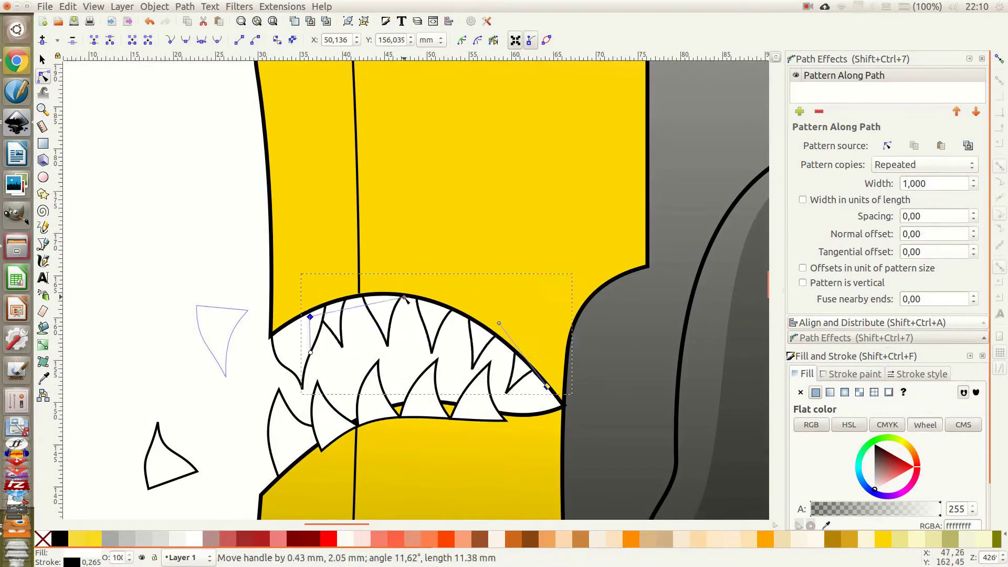
{"action": "left_click_drag", "start_coordinate": [310, 318], "coordinate": [408, 319]}
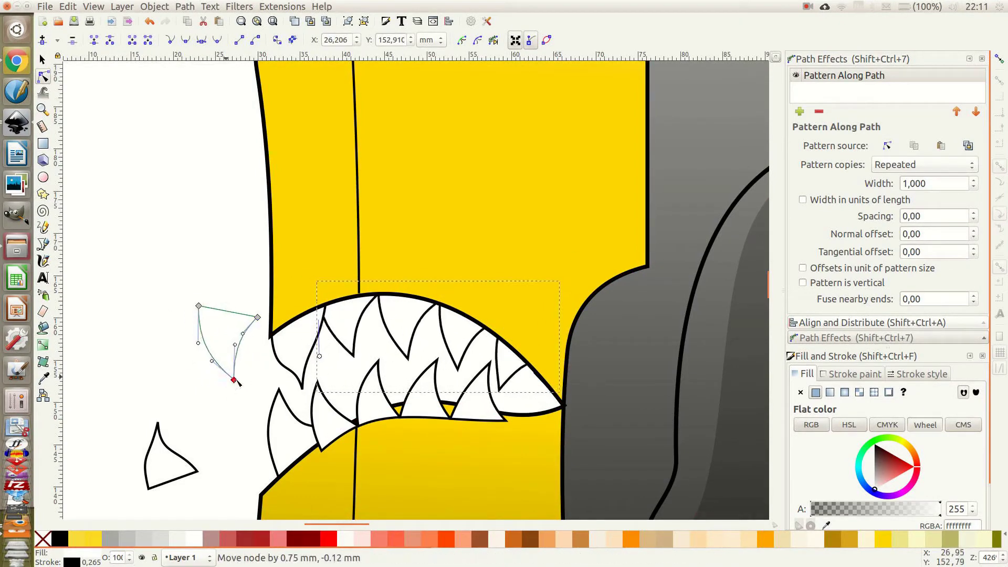
{"action": "scroll", "coordinate": [234, 351], "scroll_direction": "down", "scroll_amount": 2, "text": "ctrl"}
Draw a black mouth-interior shape and send it behind the teeth.
{"action": "key", "text": "s"}
{"action": "scroll", "coordinate": [252, 331], "scroll_direction": "up", "scroll_amount": 1, "text": "ctrl"}
{"action": "key", "text": "Escape"}
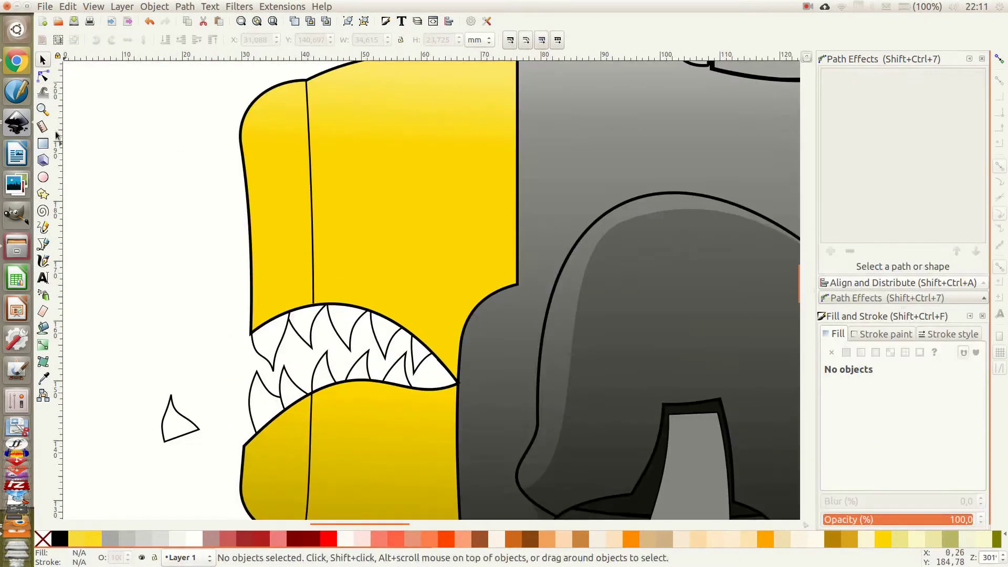
{"action": "key", "text": "b"}
{"action": "left_click", "coordinate": [322, 288]}
{"action": "left_click", "coordinate": [59, 538]}
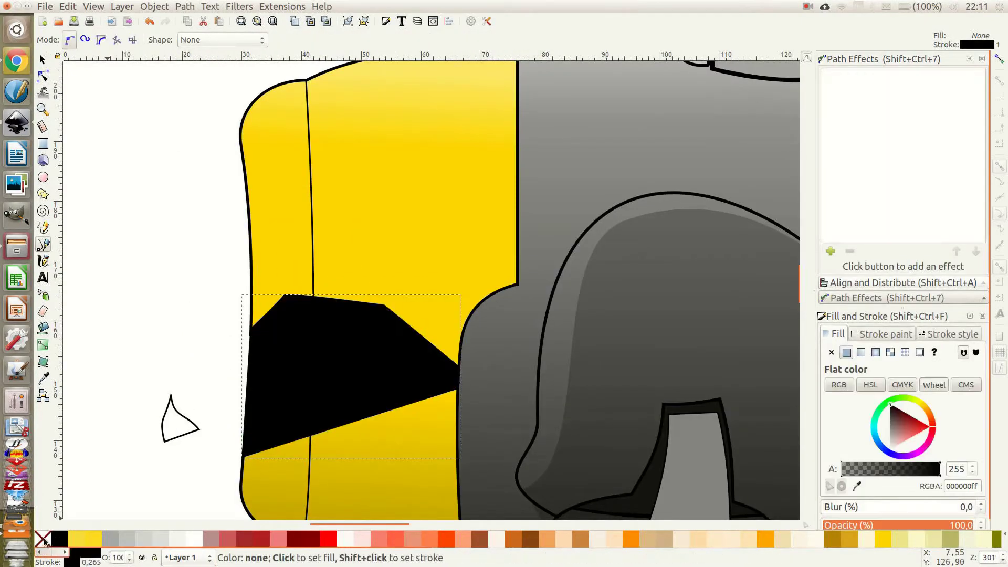
{"action": "key", "text": "Page_Down"}
{"action": "key", "text": "plus"}
{"action": "key", "text": "plus"}
{"action": "key", "text": "n"}
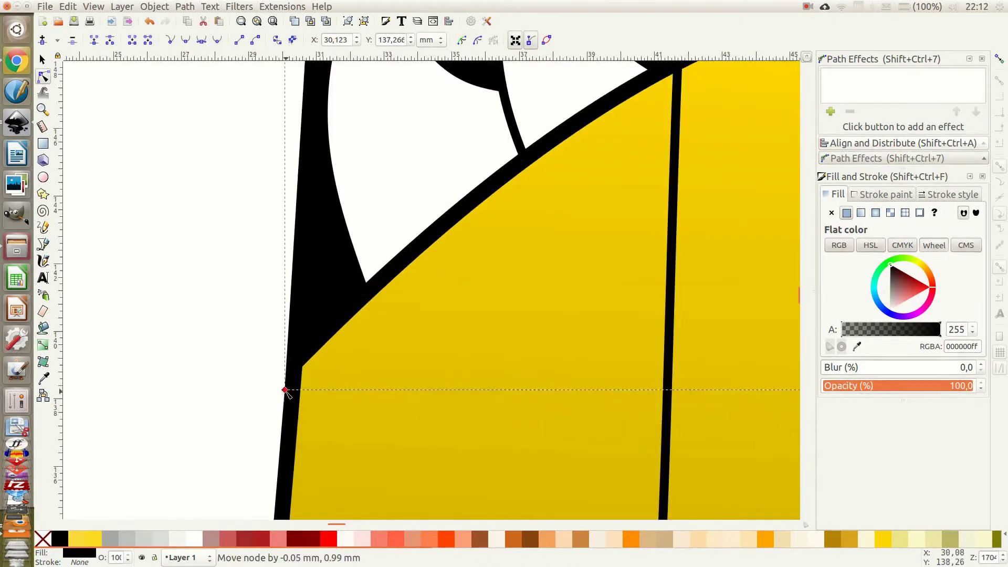
Draw a red lip line between the mouth corners and curve it along the upper lip.
{"action": "key", "text": "Escape"}
{"action": "key", "text": "b"}
{"action": "left_click", "coordinate": [235, 269]}
{"action": "left_click", "coordinate": [526, 332]}
{"action": "key", "text": "Return"}
{"action": "key", "text": "n"}
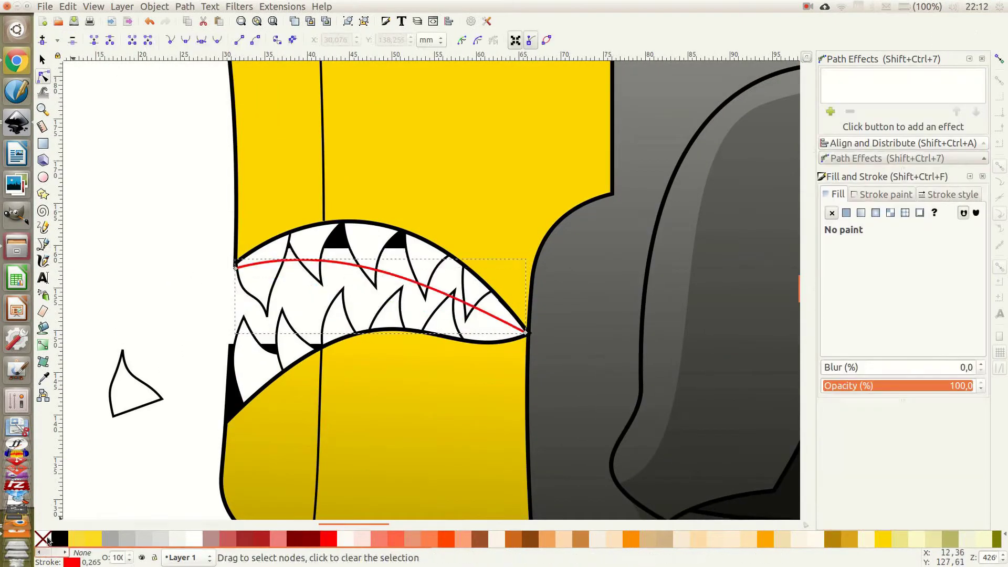
{"action": "left_click_drag", "start_coordinate": [377, 299], "coordinate": [362, 226]}
{"action": "left_click", "coordinate": [947, 194]}
{"action": "left_click_drag", "start_coordinate": [334, 188], "coordinate": [336, 199]}
{"action": "left_click_drag", "start_coordinate": [429, 216], "coordinate": [433, 223]}
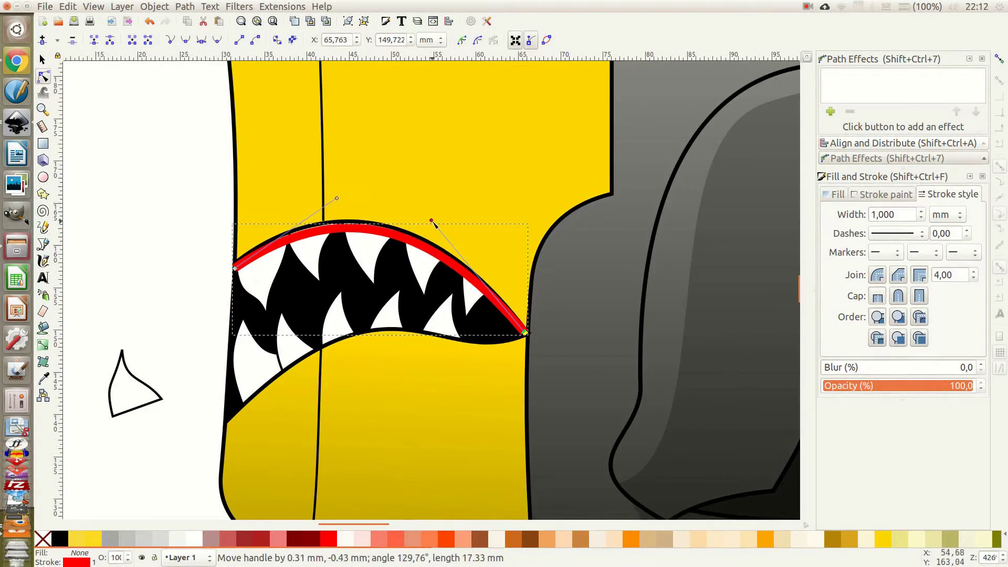
Turn the red line into a filled lip band with a black outline.
{"action": "left_click", "coordinate": [45, 243]}
{"action": "left_click", "coordinate": [526, 333]}
{"action": "key", "text": "Escape"}
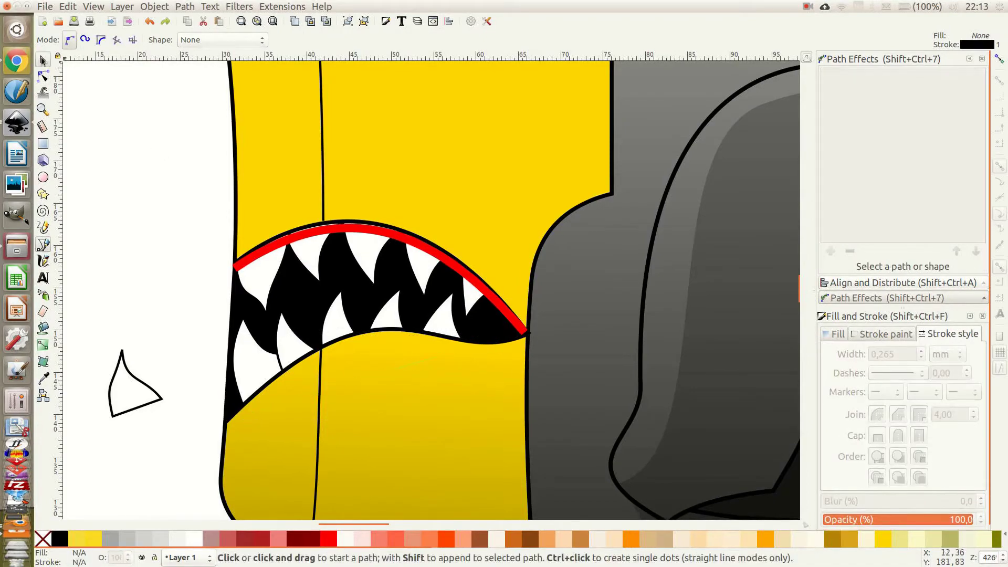
{"action": "key", "text": "n"}
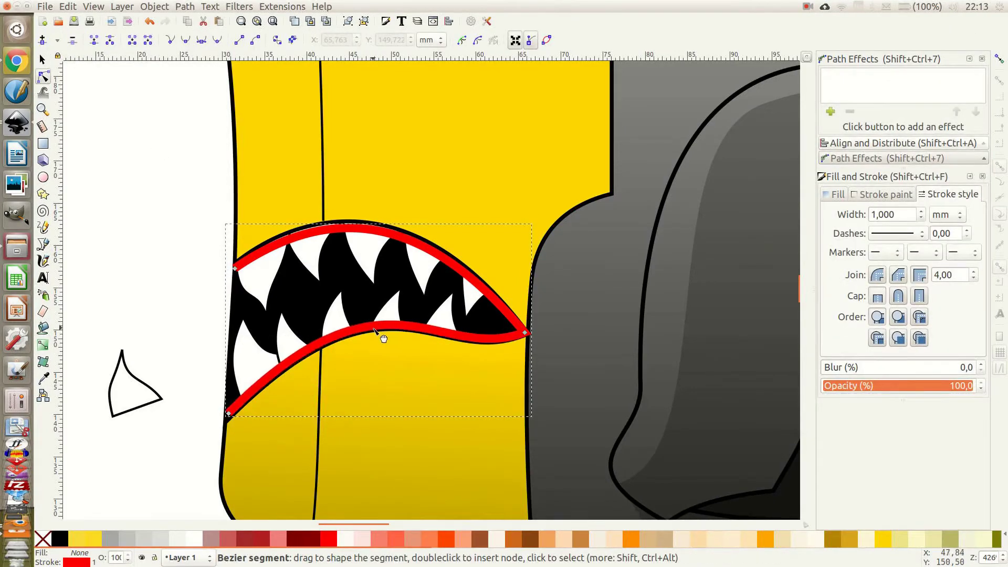
{"action": "left_click", "coordinate": [382, 336]}
{"action": "scroll", "coordinate": [241, 262], "scroll_direction": "up", "scroll_amount": 4}
{"action": "scroll", "coordinate": [440, 170], "scroll_direction": "down", "scroll_amount": 3}
{"action": "key", "text": "ctrl+shift+v"}
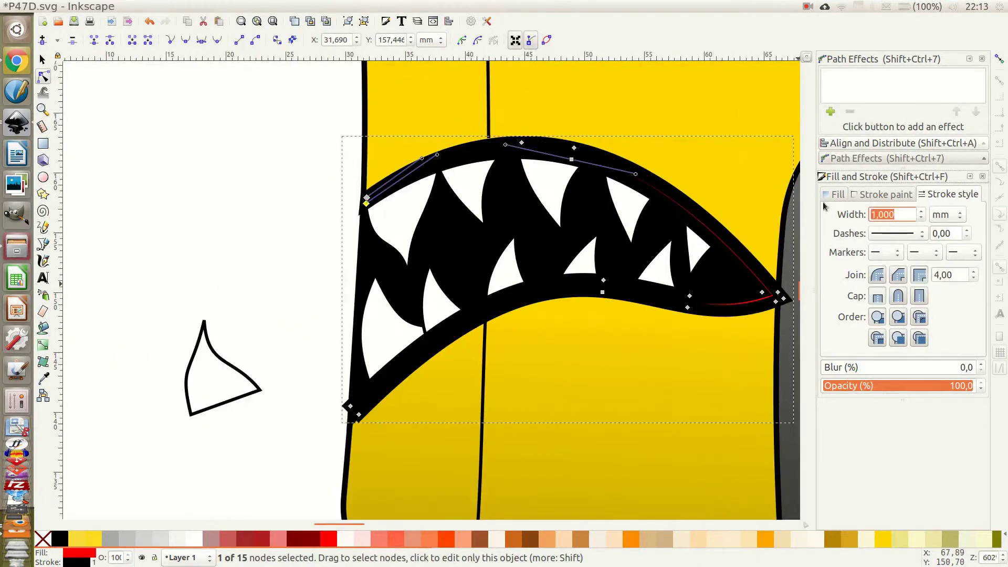
Nudge the red lip band's left end into place.
{"action": "scroll", "coordinate": [670, 297], "scroll_direction": "up", "scroll_amount": 1}
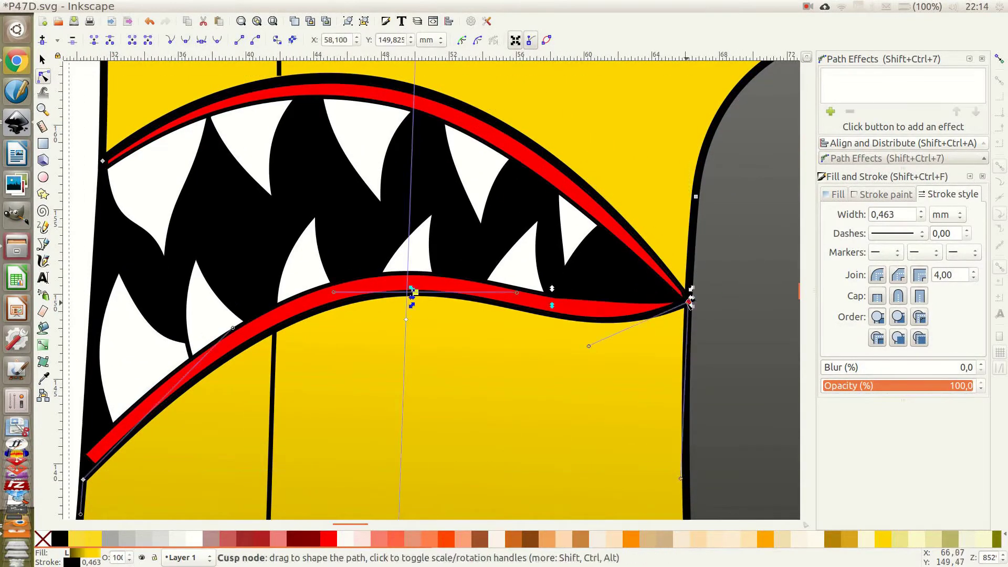
{"action": "scroll", "coordinate": [692, 302], "scroll_direction": "up", "scroll_amount": 2}
{"action": "scroll", "coordinate": [609, 300], "scroll_direction": "down", "scroll_amount": 3}
{"action": "scroll", "coordinate": [181, 414], "scroll_direction": "up", "scroll_amount": 3}
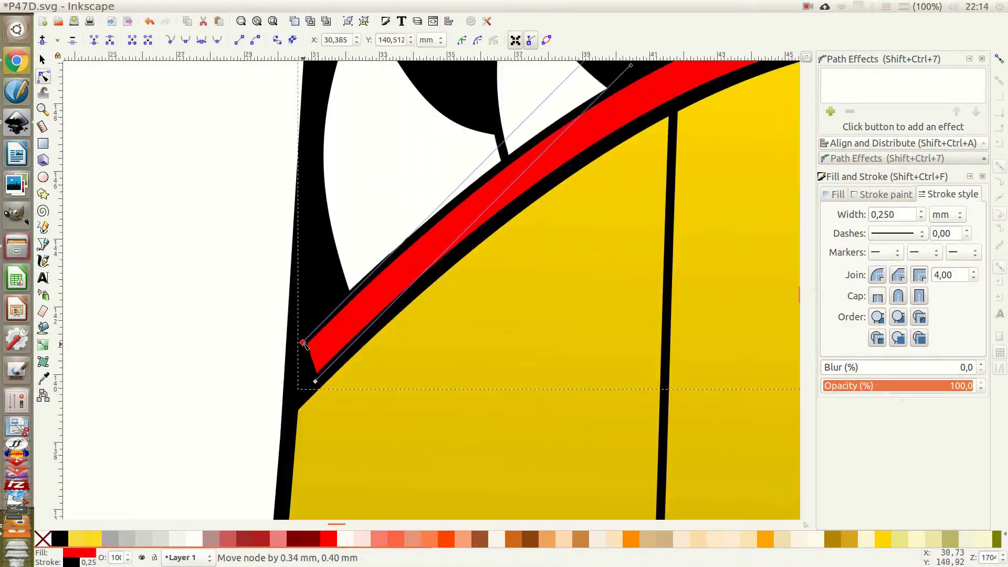
{"action": "left_click_drag", "start_coordinate": [303, 332], "coordinate": [305, 323]}
{"action": "scroll", "coordinate": [306, 322], "scroll_direction": "down", "scroll_amount": 3}
{"action": "scroll", "coordinate": [315, 293], "scroll_direction": "up", "scroll_amount": 1}
{"action": "scroll", "coordinate": [367, 220], "scroll_direction": "up", "scroll_amount": 3}
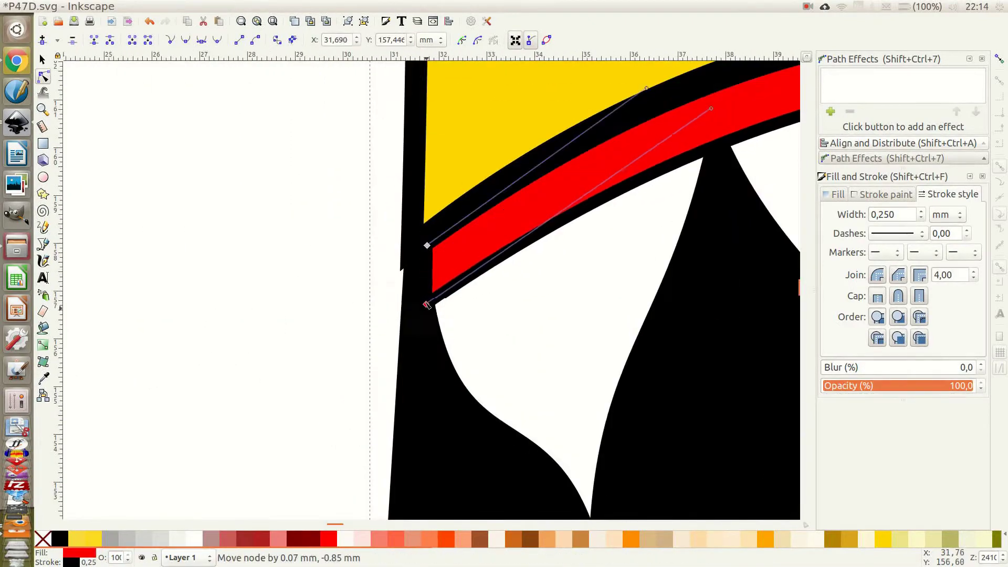
{"action": "scroll", "coordinate": [398, 234], "scroll_direction": "down", "scroll_amount": 2}
{"action": "scroll", "coordinate": [404, 247], "scroll_direction": "up", "scroll_amount": 3}
Adjust the red lip band's nodes along the jaw.
{"action": "left_click", "coordinate": [419, 271]}
{"action": "scroll", "coordinate": [420, 231], "scroll_direction": "right", "scroll_amount": 5}
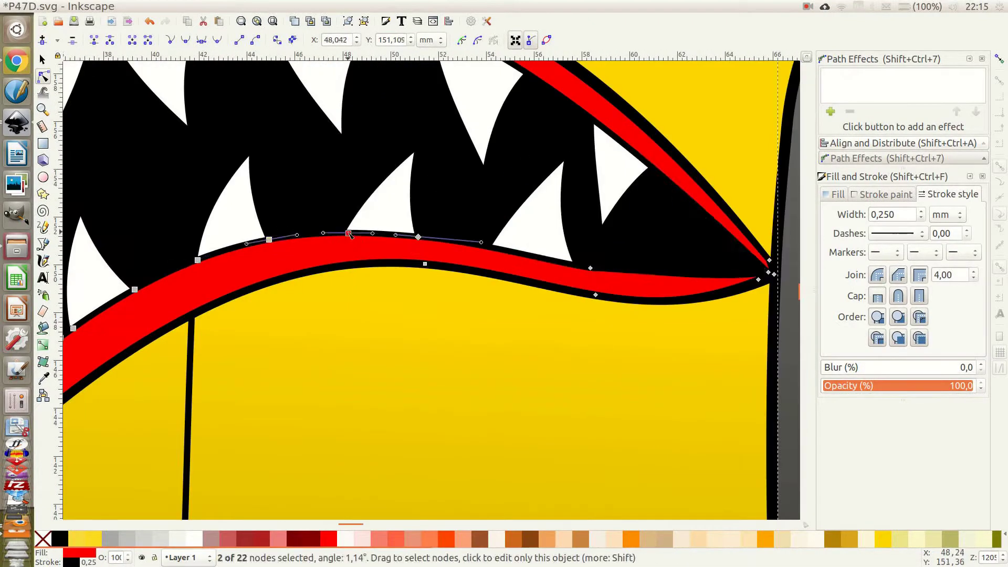
{"action": "scroll", "coordinate": [573, 145], "scroll_direction": "down", "scroll_amount": 3}
{"action": "scroll", "coordinate": [427, 297], "scroll_direction": "up", "scroll_amount": 2}
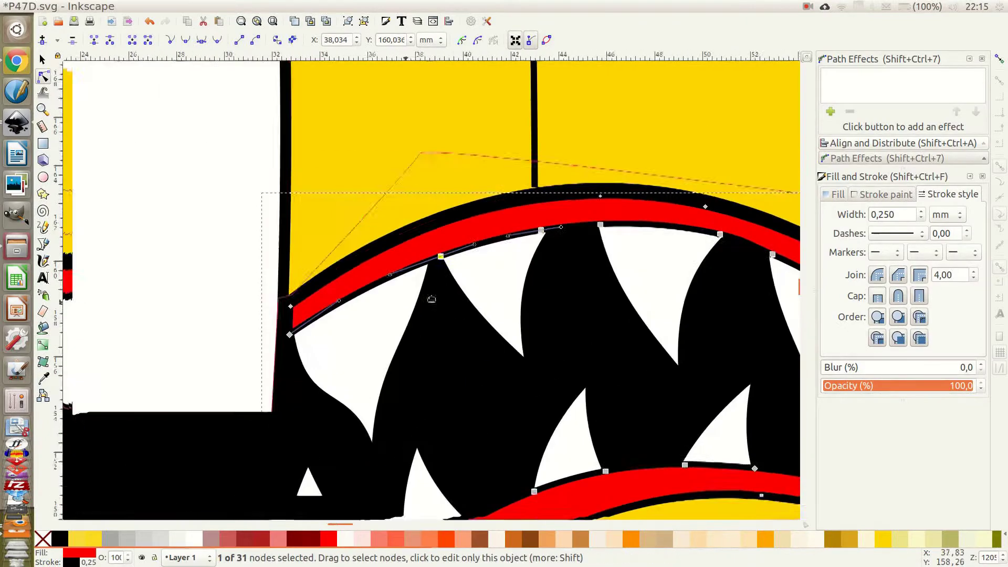
{"action": "scroll", "coordinate": [234, 164], "scroll_direction": "down", "scroll_amount": 3}
{"action": "scroll", "coordinate": [272, 265], "scroll_direction": "up", "scroll_amount": 5}
{"action": "scroll", "coordinate": [272, 265], "scroll_direction": "down", "scroll_amount": 3}
{"action": "scroll", "coordinate": [304, 299], "scroll_direction": "right", "scroll_amount": 5}
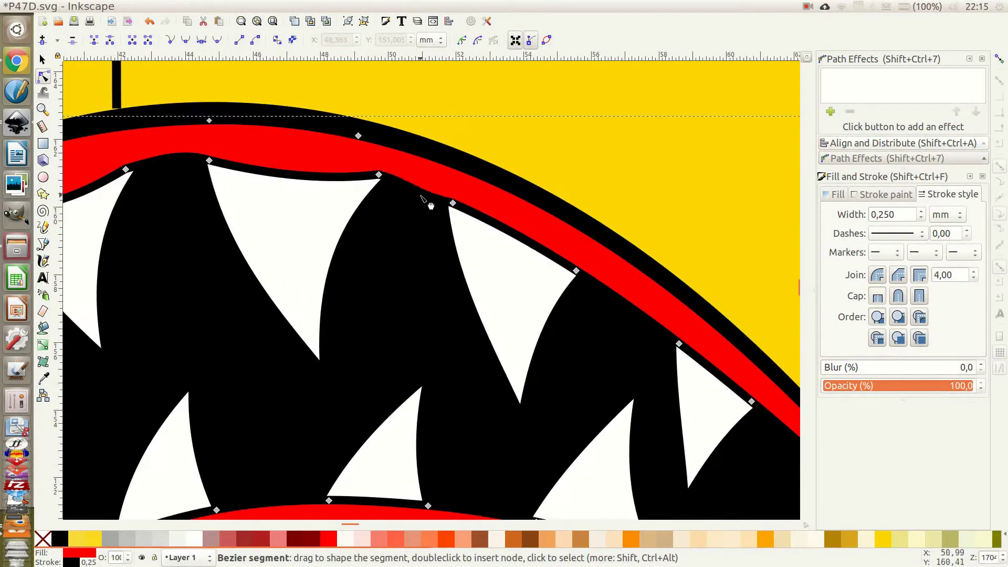
{"action": "scroll", "coordinate": [326, 325], "scroll_direction": "down", "scroll_amount": 5}
{"action": "scroll", "coordinate": [346, 346], "scroll_direction": "down", "scroll_amount": 2}
{"action": "scroll", "coordinate": [315, 357], "scroll_direction": "up", "scroll_amount": 1}
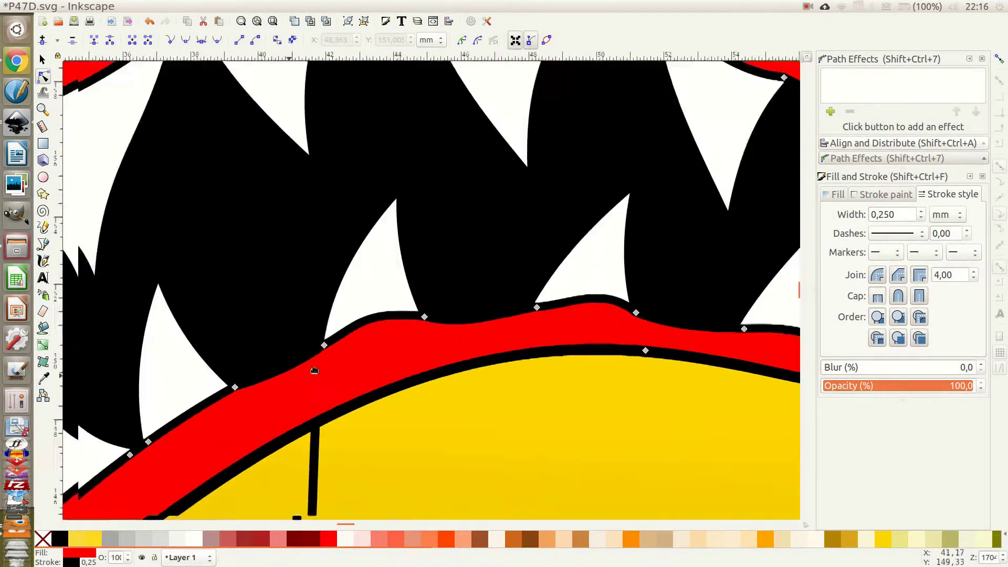
{"action": "scroll", "coordinate": [236, 341], "scroll_direction": "down", "scroll_amount": 3}
{"action": "scroll", "coordinate": [145, 318], "scroll_direction": "down", "scroll_amount": 3}
{"action": "key", "text": "s"}
{"action": "scroll", "coordinate": [315, 341], "scroll_direction": "down", "scroll_amount": 2}
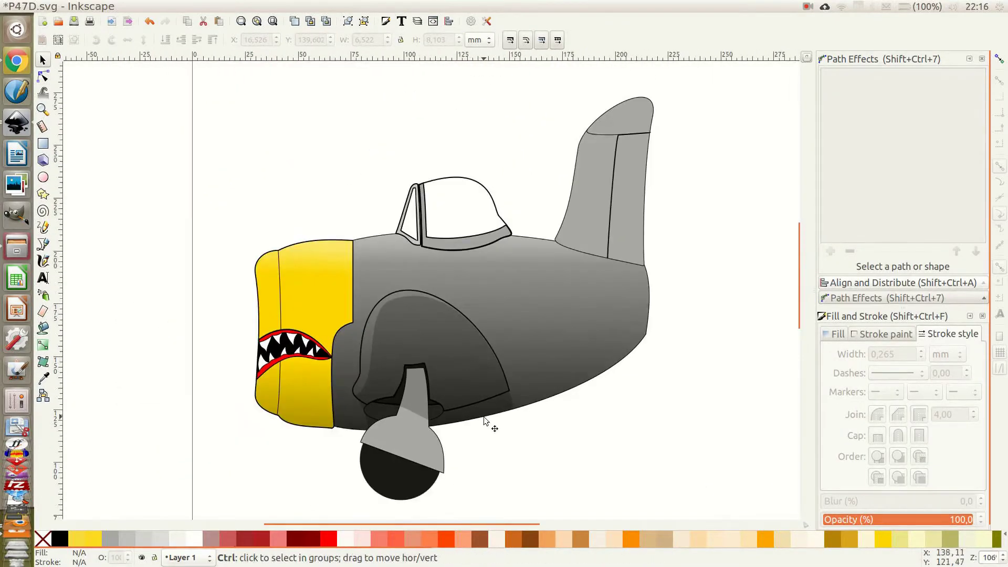
Zoom to the wheel circle, raise it to the top and try shrinking it, then undo.
{"action": "left_click", "coordinate": [410, 462], "text": "ctrl"}
{"action": "key", "text": "3"}
{"action": "key", "text": "g"}
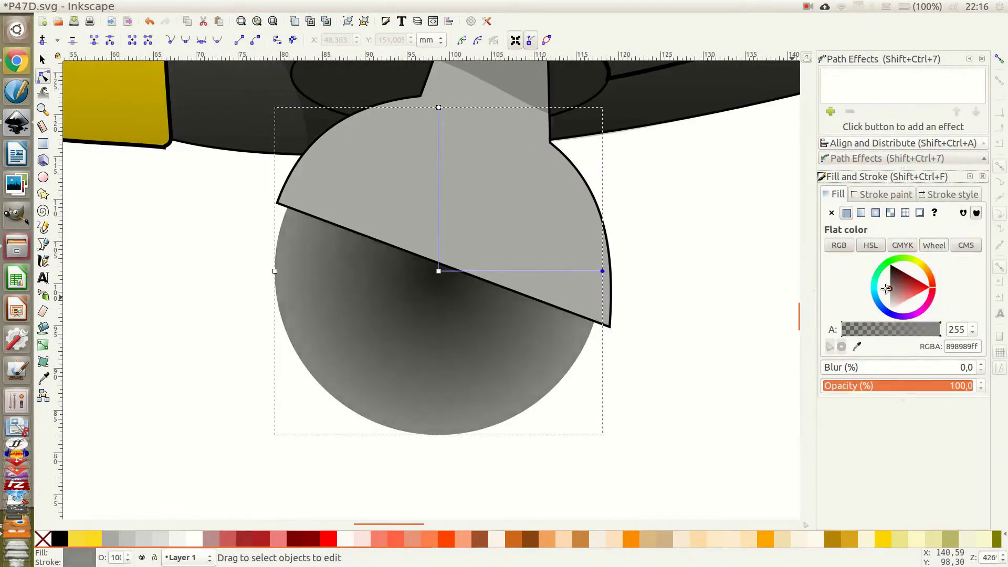
{"action": "double_click", "coordinate": [577, 271]}
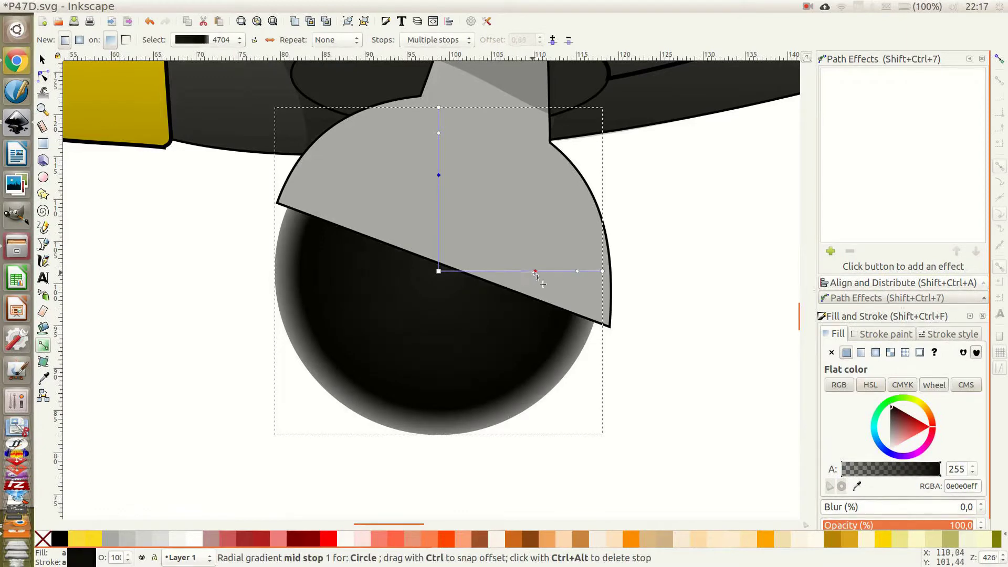
{"action": "key", "text": "s"}
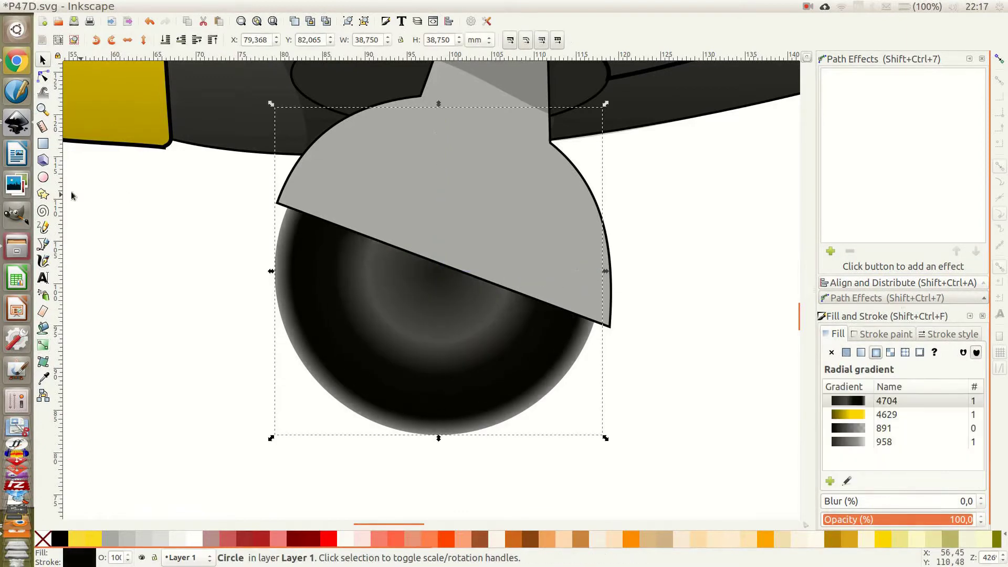
{"action": "key", "text": "Home"}
{"action": "left_click_drag", "start_coordinate": [605, 437], "coordinate": [558, 375]}
{"action": "key", "text": "ctrl+z"}
{"action": "key", "text": "ctrl+z"}
{"action": "key", "text": "ctrl+z"}
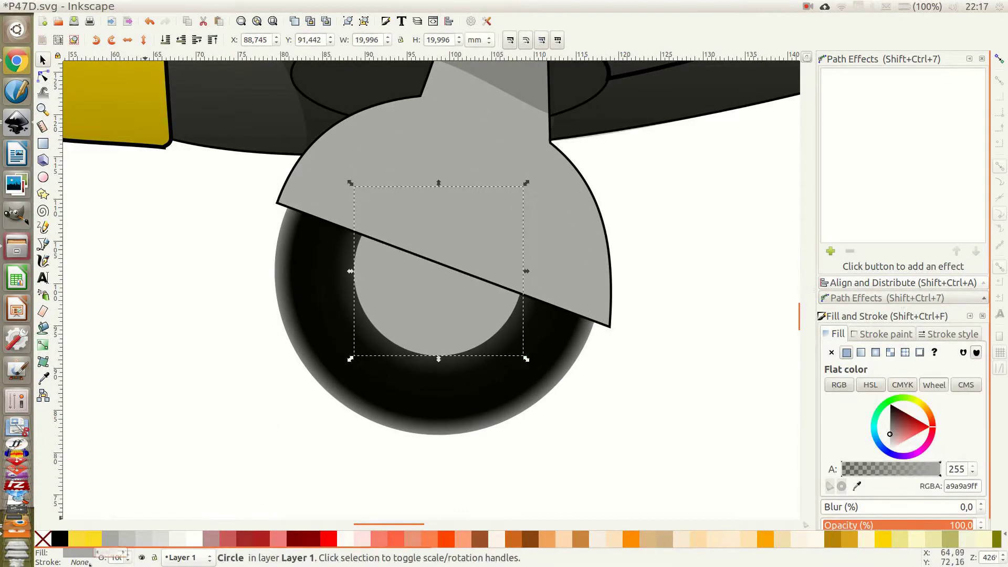
Give the wheel circle a flat grey fill and a thicker grey outline.
{"action": "key", "text": "ctrl+z"}
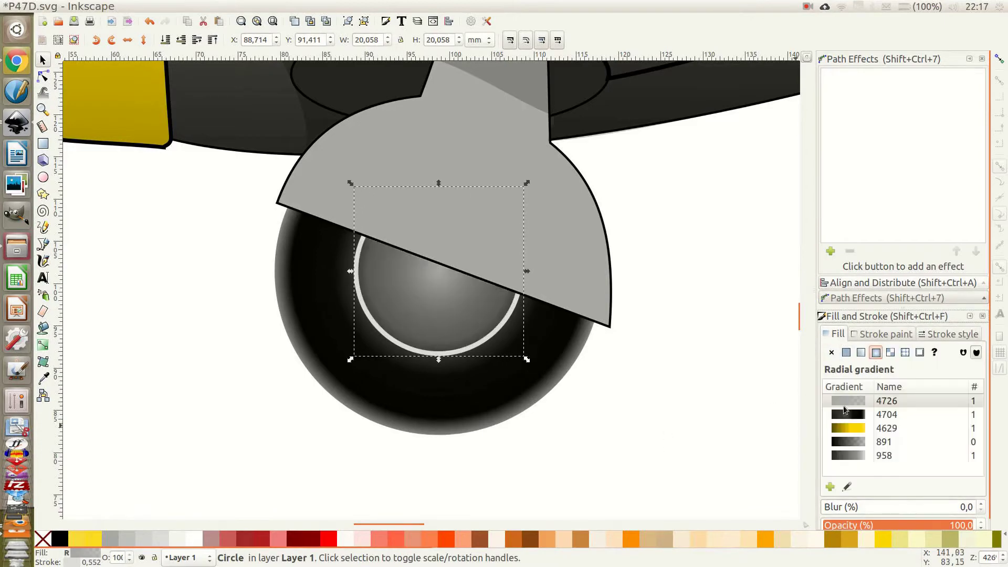
{"action": "key", "text": "g"}
{"action": "left_click", "coordinate": [893, 432]}
{"action": "key", "text": "ctrl+z"}
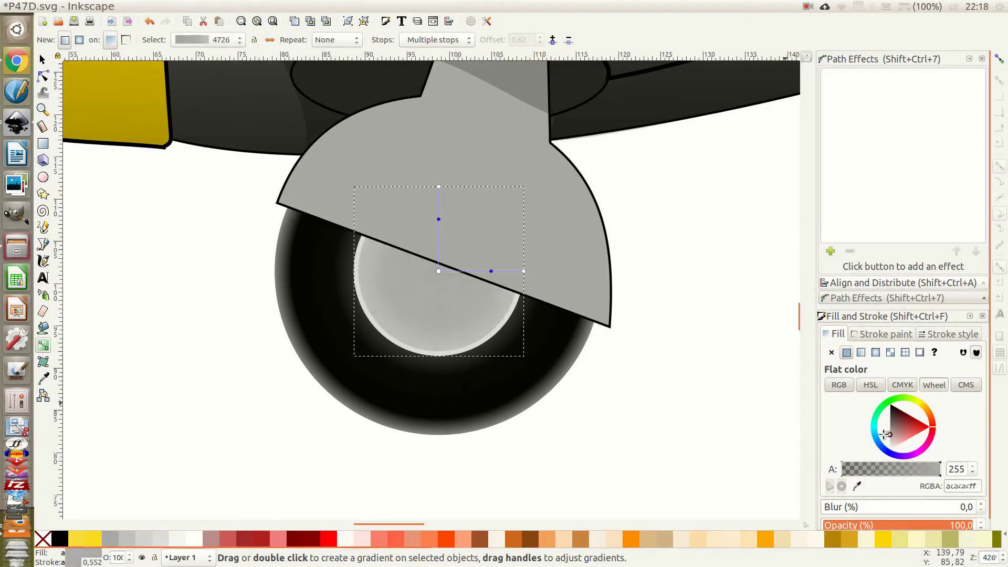
{"action": "key", "text": "s"}
{"action": "key", "text": "ctrl+shift+z"}
{"action": "key", "text": "ctrl+z"}
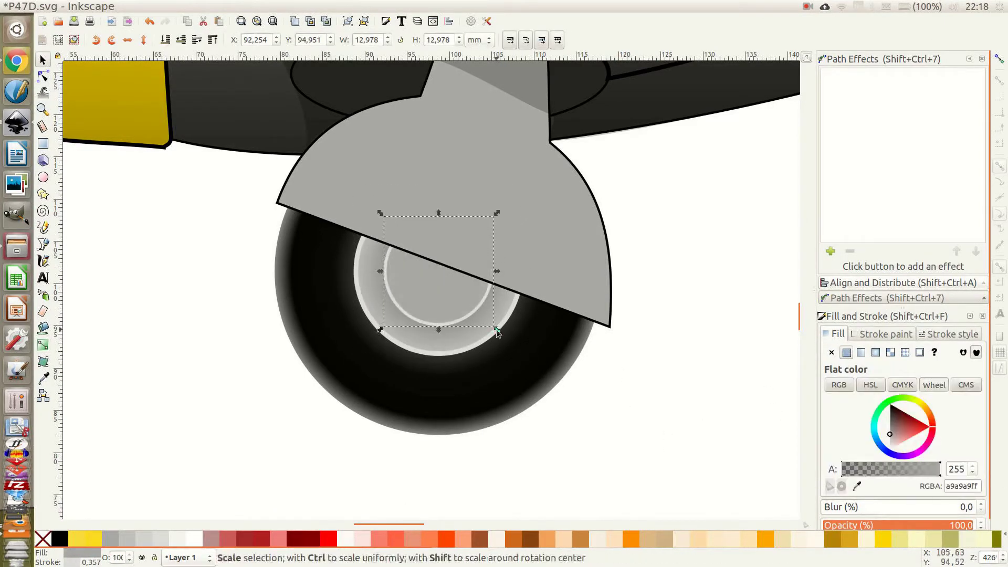
{"action": "key", "text": "ctrl+z"}
{"action": "left_click", "coordinate": [948, 334]}
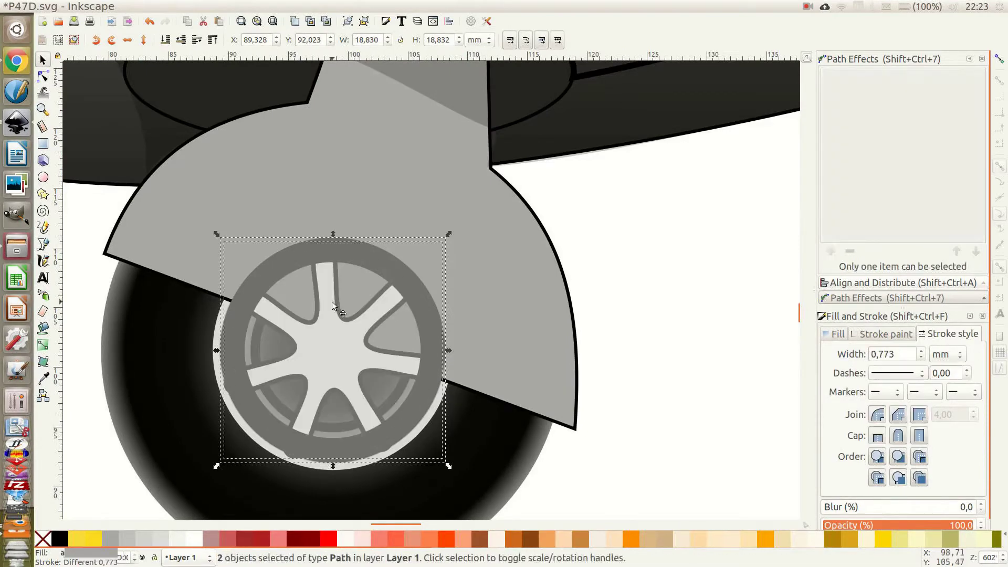
Return to the spoked wheel via undo/redo, then shrink the small hub circle at its centre.
{"action": "key", "text": "ctrl+z"}
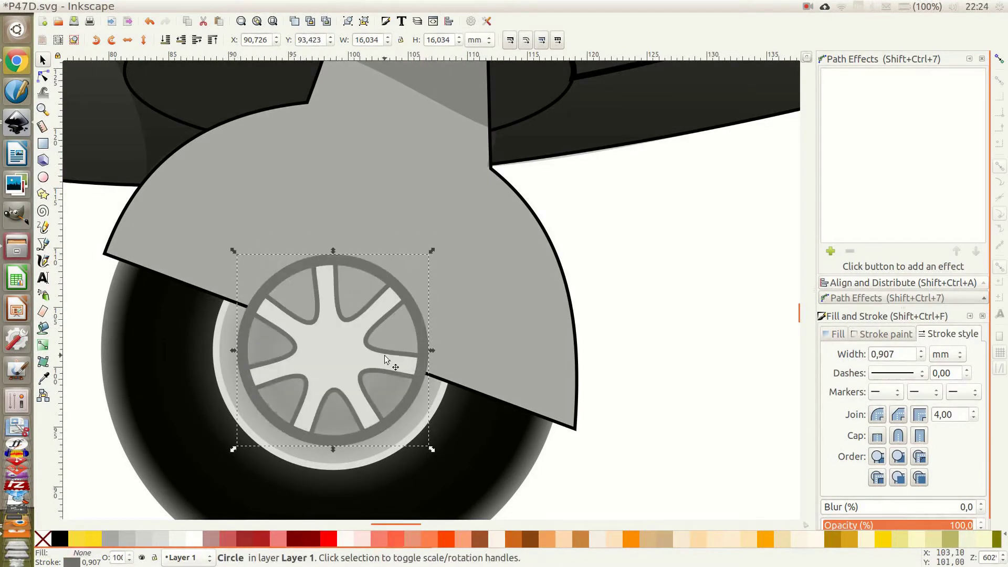
{"action": "key", "text": "ctrl+shift+z"}
{"action": "key", "text": "ctrl+z"}
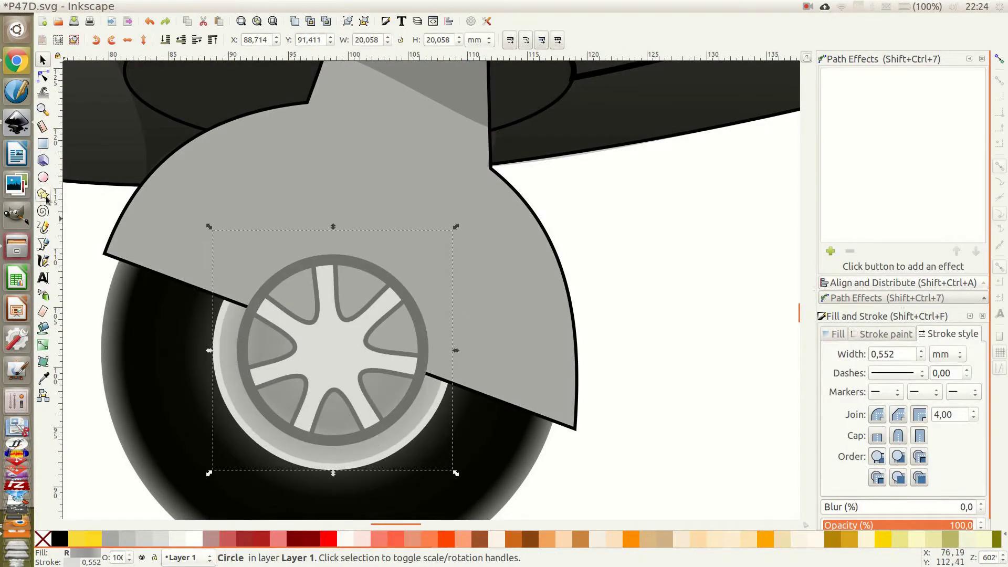
{"action": "key", "text": "ctrl+shift+z"}
{"action": "key", "text": "ctrl+shift+z"}
{"action": "key", "text": "ctrl+shift+z"}
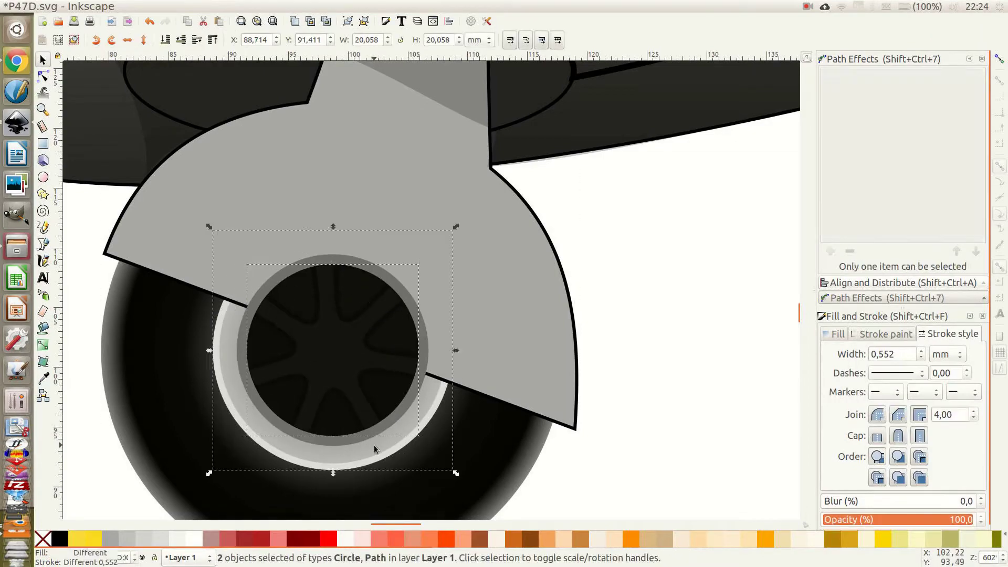
{"action": "key", "text": "ctrl+z"}
{"action": "key", "text": "ctrl+shift+z"}
{"action": "key", "text": "ctrl+z"}
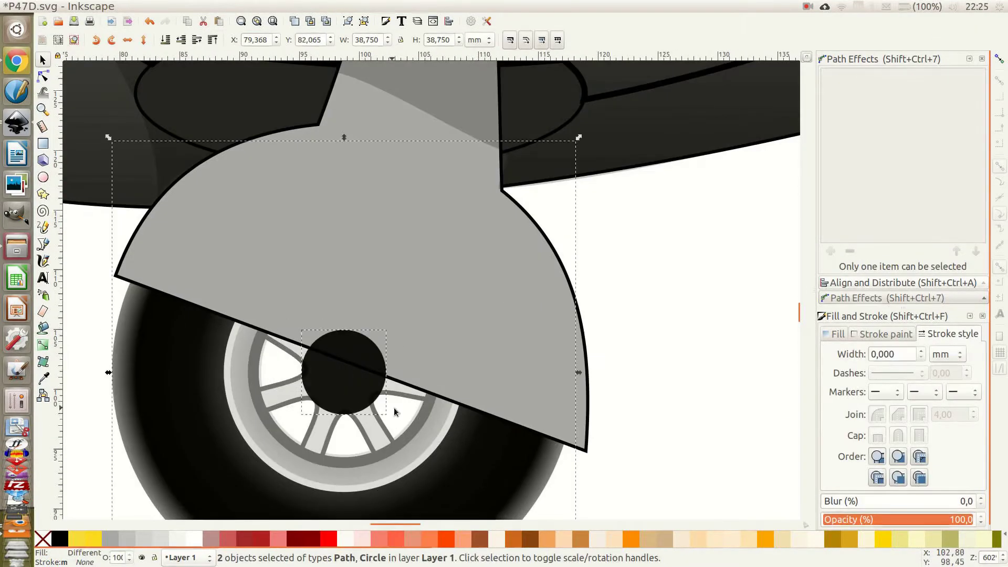
{"action": "left_click", "coordinate": [920, 359]}
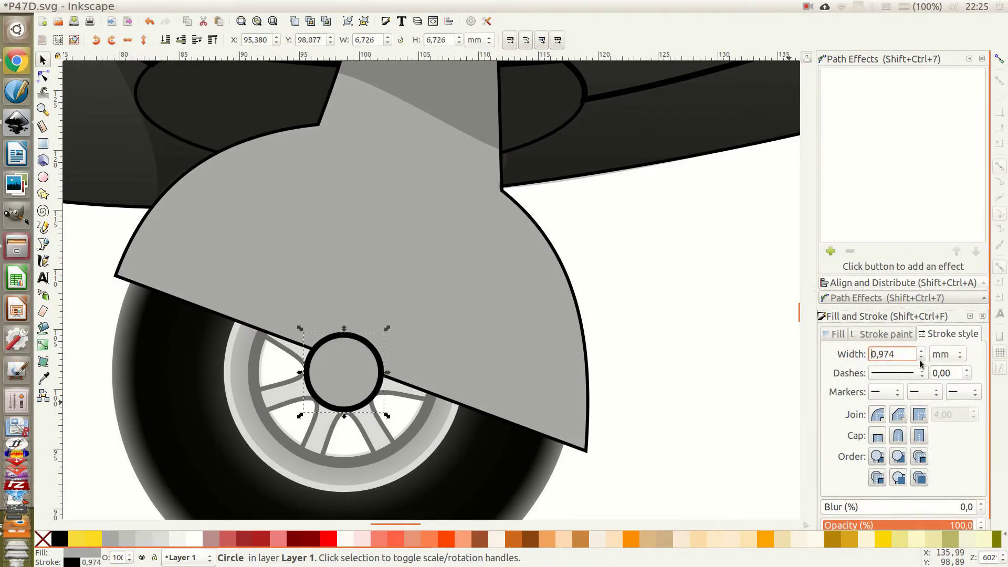
{"action": "left_click_drag", "start_coordinate": [388, 408], "coordinate": [377, 431]}
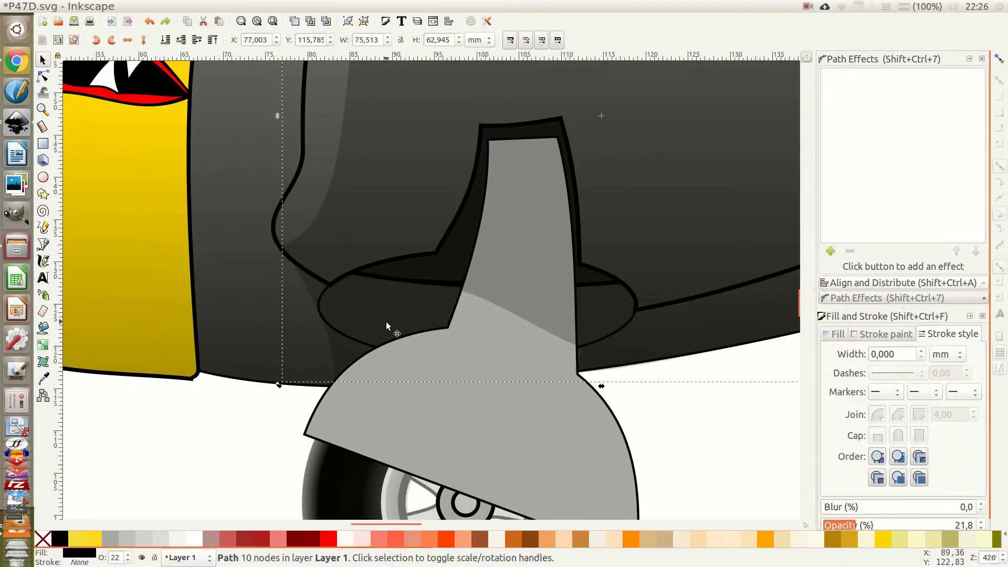
Give the strut ellipse a vertical linear gradient, then enlarge the wheel rim to about 103%.
{"action": "left_click", "coordinate": [386, 321]}
{"action": "left_click", "coordinate": [115, 539]}
{"action": "left_click", "coordinate": [835, 334]}
{"action": "left_click", "coordinate": [861, 212]}
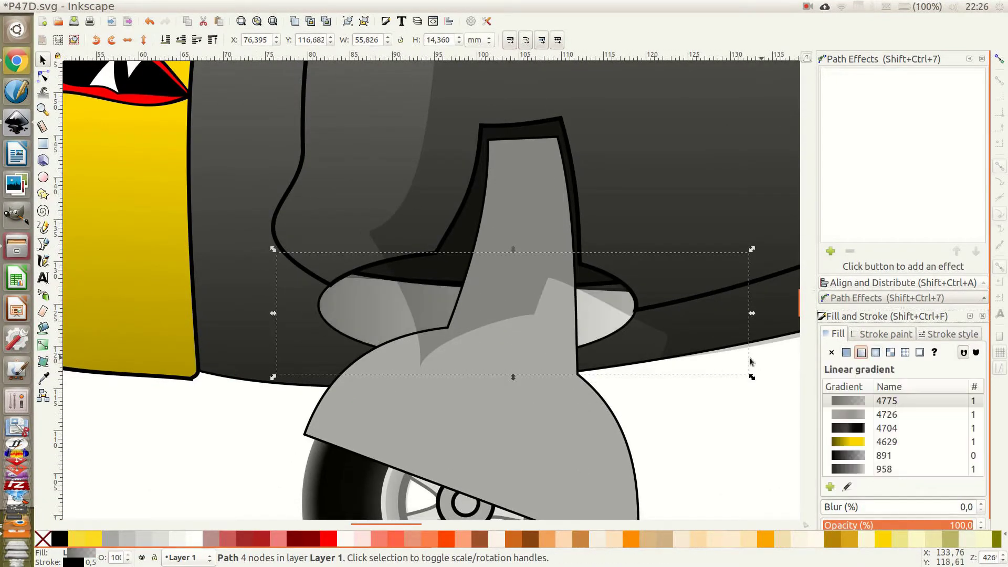
{"action": "key", "text": "n"}
{"action": "mouse_move", "coordinate": [483, 286]}
{"action": "left_mouse_down"}
{"action": "mouse_move", "coordinate": [481, 351]}
{"action": "mouse_move", "coordinate": [483, 334]}
{"action": "left_mouse_up"}
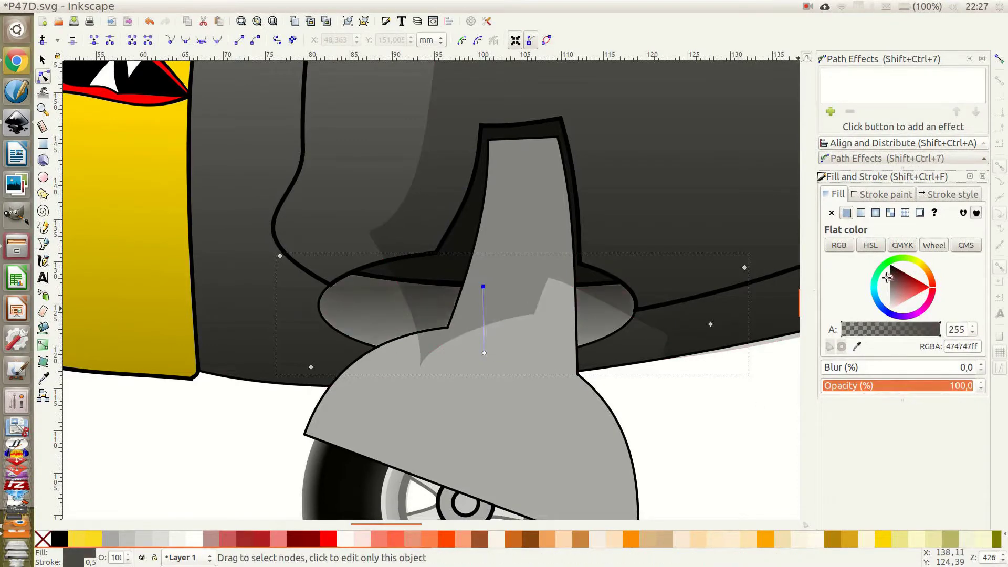
{"action": "left_click", "coordinate": [483, 286]}
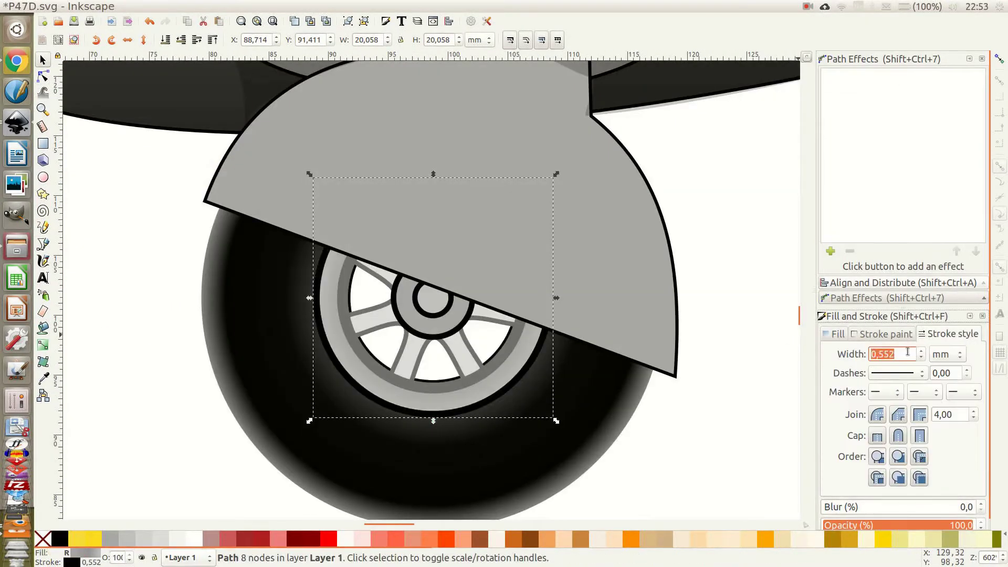
{"action": "left_click_drag", "start_coordinate": [556, 421], "coordinate": [559, 420]}
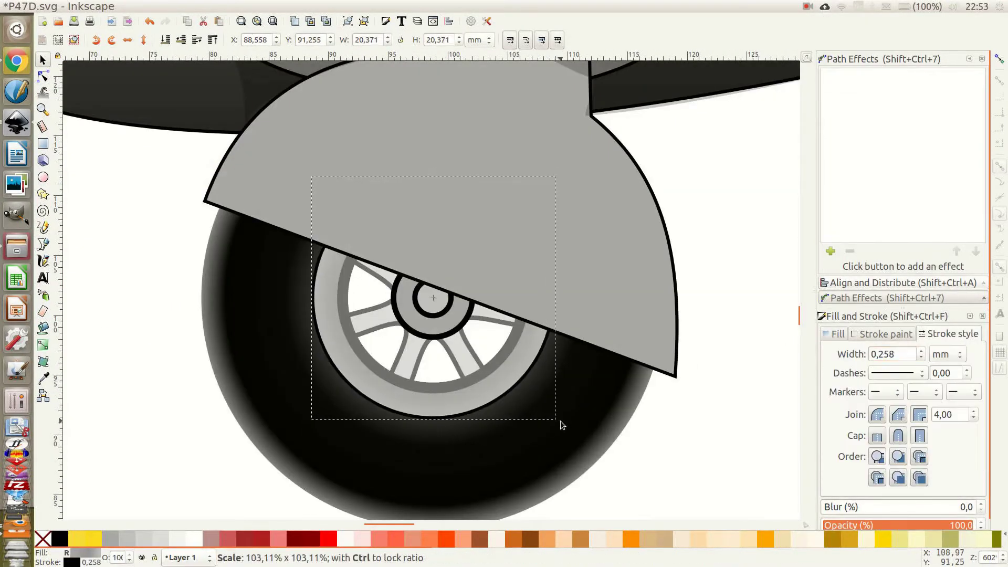
Rescale the wheel rim circle so it fits inside the tyre.
{"action": "left_click", "coordinate": [493, 374], "text": "ctrl"}
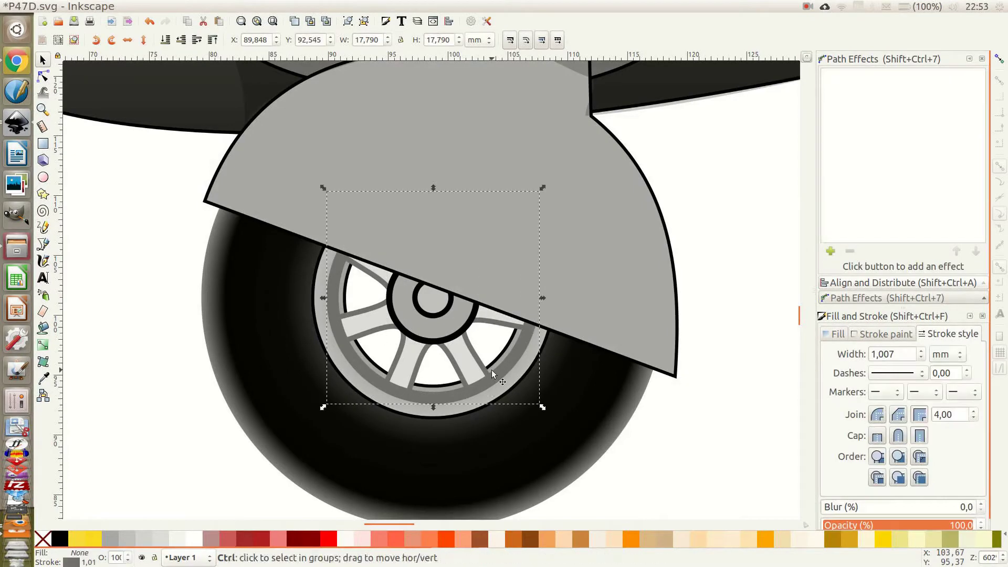
{"action": "key", "text": "ctrl+z"}
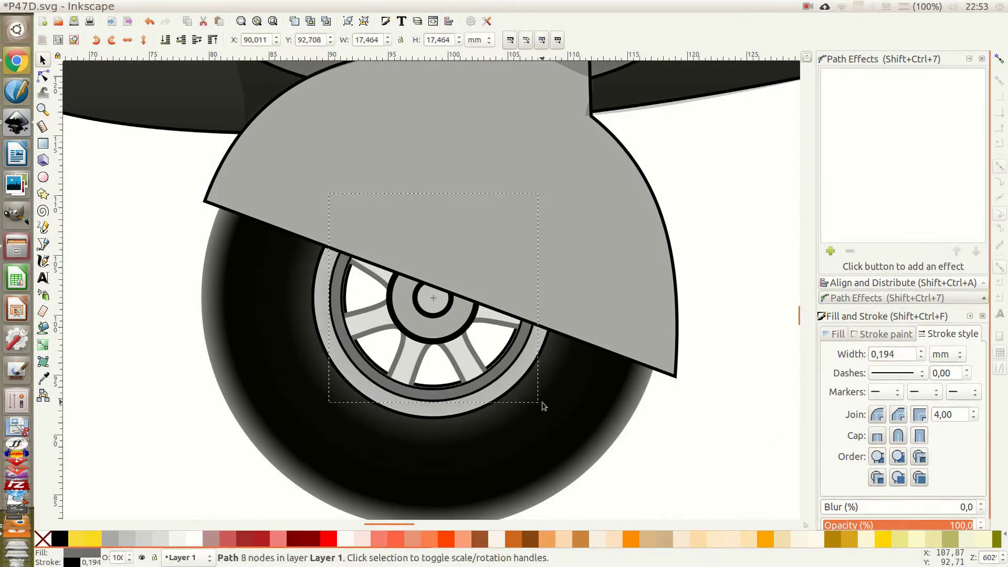
{"action": "key", "text": "Escape"}
{"action": "left_click", "coordinate": [479, 387]}
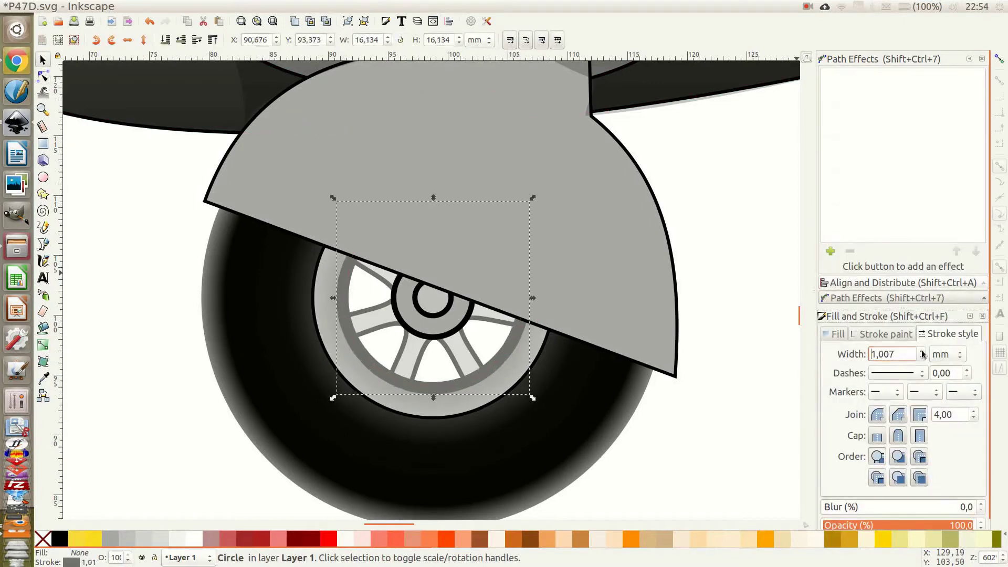
{"action": "mouse_move", "coordinate": [540, 414]}
{"action": "left_mouse_down"}
{"action": "mouse_move", "coordinate": [547, 434]}
{"action": "mouse_move", "coordinate": [538, 341]}
{"action": "left_mouse_up"}
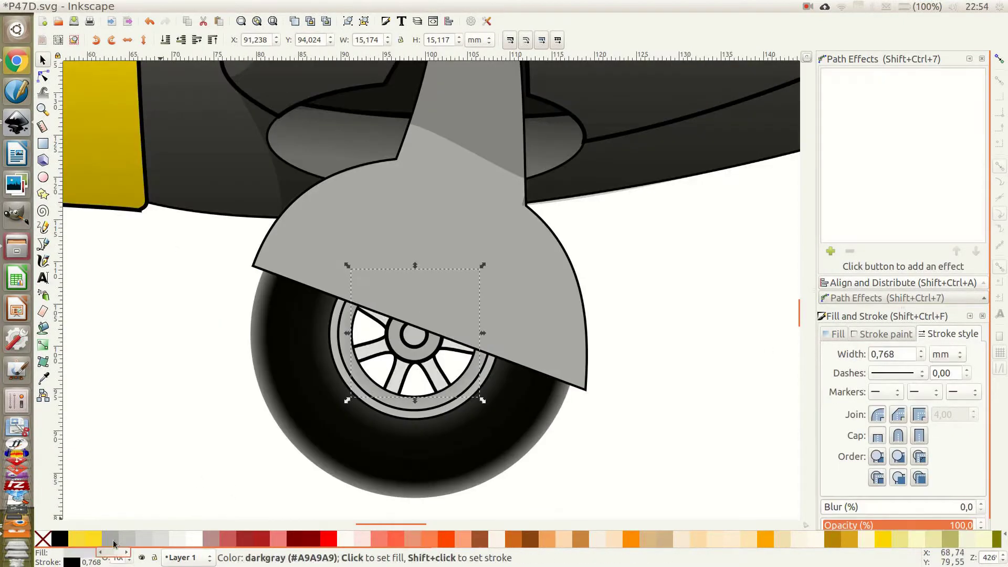
Add two small bolt circles near the top of the landing-gear strut.
{"action": "key", "text": "Escape"}
{"action": "scroll", "coordinate": [414, 355], "scroll_direction": "down", "scroll_amount": 1}
{"action": "left_click", "coordinate": [452, 334], "text": "ctrl"}
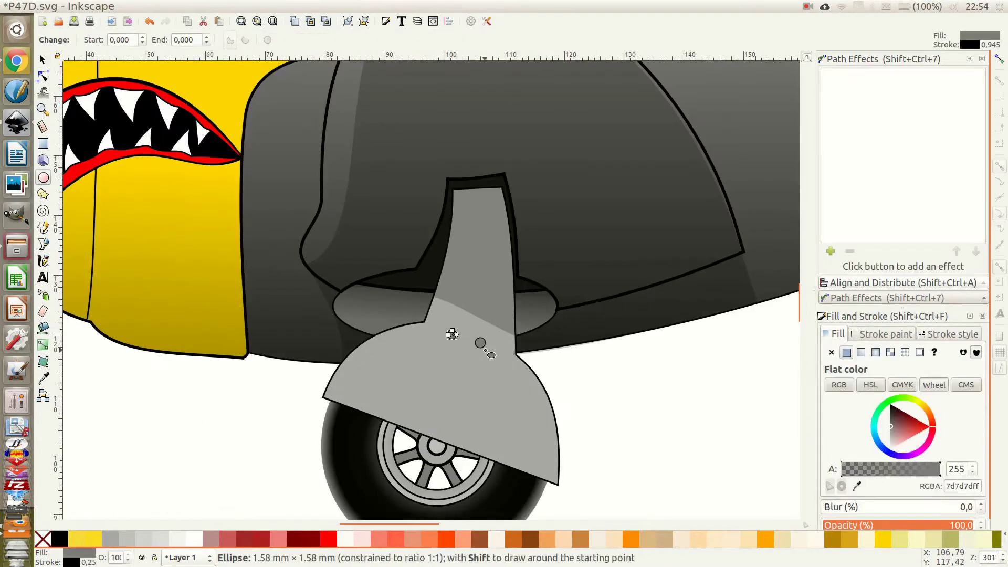
{"action": "left_click", "coordinate": [480, 343], "text": "ctrl+shift"}
{"action": "scroll", "coordinate": [510, 215], "scroll_direction": "up", "scroll_amount": 4, "text": "ctrl"}
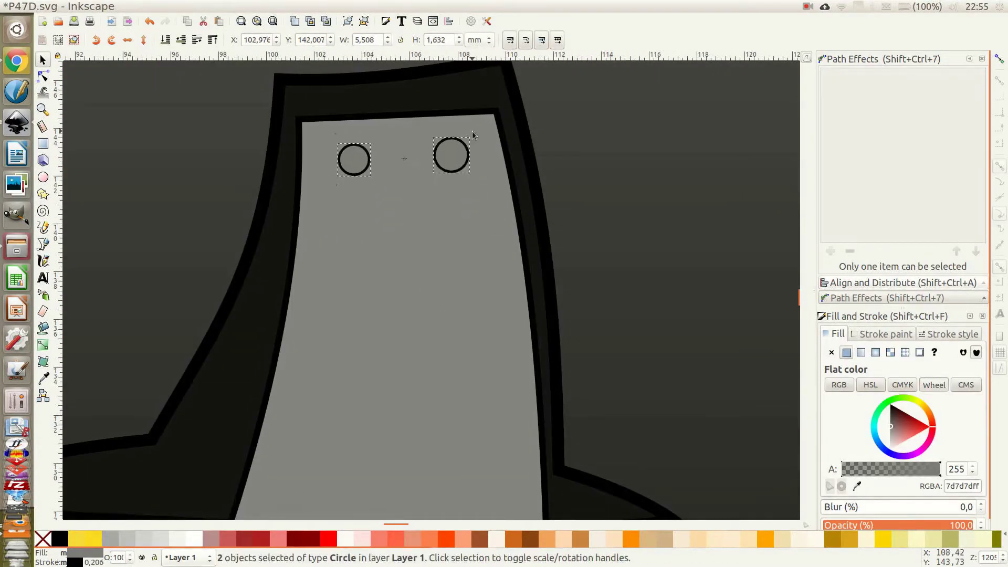
{"action": "scroll", "coordinate": [492, 315], "scroll_direction": "down", "scroll_amount": 5, "text": "ctrl"}
{"action": "scroll", "coordinate": [508, 315], "scroll_direction": "up", "scroll_amount": 3, "text": "ctrl"}
Draw an angled panel line on the wheel-bay cover, ending on the cover edge.
{"action": "key", "text": "b"}
{"action": "left_click", "coordinate": [463, 348]}
{"action": "left_click", "coordinate": [389, 228]}
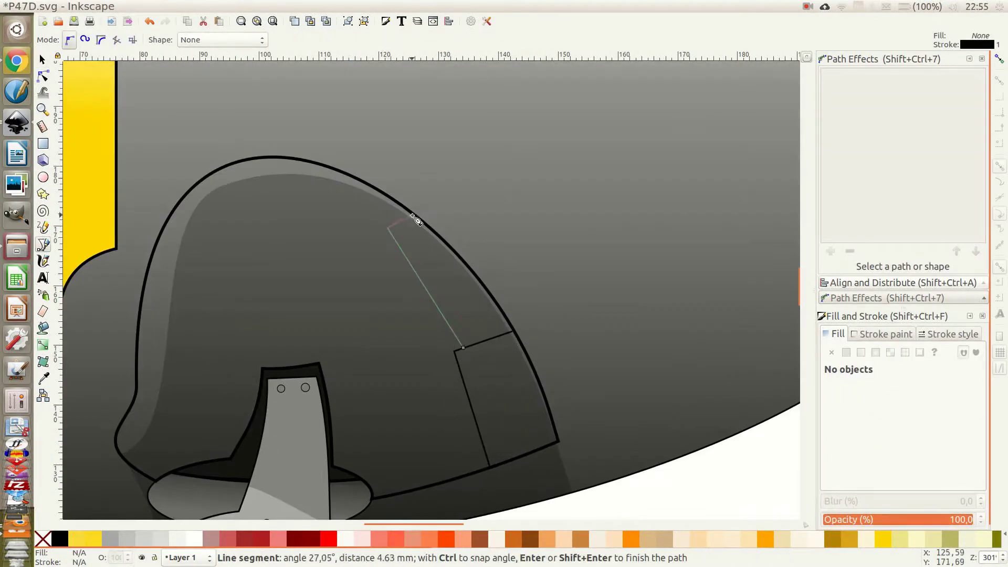
{"action": "double_click", "coordinate": [414, 219]}
{"action": "key", "text": "n"}
{"action": "left_click_drag", "start_coordinate": [463, 348], "coordinate": [454, 331]}
Add horizontal and upper panel lines across the cover, snapping their ends to its outline.
{"action": "key", "text": "b"}
{"action": "left_click", "coordinate": [136, 368]}
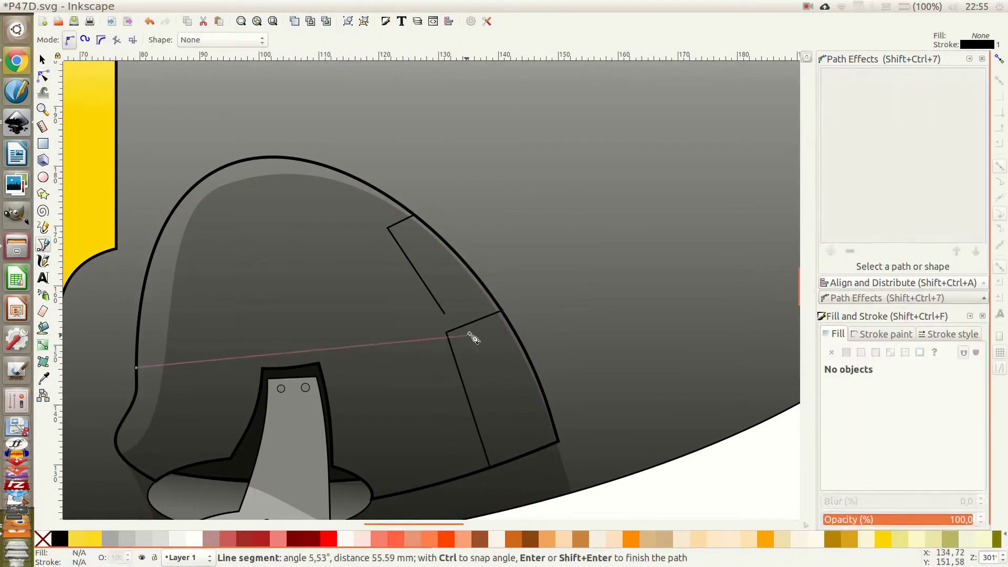
{"action": "double_click", "coordinate": [501, 310]}
{"action": "key", "text": "n"}
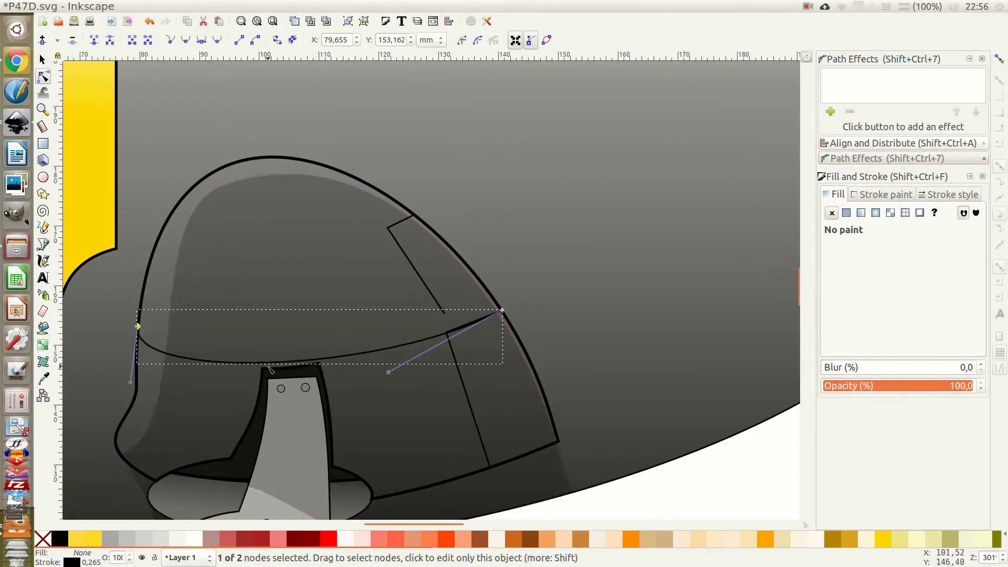
{"action": "left_click_drag", "start_coordinate": [502, 310], "coordinate": [500, 306]}
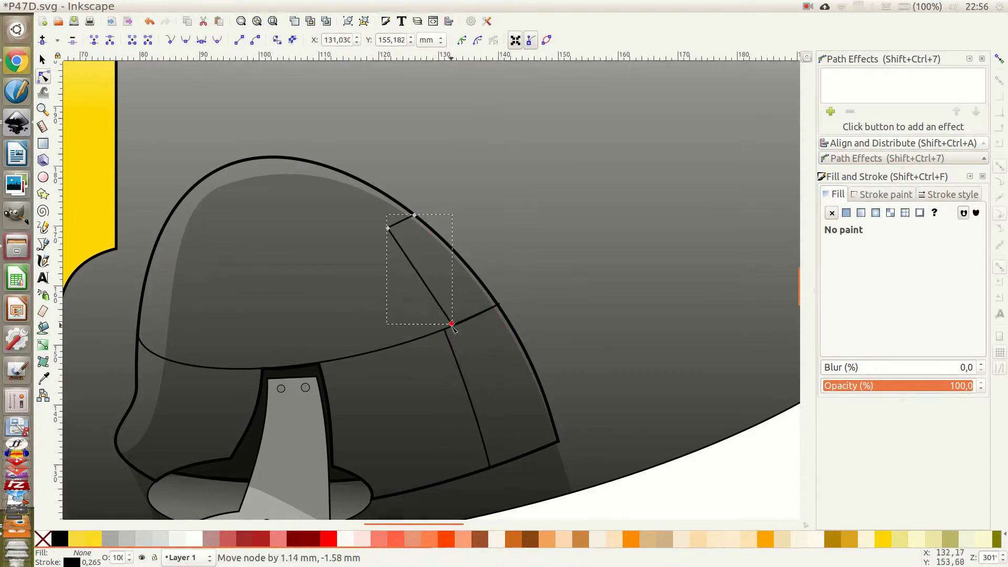
{"action": "key", "text": "b"}
{"action": "left_click", "coordinate": [415, 215]}
{"action": "double_click", "coordinate": [154, 257]}
{"action": "key", "text": "n"}
{"action": "left_click_drag", "start_coordinate": [153, 256], "coordinate": [159, 242]}
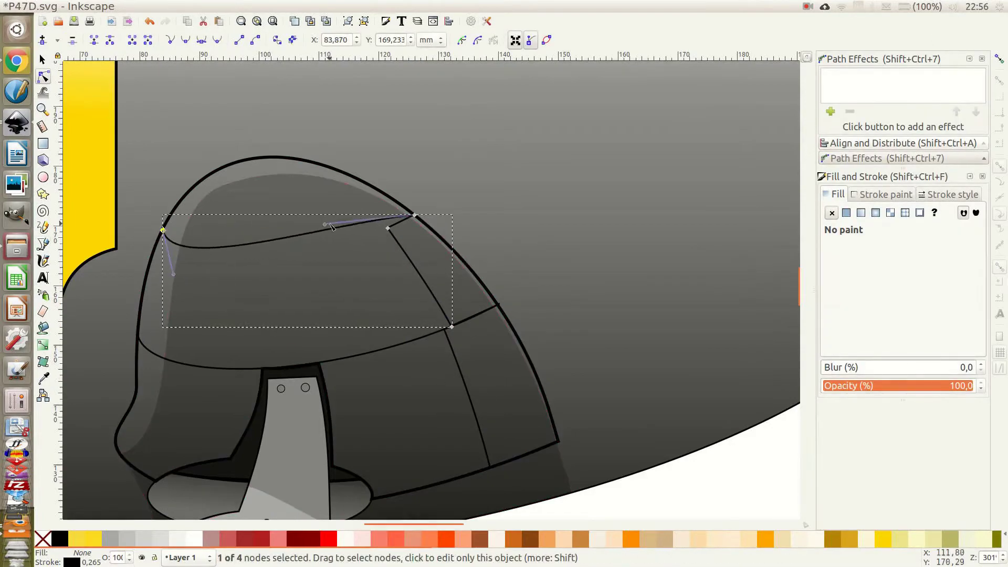
Select the grey strut to inspect its top, then deselect it.
{"action": "left_click", "coordinate": [394, 420]}
{"action": "scroll", "coordinate": [575, 410], "scroll_direction": "down", "scroll_amount": 2}
{"action": "scroll", "coordinate": [420, 294], "scroll_direction": "up", "scroll_amount": 2}
{"action": "scroll", "coordinate": [488, 271], "scroll_direction": "up", "scroll_amount": 2}
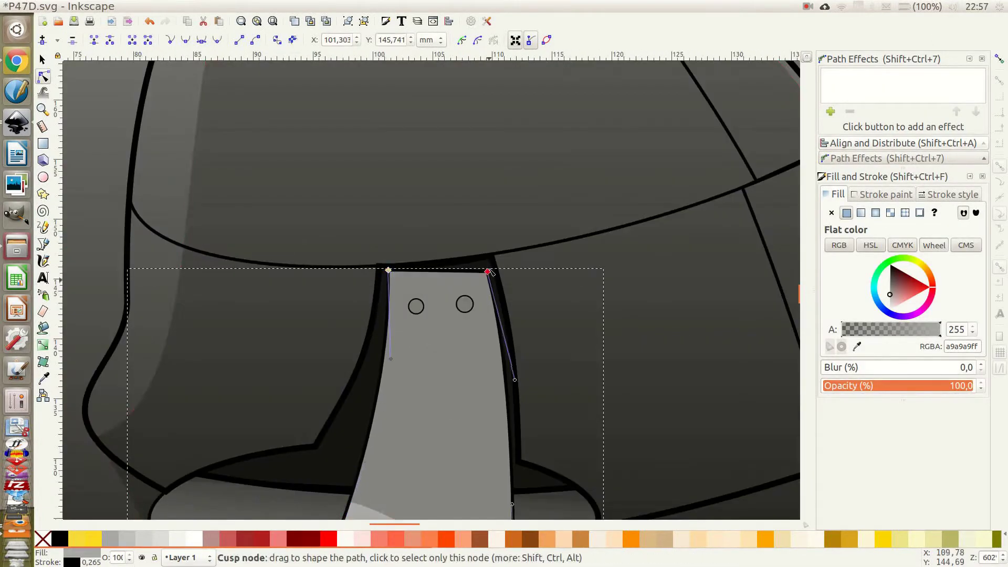
{"action": "scroll", "coordinate": [488, 272], "scroll_direction": "down", "scroll_amount": 3}
{"action": "scroll", "coordinate": [578, 439], "scroll_direction": "down", "scroll_amount": 1}
{"action": "key", "text": "Escape"}
{"action": "scroll", "coordinate": [663, 376], "scroll_direction": "down", "scroll_amount": 1}
Duplicate the main wheel assembly and shrink the copy onto the small grey circle.
{"action": "scroll", "coordinate": [469, 479], "scroll_direction": "up", "scroll_amount": 1}
{"action": "key", "text": "s"}
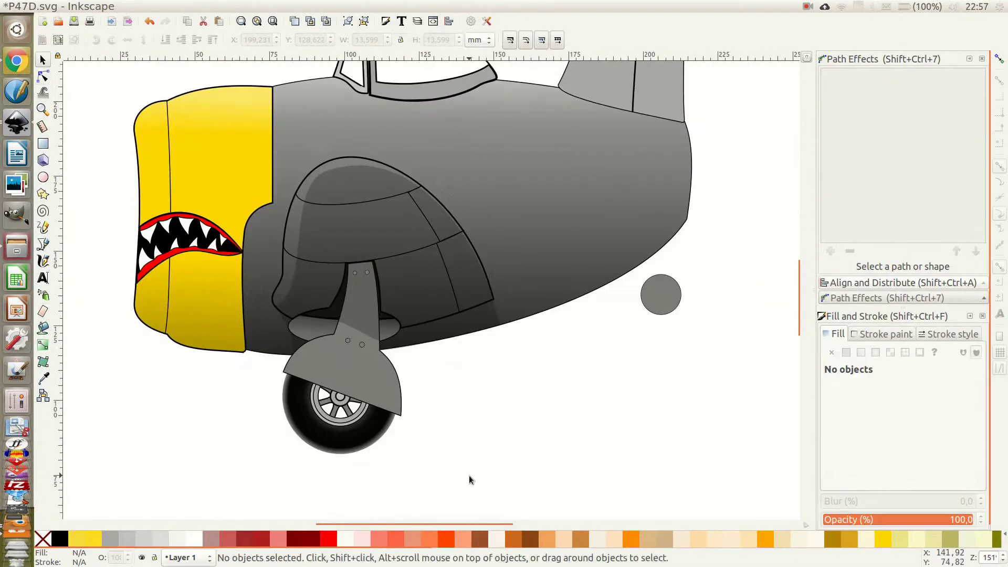
{"action": "left_click_drag", "start_coordinate": [469, 479], "coordinate": [278, 367]}
{"action": "key", "text": "ctrl+d"}
{"action": "left_click_drag", "start_coordinate": [341, 415], "coordinate": [661, 294]}
{"action": "left_click_drag", "start_coordinate": [725, 342], "coordinate": [697, 326]}
{"action": "key", "text": "Escape"}
Inspect the small wheel's rim, hub and outer ring circles one by one.
{"action": "scroll", "coordinate": [608, 260], "scroll_direction": "up", "scroll_amount": 3}
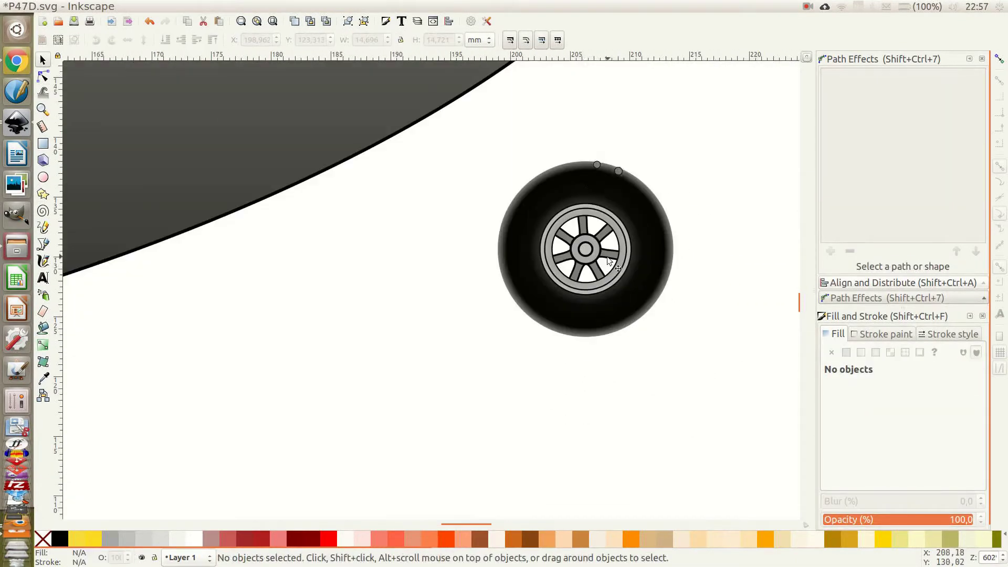
{"action": "left_click_drag", "start_coordinate": [661, 184], "coordinate": [530, 309]}
{"action": "left_click", "coordinate": [477, 328]}
{"action": "scroll", "coordinate": [618, 241], "scroll_direction": "up", "scroll_amount": 2}
{"action": "left_click", "coordinate": [619, 243], "text": "ctrl"}
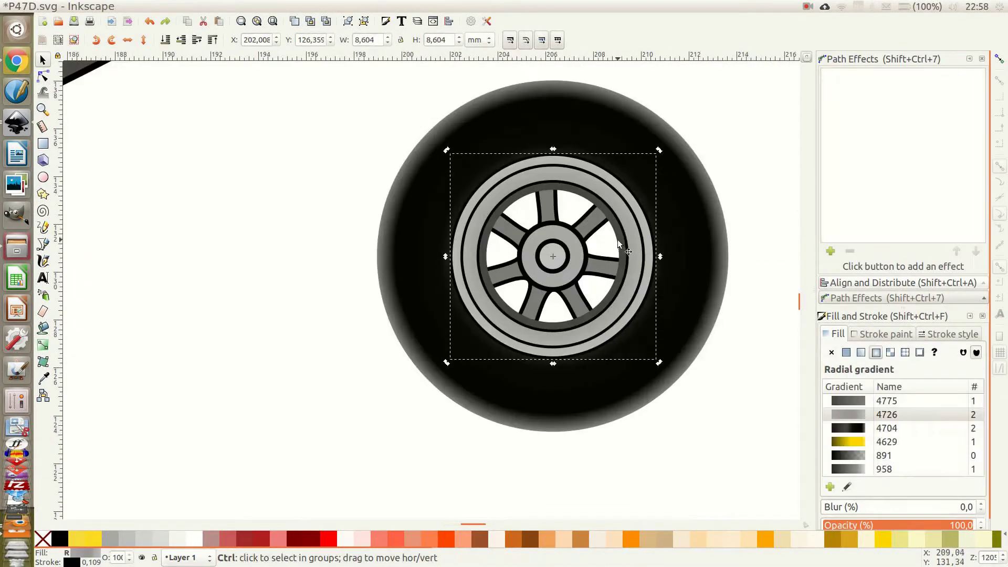
{"action": "left_click", "coordinate": [594, 298], "text": "ctrl"}
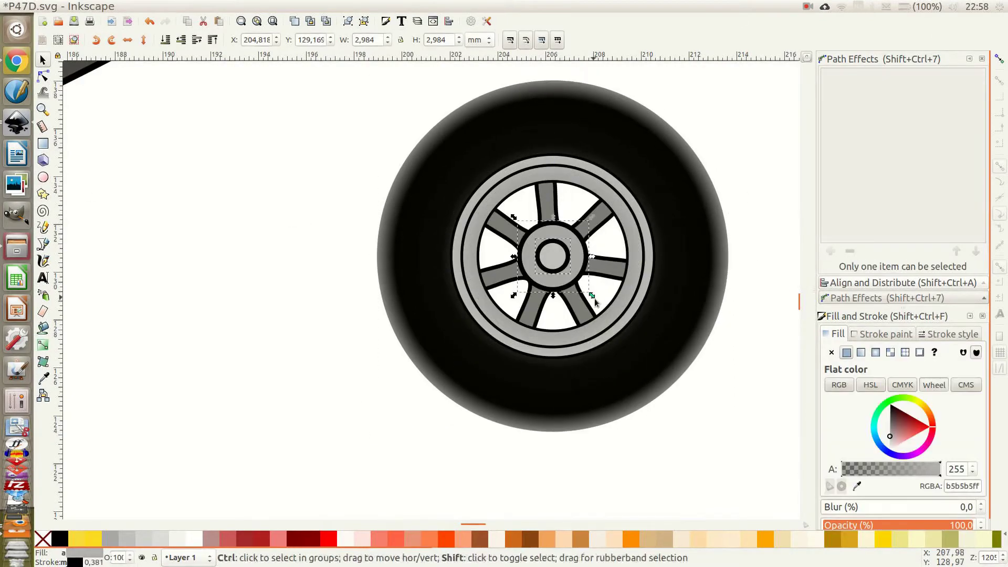
{"action": "scroll", "coordinate": [625, 343], "scroll_direction": "down", "scroll_amount": 3}
{"action": "left_click", "coordinate": [891, 427]}
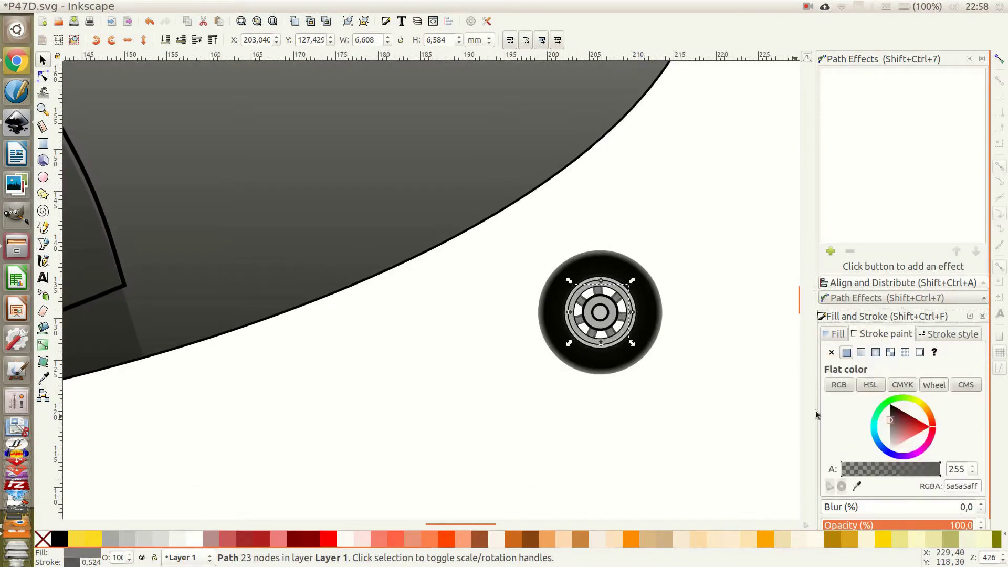
{"action": "scroll", "coordinate": [726, 414], "scroll_direction": "down", "scroll_amount": 3}
{"action": "scroll", "coordinate": [726, 414], "scroll_direction": "up", "scroll_amount": 2}
{"action": "left_click", "coordinate": [725, 398]}
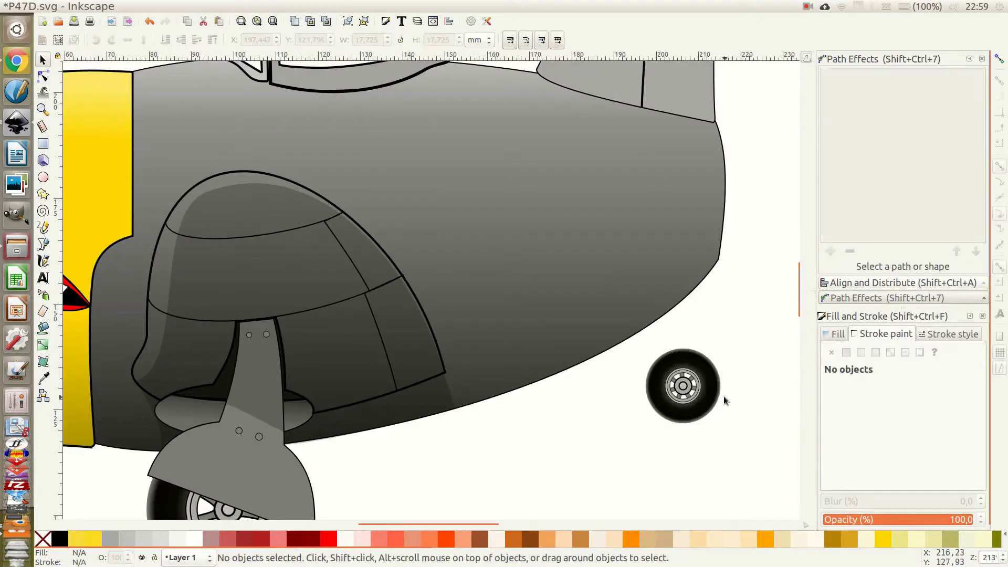
{"action": "scroll", "coordinate": [723, 400], "scroll_direction": "up", "scroll_amount": 2}
Draw a grey strut rectangle over the tail wheel with a tilted top block.
{"action": "key", "text": "r"}
{"action": "left_click_drag", "start_coordinate": [638, 385], "coordinate": [619, 292]}
{"action": "mouse_move", "coordinate": [649, 250]}
{"action": "left_mouse_down"}
{"action": "mouse_move", "coordinate": [645, 239]}
{"action": "mouse_move", "coordinate": [628, 252]}
{"action": "left_mouse_up"}
{"action": "key", "text": "n"}
{"action": "key", "text": "Escape"}
Adjust the gradient stops on the tail wheel strut.
{"action": "left_click", "coordinate": [628, 346]}
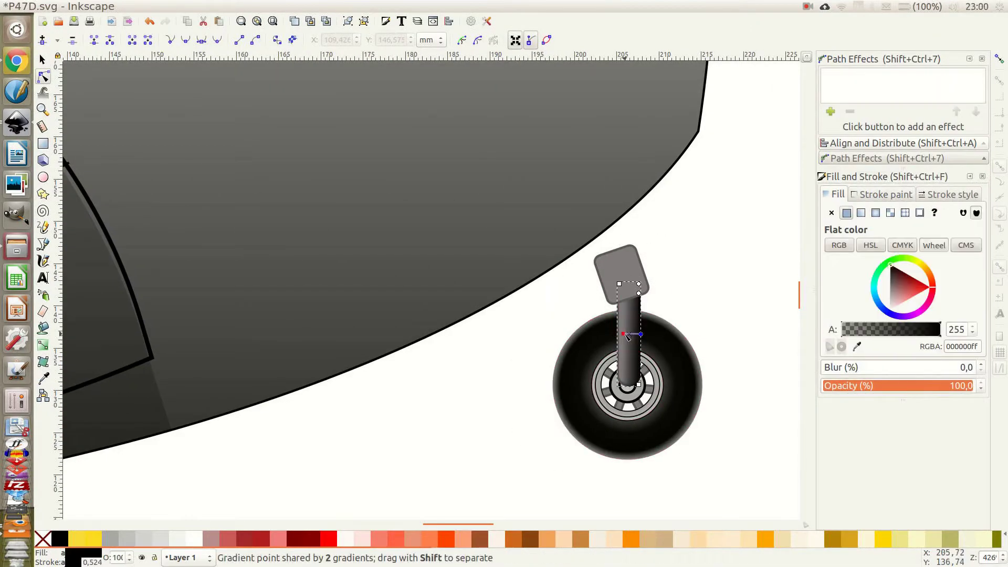
{"action": "left_click", "coordinate": [847, 343]}
{"action": "left_click", "coordinate": [641, 333]}
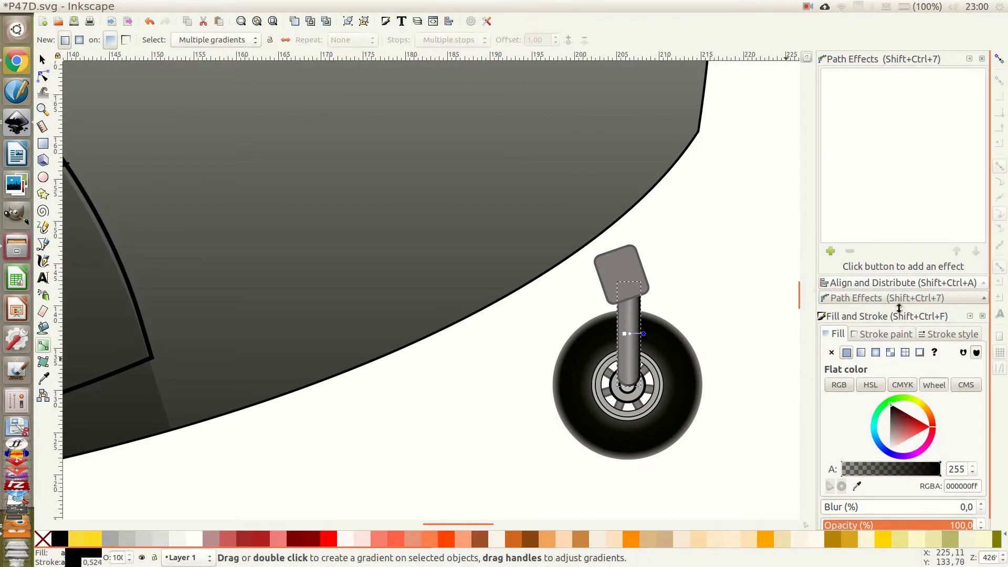
{"action": "key", "text": "n"}
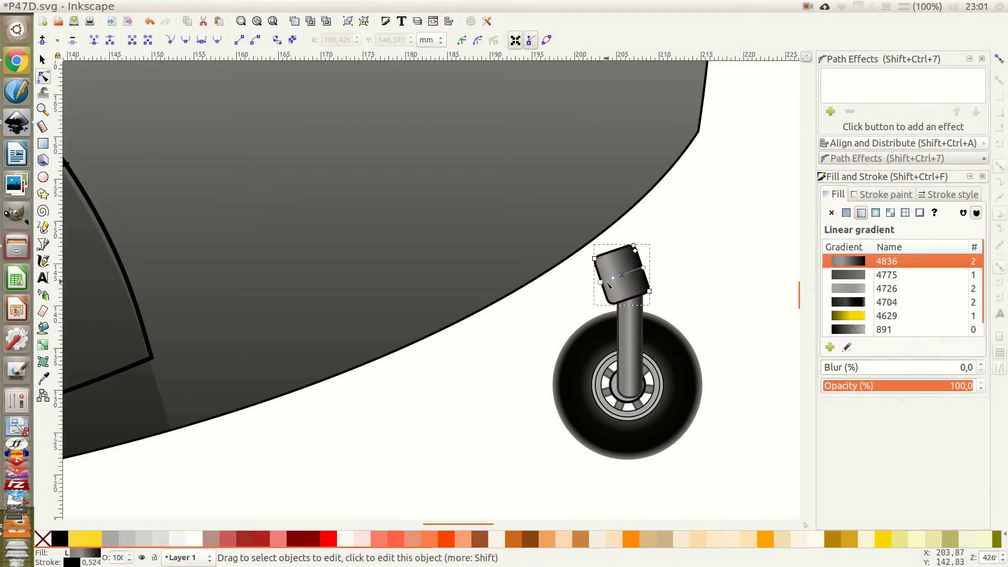
{"action": "left_click", "coordinate": [681, 286]}
{"action": "scroll", "coordinate": [682, 286], "scroll_direction": "down", "scroll_amount": 2}
Rotate and move the tail wheel assembly under the rear fuselage.
{"action": "key", "text": "s"}
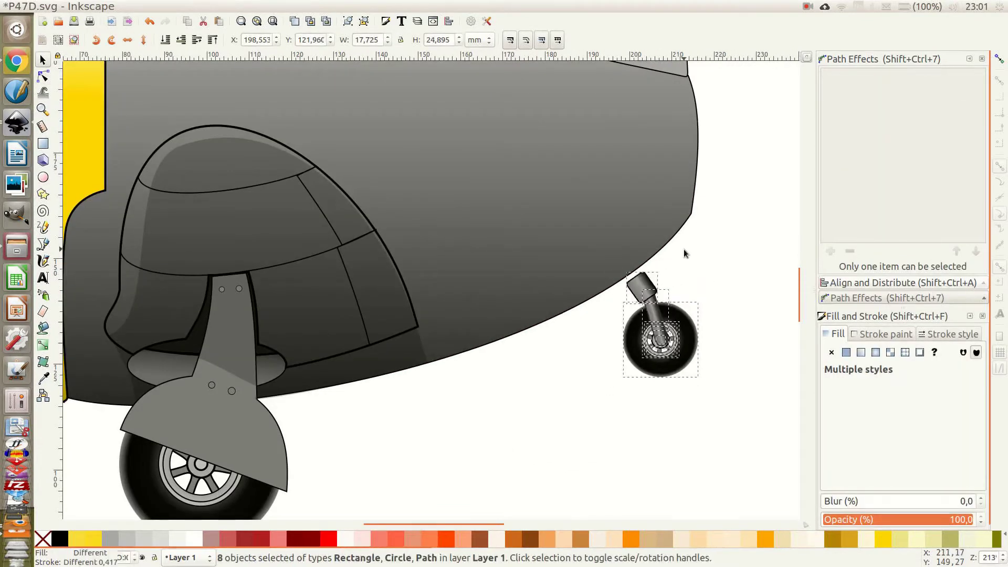
{"action": "left_click_drag", "start_coordinate": [701, 268], "coordinate": [642, 257]}
{"action": "key", "text": "Escape"}
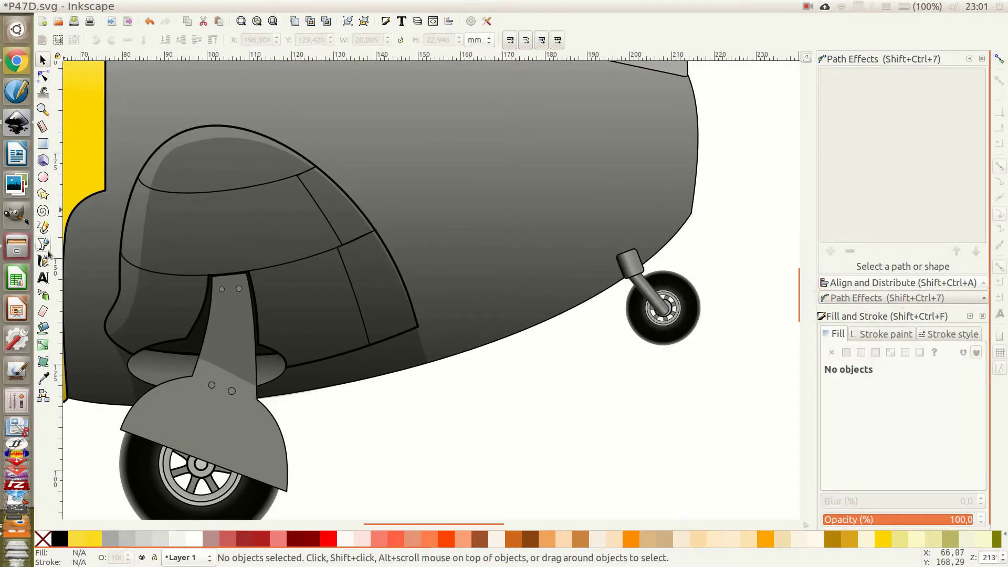
Draw a closed three-point tailplane outline near the top of the strut.
{"action": "key", "text": "b"}
{"action": "left_click", "coordinate": [612, 295]}
{"action": "left_click", "coordinate": [652, 236]}
{"action": "left_click", "coordinate": [684, 244]}
{"action": "left_click", "coordinate": [612, 295]}
{"action": "scroll", "coordinate": [668, 287], "scroll_direction": "up", "scroll_amount": 2}
{"action": "key", "text": "n"}
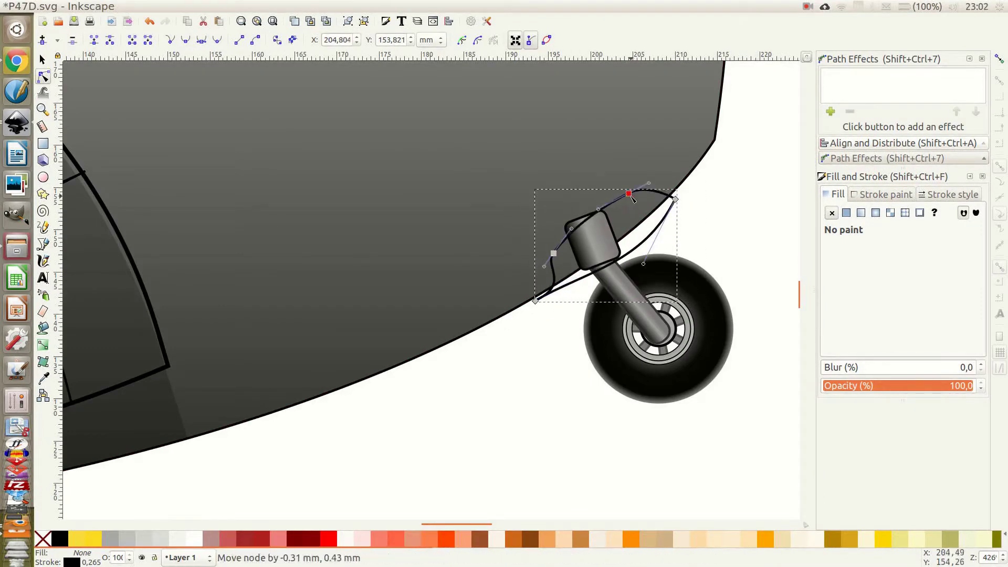
Select the tail wheel parts again.
{"action": "scroll", "coordinate": [557, 248], "scroll_direction": "down", "scroll_amount": 2}
{"action": "left_click", "coordinate": [495, 276]}
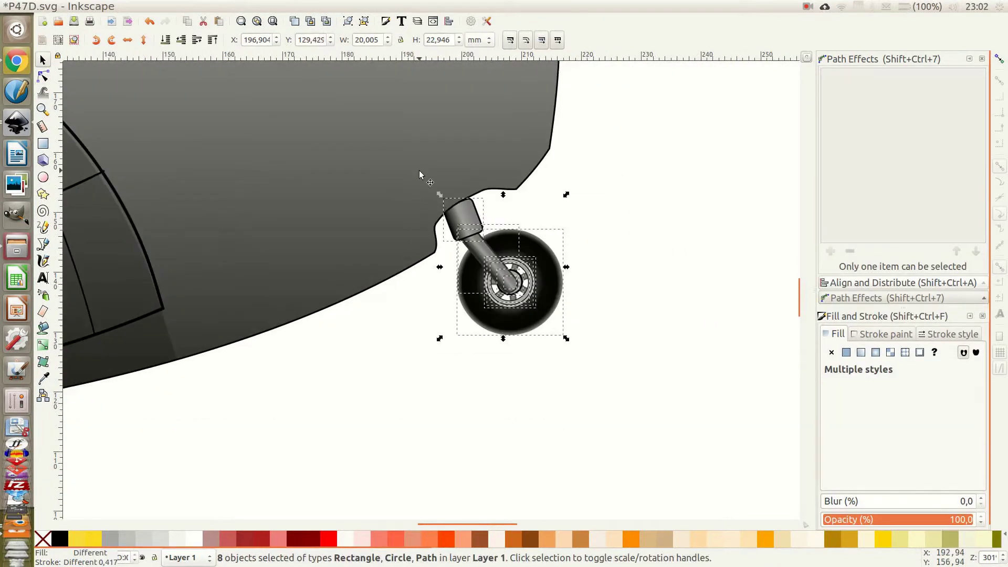
{"action": "left_click", "coordinate": [634, 268]}
{"action": "scroll", "coordinate": [635, 268], "scroll_direction": "down", "scroll_amount": 2}
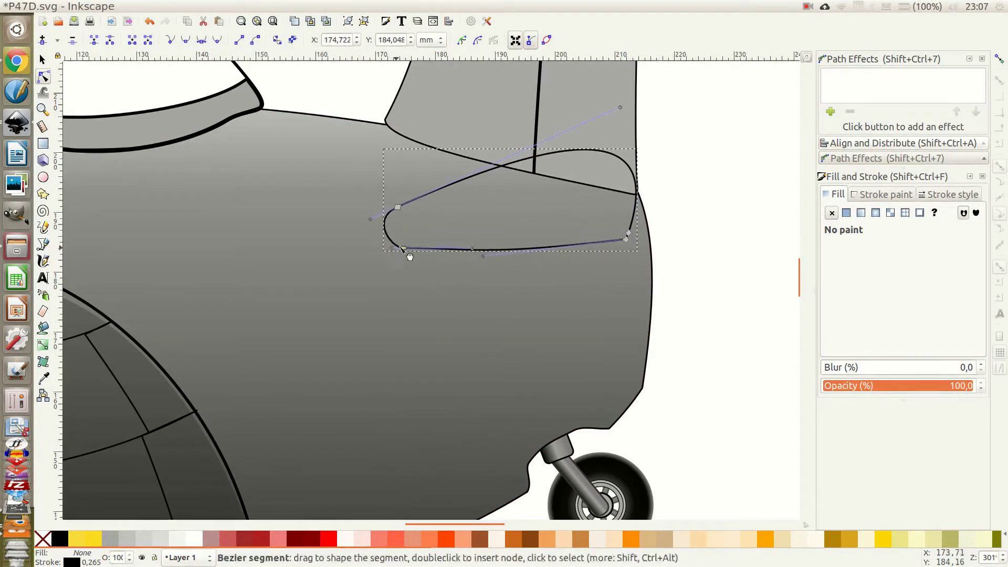
Fill the tailplane grey and draw a curved panel line across it.
{"action": "left_click", "coordinate": [110, 546]}
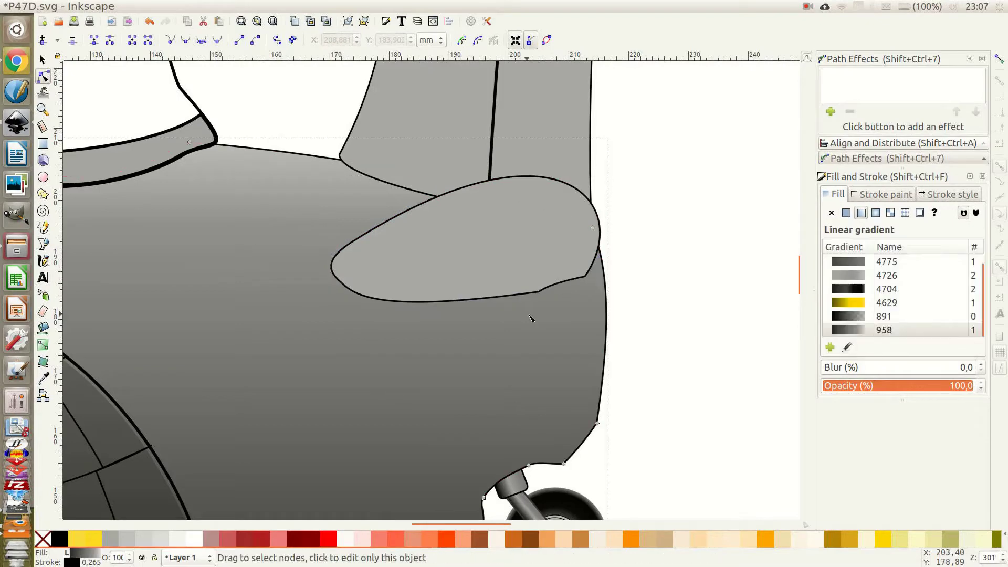
{"action": "key", "text": "b"}
{"action": "left_click", "coordinate": [485, 296]}
{"action": "left_click", "coordinate": [572, 184]}
{"action": "key", "text": "Return"}
{"action": "key", "text": "n"}
{"action": "left_click_drag", "start_coordinate": [570, 182], "coordinate": [572, 184]}
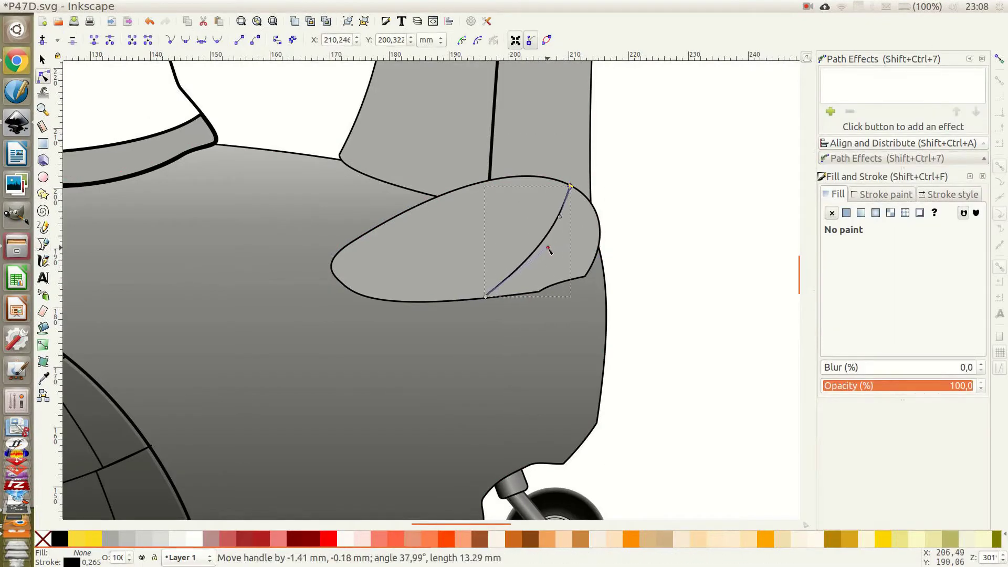
Add a second panel line along the lower edge and reshape the tailplane outline's curve.
{"action": "key", "text": "b"}
{"action": "left_click", "coordinate": [502, 281]}
{"action": "left_click", "coordinate": [360, 236]}
{"action": "key", "text": "Return"}
{"action": "key", "text": "n"}
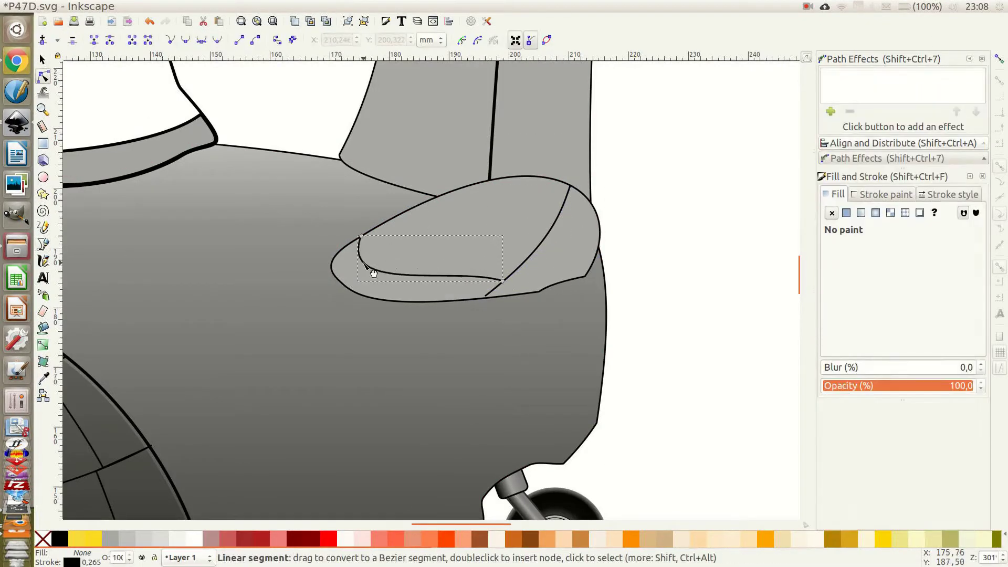
{"action": "left_click", "coordinate": [360, 297]}
{"action": "left_click_drag", "start_coordinate": [332, 280], "coordinate": [333, 274]}
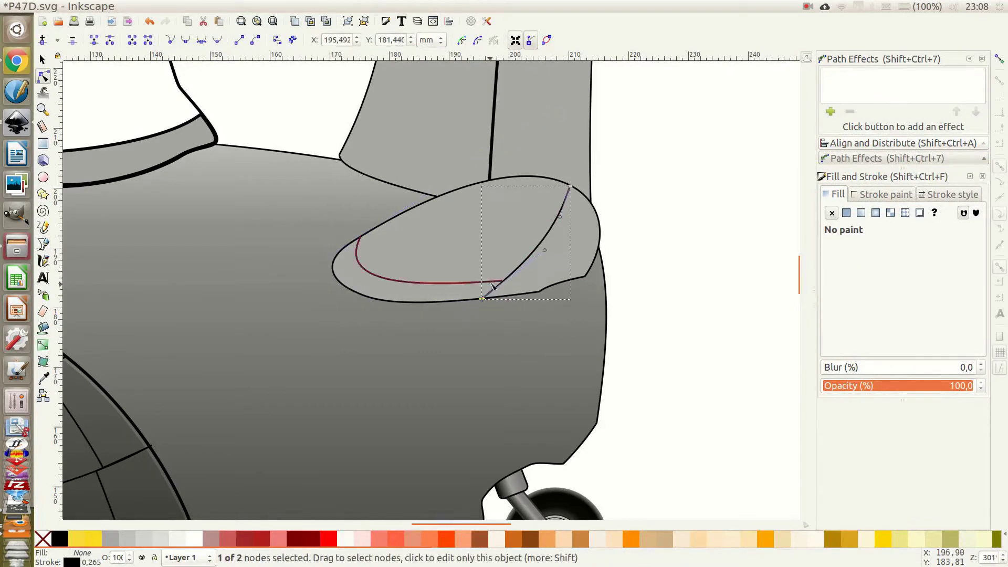
Draw a straight panel line across the tailplane oval.
{"action": "key", "text": "Escape"}
{"action": "key", "text": "b"}
{"action": "left_click", "coordinate": [549, 230]}
{"action": "left_click", "coordinate": [444, 195]}
{"action": "key", "text": "Return"}
{"action": "key", "text": "n"}
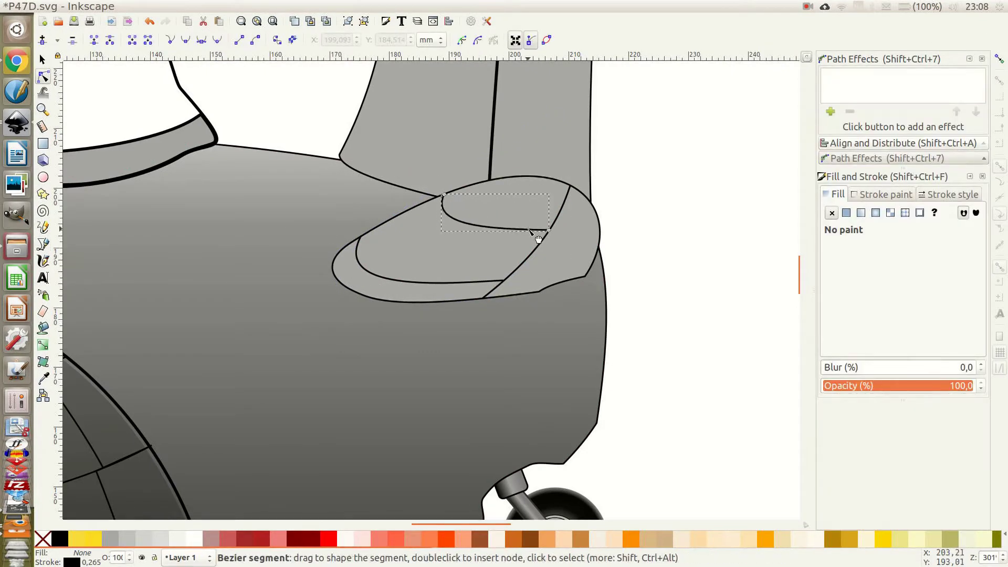
Draw a translucent dark-grey shadow under the tailplane with a curved lower edge.
{"action": "key", "text": "Escape"}
{"action": "key", "text": "b"}
{"action": "key", "text": "minus"}
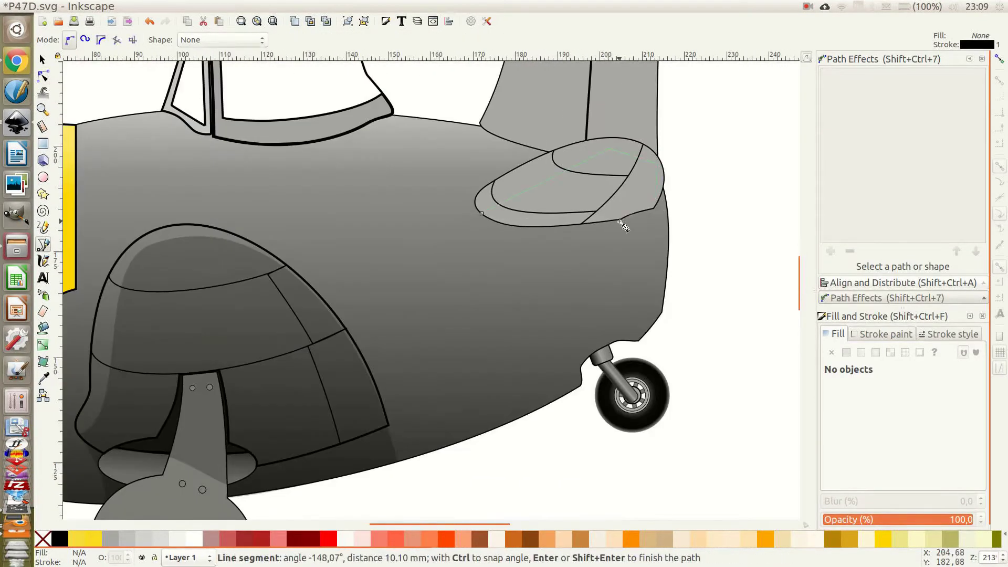
{"action": "left_click", "coordinate": [481, 214]}
{"action": "key", "text": "d"}
{"action": "left_click", "coordinate": [352, 483]}
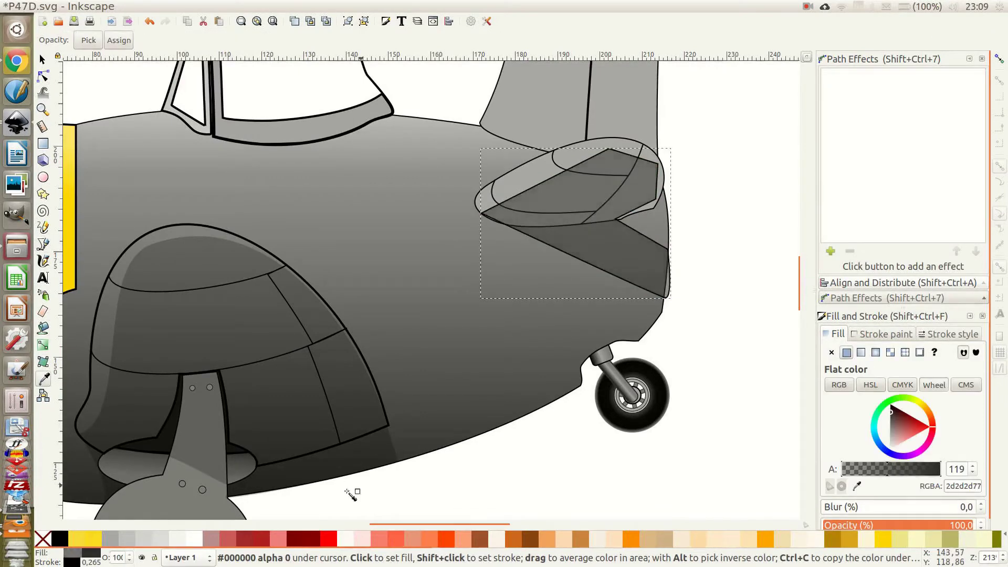
{"action": "key", "text": "n"}
{"action": "left_click_drag", "start_coordinate": [620, 277], "coordinate": [647, 284]}
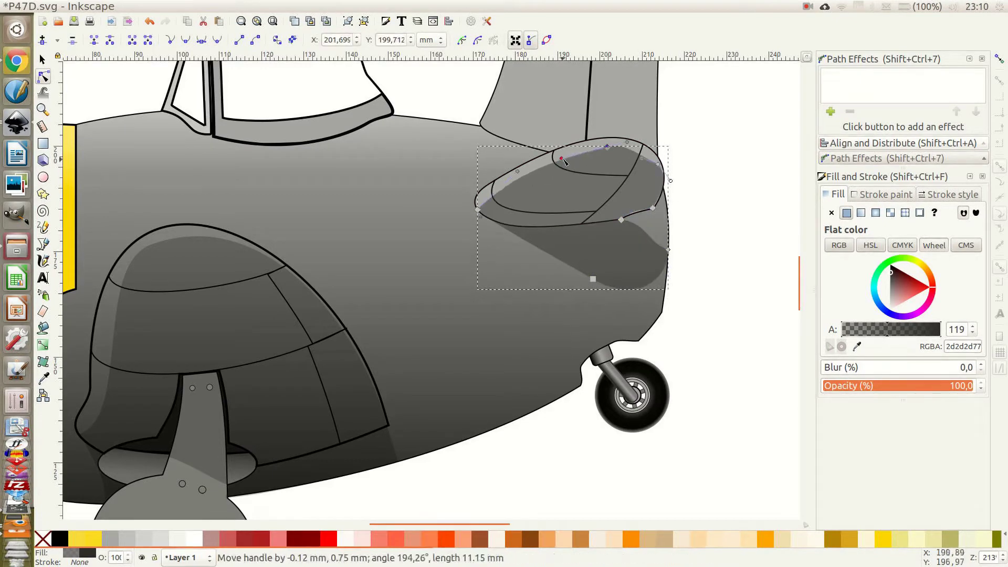
Reshape a curve of the landing-gear fairing outline.
{"action": "key", "text": "Escape"}
{"action": "scroll", "coordinate": [675, 184], "scroll_direction": "down", "scroll_amount": 1}
{"action": "left_click", "coordinate": [308, 273]}
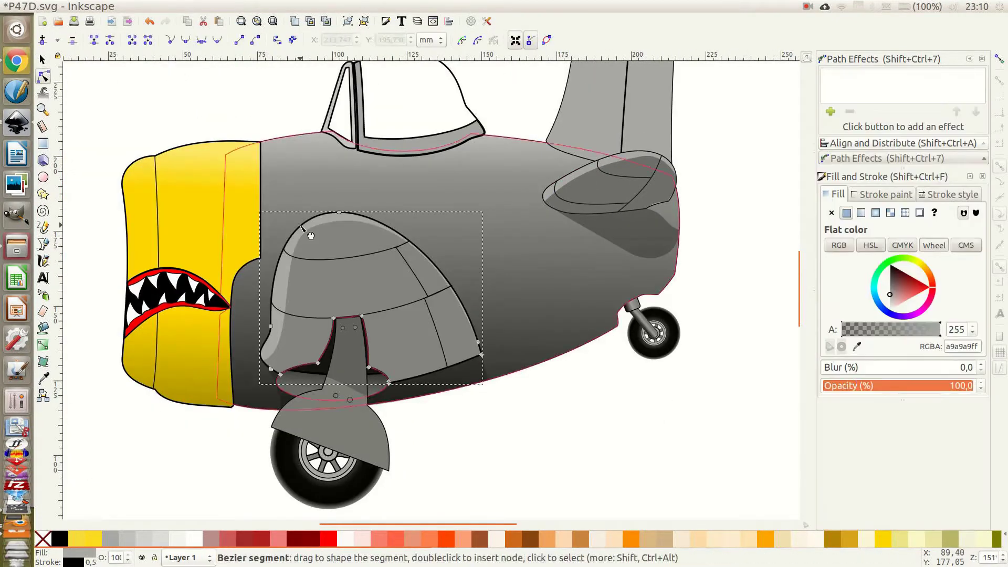
{"action": "left_click_drag", "start_coordinate": [304, 363], "coordinate": [305, 362]}
Add a mostly transparent black shadow shape fitted along the yellow cowl's edge.
{"action": "key", "text": "Escape"}
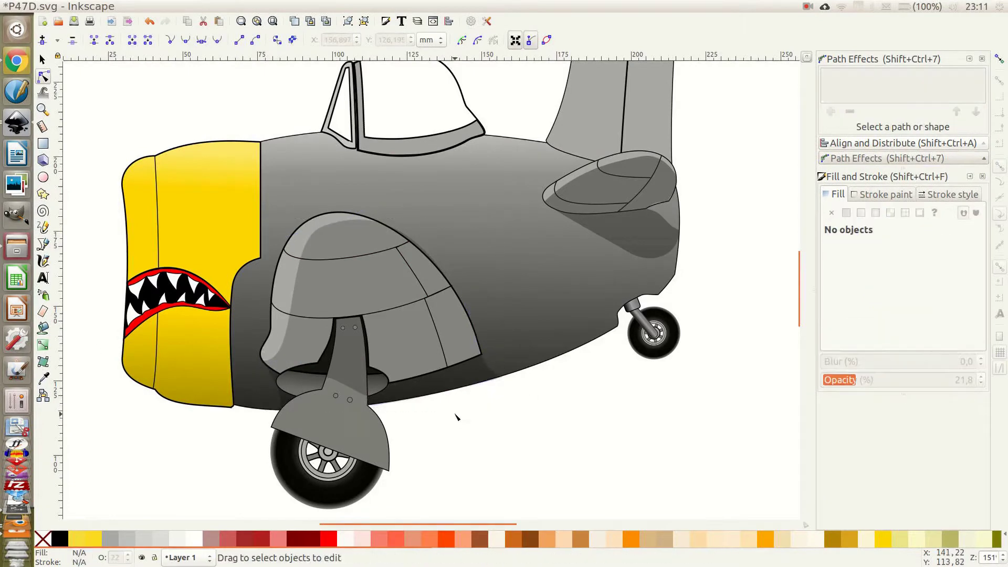
{"action": "key", "text": "b"}
{"action": "left_click", "coordinate": [261, 141]}
{"action": "left_click", "coordinate": [262, 141]}
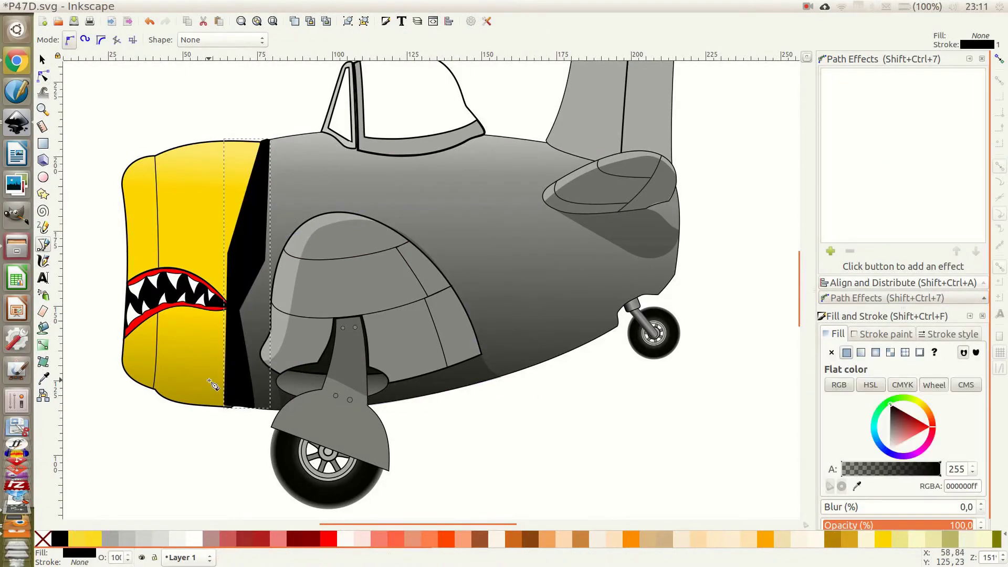
{"action": "left_click_drag", "start_coordinate": [932, 468], "coordinate": [874, 469]}
{"action": "key", "text": "n"}
{"action": "scroll", "coordinate": [309, 230], "scroll_direction": "up", "scroll_amount": 5}
{"action": "scroll", "coordinate": [309, 229], "scroll_direction": "up", "scroll_amount": 3}
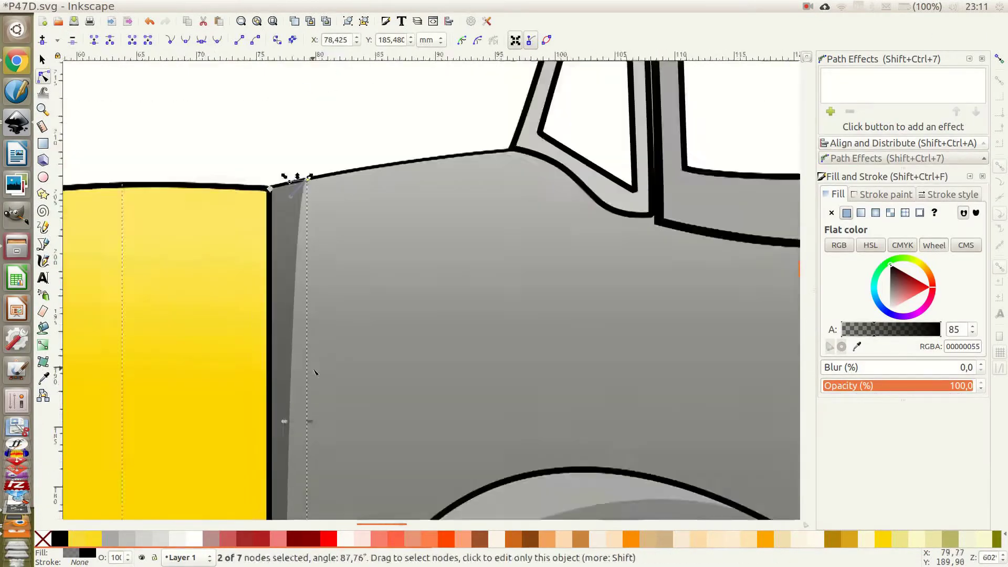
{"action": "scroll", "coordinate": [310, 229], "scroll_direction": "down", "scroll_amount": 3}
{"action": "left_click_drag", "start_coordinate": [309, 229], "coordinate": [367, 357]}
{"action": "scroll", "coordinate": [317, 434], "scroll_direction": "down", "scroll_amount": 5}
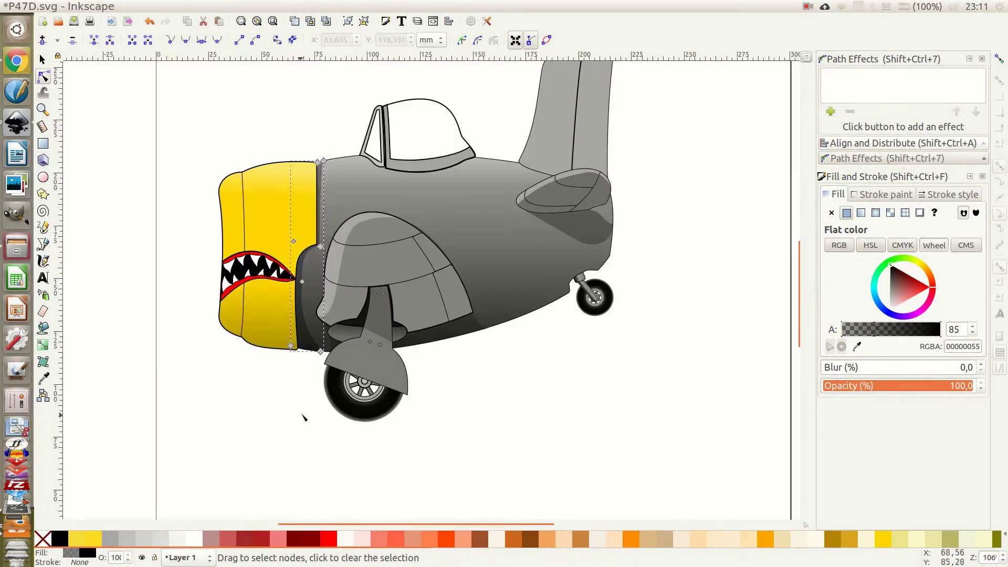
{"action": "scroll", "coordinate": [215, 307], "scroll_direction": "up", "scroll_amount": 2}
Select the vertical dashed rivet line on the cowl and adjust its stroke style.
{"action": "key", "text": "Escape"}
{"action": "scroll", "coordinate": [341, 246], "scroll_direction": "up", "scroll_amount": 4}
{"action": "scroll", "coordinate": [341, 247], "scroll_direction": "right", "scroll_amount": 3}
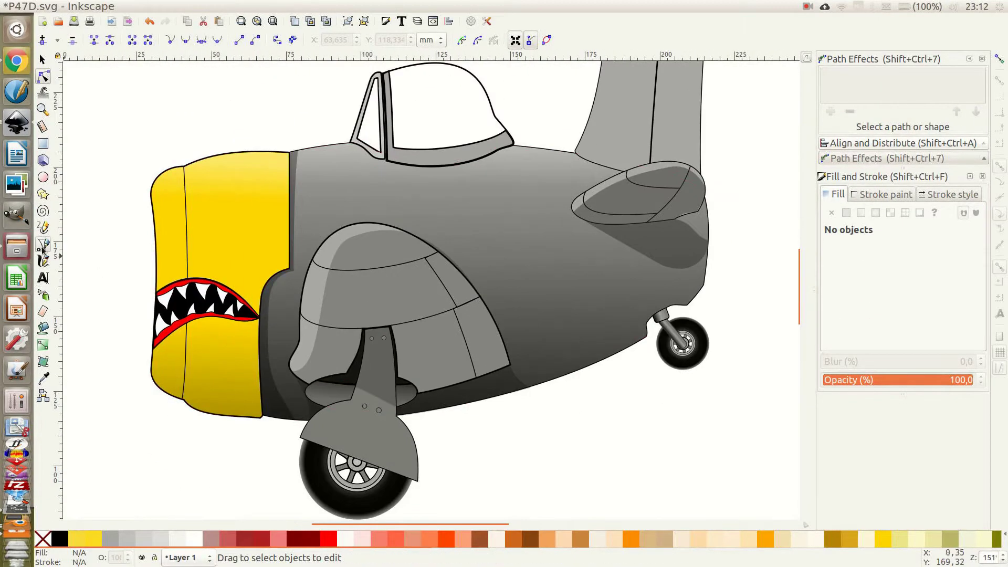
{"action": "left_click", "coordinate": [192, 267]}
{"action": "left_click", "coordinate": [939, 194]}
{"action": "scroll", "coordinate": [922, 215], "scroll_direction": "up", "scroll_amount": 5}
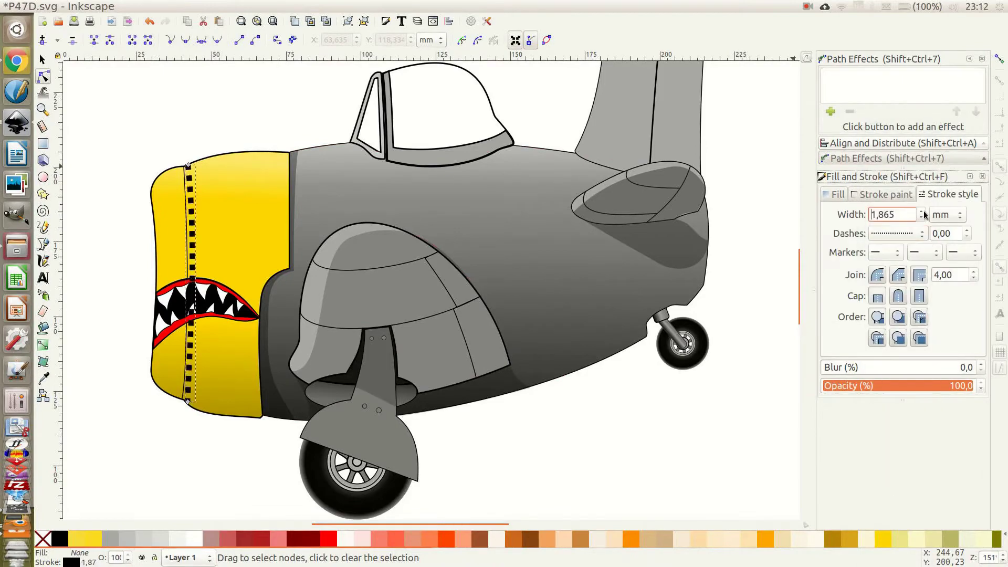
{"action": "scroll", "coordinate": [920, 219], "scroll_direction": "down", "scroll_amount": 3}
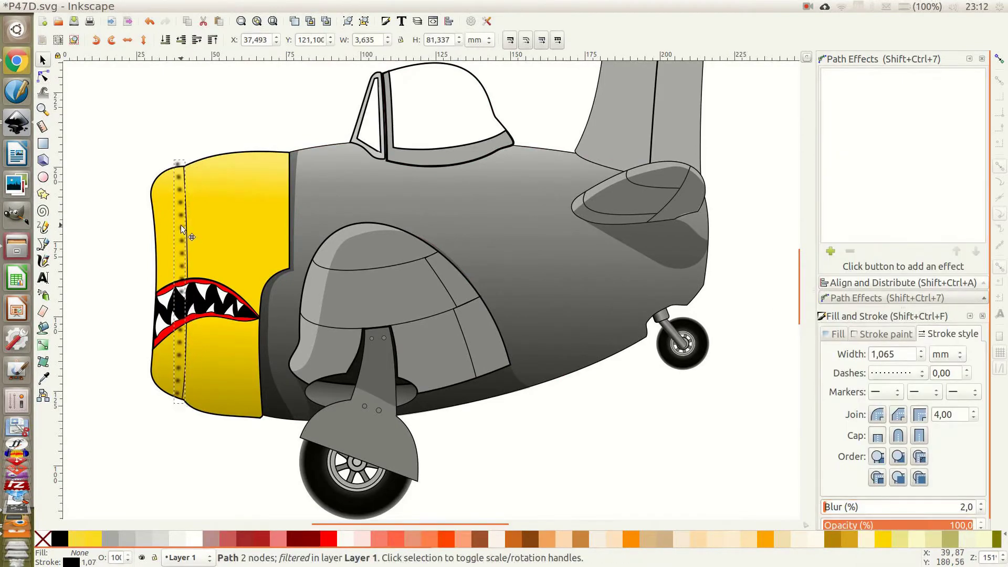
{"action": "scroll", "coordinate": [180, 224], "scroll_direction": "up", "scroll_amount": 2, "text": "ctrl"}
{"action": "scroll", "coordinate": [205, 331], "scroll_direction": "down", "scroll_amount": 5}
Reposition part of the cowl rivet line, then deselect it.
{"action": "left_click_drag", "start_coordinate": [257, 247], "coordinate": [266, 260]}
{"action": "scroll", "coordinate": [259, 253], "scroll_direction": "down", "scroll_amount": 2, "text": "ctrl"}
{"action": "scroll", "coordinate": [266, 282], "scroll_direction": "up", "scroll_amount": 1, "text": "ctrl"}
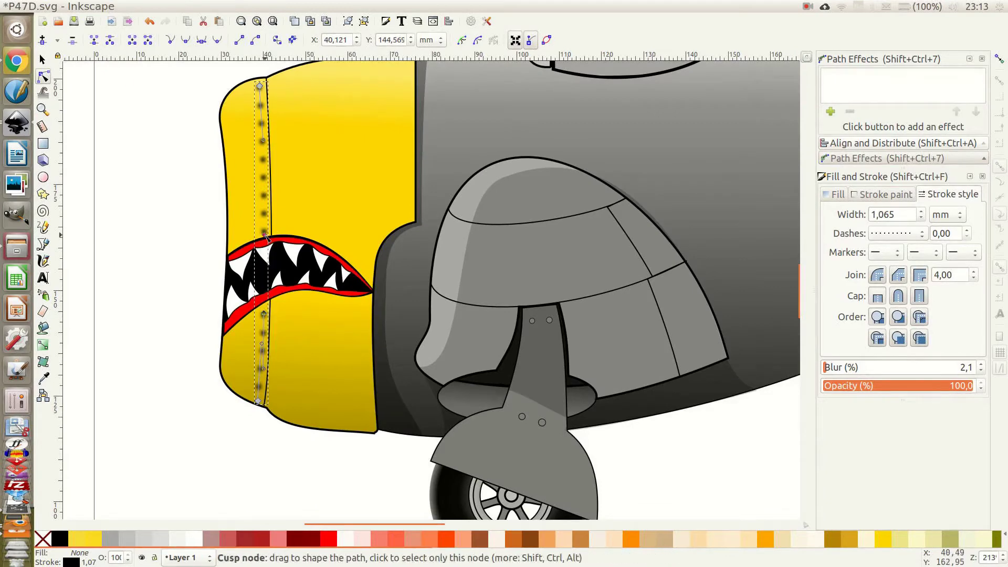
{"action": "key", "text": "Escape"}
{"action": "scroll", "coordinate": [266, 260], "scroll_direction": "down", "scroll_amount": 1, "text": "ctrl"}
Draw a straight panel line from the cowl top down toward its bottom.
{"action": "key", "text": "b"}
{"action": "left_click", "coordinate": [348, 165]}
{"action": "scroll", "coordinate": [348, 165], "scroll_direction": "down", "scroll_amount": 1}
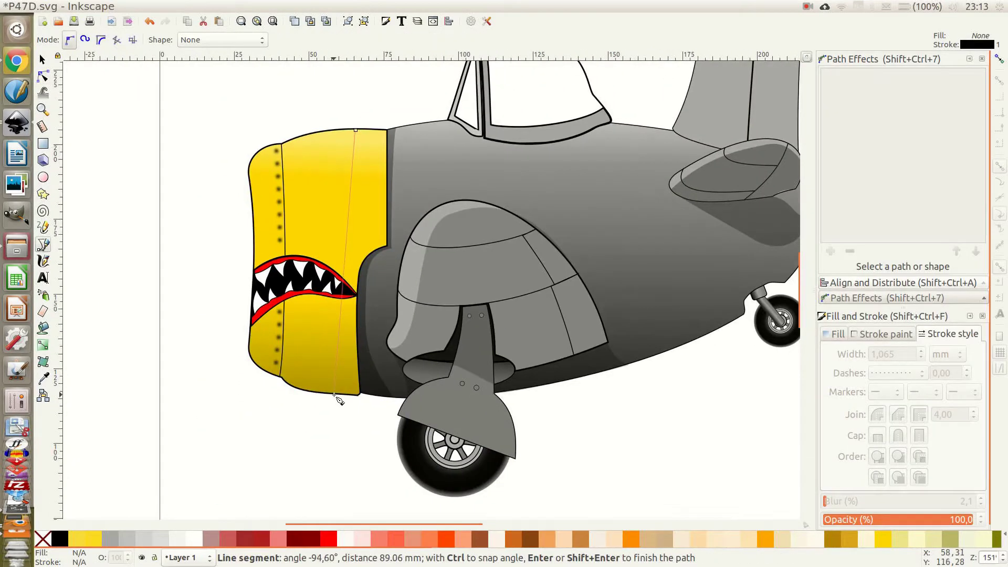
{"action": "double_click", "coordinate": [334, 394]}
Shorten the panel line to end above the mouth, with a jog to the cowl's rear edge.
{"action": "key", "text": "n"}
{"action": "left_click_drag", "start_coordinate": [335, 395], "coordinate": [346, 247]}
{"action": "key", "text": "b"}
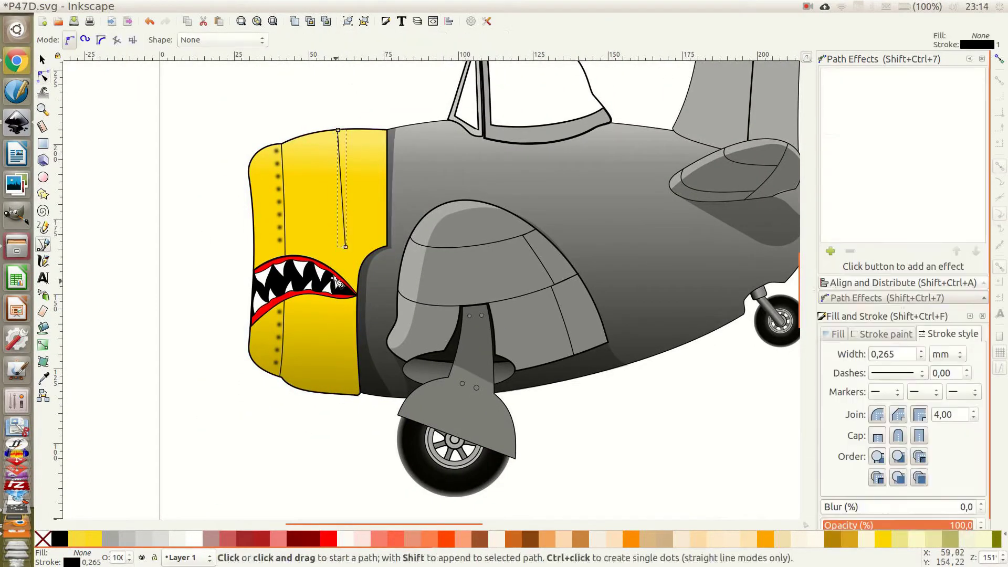
{"action": "double_click", "coordinate": [371, 256]}
{"action": "scroll", "coordinate": [370, 256], "scroll_direction": "up", "scroll_amount": 3, "text": "ctrl"}
{"action": "key", "text": "n"}
{"action": "left_click_drag", "start_coordinate": [412, 175], "coordinate": [389, 158]}
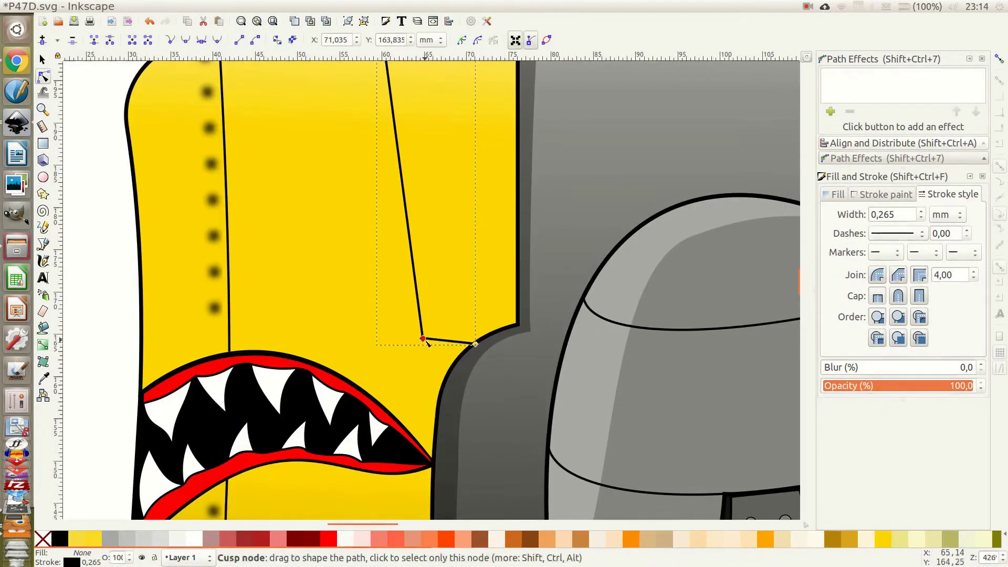
{"action": "scroll", "coordinate": [388, 159], "scroll_direction": "down", "scroll_amount": 1, "text": "ctrl"}
{"action": "scroll", "coordinate": [427, 280], "scroll_direction": "down", "scroll_amount": 1, "text": "ctrl"}
Draw a second vertical panel line down the cowl.
{"action": "left_click", "coordinate": [441, 281]}
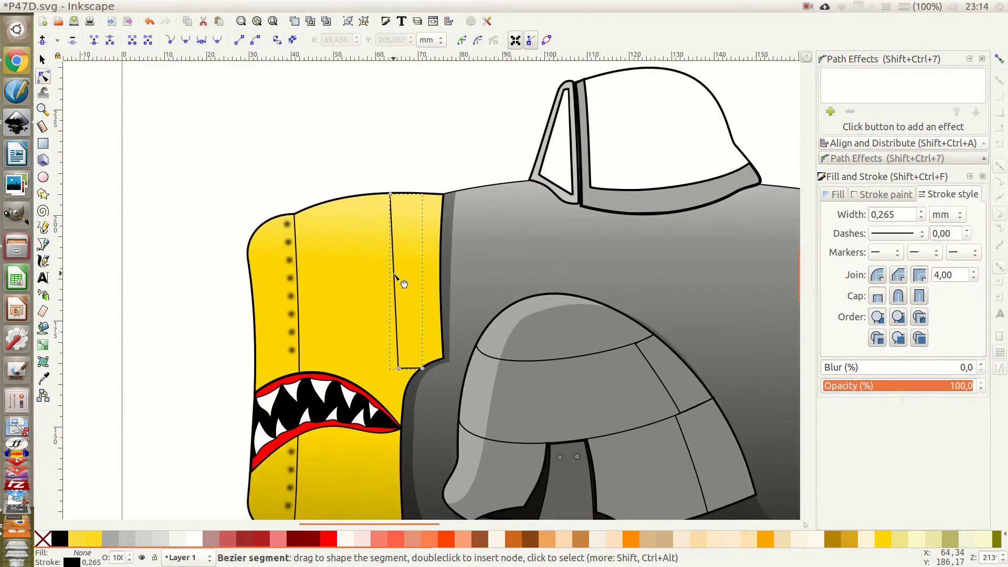
{"action": "scroll", "coordinate": [443, 284], "scroll_direction": "down", "scroll_amount": 1, "text": "ctrl"}
{"action": "scroll", "coordinate": [444, 285], "scroll_direction": "up", "scroll_amount": 1, "text": "ctrl"}
{"action": "left_click", "coordinate": [394, 292]}
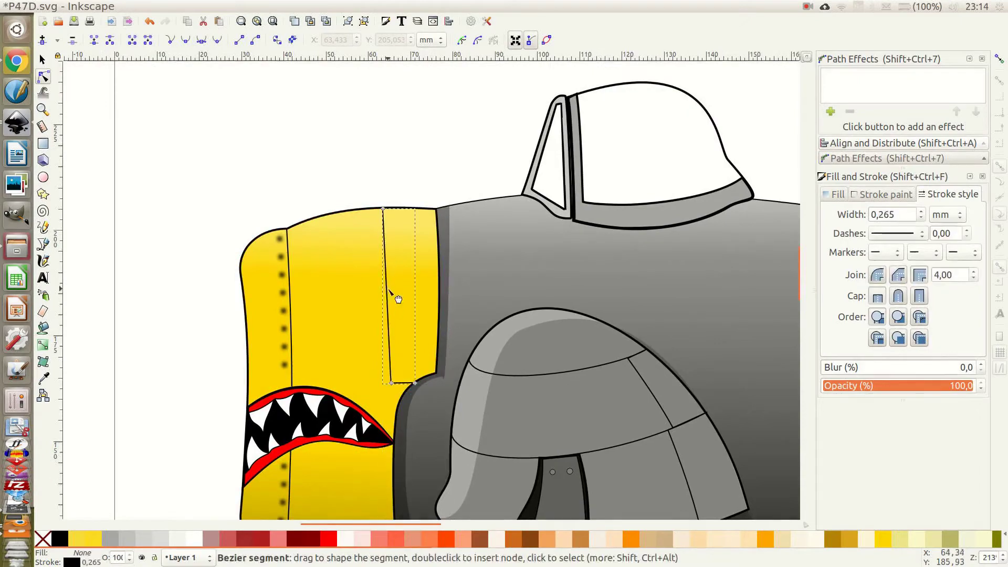
{"action": "key", "text": "b"}
{"action": "scroll", "coordinate": [405, 265], "scroll_direction": "down", "scroll_amount": 5}
{"action": "left_click", "coordinate": [371, 257]}
{"action": "double_click", "coordinate": [361, 453]}
{"action": "scroll", "coordinate": [445, 298], "scroll_direction": "down", "scroll_amount": 3, "text": "ctrl"}
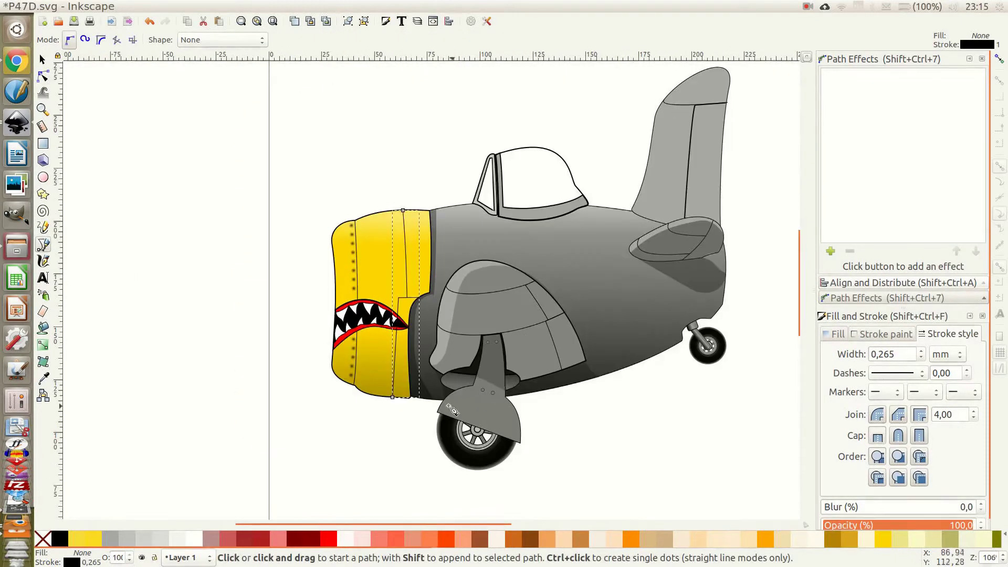
Edit the cowl strip path, undoing a bent segment, and nudge a rivet line node into place.
{"action": "key", "text": "s"}
{"action": "scroll", "coordinate": [434, 195], "scroll_direction": "up", "scroll_amount": 3, "text": "ctrl"}
{"action": "double_click", "coordinate": [433, 196]}
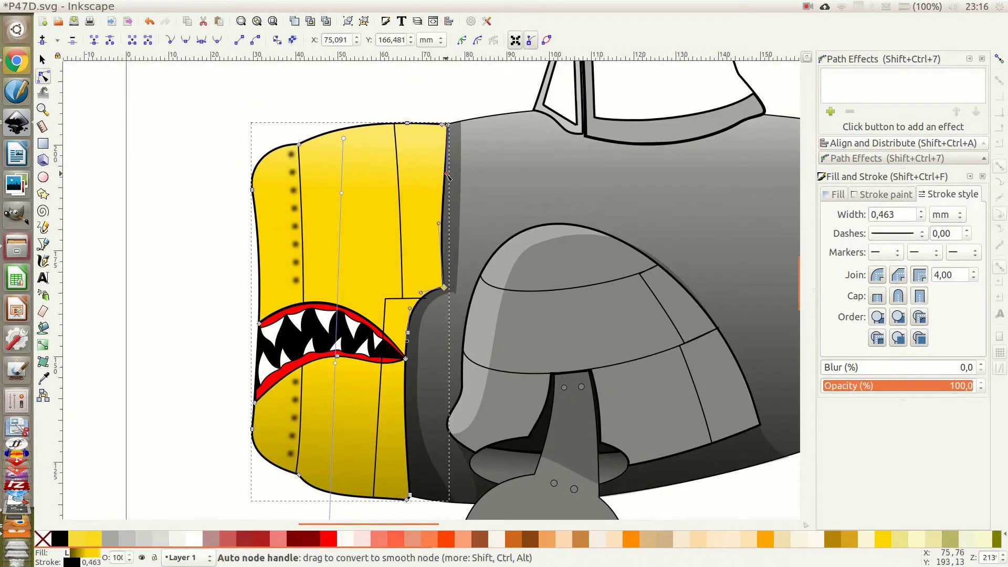
{"action": "key", "text": "ctrl+z"}
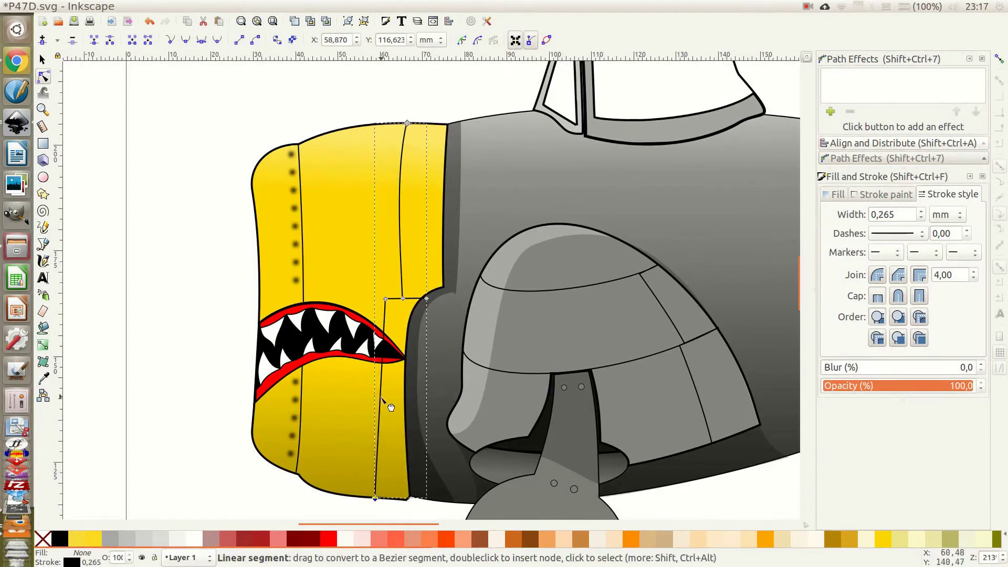
{"action": "scroll", "coordinate": [387, 405], "scroll_direction": "down", "scroll_amount": 2, "text": "ctrl"}
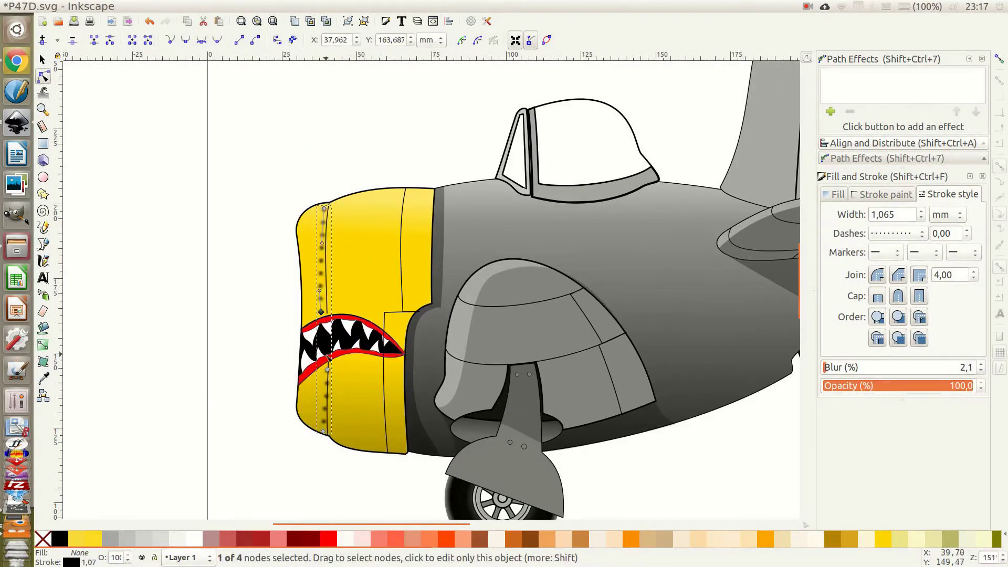
{"action": "scroll", "coordinate": [328, 359], "scroll_direction": "up", "scroll_amount": 2, "text": "ctrl"}
{"action": "scroll", "coordinate": [333, 263], "scroll_direction": "down", "scroll_amount": 4, "text": "ctrl"}
{"action": "scroll", "coordinate": [333, 211], "scroll_direction": "up", "scroll_amount": 4, "text": "ctrl"}
{"action": "left_click_drag", "start_coordinate": [350, 245], "coordinate": [342, 248]}
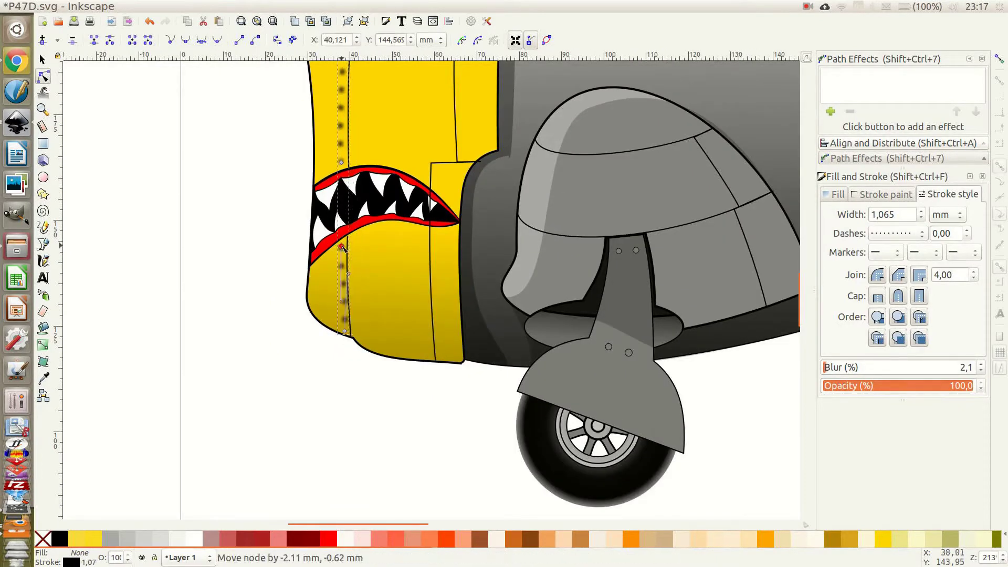
Select the strip node beside the mouth and undo a stray node move.
{"action": "scroll", "coordinate": [342, 248], "scroll_direction": "down", "scroll_amount": 1, "text": "ctrl"}
{"action": "left_click", "coordinate": [388, 342]}
{"action": "left_click", "coordinate": [395, 293]}
{"action": "scroll", "coordinate": [394, 293], "scroll_direction": "up", "scroll_amount": 2, "text": "ctrl"}
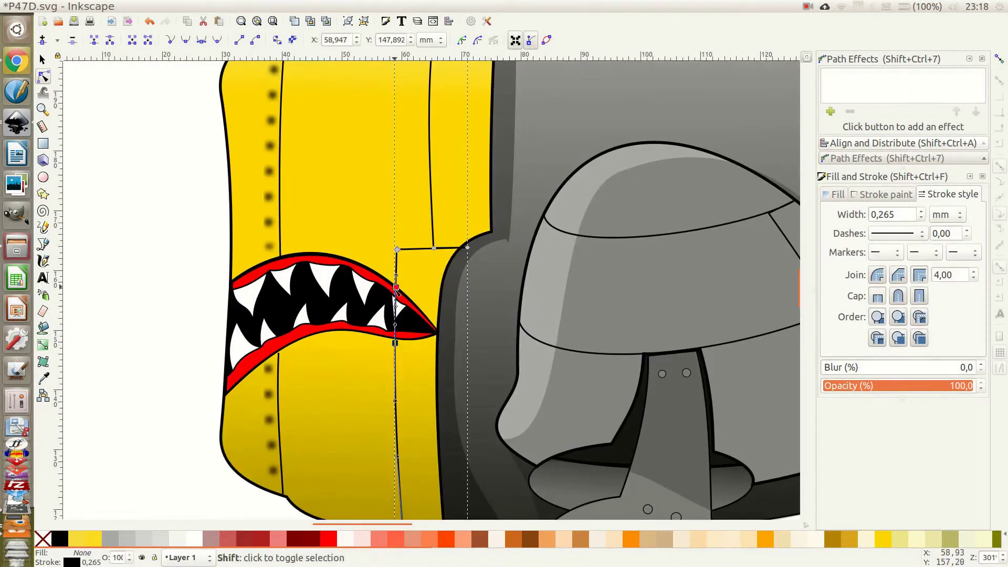
{"action": "key", "text": "ctrl+z"}
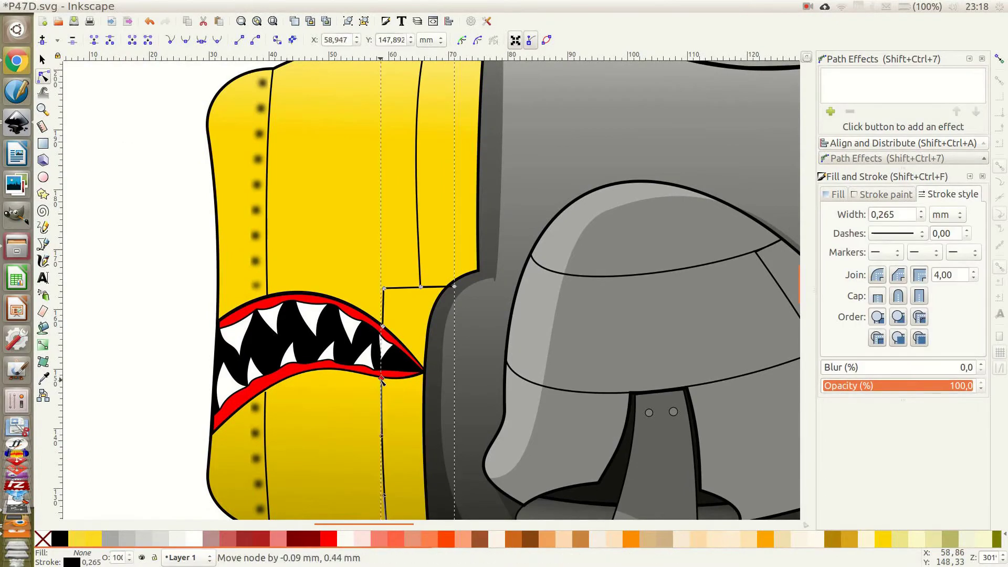
Draw a short line on the lower cowl and begin a horizontal line across it.
{"action": "key", "text": "b"}
{"action": "scroll", "coordinate": [288, 289], "scroll_direction": "up", "scroll_amount": 2}
{"action": "scroll", "coordinate": [288, 289], "scroll_direction": "right", "scroll_amount": 4}
{"action": "left_click", "coordinate": [386, 272]}
{"action": "double_click", "coordinate": [328, 275]}
{"action": "scroll", "coordinate": [327, 223], "scroll_direction": "down", "scroll_amount": 2, "text": "ctrl"}
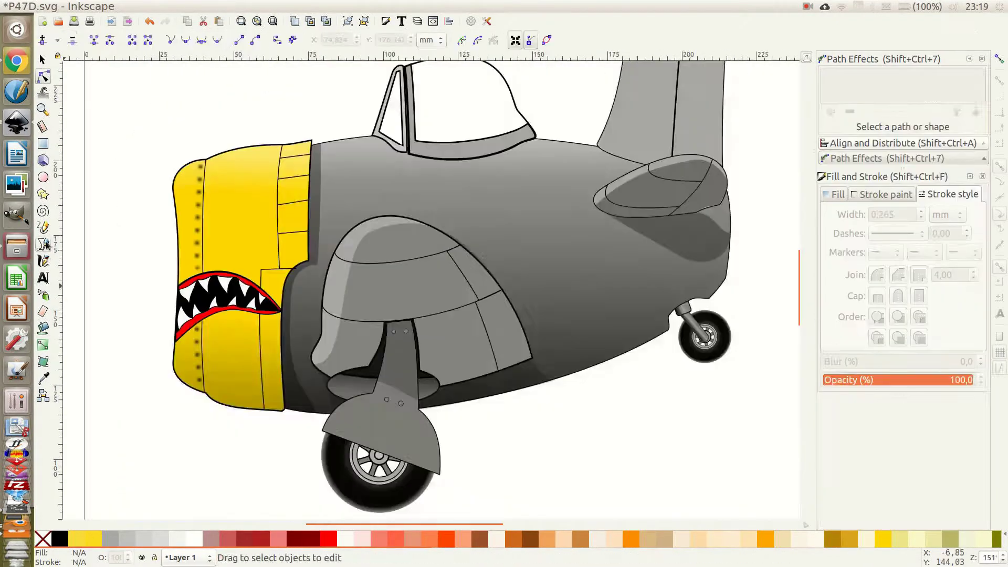
{"action": "scroll", "coordinate": [186, 273], "scroll_direction": "up", "scroll_amount": 1, "text": "ctrl"}
{"action": "left_click", "coordinate": [147, 449]}
Finish the lower cowl line and draw a line along the rivet row up to the cowl top.
{"action": "double_click", "coordinate": [298, 466]}
{"action": "key", "text": "n"}
{"action": "key", "text": "b"}
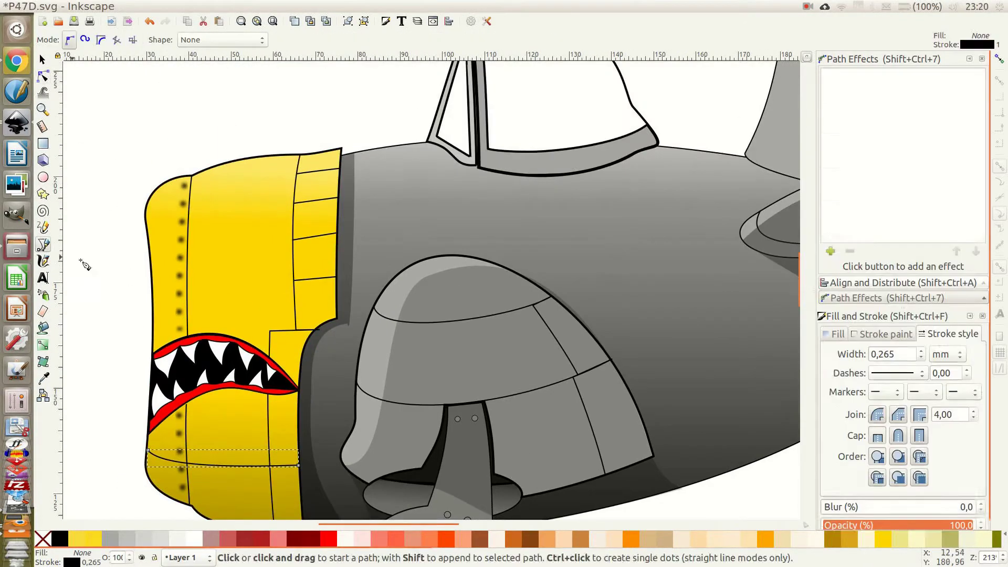
{"action": "left_click", "coordinate": [184, 184]}
{"action": "double_click", "coordinate": [184, 498]}
{"action": "key", "text": "n"}
{"action": "left_click_drag", "start_coordinate": [181, 332], "coordinate": [180, 324]}
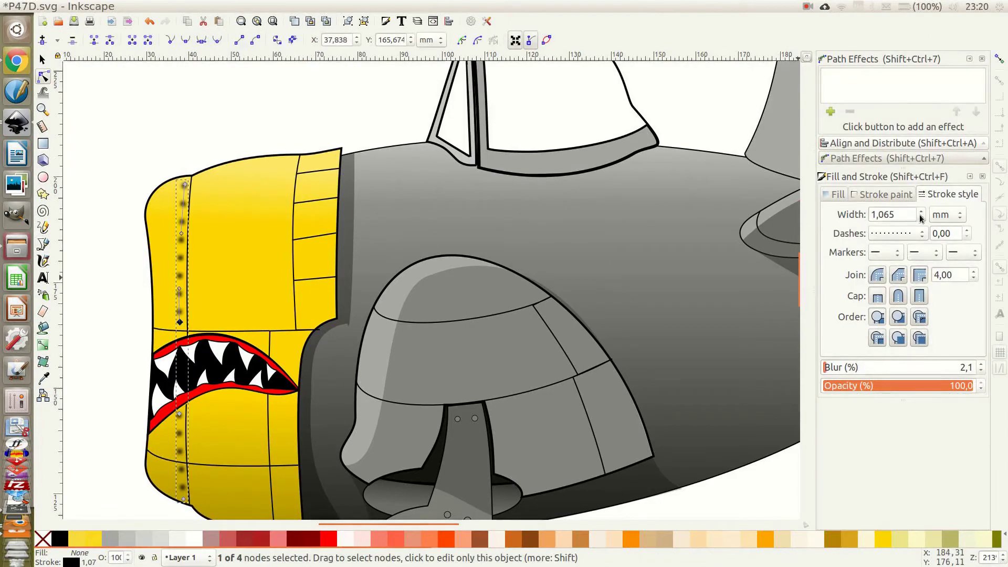
{"action": "scroll", "coordinate": [273, 315], "scroll_direction": "down", "scroll_amount": 2}
{"action": "scroll", "coordinate": [272, 315], "scroll_direction": "up", "scroll_amount": 1}
Add a divider on the cowl's rear strip.
{"action": "left_click", "coordinate": [270, 315]}
{"action": "key", "text": "s"}
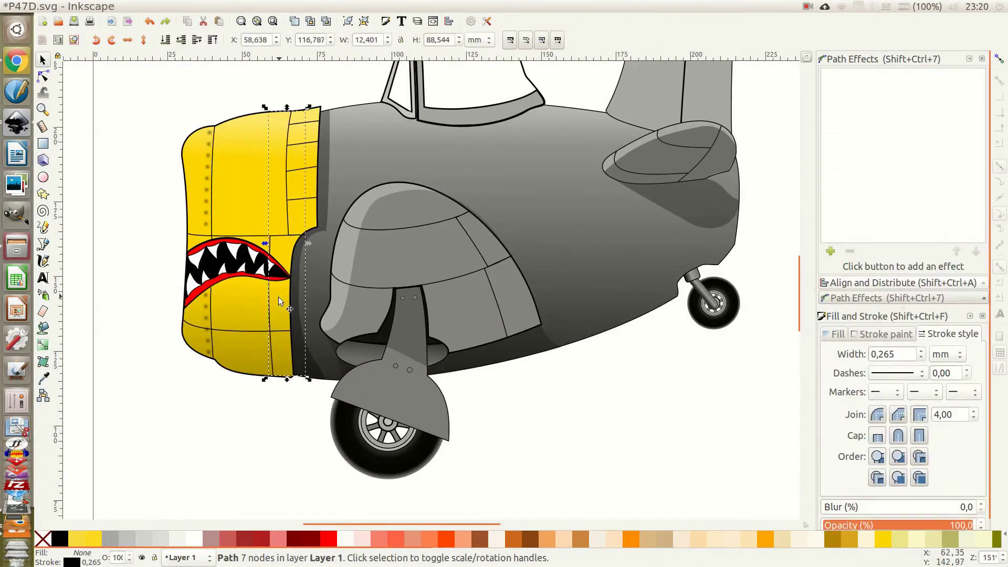
{"action": "key", "text": "Escape"}
{"action": "scroll", "coordinate": [288, 323], "scroll_direction": "up", "scroll_amount": 2, "text": "ctrl"}
{"action": "left_click", "coordinate": [301, 294]}
{"action": "key", "text": "b"}
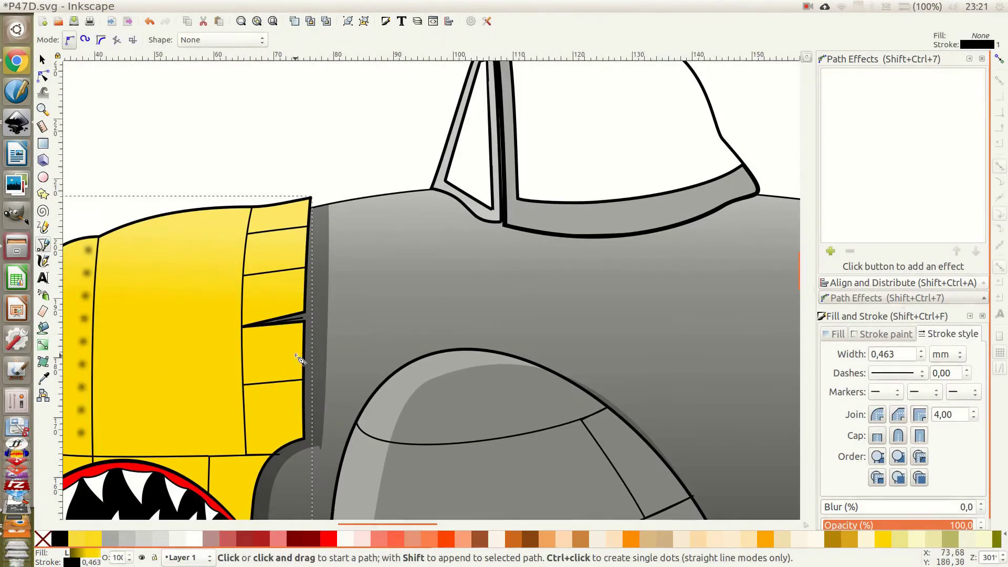
{"action": "left_click", "coordinate": [244, 384]}
{"action": "double_click", "coordinate": [244, 385]}
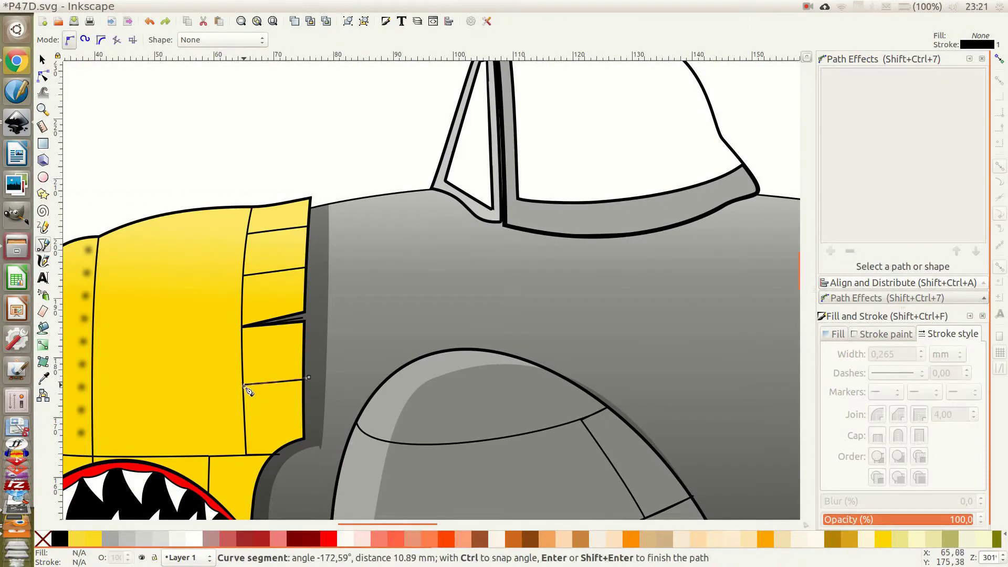
Toggle between selector and pen tools while inspecting the rear cowl strip.
{"action": "key", "text": "s"}
{"action": "scroll", "coordinate": [386, 373], "scroll_direction": "down", "scroll_amount": 2, "text": "ctrl"}
{"action": "scroll", "coordinate": [299, 257], "scroll_direction": "up", "scroll_amount": 3, "text": "ctrl"}
{"action": "key", "text": "Escape"}
{"action": "key", "text": "b"}
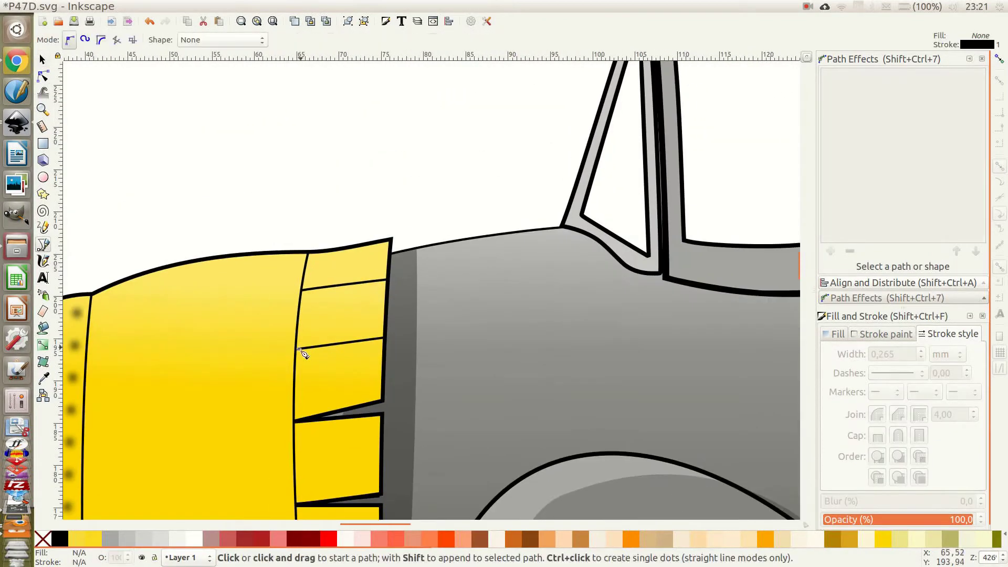
{"action": "key", "text": "s"}
{"action": "scroll", "coordinate": [297, 350], "scroll_direction": "down", "scroll_amount": 2, "text": "ctrl"}
{"action": "scroll", "coordinate": [414, 279], "scroll_direction": "up", "scroll_amount": 2, "text": "ctrl"}
{"action": "key", "text": "b"}
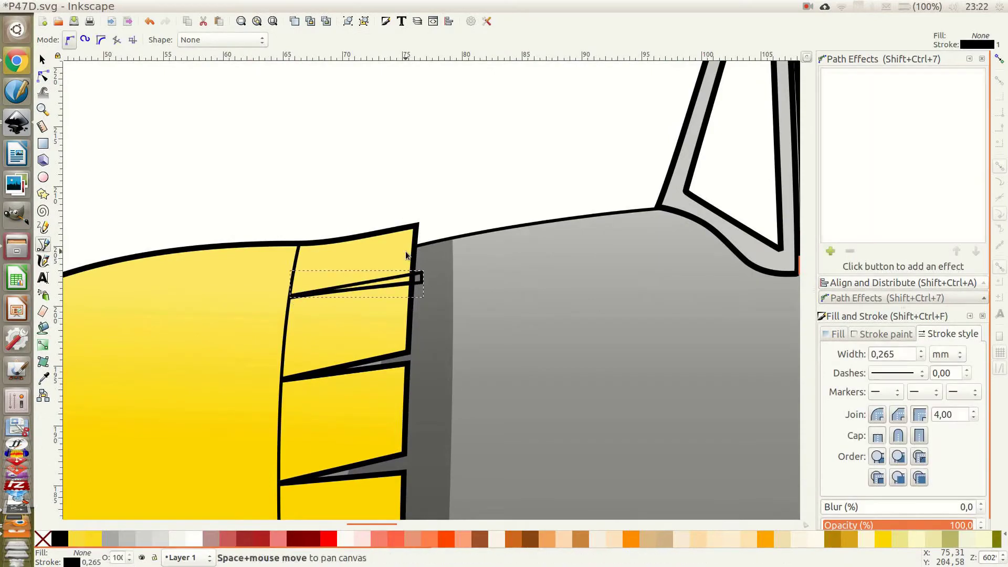
{"action": "key", "text": "s"}
{"action": "scroll", "coordinate": [443, 286], "scroll_direction": "down", "scroll_amount": 2, "text": "ctrl"}
{"action": "scroll", "coordinate": [442, 282], "scroll_direction": "up", "scroll_amount": 2, "text": "ctrl"}
{"action": "key", "text": "b"}
{"action": "key", "text": "s"}
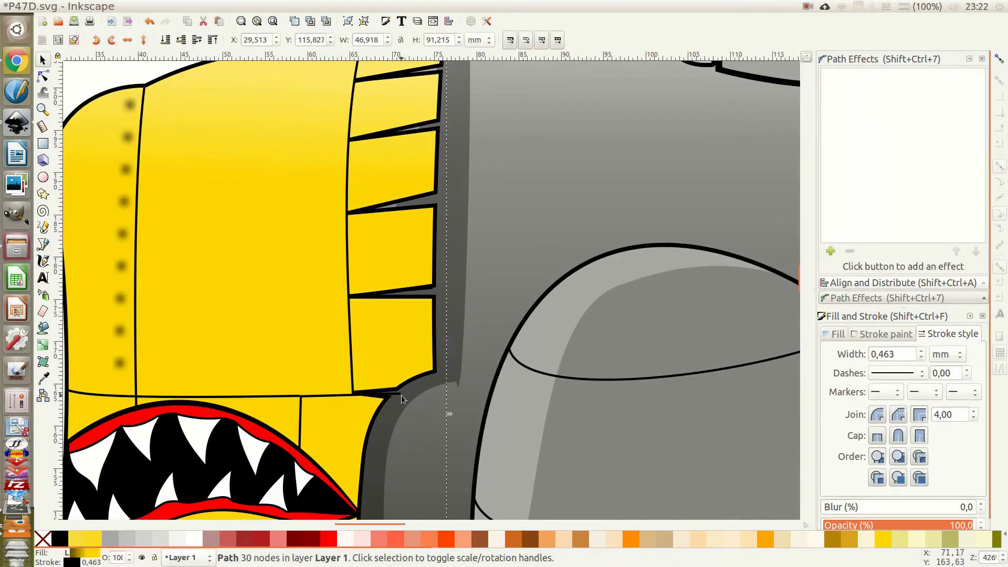
Refine the nodes of the cowl flap gap shape, then deselect to view the whole plane.
{"action": "left_click", "coordinate": [391, 394]}
{"action": "key", "text": "n"}
{"action": "scroll", "coordinate": [403, 413], "scroll_direction": "up", "scroll_amount": 3}
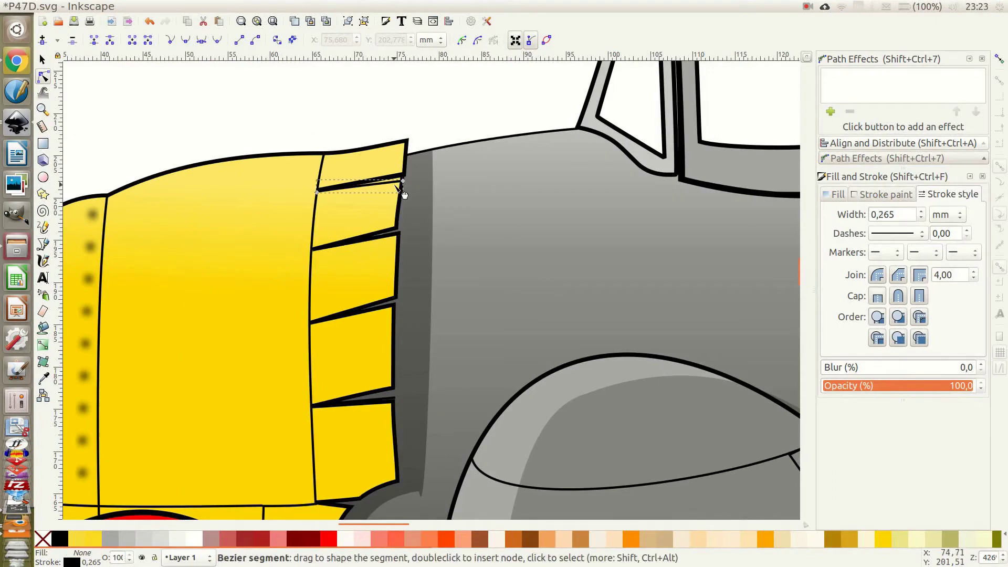
{"action": "scroll", "coordinate": [407, 157], "scroll_direction": "down", "scroll_amount": 4, "text": "ctrl"}
{"action": "left_click", "coordinate": [614, 388]}
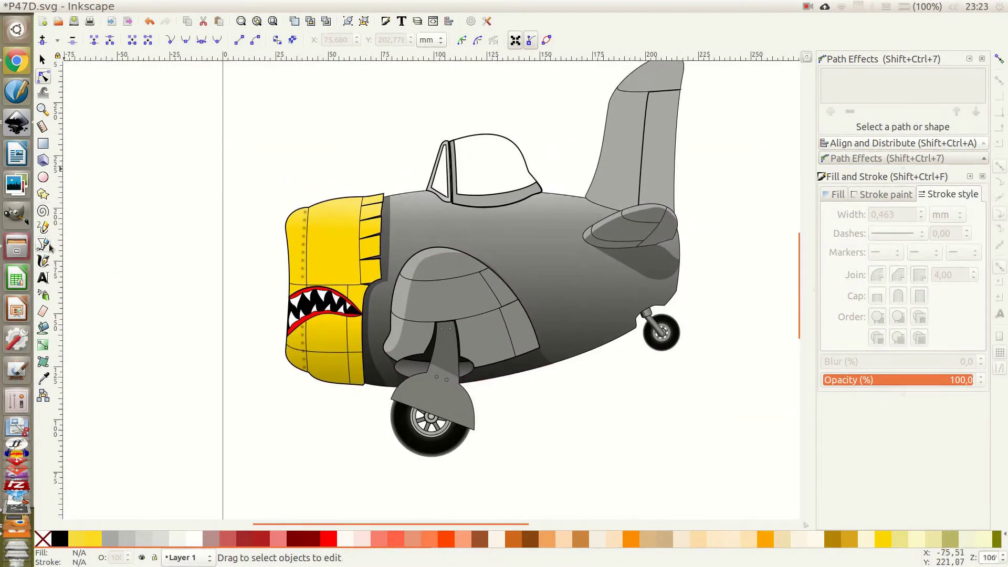
{"action": "scroll", "coordinate": [458, 119], "scroll_direction": "up", "scroll_amount": 2, "text": "ctrl"}
Curve the thin cowl-flap line up toward the canopy.
{"action": "left_click", "coordinate": [428, 198]}
{"action": "left_click", "coordinate": [319, 203]}
{"action": "left_click_drag", "start_coordinate": [334, 208], "coordinate": [395, 196]}
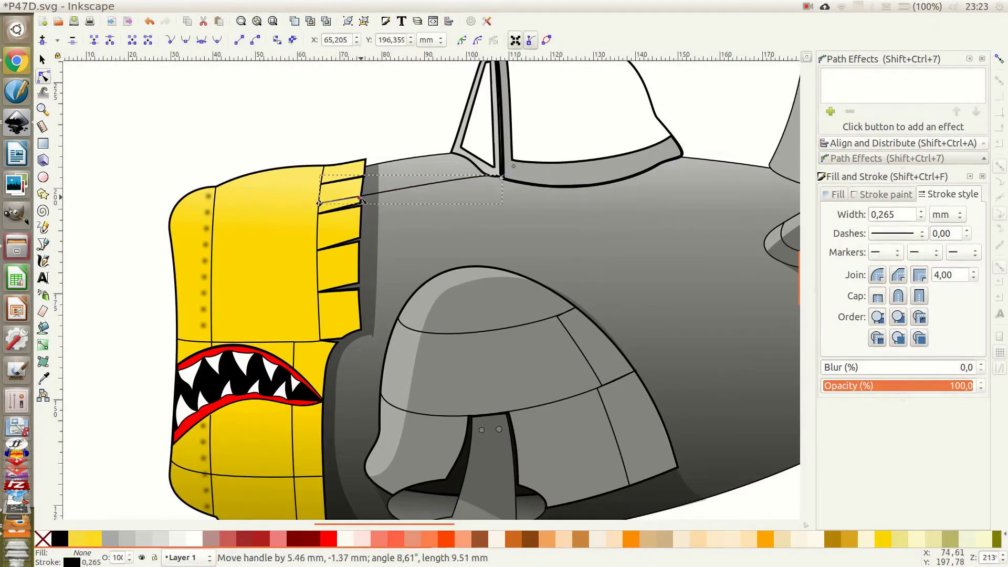
{"action": "key", "text": "s"}
Draw two fuselage panel lines from below the canopy down to the gear cover.
{"action": "key", "text": "minus"}
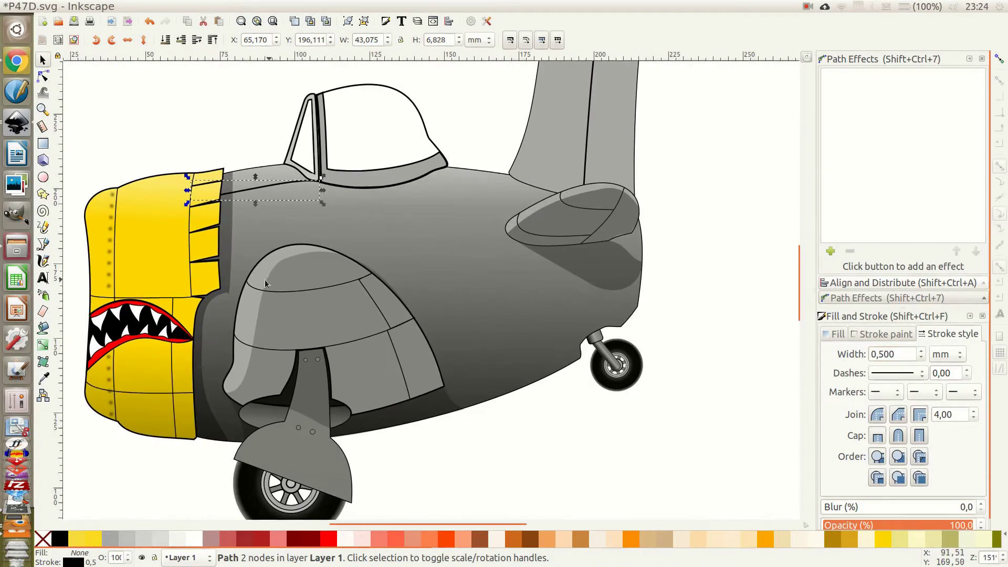
{"action": "key", "text": "b"}
{"action": "left_click", "coordinate": [317, 183]}
{"action": "double_click", "coordinate": [336, 251]}
{"action": "key", "text": "n"}
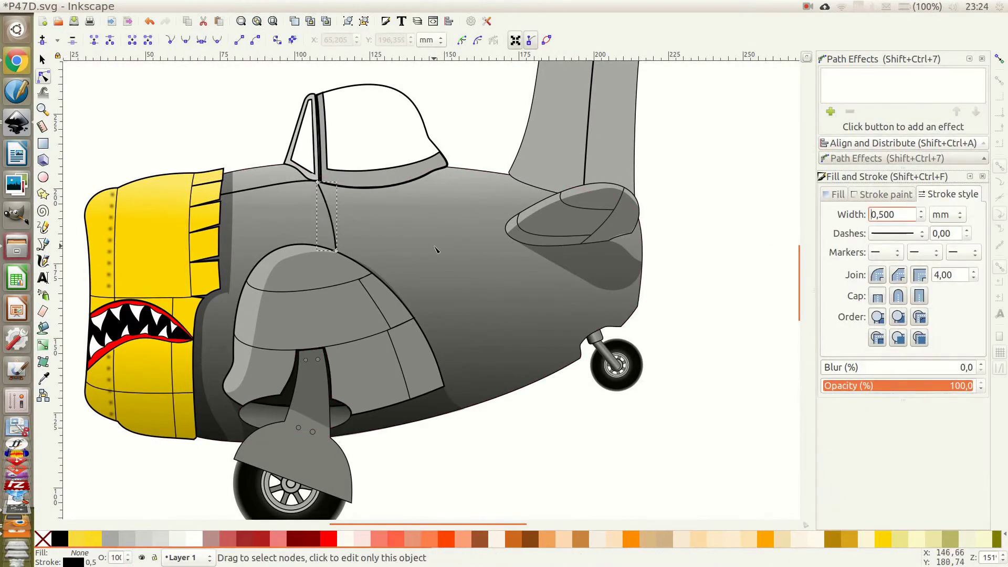
{"action": "key", "text": "b"}
{"action": "left_click", "coordinate": [424, 178]}
{"action": "double_click", "coordinate": [457, 411]}
{"action": "key", "text": "n"}
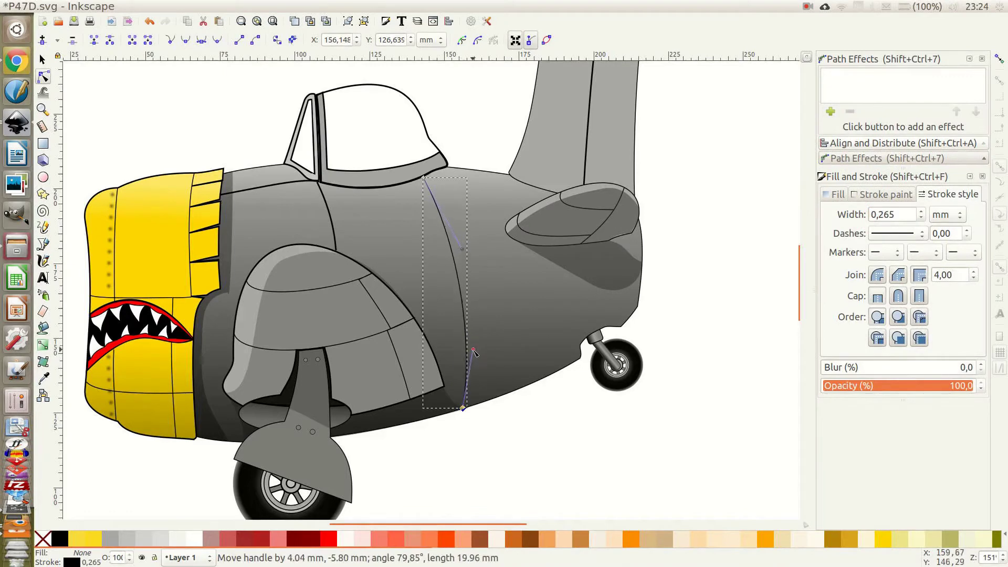
Draw a panel line along the lower fuselage toward the tail.
{"action": "key", "text": "b"}
{"action": "left_click", "coordinate": [464, 347]}
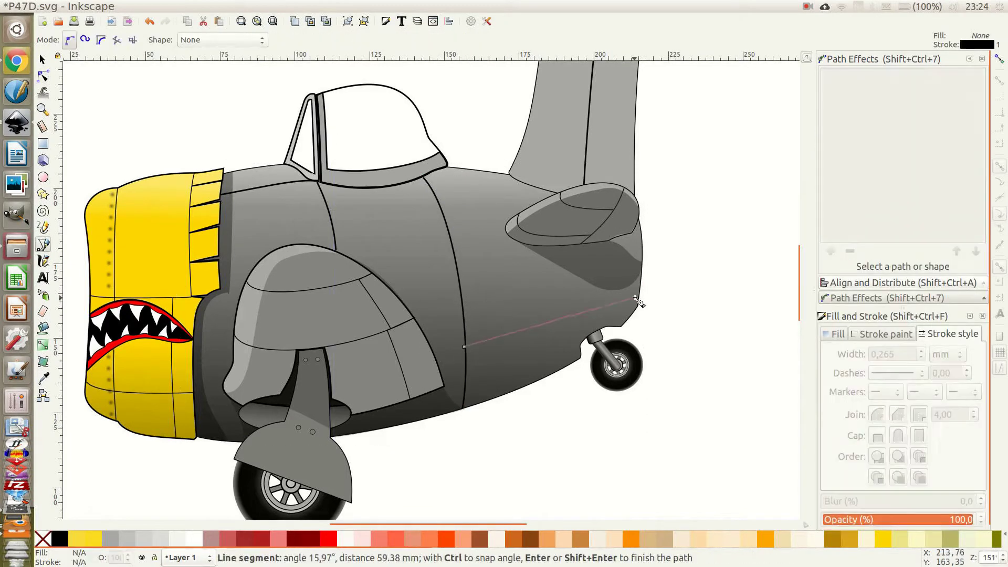
{"action": "double_click", "coordinate": [640, 289]}
{"action": "key", "text": "Return"}
{"action": "key", "text": "n"}
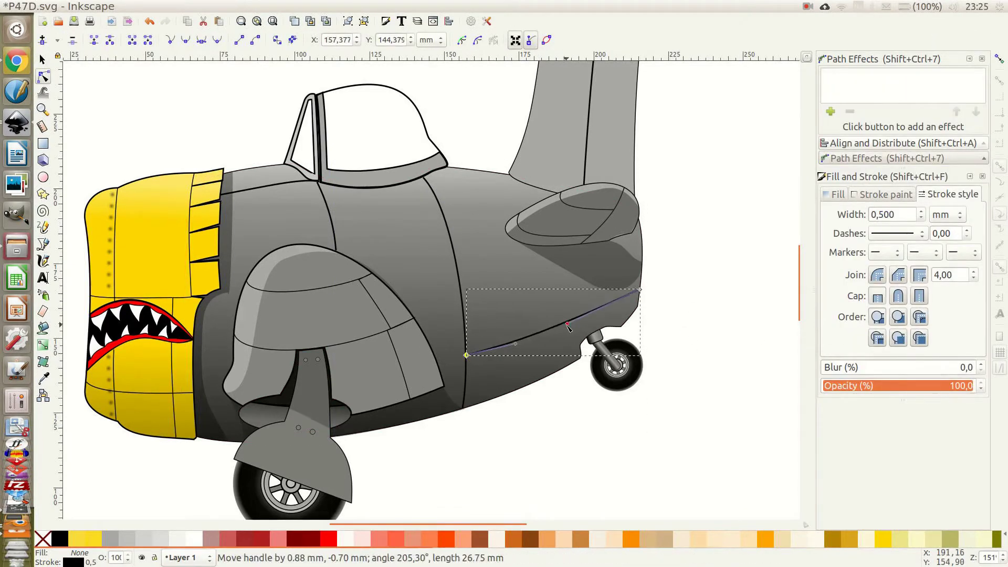
{"action": "key", "text": "Escape"}
Check the fuselage path and the panel line on the gear fairing.
{"action": "scroll", "coordinate": [525, 294], "scroll_direction": "down", "scroll_amount": 2}
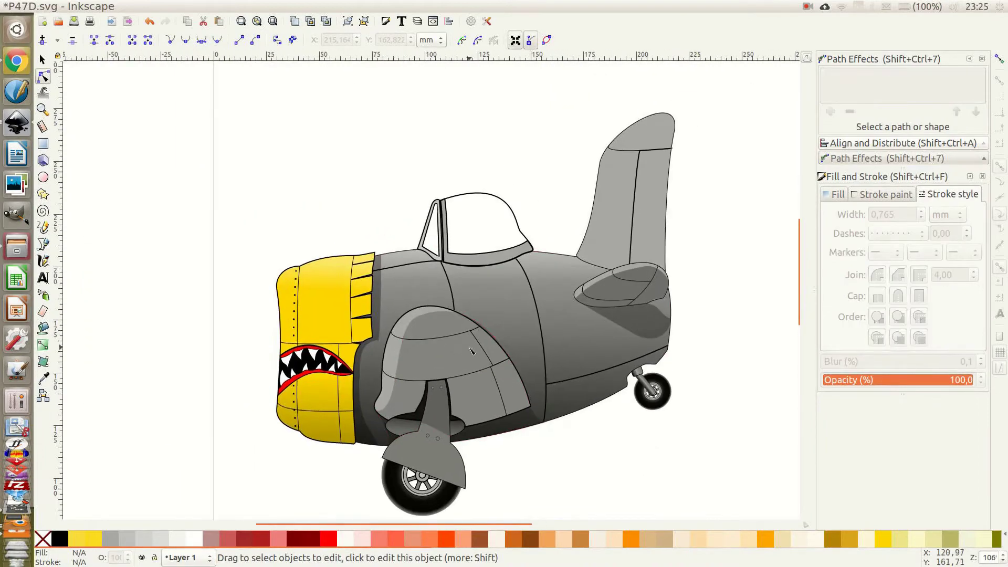
{"action": "scroll", "coordinate": [525, 294], "scroll_direction": "up", "scroll_amount": 4}
{"action": "left_click", "coordinate": [566, 298]}
{"action": "scroll", "coordinate": [566, 298], "scroll_direction": "down", "scroll_amount": 1}
{"action": "left_click", "coordinate": [560, 402]}
{"action": "key", "text": "Escape"}
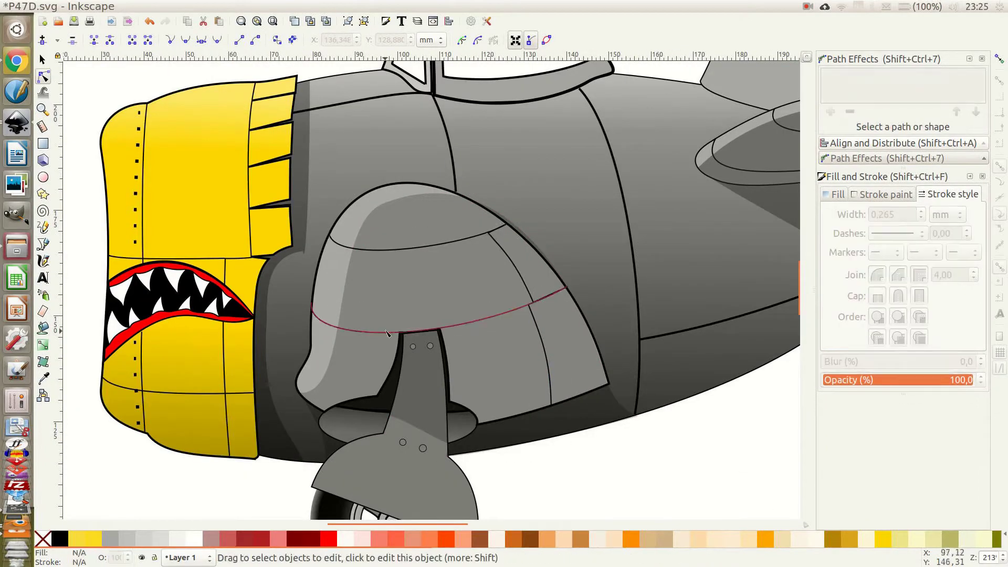
{"action": "scroll", "coordinate": [277, 375], "scroll_direction": "up", "scroll_amount": 6}
{"action": "scroll", "coordinate": [277, 374], "scroll_direction": "left", "scroll_amount": 7}
Draw a highlight shape over the cowl top and curve its edge to follow the cowl.
{"action": "key", "text": "b"}
{"action": "left_click", "coordinate": [361, 200]}
{"action": "left_click", "coordinate": [271, 377]}
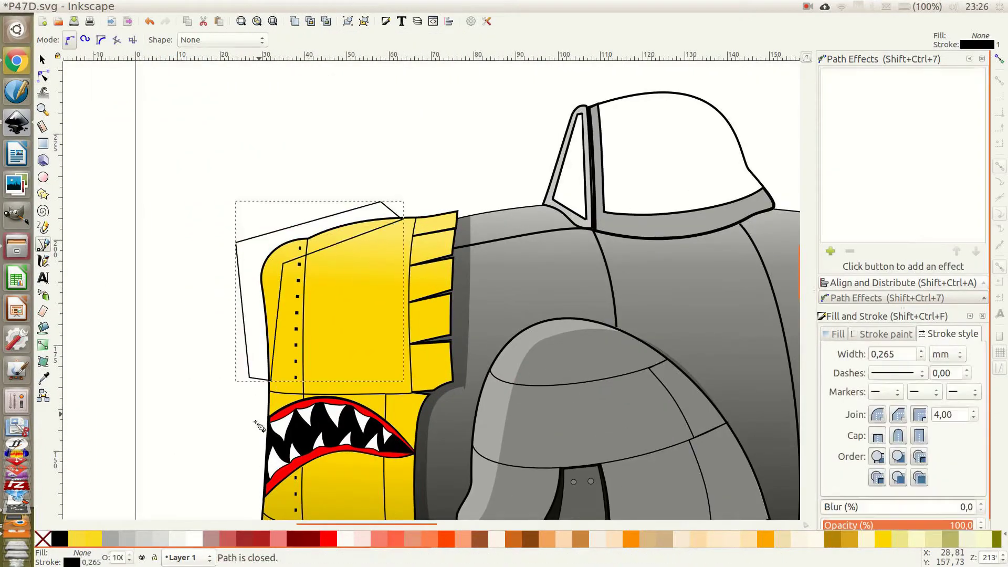
{"action": "scroll", "coordinate": [273, 420], "scroll_direction": "down", "scroll_amount": 3}
{"action": "key", "text": "n"}
{"action": "left_click", "coordinate": [275, 457]}
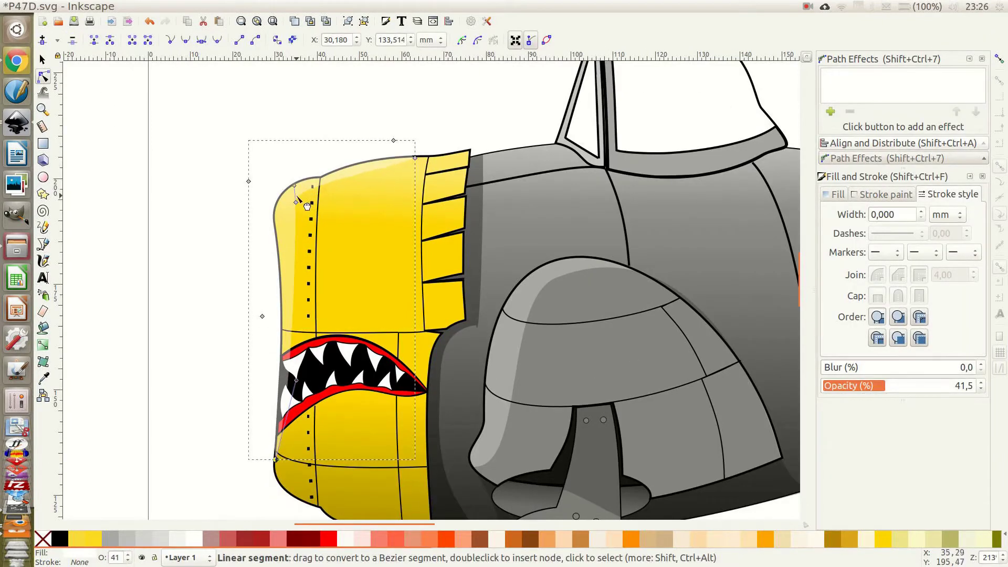
{"action": "left_click_drag", "start_coordinate": [375, 173], "coordinate": [399, 165]}
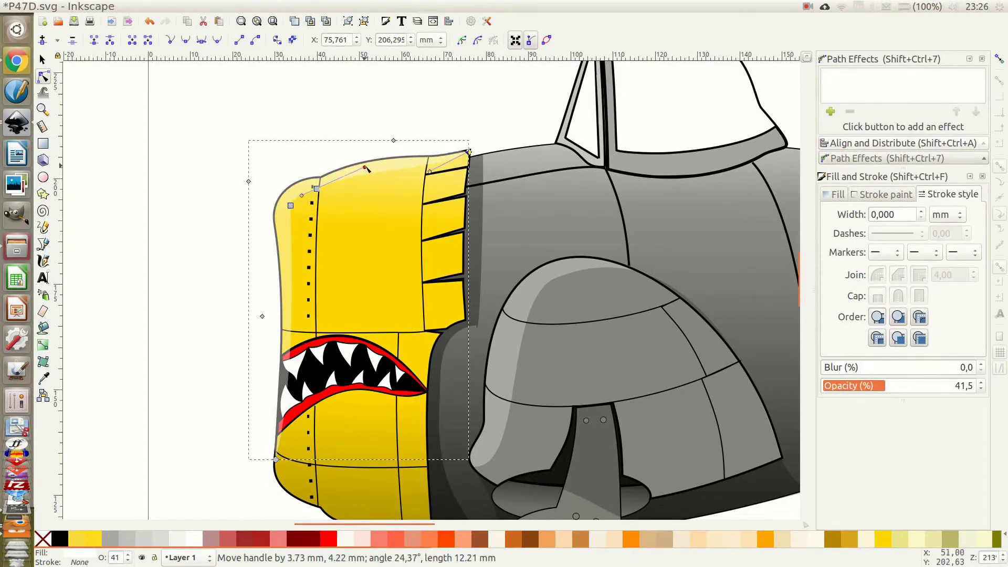
{"action": "scroll", "coordinate": [290, 215], "scroll_direction": "up", "scroll_amount": 2}
{"action": "scroll", "coordinate": [290, 215], "scroll_direction": "down", "scroll_amount": 3}
{"action": "scroll", "coordinate": [220, 381], "scroll_direction": "down", "scroll_amount": 2}
{"action": "key", "text": "s"}
{"action": "left_click", "coordinate": [291, 393]}
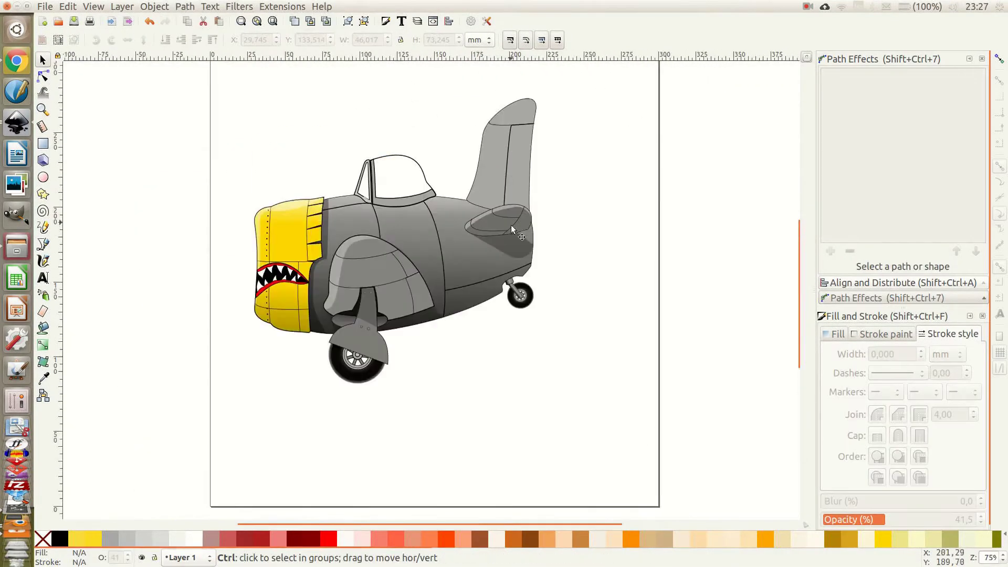
Reshape the fin's top curve and the line across its tip.
{"action": "left_click_drag", "start_coordinate": [520, 142], "coordinate": [488, 138]}
{"action": "left_click", "coordinate": [522, 247]}
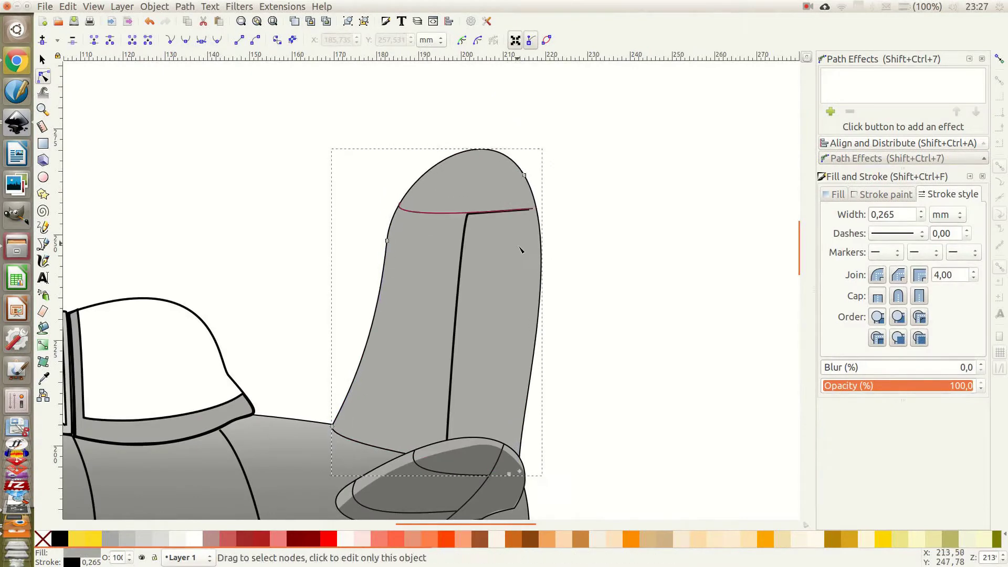
{"action": "mouse_move", "coordinate": [512, 270]}
{"action": "left_mouse_down"}
{"action": "mouse_move", "coordinate": [545, 236]}
{"action": "mouse_move", "coordinate": [555, 269]}
{"action": "left_mouse_up"}
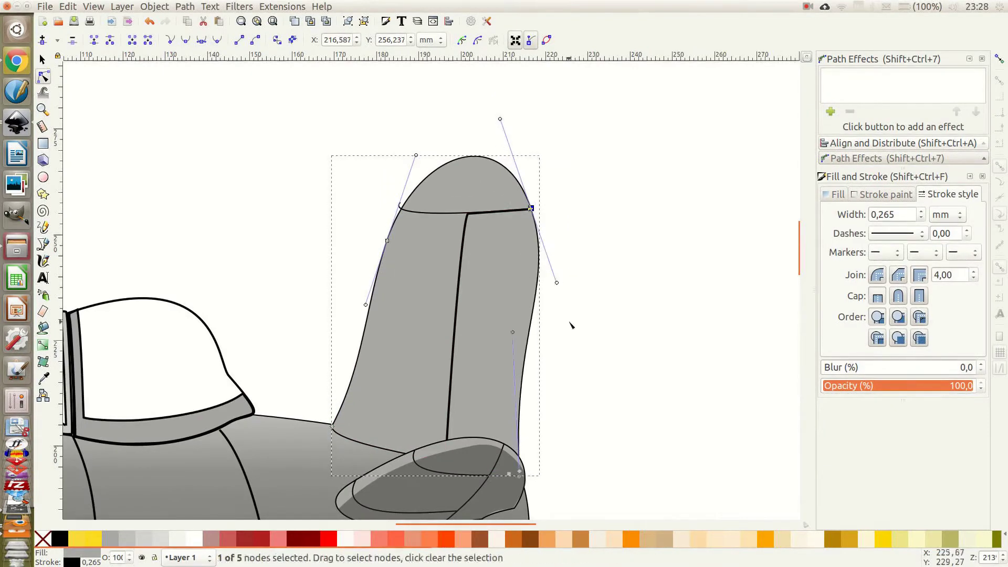
{"action": "scroll", "coordinate": [571, 325], "scroll_direction": "up", "scroll_amount": 2}
Draw a small hinge rectangle on the fin line with a linear gradient fill.
{"action": "key", "text": "r"}
{"action": "left_click_drag", "start_coordinate": [525, 303], "coordinate": [546, 329]}
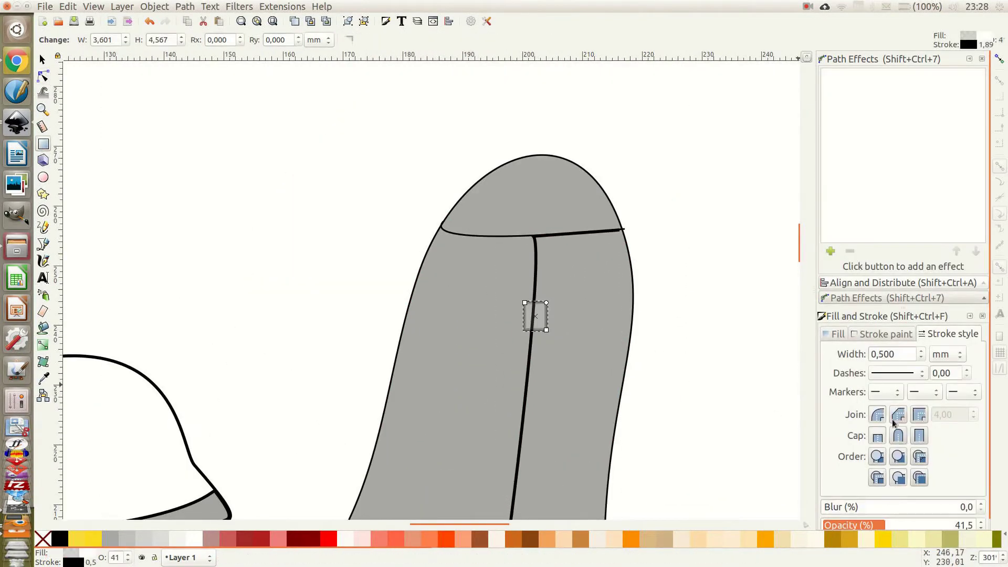
{"action": "left_click", "coordinate": [838, 335]}
{"action": "left_click", "coordinate": [860, 352]}
{"action": "scroll", "coordinate": [547, 322], "scroll_direction": "up", "scroll_amount": 4}
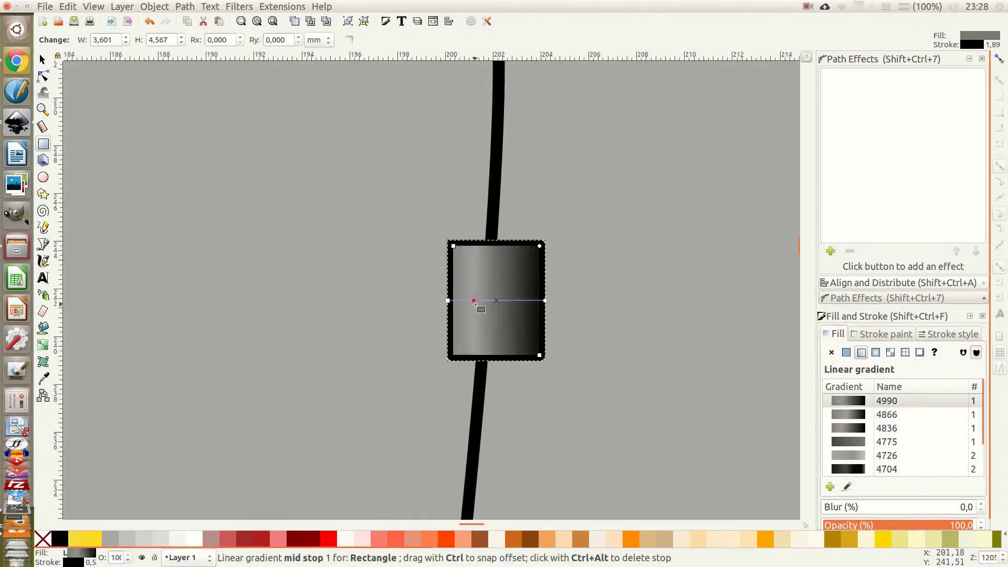
{"action": "key", "text": "s"}
{"action": "left_click", "coordinate": [520, 288]}
{"action": "left_click_drag", "start_coordinate": [546, 236], "coordinate": [557, 258]}
{"action": "scroll", "coordinate": [542, 250], "scroll_direction": "down", "scroll_amount": 4}
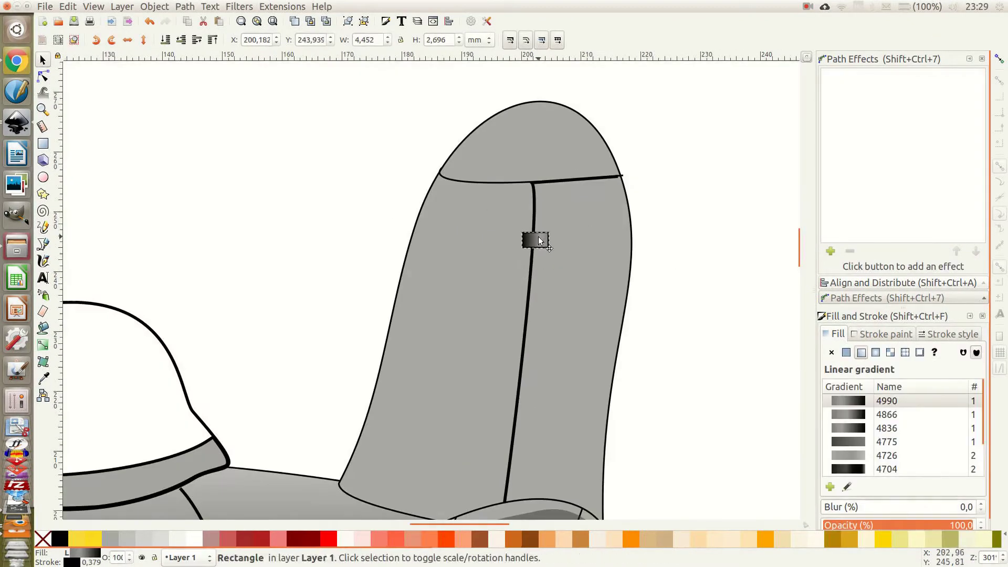
{"action": "left_click_drag", "start_coordinate": [529, 442], "coordinate": [529, 444]}
{"action": "scroll", "coordinate": [519, 486], "scroll_direction": "up", "scroll_amount": 5}
Rotate the hinge rectangle so it lines up with the fin line.
{"action": "left_click", "coordinate": [573, 371]}
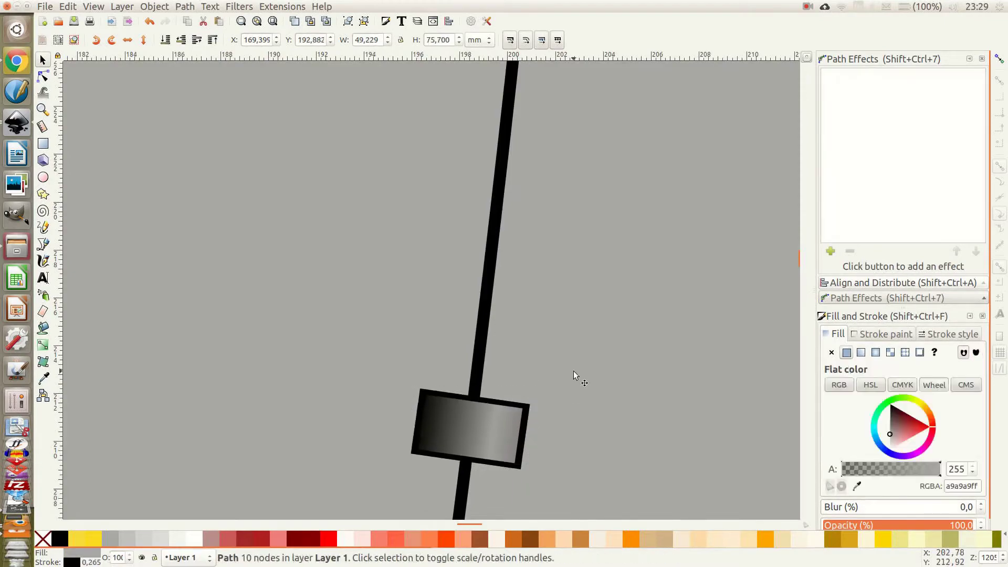
{"action": "scroll", "coordinate": [593, 373], "scroll_direction": "down", "scroll_amount": 4}
{"action": "scroll", "coordinate": [559, 261], "scroll_direction": "up", "scroll_amount": 2}
{"action": "left_click", "coordinate": [560, 261]}
{"action": "scroll", "coordinate": [560, 261], "scroll_direction": "up", "scroll_amount": 2}
{"action": "left_click_drag", "start_coordinate": [588, 209], "coordinate": [650, 316]}
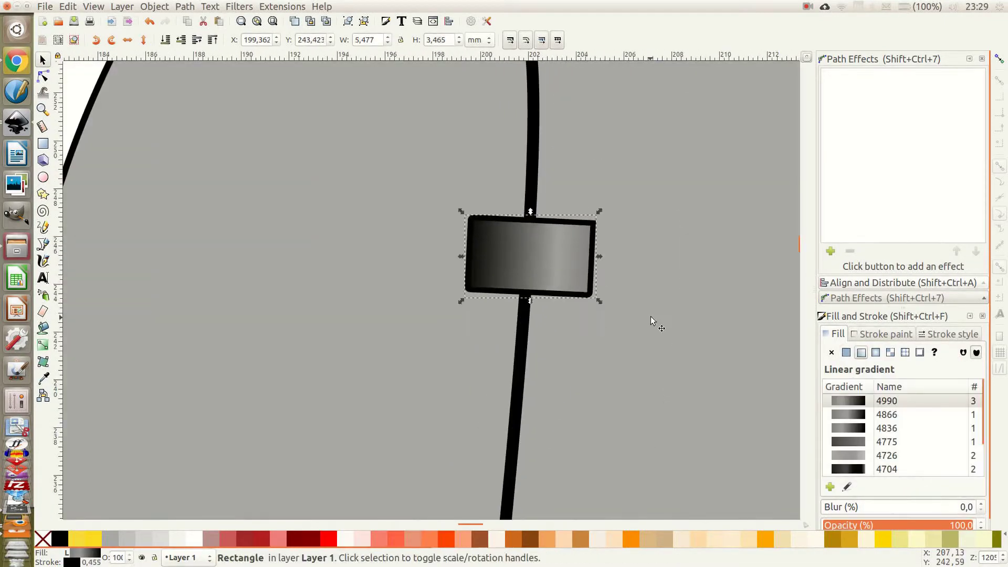
{"action": "scroll", "coordinate": [650, 315], "scroll_direction": "down", "scroll_amount": 5}
{"action": "key", "text": "Escape"}
{"action": "scroll", "coordinate": [541, 383], "scroll_direction": "down", "scroll_amount": 2}
{"action": "scroll", "coordinate": [336, 315], "scroll_direction": "up", "scroll_amount": 5}
Draw the propeller shaft rectangle over the nose with gradient 4990.
{"action": "key", "text": "r"}
{"action": "mouse_move", "coordinate": [315, 247]}
{"action": "left_mouse_down"}
{"action": "mouse_move", "coordinate": [472, 299]}
{"action": "mouse_move", "coordinate": [339, 304]}
{"action": "left_mouse_up"}
{"action": "left_click", "coordinate": [860, 352]}
{"action": "left_click", "coordinate": [881, 418]}
{"action": "key", "text": "g"}
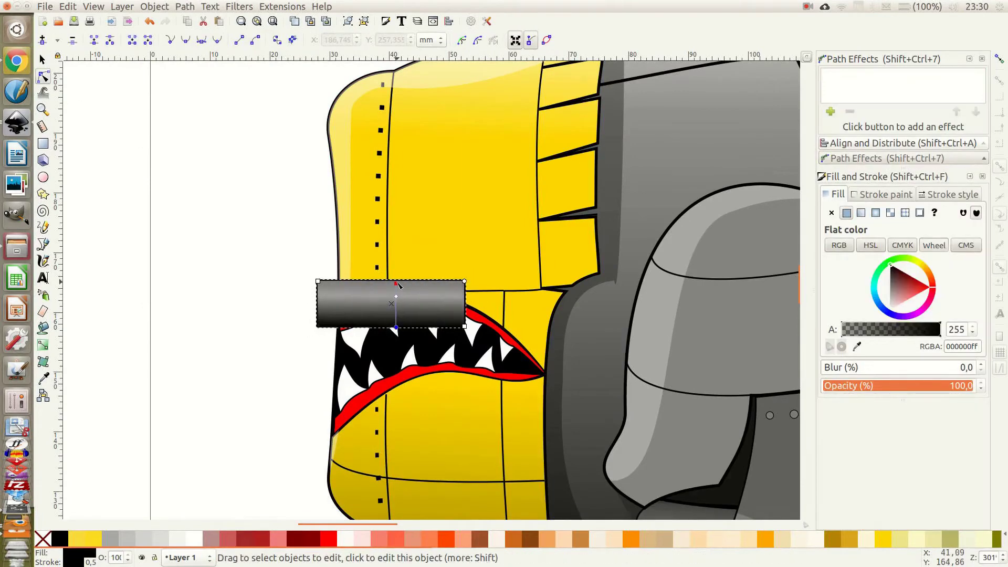
Add a vertical hub plate and a rounded spinner block in front of the nose.
{"action": "key", "text": "s"}
{"action": "key", "text": "r"}
{"action": "left_click_drag", "start_coordinate": [283, 255], "coordinate": [307, 350]}
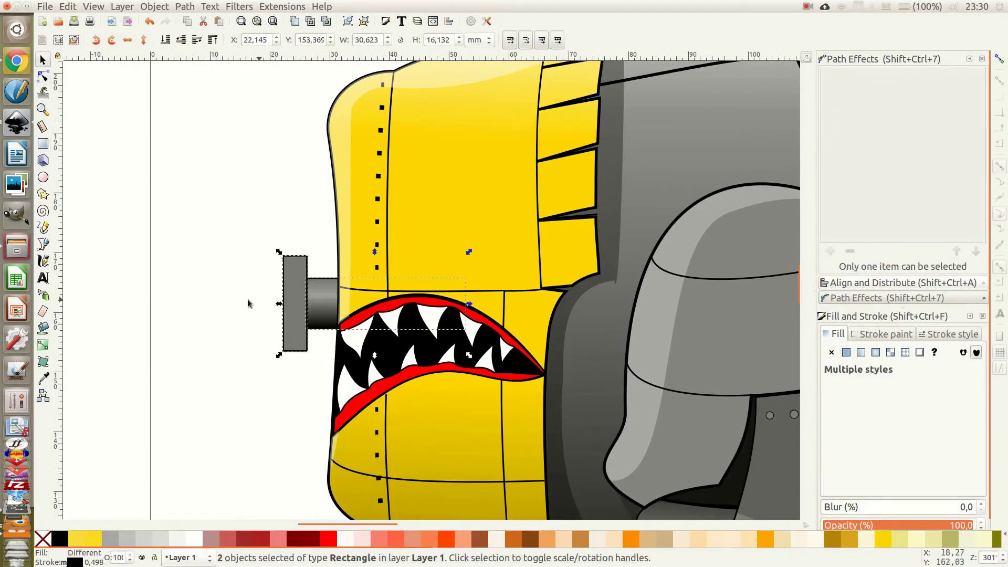
{"action": "key", "text": "Escape"}
{"action": "mouse_move", "coordinate": [193, 325]}
{"action": "left_mouse_down"}
{"action": "mouse_move", "coordinate": [282, 273]}
{"action": "mouse_move", "coordinate": [284, 298]}
{"action": "left_mouse_up"}
{"action": "key", "text": "s"}
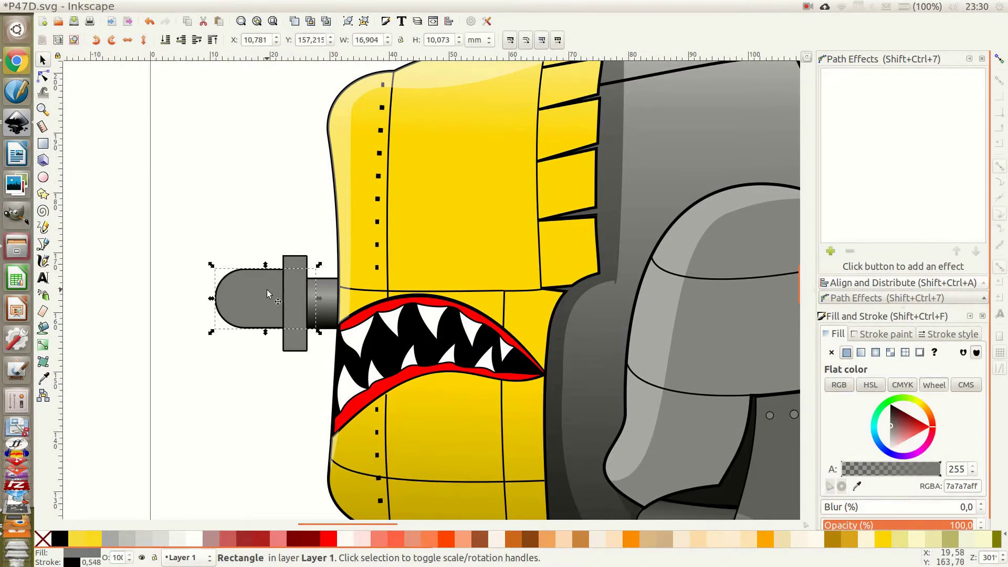
{"action": "left_click", "coordinate": [294, 315], "text": "shift"}
{"action": "key", "text": "Escape"}
Start the propeller blade outline at the nose.
{"action": "key", "text": "minus"}
{"action": "key", "text": "minus"}
{"action": "left_click", "coordinate": [43, 244]}
{"action": "left_click", "coordinate": [294, 318]}
Close the propeller blade outline above the spinner.
{"action": "left_click", "coordinate": [300, 133]}
{"action": "left_click", "coordinate": [345, 168]}
{"action": "left_click", "coordinate": [295, 318]}
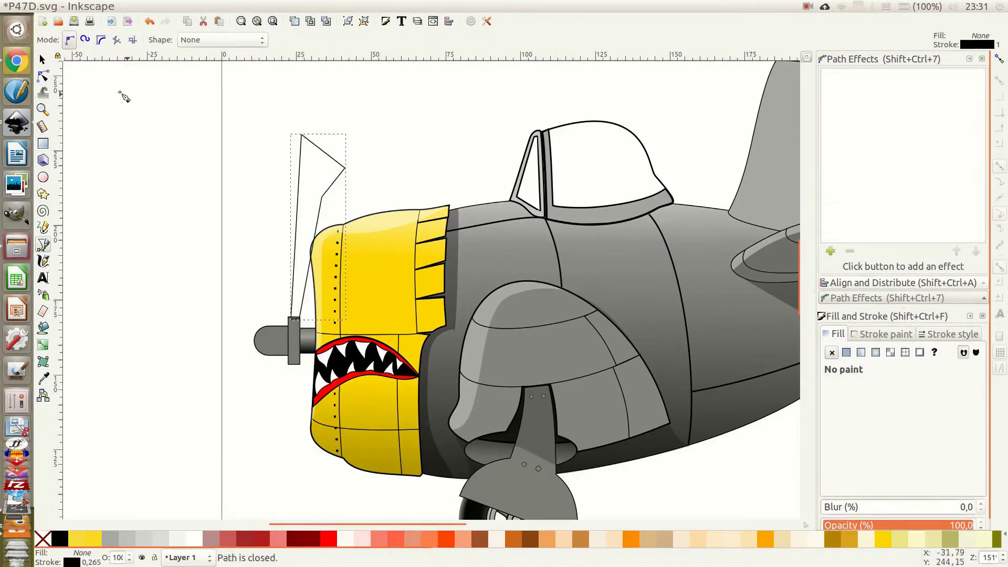
{"action": "key", "text": "n"}
{"action": "left_click", "coordinate": [264, 308]}
Refine the blade's nodes, pulling its edge down and narrowing the blade.
{"action": "left_click", "coordinate": [309, 223]}
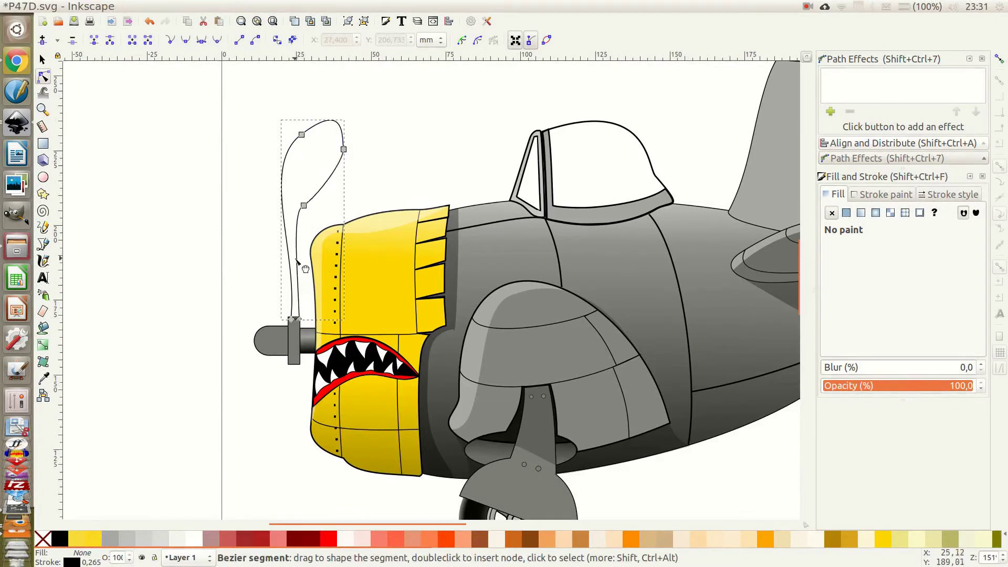
{"action": "left_click", "coordinate": [387, 140]}
{"action": "scroll", "coordinate": [346, 121], "scroll_direction": "up", "scroll_amount": 1}
{"action": "left_click", "coordinate": [293, 259]}
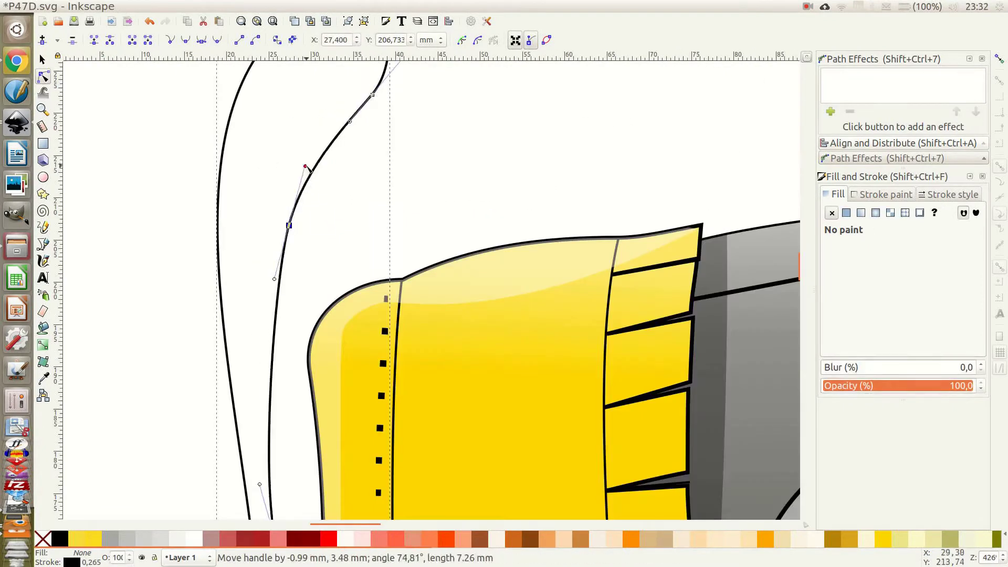
{"action": "left_click_drag", "start_coordinate": [283, 262], "coordinate": [282, 298]}
{"action": "left_click_drag", "start_coordinate": [329, 201], "coordinate": [327, 194]}
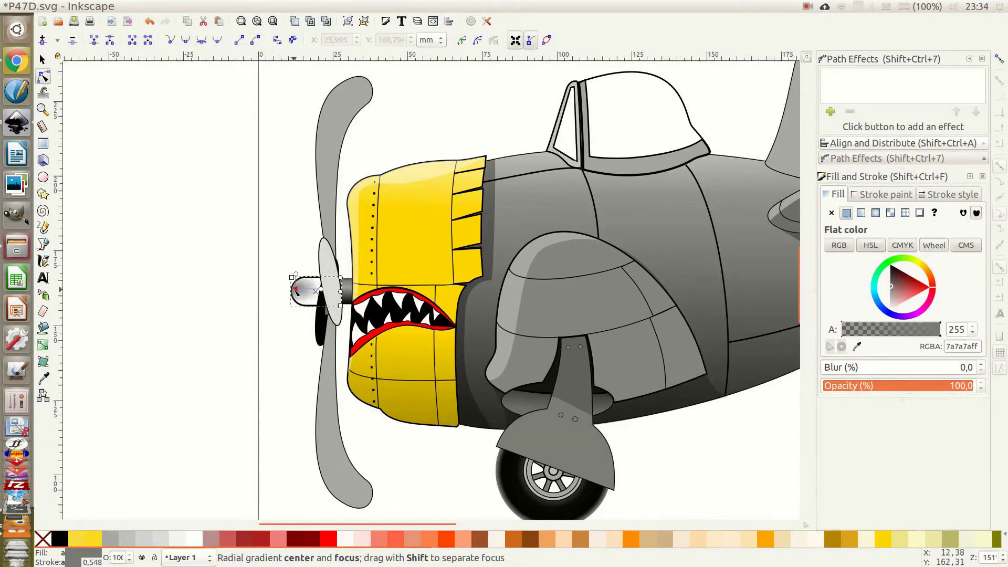
Bend the lower fuselage line under the wing root downward and nudge its right end down.
{"action": "left_click", "coordinate": [321, 288]}
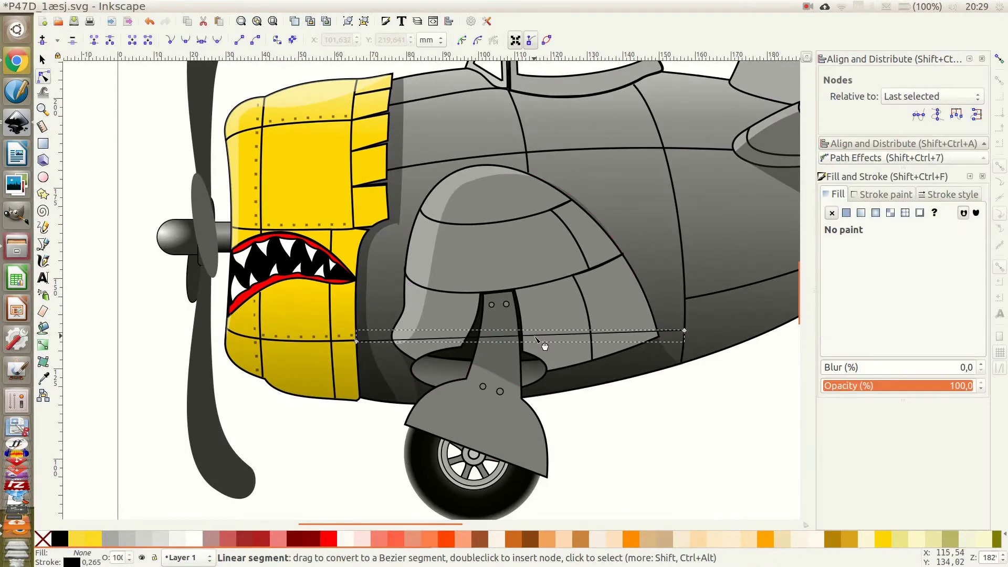
{"action": "left_click_drag", "start_coordinate": [536, 337], "coordinate": [549, 367]}
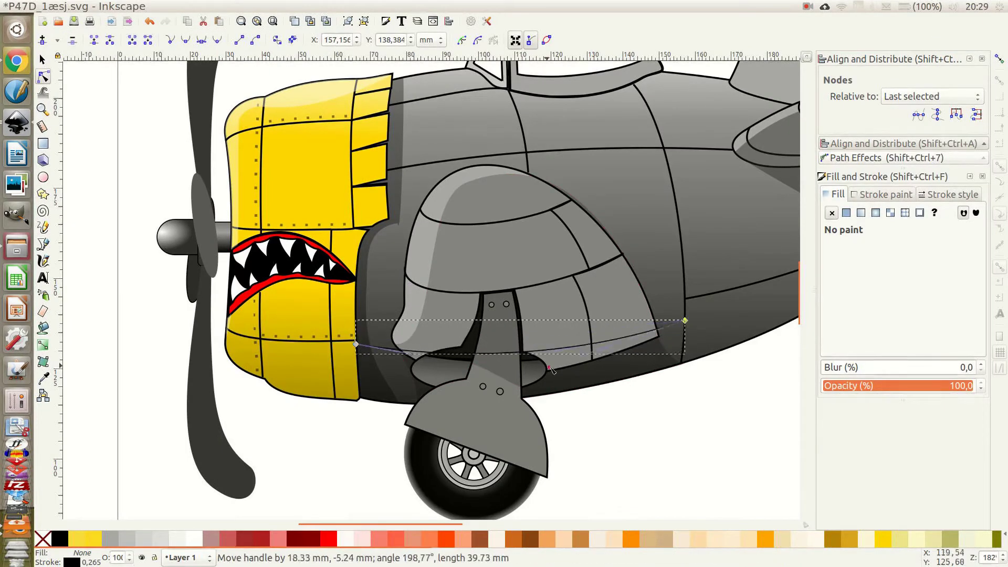
{"action": "left_click_drag", "start_coordinate": [685, 320], "coordinate": [686, 326]}
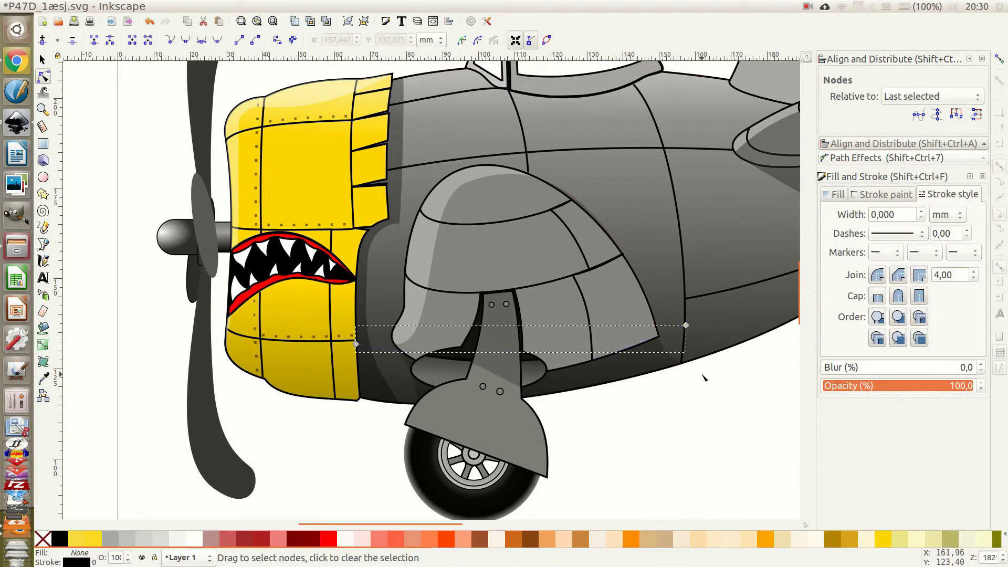
{"action": "key", "text": "s"}
{"action": "key", "text": "Escape"}
Select the tail fin and its tip line to inspect the fin's nodes.
{"action": "scroll", "coordinate": [518, 410], "scroll_direction": "down", "scroll_amount": 1, "text": "ctrl"}
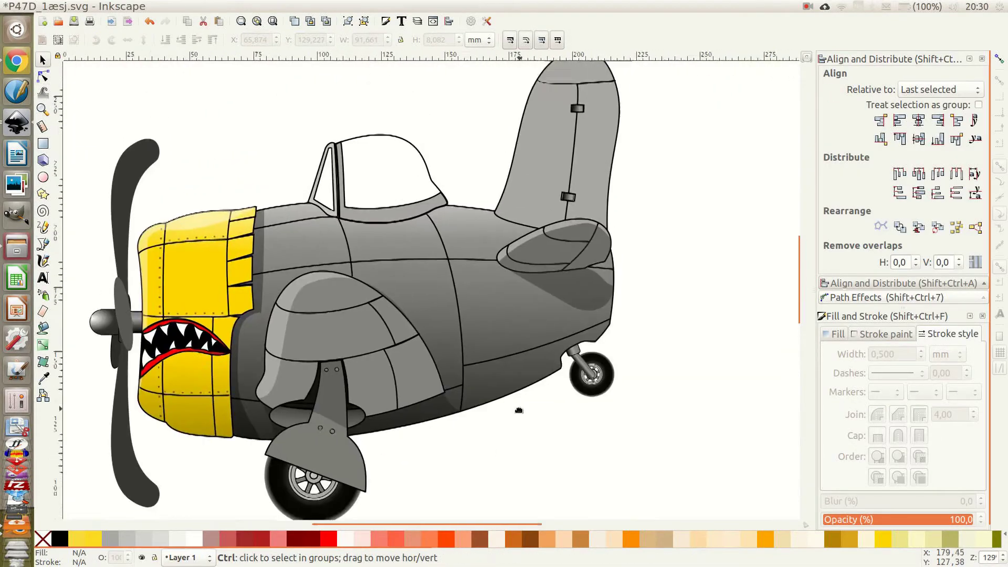
{"action": "left_click", "coordinate": [607, 219]}
{"action": "key", "text": "grave"}
{"action": "key", "text": "Escape"}
{"action": "left_click", "coordinate": [511, 230]}
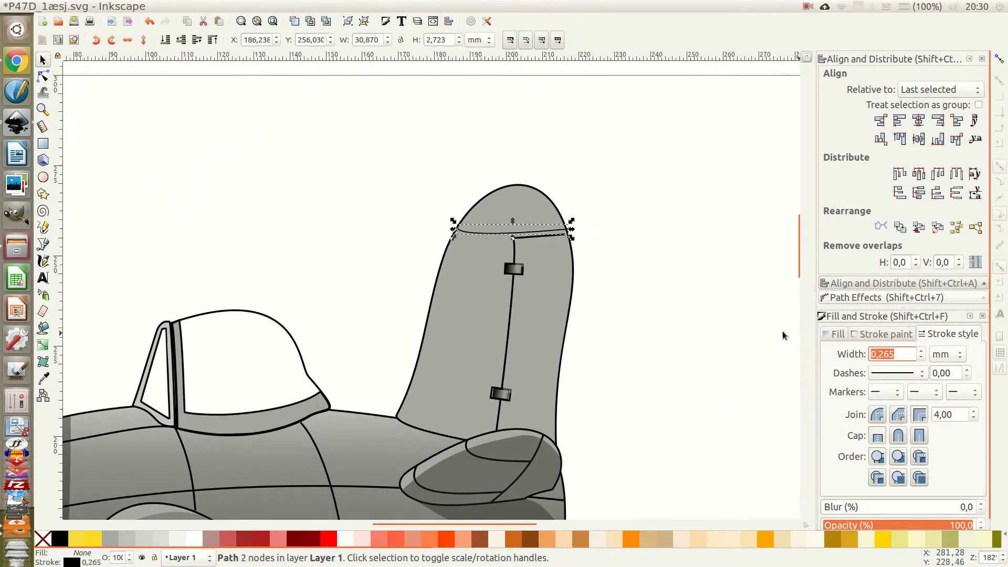
{"action": "left_click", "coordinate": [524, 249]}
{"action": "key", "text": "n"}
{"action": "scroll", "coordinate": [524, 248], "scroll_direction": "up", "scroll_amount": 3, "text": "ctrl"}
{"action": "scroll", "coordinate": [525, 248], "scroll_direction": "down", "scroll_amount": 3, "text": "ctrl"}
{"action": "key", "text": "s"}
{"action": "key", "text": "Escape"}
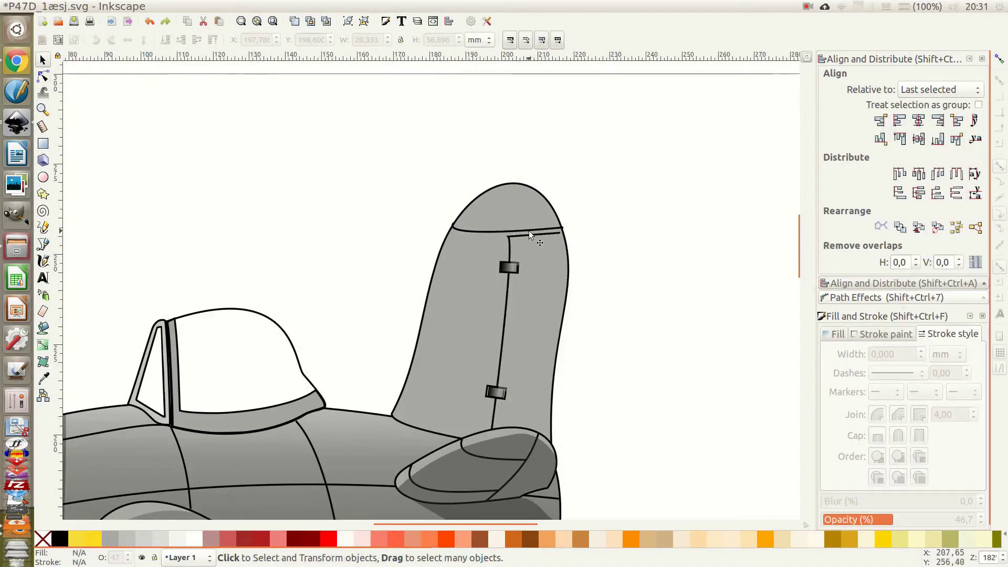
Replace the old fin hinge line with a new one from the fin base to the tip.
{"action": "left_click", "coordinate": [530, 234]}
{"action": "key", "text": "Delete"}
{"action": "key", "text": "b"}
{"action": "left_click", "coordinate": [483, 449]}
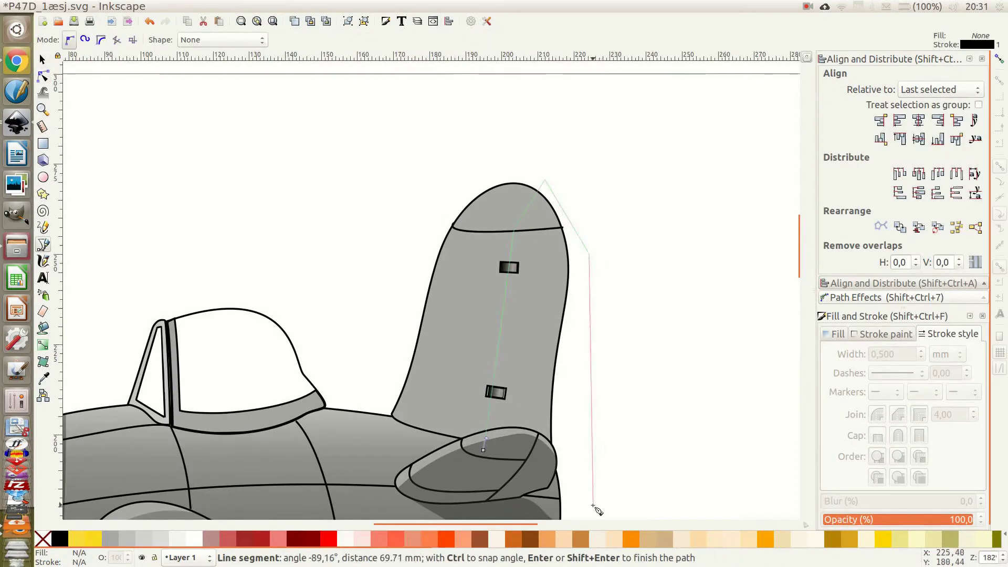
{"action": "double_click", "coordinate": [517, 230]}
{"action": "scroll", "coordinate": [517, 229], "scroll_direction": "up", "scroll_amount": 2, "text": "ctrl"}
{"action": "key", "text": "n"}
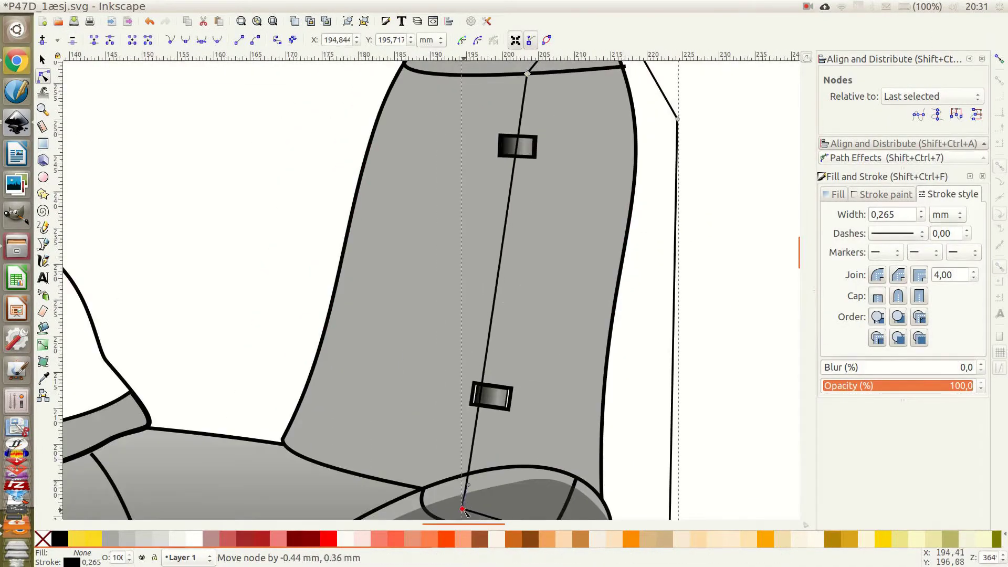
{"action": "left_click_drag", "start_coordinate": [464, 512], "coordinate": [468, 510]}
{"action": "scroll", "coordinate": [519, 236], "scroll_direction": "down", "scroll_amount": 1, "text": "ctrl"}
{"action": "key", "text": "s"}
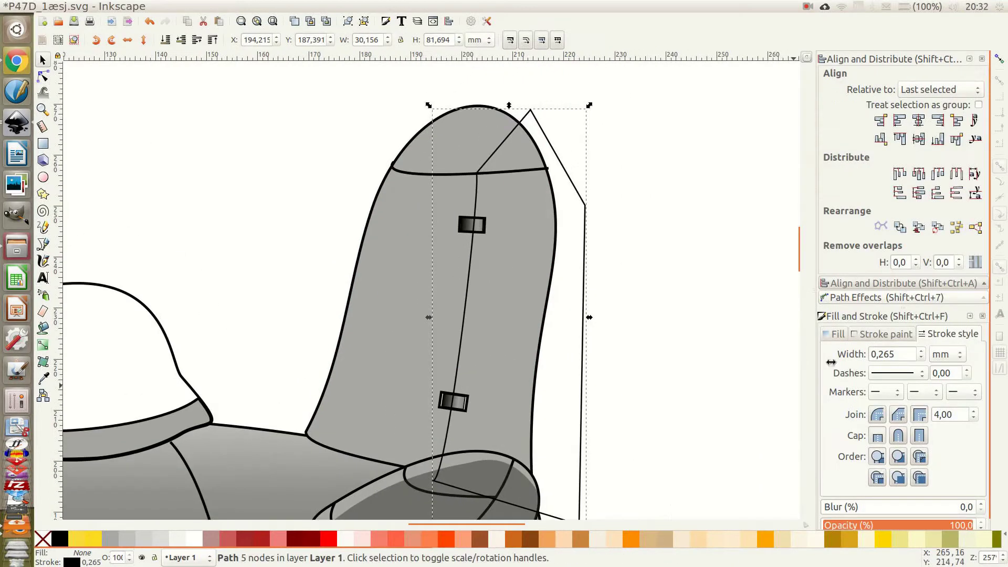
{"action": "key", "text": "ctrl+d"}
Draw the rudder's outlined trim tab and nudge its lower-left corner.
{"action": "key", "text": "b"}
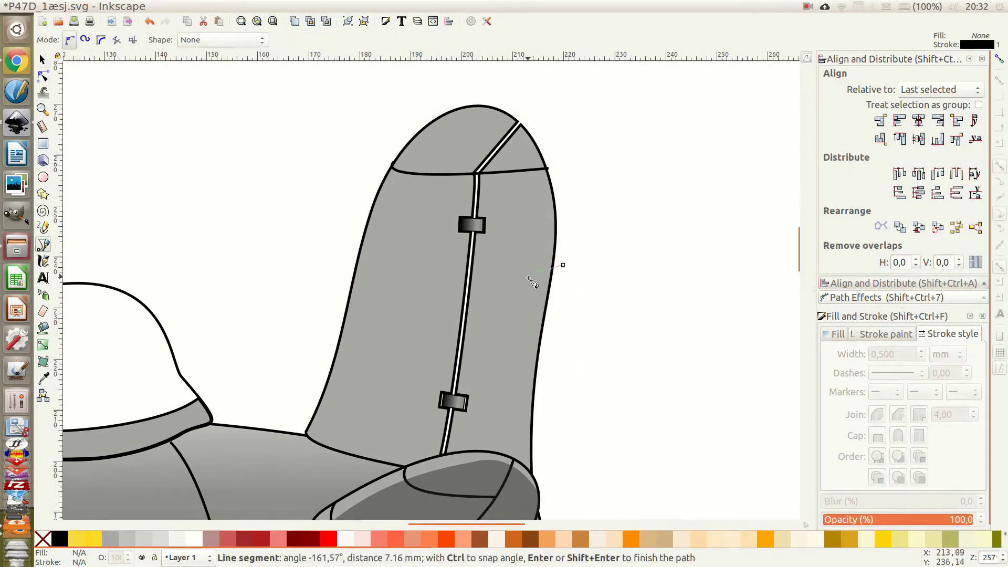
{"action": "left_click", "coordinate": [528, 277]}
{"action": "key", "text": "s"}
{"action": "left_click", "coordinate": [559, 231]}
{"action": "key", "text": "Escape"}
{"action": "scroll", "coordinate": [501, 301], "scroll_direction": "up", "scroll_amount": 2, "text": "ctrl"}
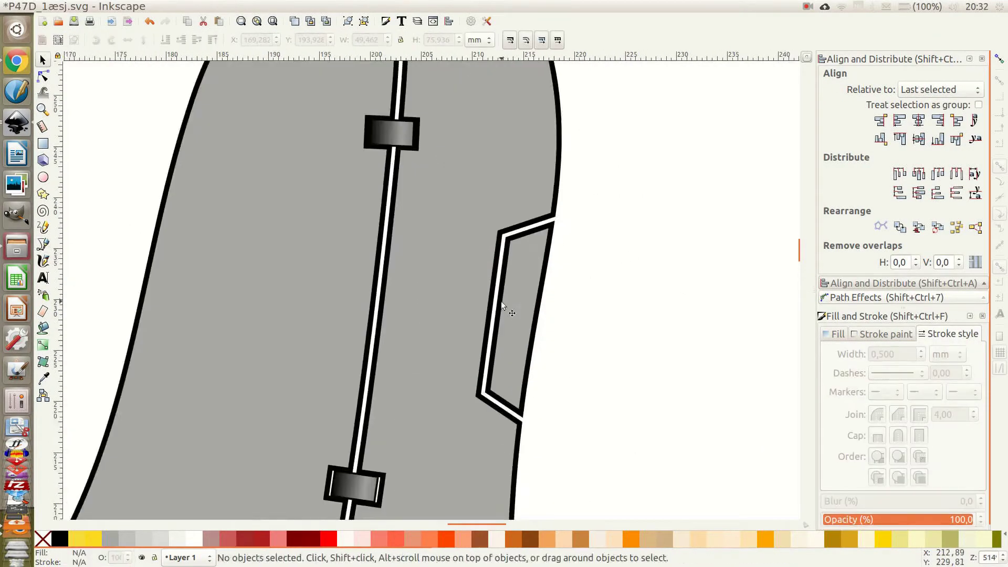
{"action": "double_click", "coordinate": [501, 301]}
{"action": "scroll", "coordinate": [501, 301], "scroll_direction": "up", "scroll_amount": 2, "text": "ctrl"}
{"action": "left_click_drag", "start_coordinate": [493, 380], "coordinate": [488, 381]}
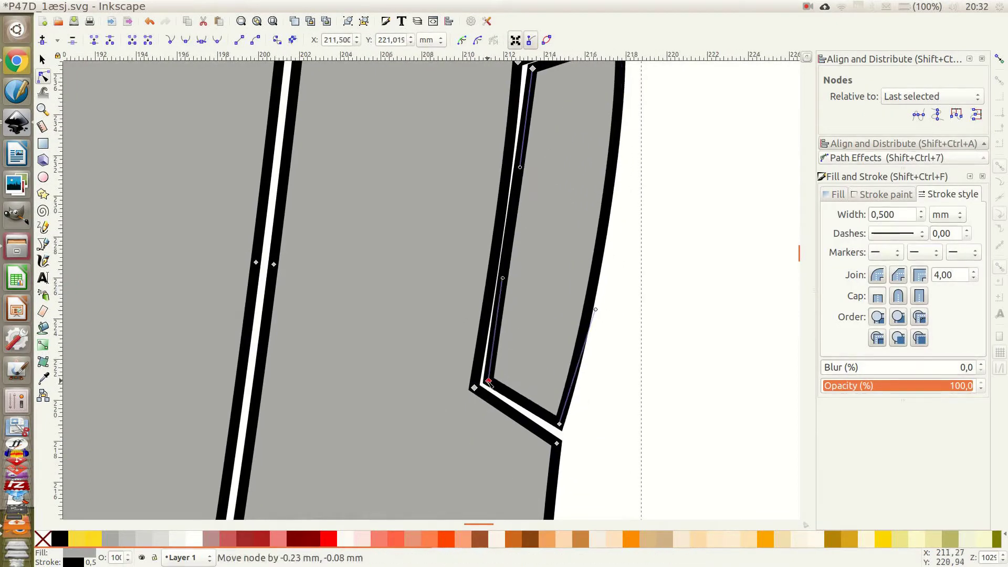
{"action": "scroll", "coordinate": [488, 381], "scroll_direction": "down", "scroll_amount": 6, "text": "ctrl"}
{"action": "scroll", "coordinate": [571, 318], "scroll_direction": "up", "scroll_amount": 1, "text": "ctrl"}
Fill the rudder yellow and adjust the tail's top edge curve.
{"action": "left_click", "coordinate": [877, 548]}
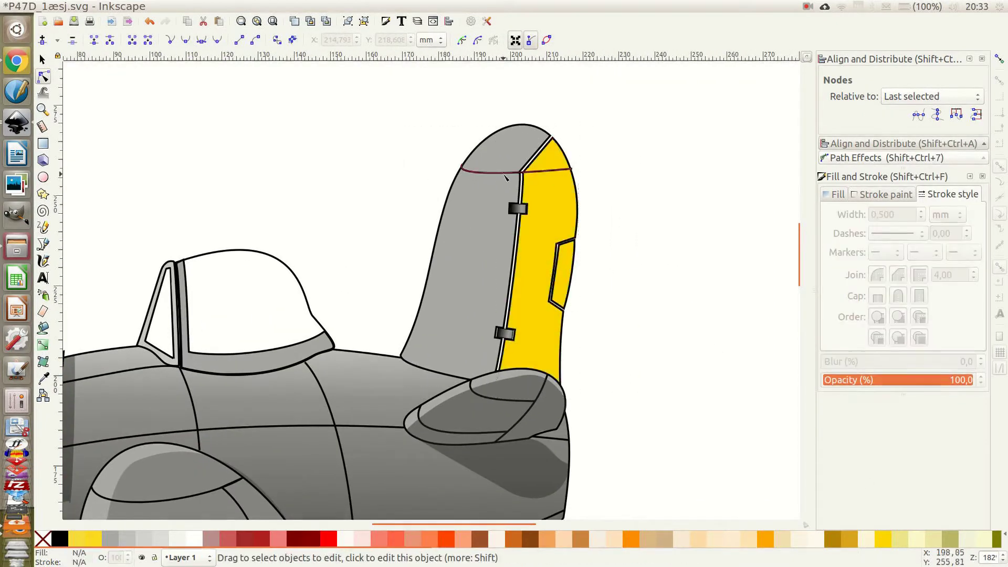
{"action": "scroll", "coordinate": [507, 170], "scroll_direction": "up", "scroll_amount": 3, "text": "ctrl"}
{"action": "left_click", "coordinate": [384, 151]}
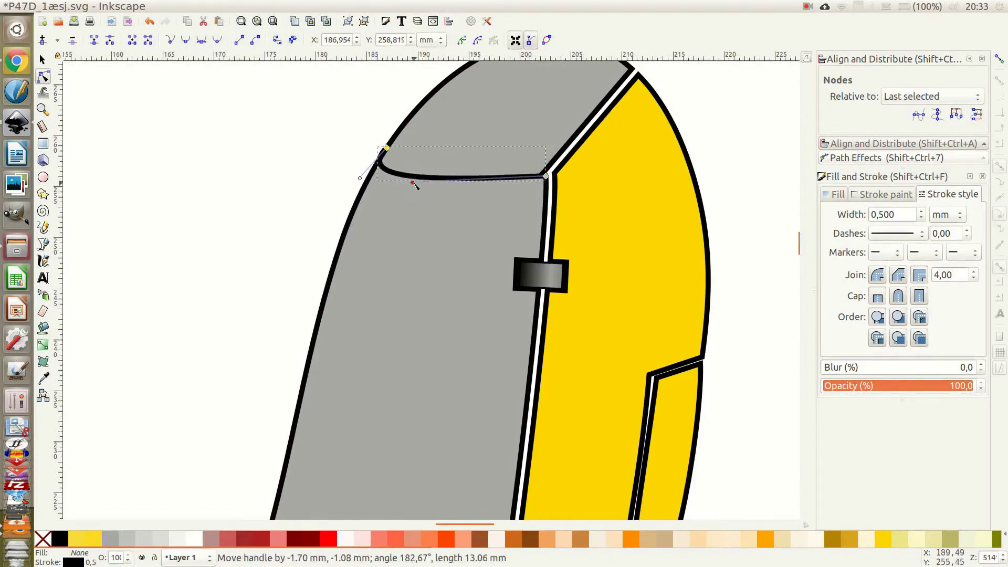
{"action": "scroll", "coordinate": [637, 164], "scroll_direction": "down", "scroll_amount": 2, "text": "ctrl"}
{"action": "scroll", "coordinate": [336, 335], "scroll_direction": "up", "scroll_amount": 6, "text": "ctrl"}
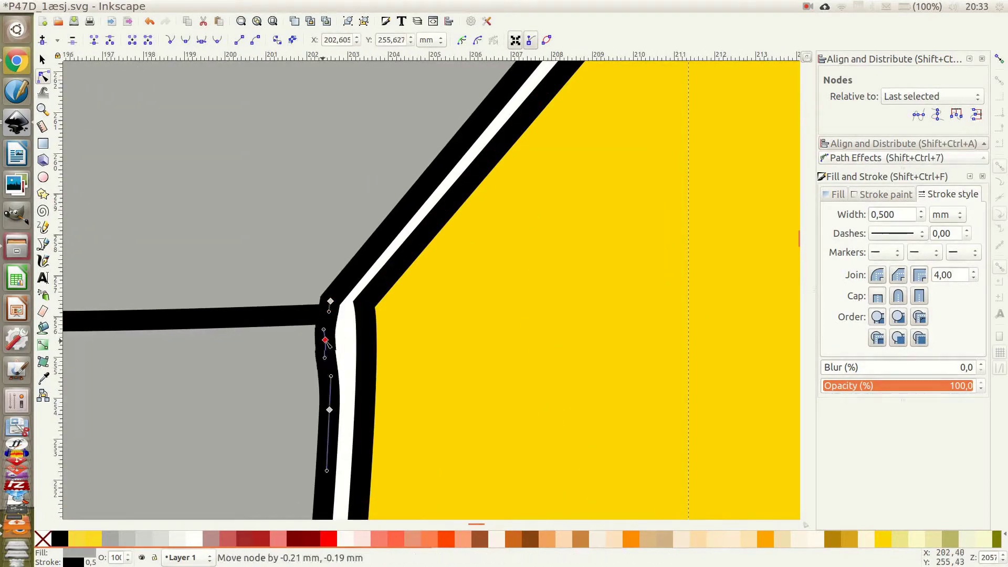
{"action": "scroll", "coordinate": [326, 342], "scroll_direction": "down", "scroll_amount": 5, "text": "ctrl"}
{"action": "left_click", "coordinate": [617, 298]}
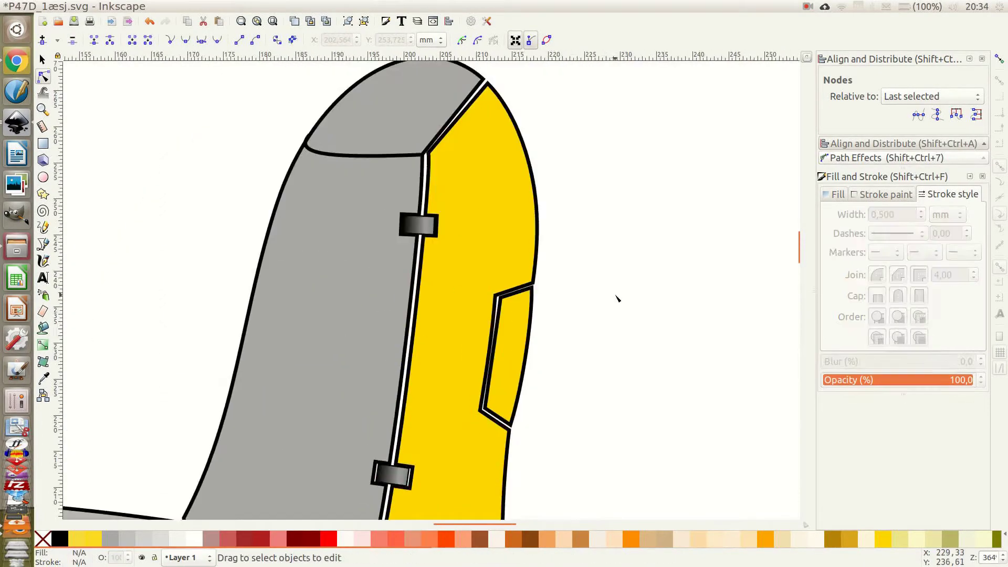
{"action": "scroll", "coordinate": [409, 364], "scroll_direction": "up", "scroll_amount": 2, "text": "ctrl"}
{"action": "scroll", "coordinate": [714, 366], "scroll_direction": "down", "scroll_amount": 4, "text": "ctrl"}
{"action": "scroll", "coordinate": [714, 367], "scroll_direction": "up", "scroll_amount": 1, "text": "ctrl"}
{"action": "scroll", "coordinate": [562, 210], "scroll_direction": "up", "scroll_amount": 2, "text": "ctrl"}
Pen-draw a closed strip shape along the rudder's hinge line.
{"action": "key", "text": "b"}
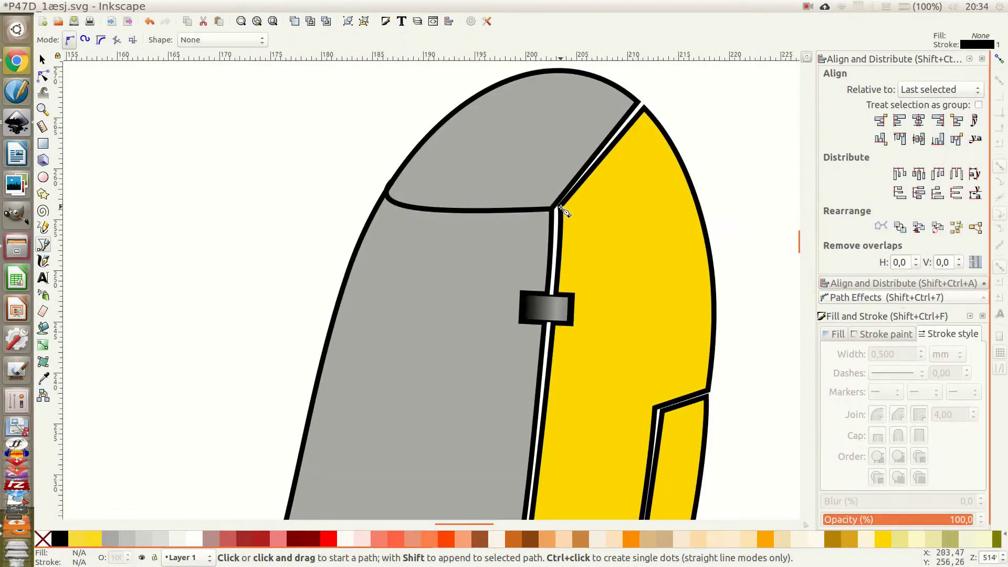
{"action": "left_click", "coordinate": [562, 210]}
{"action": "scroll", "coordinate": [562, 210], "scroll_direction": "down", "scroll_amount": 3, "text": "ctrl"}
{"action": "left_click", "coordinate": [576, 374]}
{"action": "left_click", "coordinate": [587, 153]}
Shift the strip's bottom corner left, fill it black with no stroke, and make it translucent.
{"action": "key", "text": "n"}
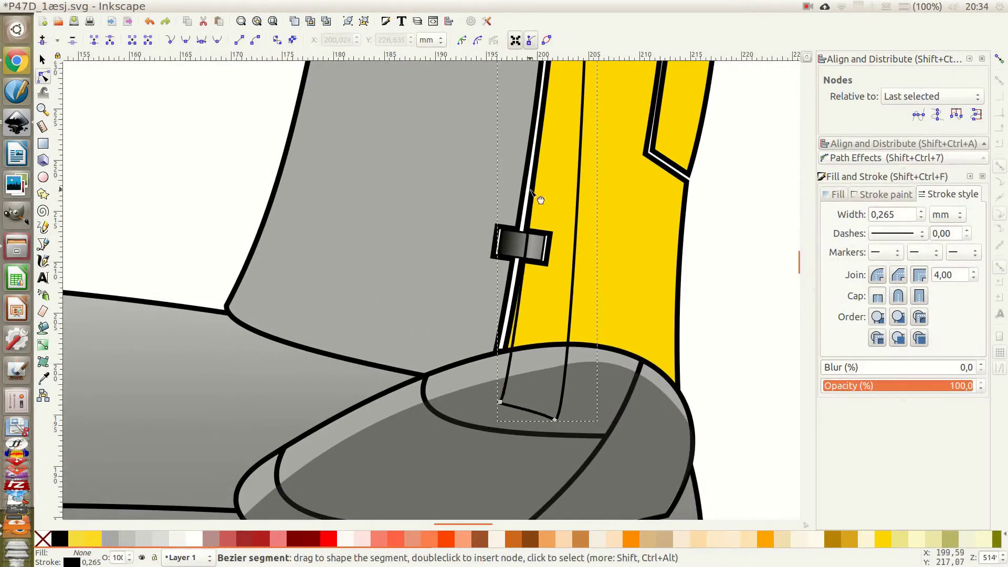
{"action": "left_click", "coordinate": [490, 400]}
{"action": "key", "text": "minus"}
{"action": "key", "text": "minus"}
{"action": "left_click_drag", "start_coordinate": [531, 461], "coordinate": [523, 461]}
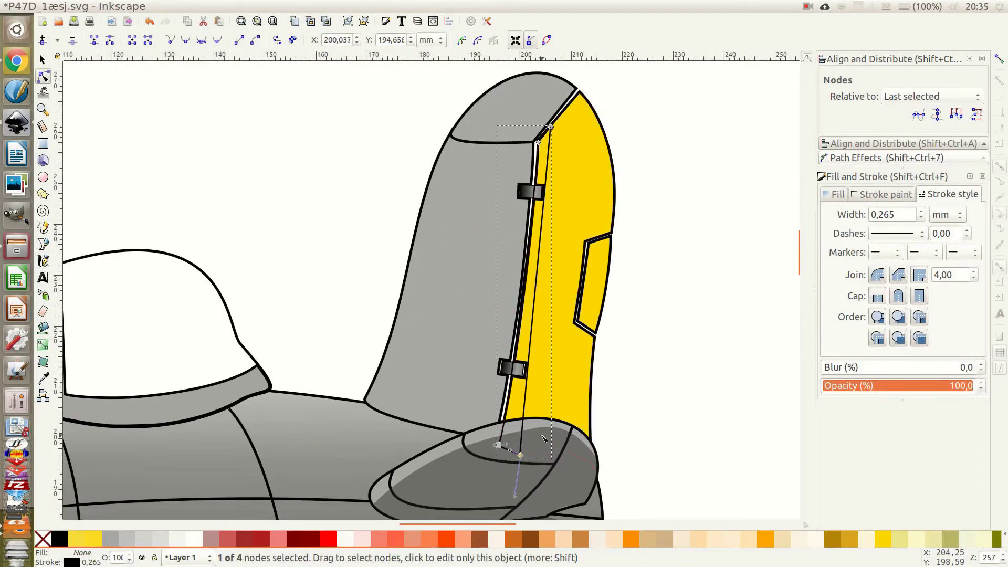
{"action": "left_click", "coordinate": [59, 538]}
{"action": "left_click", "coordinate": [43, 538], "text": "shift"}
{"action": "left_click_drag", "start_coordinate": [971, 385], "coordinate": [850, 385]}
Reselect the shadow strip and set its opacity to about 47%.
{"action": "left_click", "coordinate": [42, 59]}
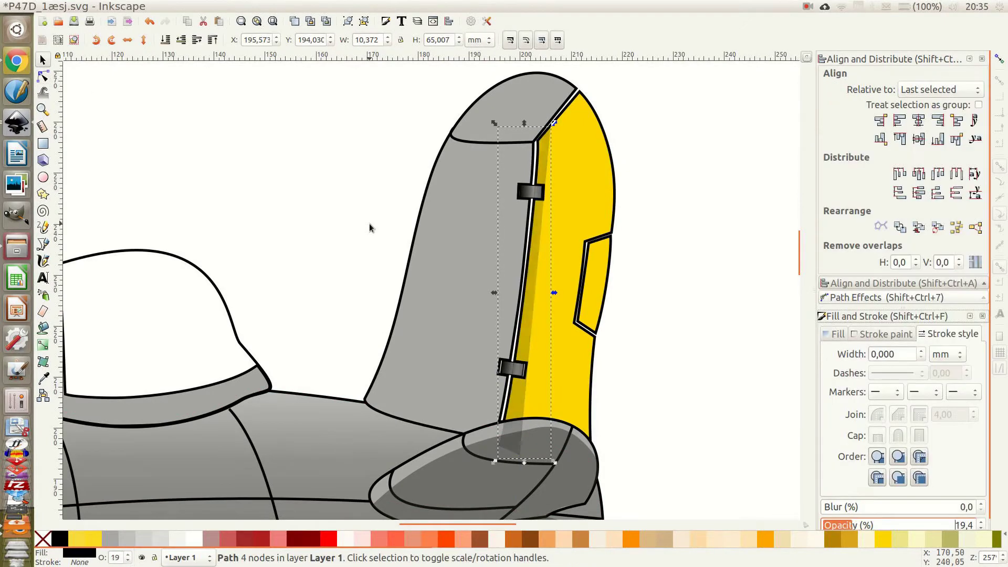
{"action": "left_click", "coordinate": [603, 243]}
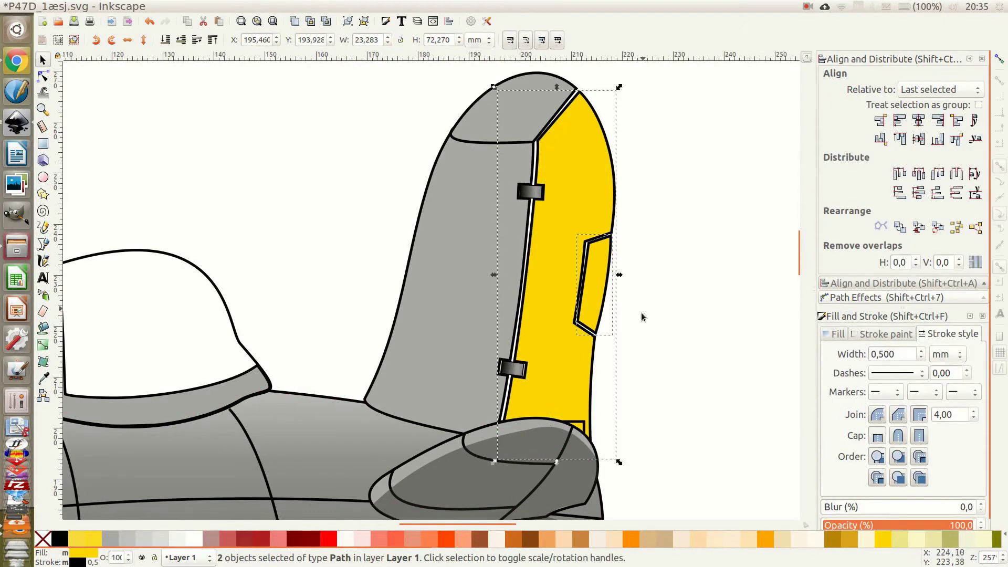
{"action": "key", "text": "minus"}
{"action": "left_click", "coordinate": [593, 326]}
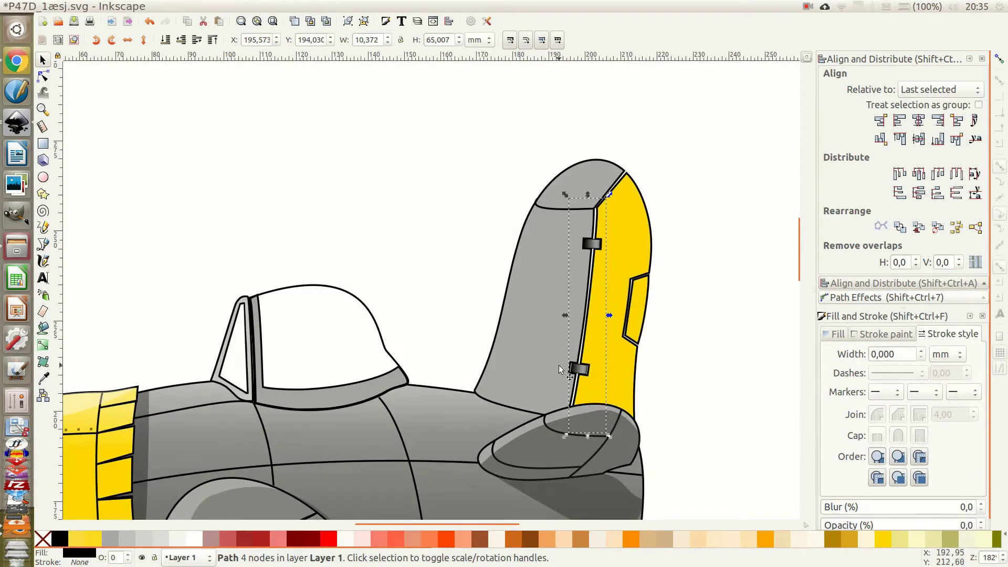
{"action": "key", "text": "plus"}
{"action": "left_click", "coordinate": [834, 334]}
{"action": "left_click_drag", "start_coordinate": [829, 519], "coordinate": [894, 519]}
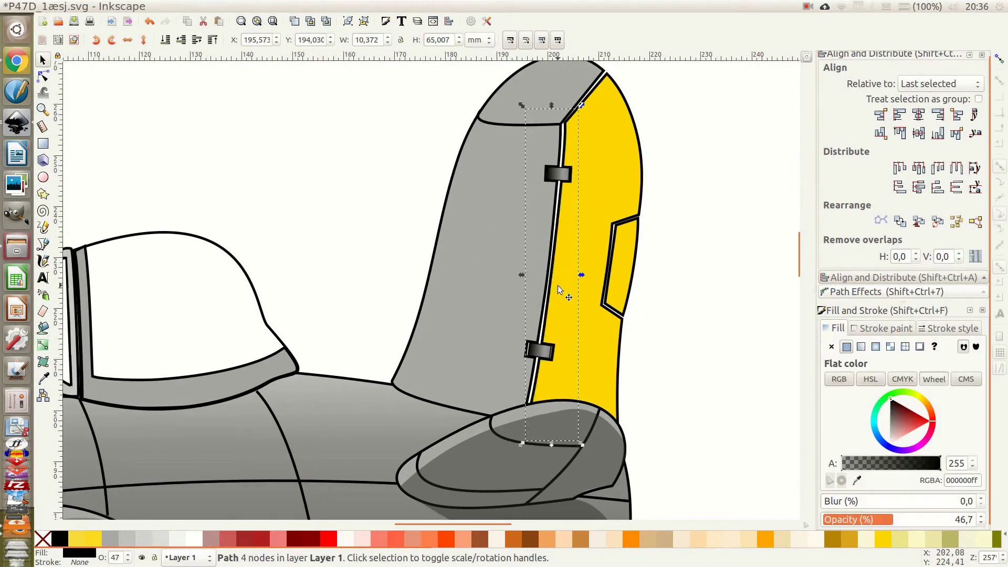
{"action": "key", "text": "Escape"}
Draw a shading shape over the tail fin and rudder, filled black at 12.1% opacity.
{"action": "key", "text": "5"}
{"action": "key", "text": "b"}
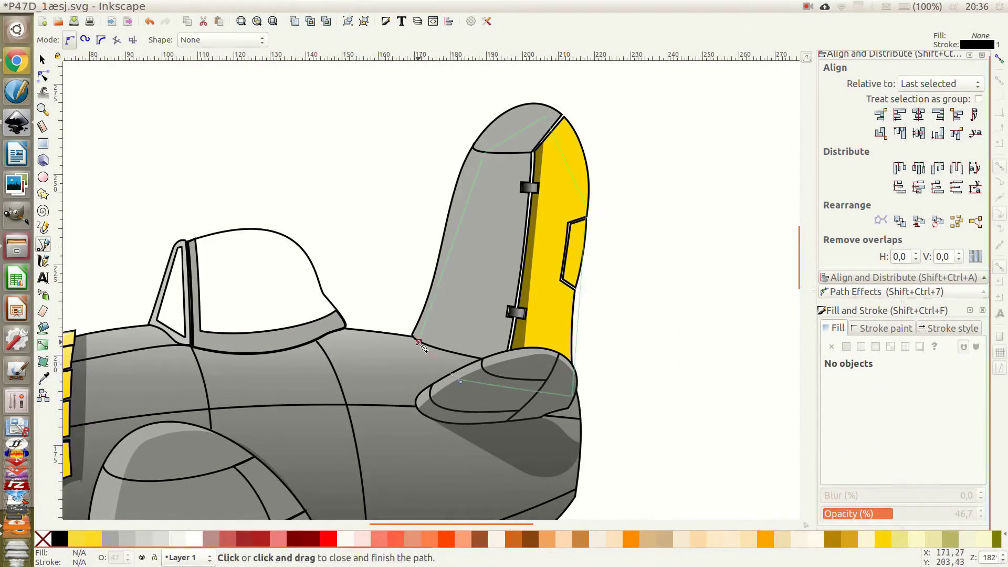
{"action": "left_click", "coordinate": [419, 343]}
{"action": "key", "text": "n"}
{"action": "key", "text": "ctrl+a"}
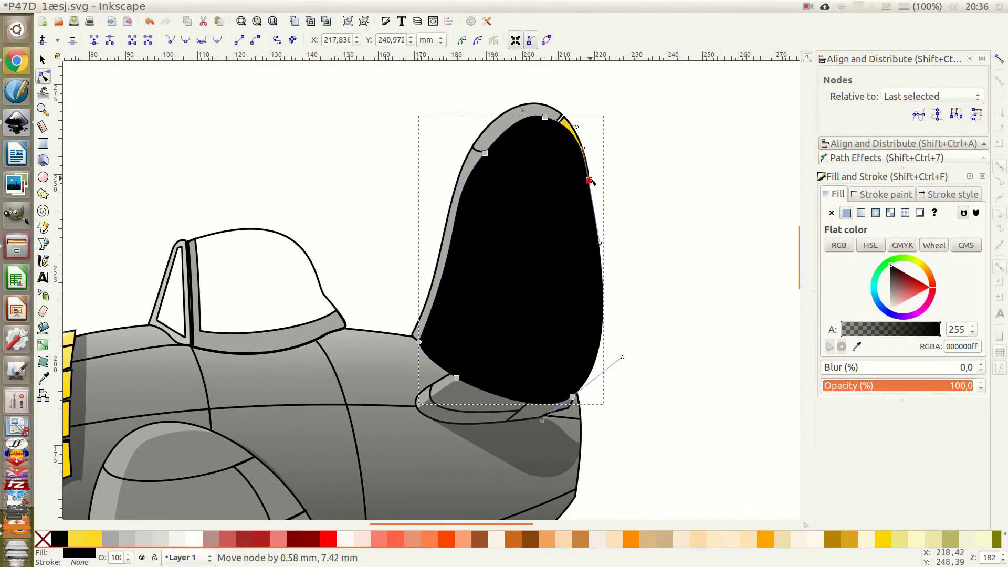
{"action": "key", "text": "plus"}
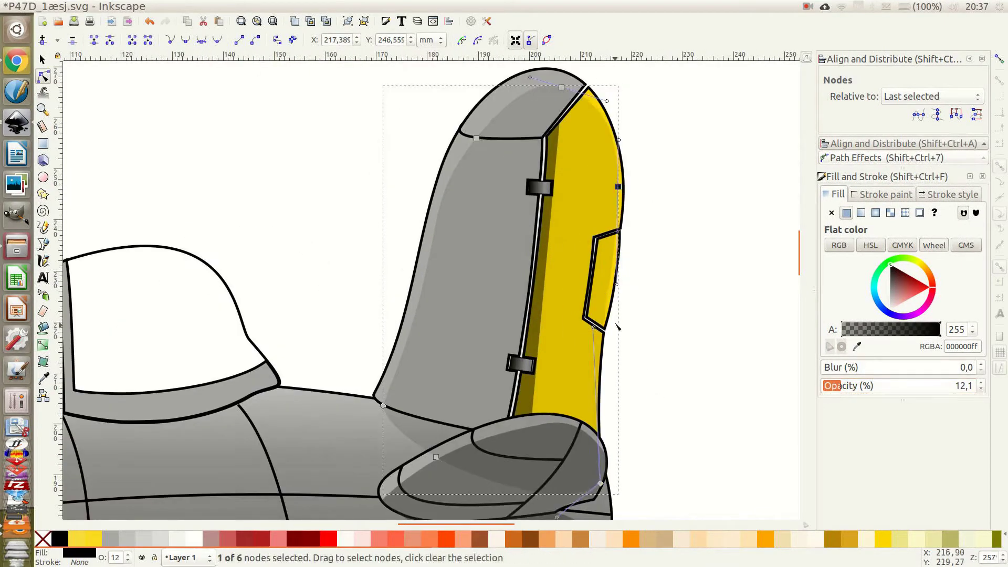
{"action": "key", "text": "s"}
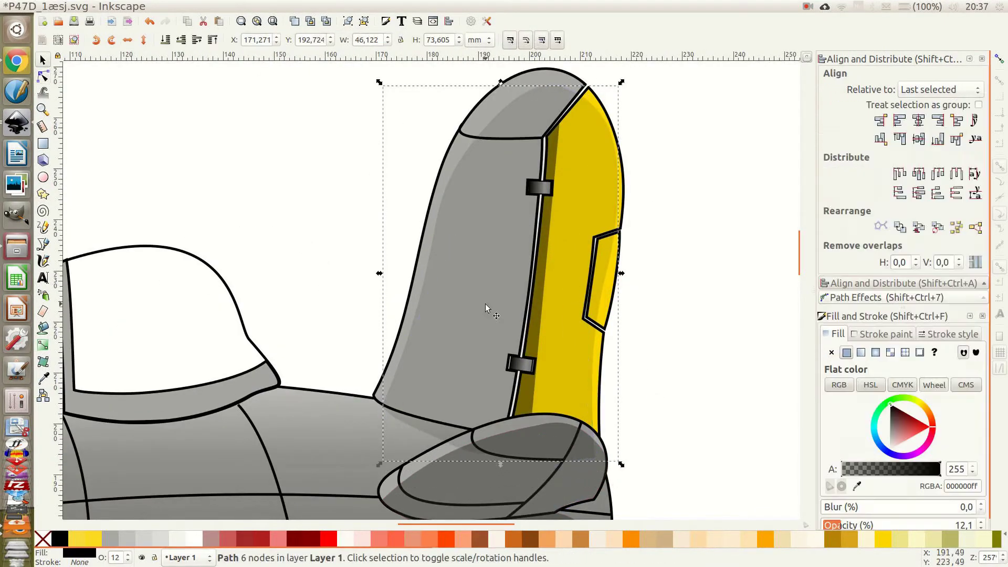
{"action": "key", "text": "5"}
Outline a highlight strip along the tail fin's leading edge.
{"action": "left_click", "coordinate": [529, 162]}
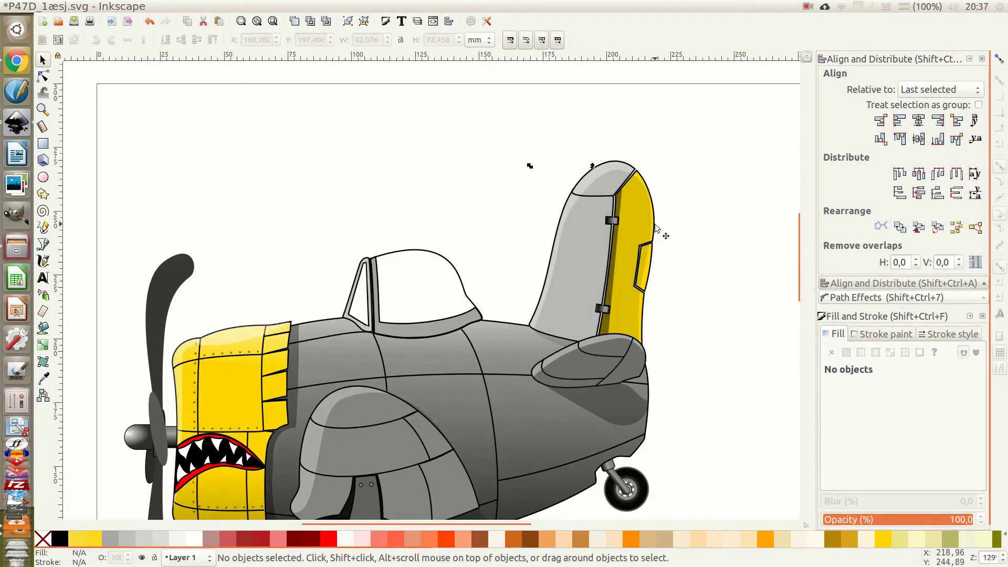
{"action": "left_click", "coordinate": [636, 225]}
{"action": "key", "text": "3"}
{"action": "key", "text": "Escape"}
{"action": "key", "text": "5"}
{"action": "scroll", "coordinate": [625, 239], "scroll_direction": "up", "scroll_amount": 3}
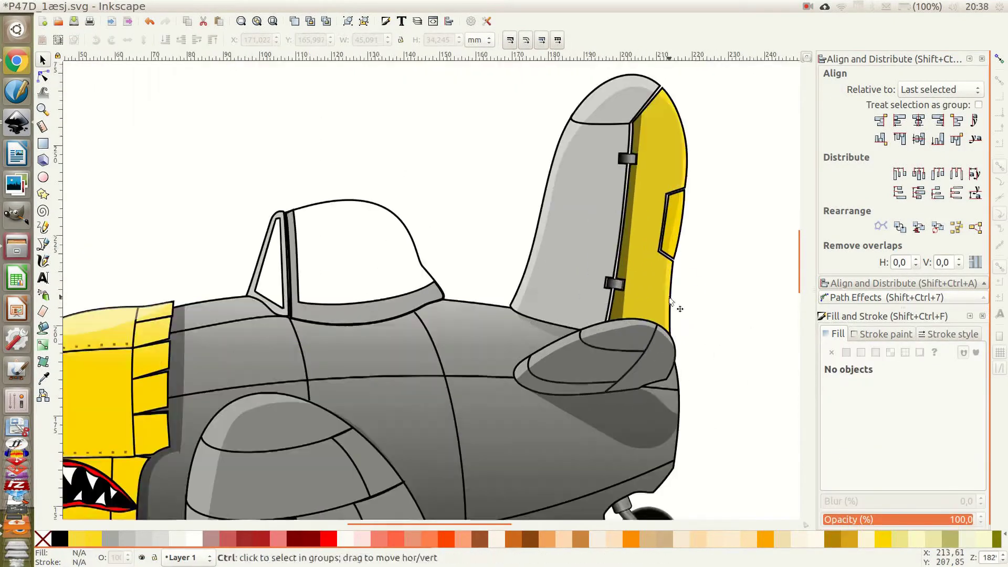
{"action": "key", "text": "b"}
{"action": "double_click", "coordinate": [529, 317]}
{"action": "key", "text": "n"}
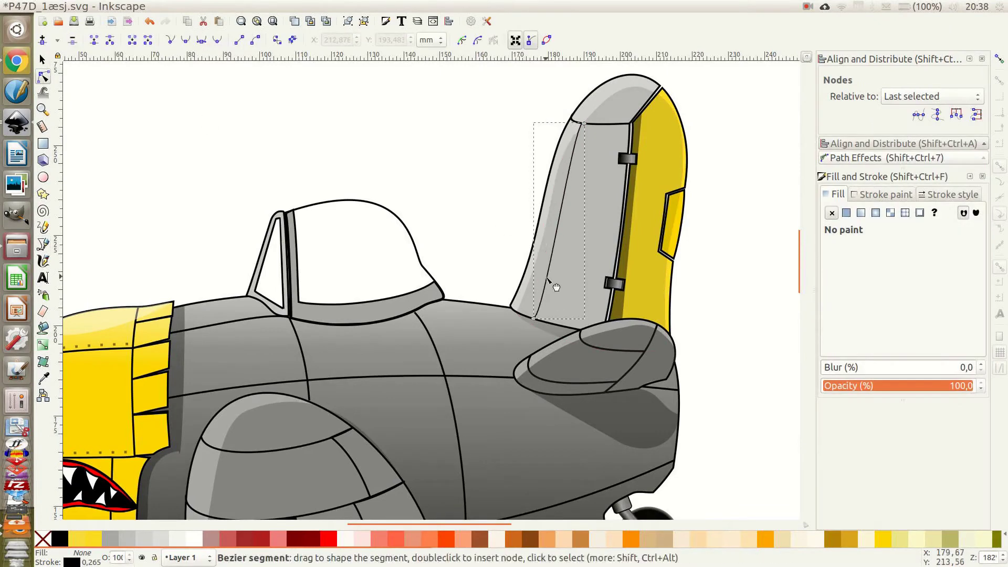
{"action": "left_click", "coordinate": [447, 169]}
{"action": "key", "text": "asterisk"}
Draw a randomized seven-point star at full opacity beside the tail fin.
{"action": "key", "text": "3"}
{"action": "left_click_drag", "start_coordinate": [303, 152], "coordinate": [353, 203]}
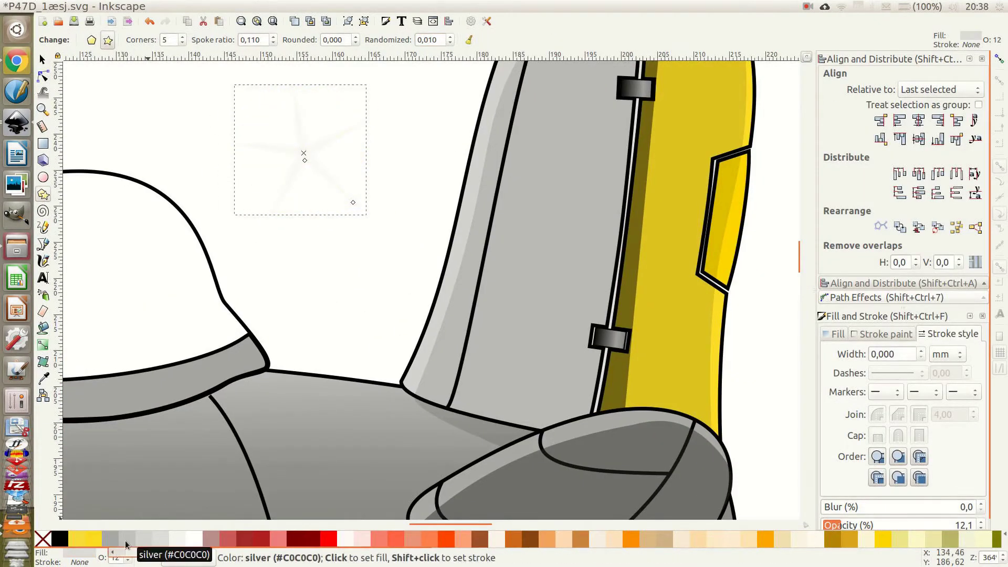
{"action": "left_click_drag", "start_coordinate": [842, 526], "coordinate": [976, 525]}
{"action": "left_click", "coordinate": [182, 36]}
{"action": "left_click", "coordinate": [182, 36]}
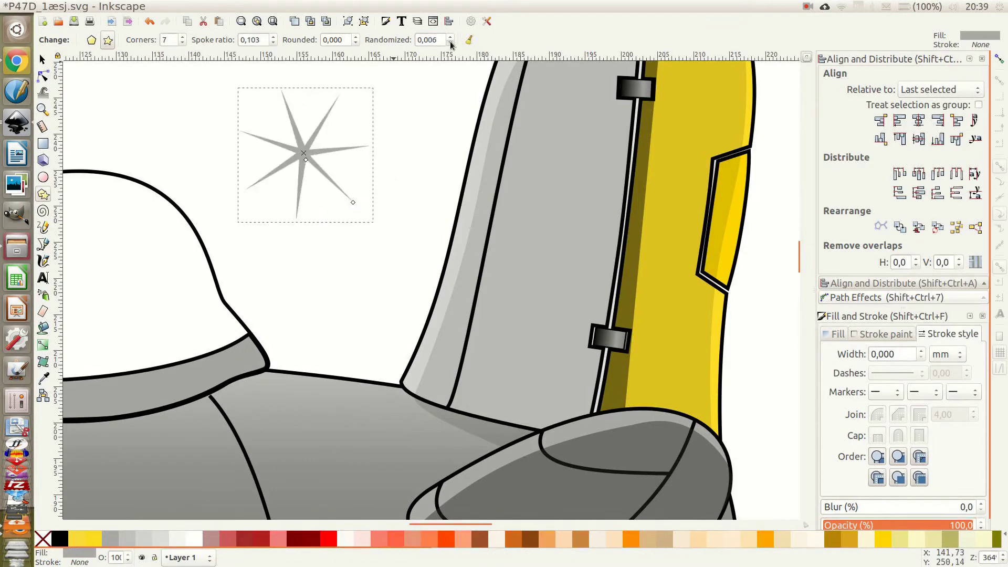
{"action": "left_click", "coordinate": [450, 43]}
{"action": "triple_click", "coordinate": [431, 40]}
{"action": "type", "text": "0,s"}
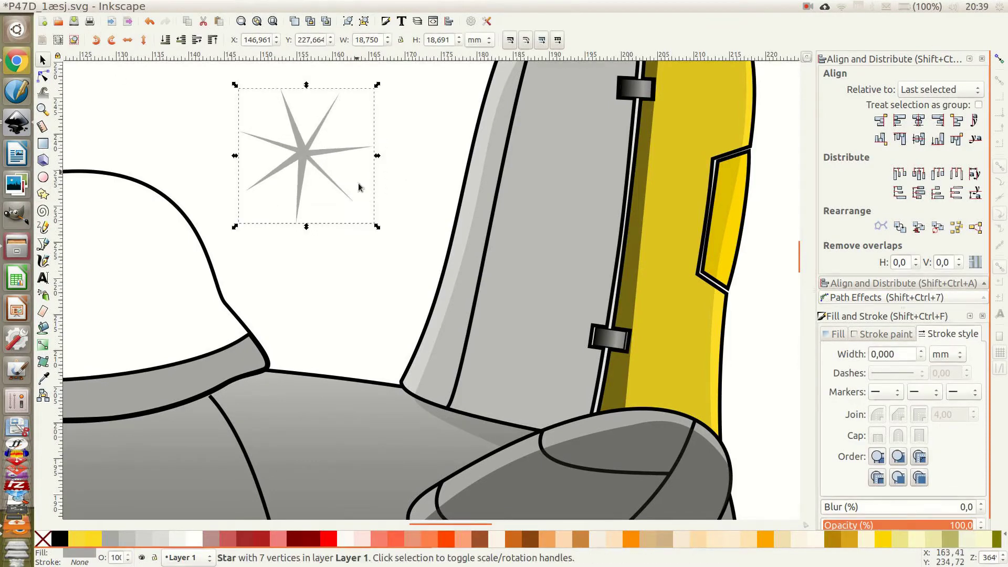
Duplicate the star and fatten its inner radius.
{"action": "key", "text": "ctrl+d"}
{"action": "key", "text": "bracketleft"}
{"action": "key", "text": "F9"}
{"action": "mouse_move", "coordinate": [310, 159]}
{"action": "left_mouse_down"}
{"action": "mouse_move", "coordinate": [314, 177]}
{"action": "mouse_move", "coordinate": [322, 172]}
{"action": "left_mouse_up"}
Add a blurred black circle at the star's centre and shrink the decal to about half.
{"action": "key", "text": "F1"}
{"action": "key", "text": "F5"}
{"action": "key", "text": "F1"}
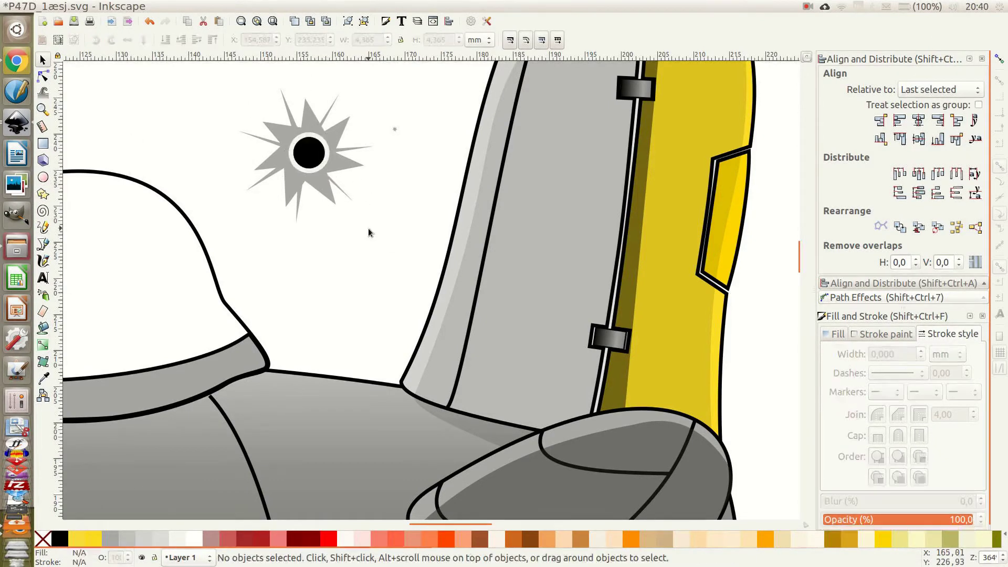
{"action": "scroll", "coordinate": [329, 138], "scroll_direction": "up", "scroll_amount": 3}
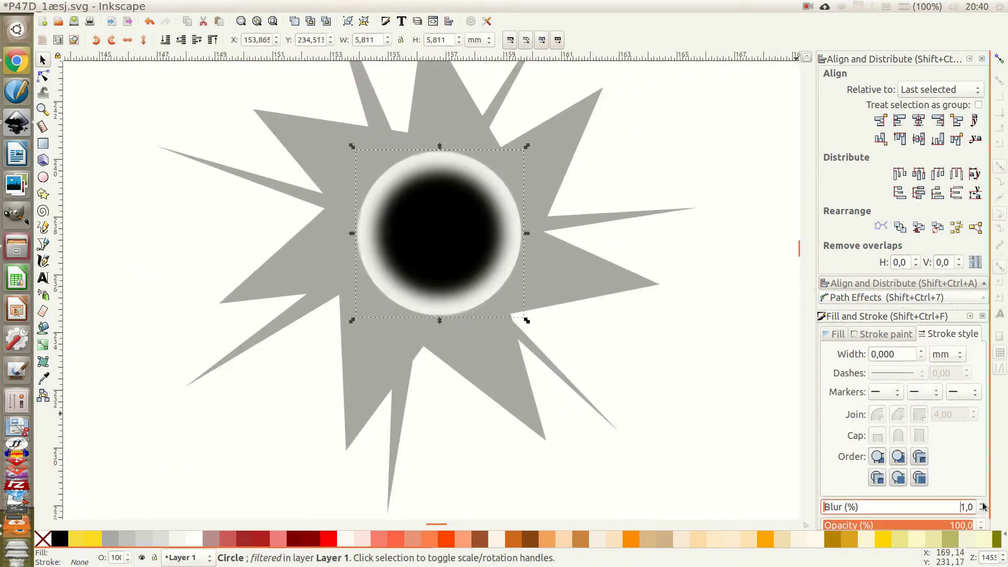
{"action": "left_click", "coordinate": [981, 504]}
{"action": "left_click", "coordinate": [981, 505]}
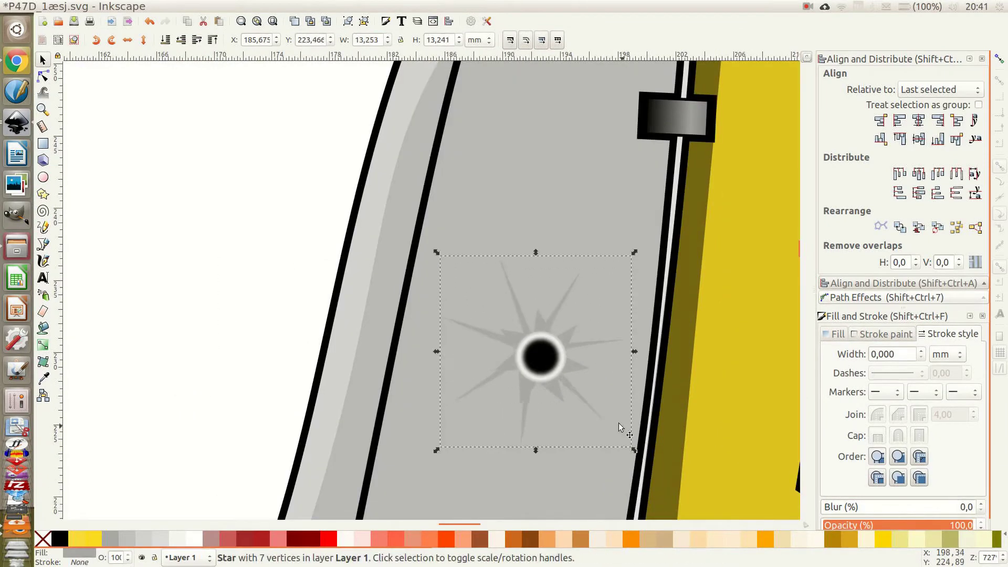
{"action": "left_click_drag", "start_coordinate": [633, 449], "coordinate": [593, 408]}
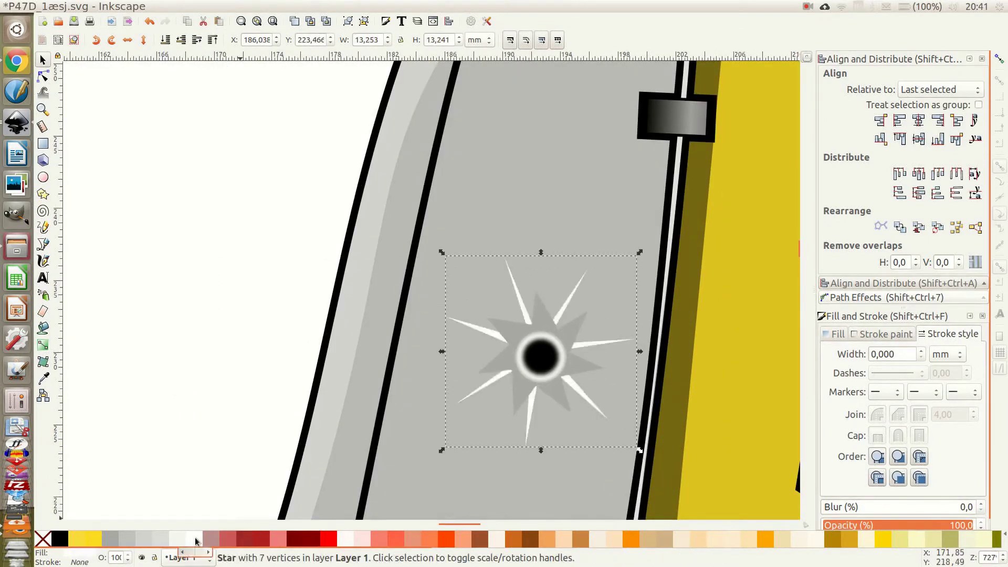
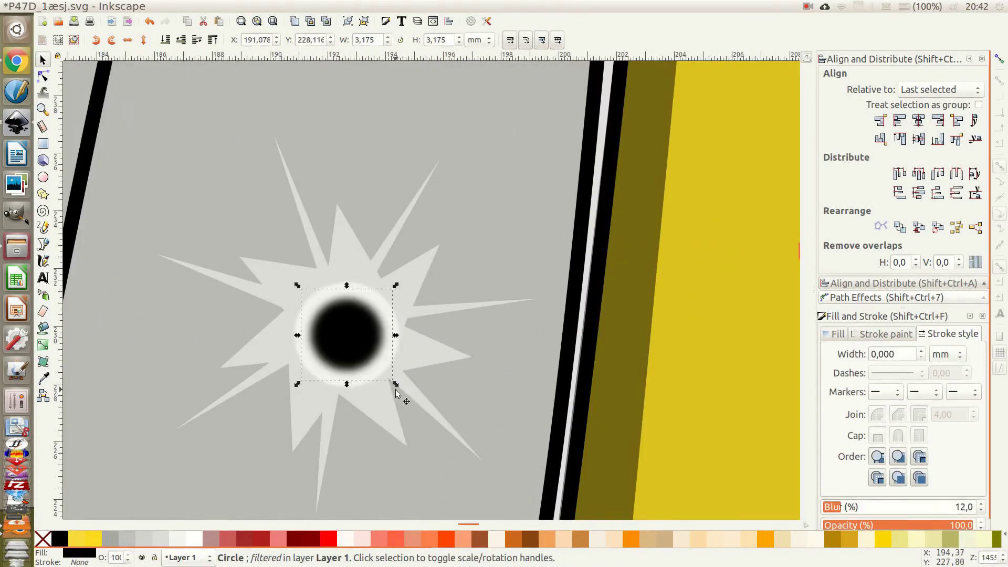
Soften the blur around the first bullet hole's centre and adjust its star burst.
{"action": "left_click_drag", "start_coordinate": [396, 384], "coordinate": [417, 399]}
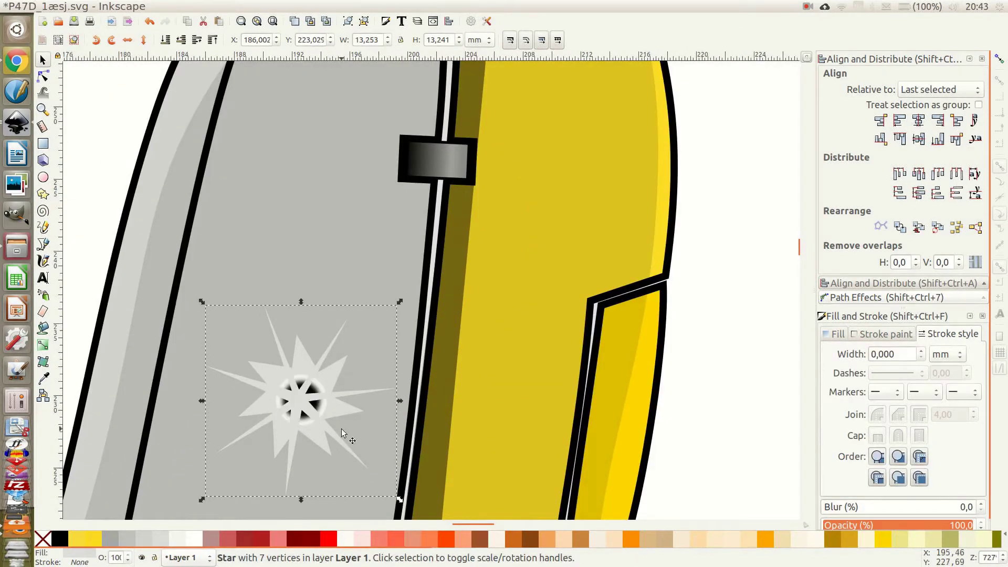
{"action": "double_click", "coordinate": [342, 432]}
{"action": "key", "text": "s"}
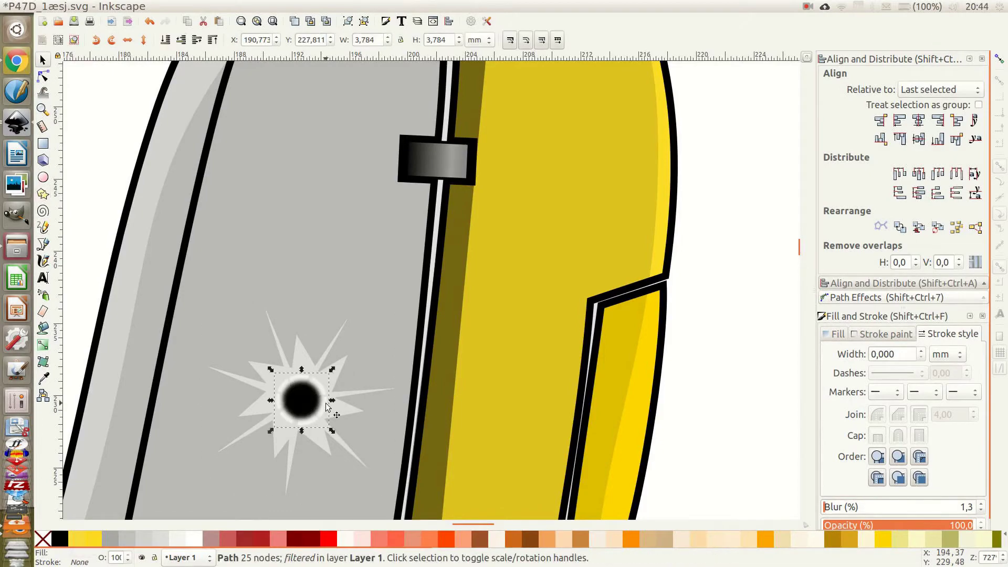
{"action": "scroll", "coordinate": [310, 426], "scroll_direction": "down", "scroll_amount": 1}
{"action": "scroll", "coordinate": [310, 426], "scroll_direction": "down", "scroll_amount": 1}
Duplicate the bullet-hole group and place the copy below the first one.
{"action": "left_click", "coordinate": [308, 426]}
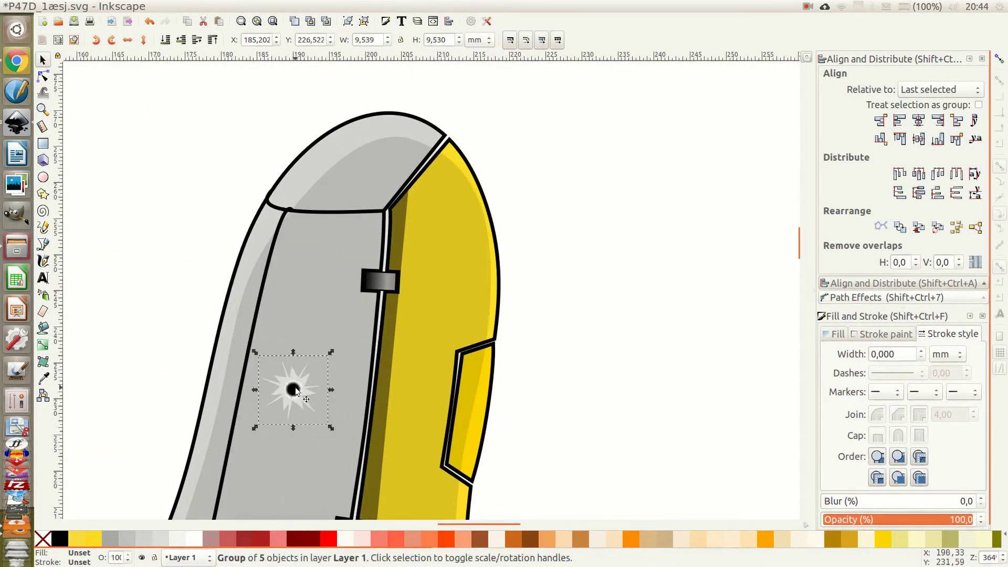
{"action": "key", "text": "ctrl+d"}
{"action": "scroll", "coordinate": [308, 426], "scroll_direction": "down", "scroll_amount": 1}
{"action": "left_click_drag", "start_coordinate": [309, 426], "coordinate": [368, 310]}
{"action": "scroll", "coordinate": [364, 315], "scroll_direction": "down", "scroll_amount": 4}
{"action": "scroll", "coordinate": [449, 225], "scroll_direction": "up", "scroll_amount": 3}
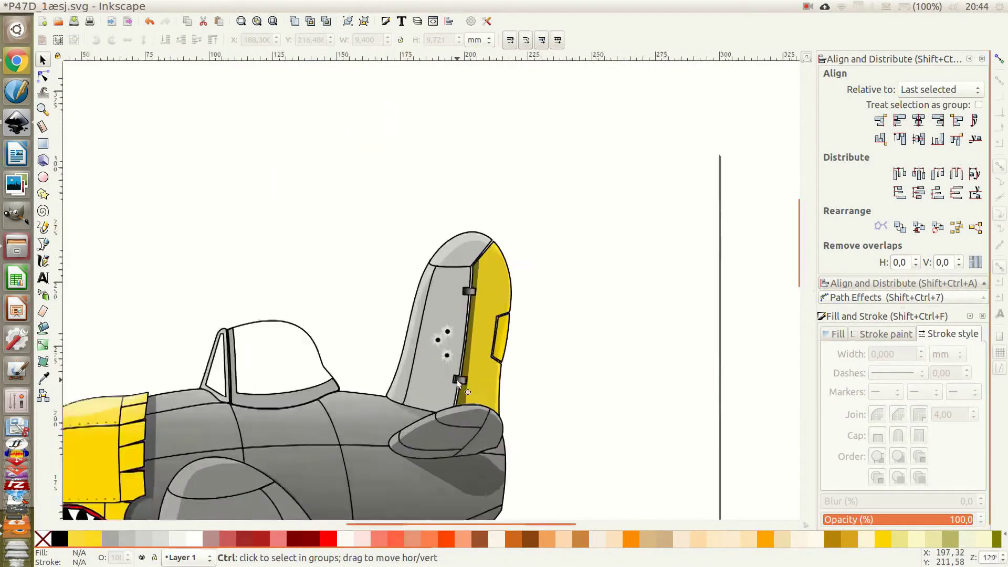
{"action": "scroll", "coordinate": [449, 225], "scroll_direction": "up", "scroll_amount": 5}
Reshape a spike of the lower star burst with the Node tool.
{"action": "key", "text": "n"}
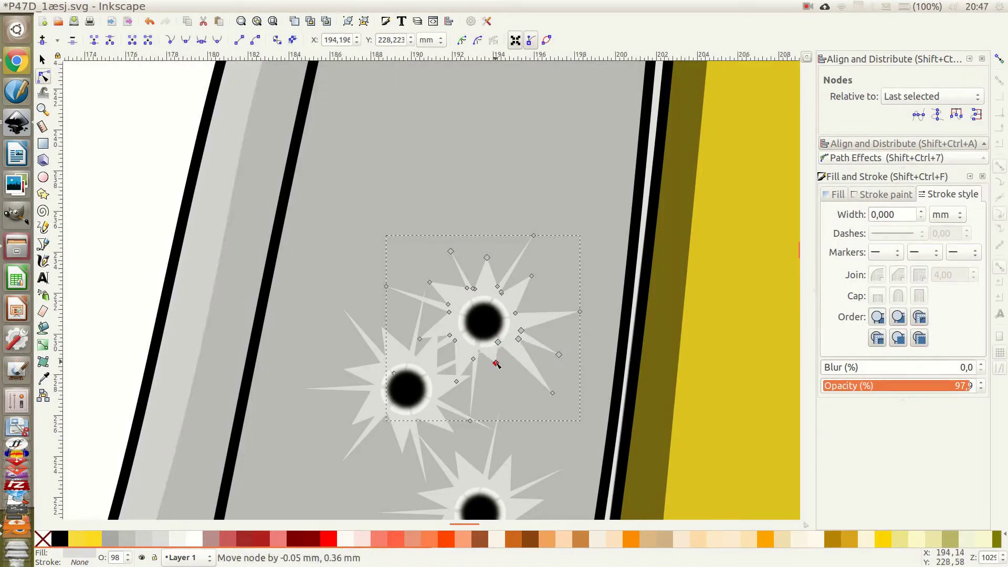
{"action": "key", "text": "s"}
{"action": "left_click", "coordinate": [360, 330], "text": "ctrl"}
{"action": "key", "text": "n"}
{"action": "left_click_drag", "start_coordinate": [342, 370], "coordinate": [353, 365]}
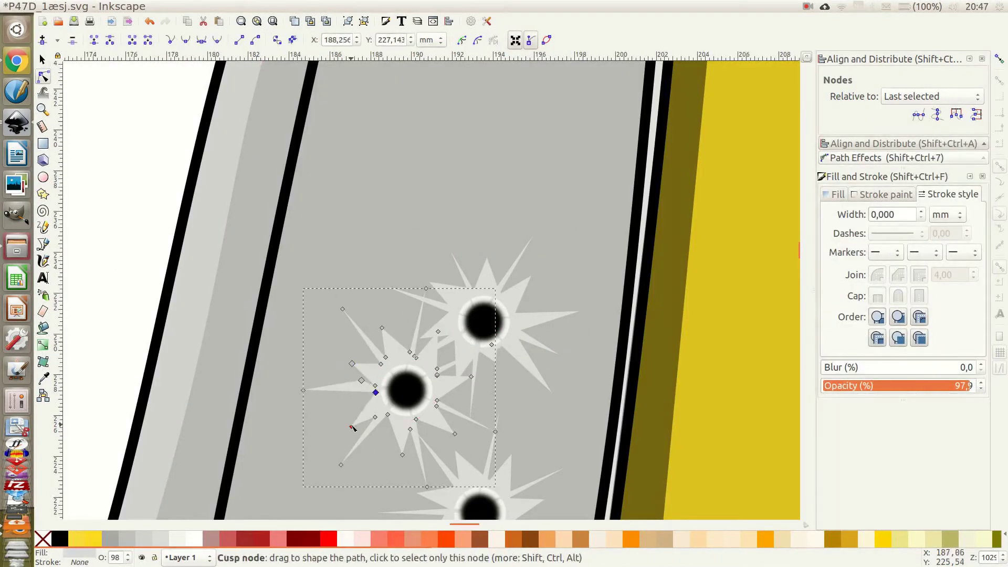
Shift the lower-left bullet hole slightly into position, then deselect.
{"action": "left_click", "coordinate": [43, 59]}
{"action": "left_click_drag", "start_coordinate": [417, 383], "coordinate": [441, 345]}
{"action": "left_click", "coordinate": [454, 317]}
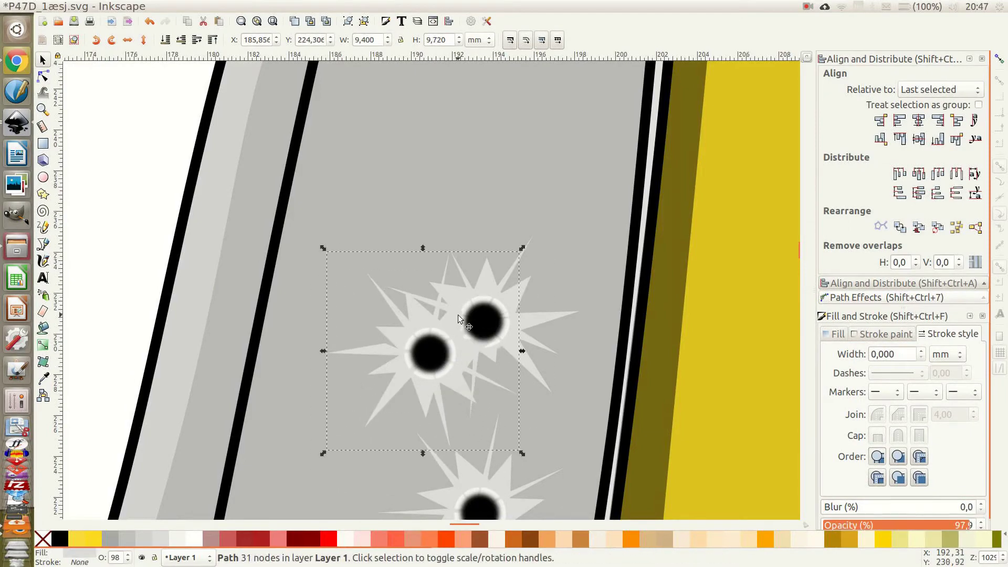
{"action": "key", "text": "Escape"}
{"action": "scroll", "coordinate": [231, 271], "scroll_direction": "down", "scroll_amount": 2}
{"action": "scroll", "coordinate": [304, 277], "scroll_direction": "down", "scroll_amount": 1}
{"action": "scroll", "coordinate": [456, 278], "scroll_direction": "down", "scroll_amount": 3}
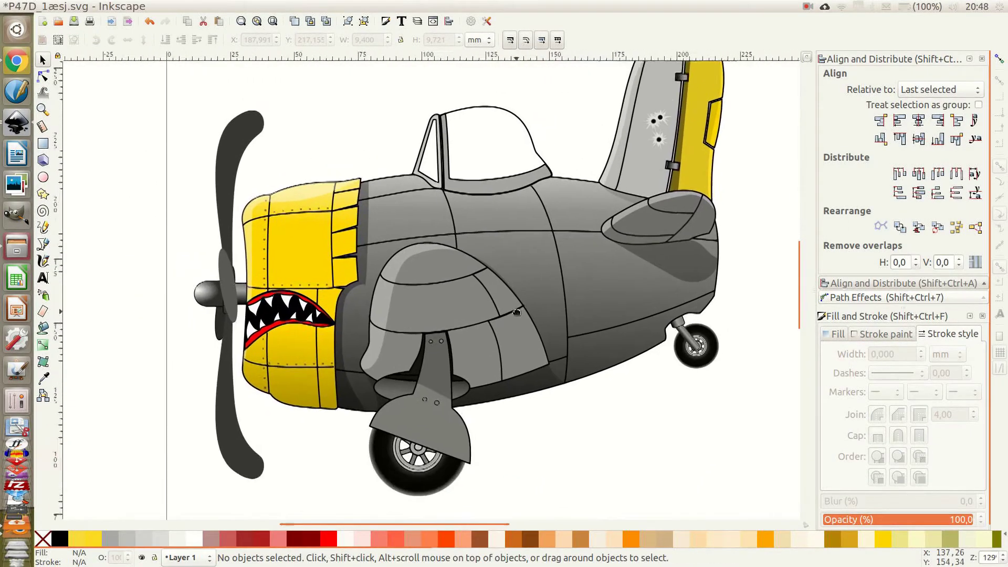
Move the canopy's radial gradient centre up toward the top of the glass.
{"action": "left_click", "coordinate": [362, 210]}
{"action": "left_click", "coordinate": [835, 333]}
{"action": "key", "text": "n"}
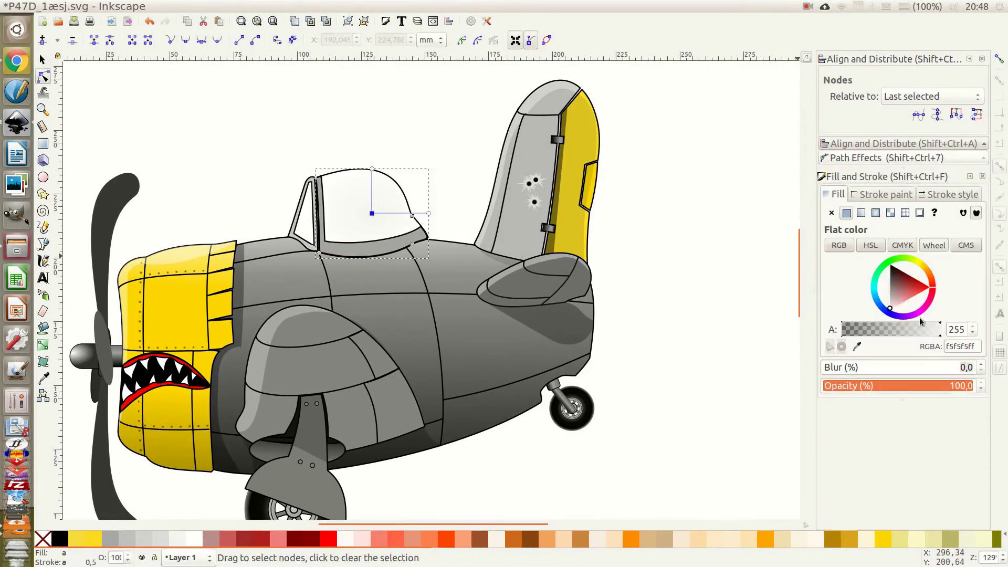
{"action": "mouse_move", "coordinate": [372, 213]}
{"action": "left_mouse_down"}
{"action": "mouse_move", "coordinate": [372, 173]}
{"action": "mouse_move", "coordinate": [371, 187]}
{"action": "left_mouse_up"}
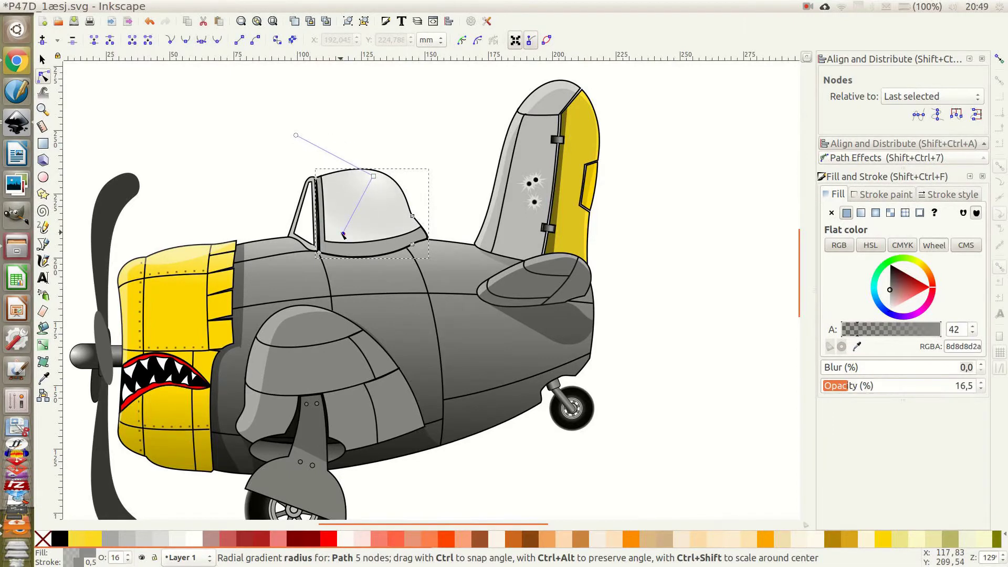
Adjust the canopy highlight's stop alpha for a translucent white sheen.
{"action": "mouse_move", "coordinate": [893, 385]}
{"action": "left_mouse_down"}
{"action": "mouse_move", "coordinate": [826, 386]}
{"action": "mouse_move", "coordinate": [933, 385]}
{"action": "left_mouse_up"}
{"action": "left_click", "coordinate": [376, 176]}
{"action": "left_click_drag", "start_coordinate": [845, 329], "coordinate": [916, 345]}
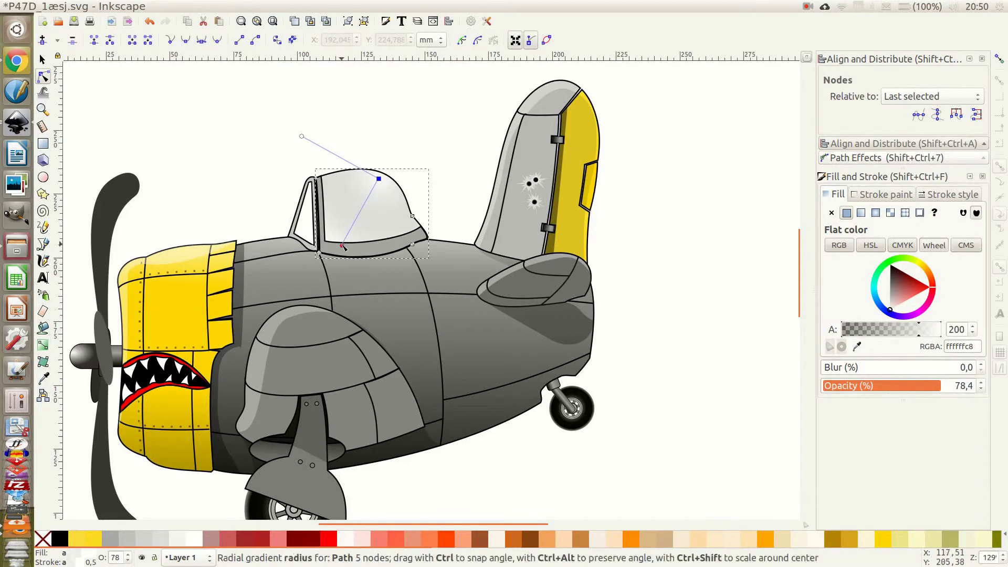
{"action": "key", "text": "ctrl+z"}
{"action": "key", "text": "ctrl+z"}
{"action": "key", "text": "Escape"}
Make the small front canopy window's fill mostly transparent.
{"action": "key", "text": "shift+F7"}
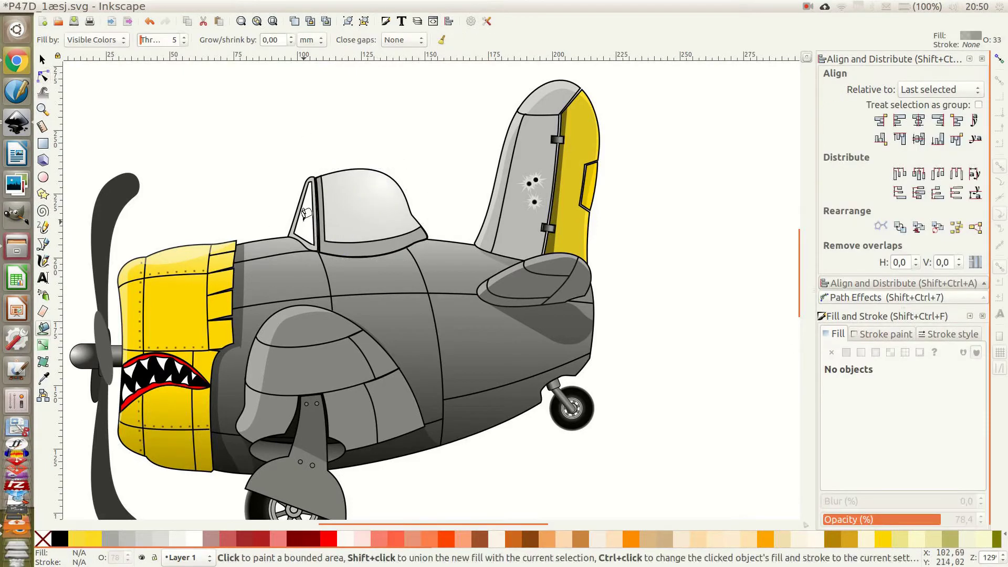
{"action": "key", "text": "n"}
{"action": "left_click", "coordinate": [306, 213]}
{"action": "left_click", "coordinate": [936, 331]}
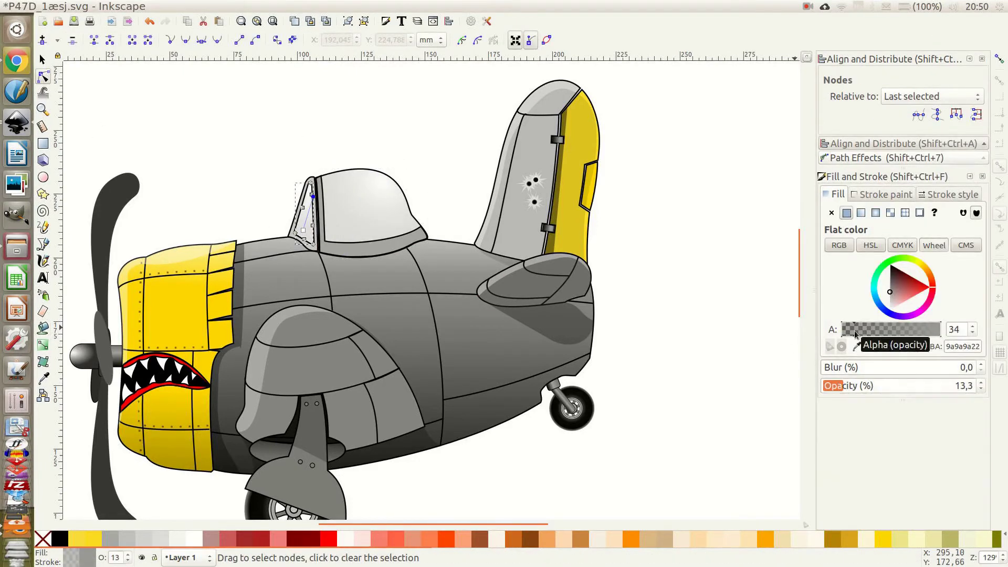
{"action": "key", "text": "plus"}
{"action": "key", "text": "plus"}
{"action": "key", "text": "minus"}
{"action": "key", "text": "minus"}
{"action": "left_click", "coordinate": [243, 180]}
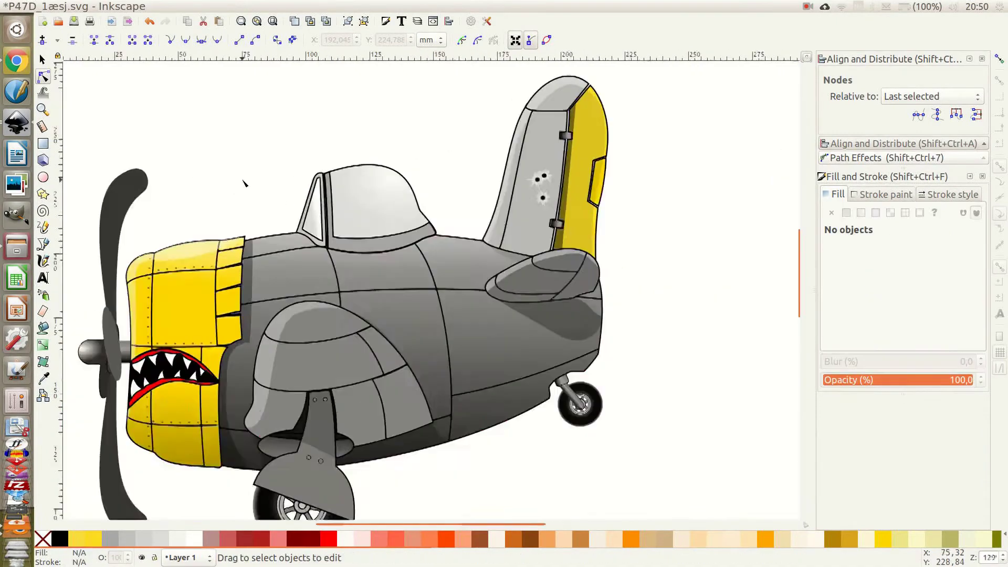
Draw a rounded rectangle below the plane with a black-grey gradient.
{"action": "key", "text": "5"}
{"action": "scroll", "coordinate": [357, 290], "scroll_direction": "down", "scroll_amount": 1}
{"action": "scroll", "coordinate": [358, 291], "scroll_direction": "up", "scroll_amount": 2}
{"action": "key", "text": "r"}
{"action": "left_click_drag", "start_coordinate": [271, 329], "coordinate": [360, 360]}
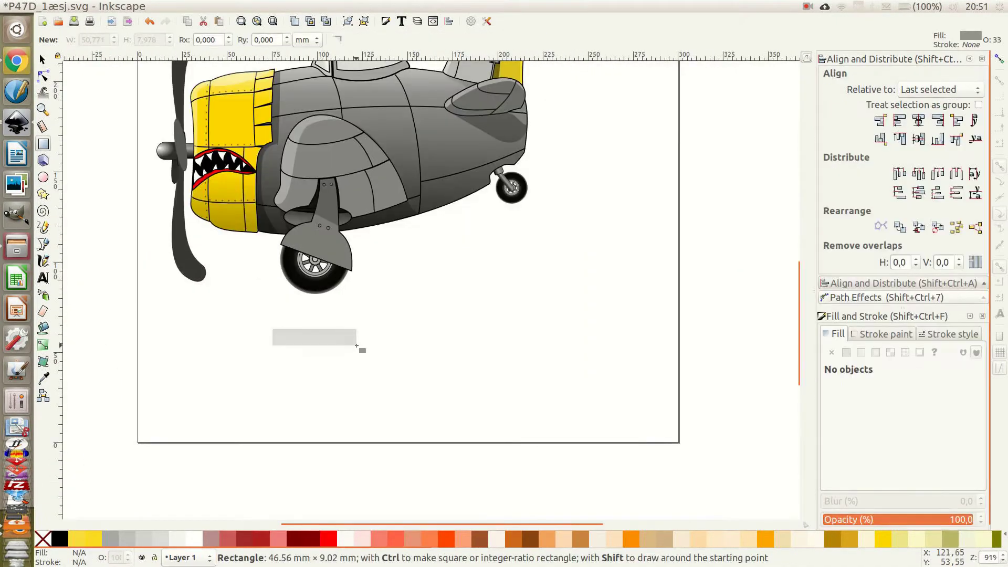
{"action": "scroll", "coordinate": [346, 332], "scroll_direction": "up", "scroll_amount": 3}
{"action": "left_click_drag", "start_coordinate": [884, 523], "coordinate": [976, 520]}
Run the rectangle's gradient top to bottom and add a light middle stop.
{"action": "key", "text": "g"}
{"action": "mouse_move", "coordinate": [269, 321]}
{"action": "left_mouse_down"}
{"action": "mouse_move", "coordinate": [268, 402]}
{"action": "mouse_move", "coordinate": [268, 379]}
{"action": "left_mouse_up"}
{"action": "double_click", "coordinate": [268, 356]}
{"action": "scroll", "coordinate": [401, 357], "scroll_direction": "up", "scroll_amount": 1}
{"action": "scroll", "coordinate": [385, 423], "scroll_direction": "down", "scroll_amount": 2}
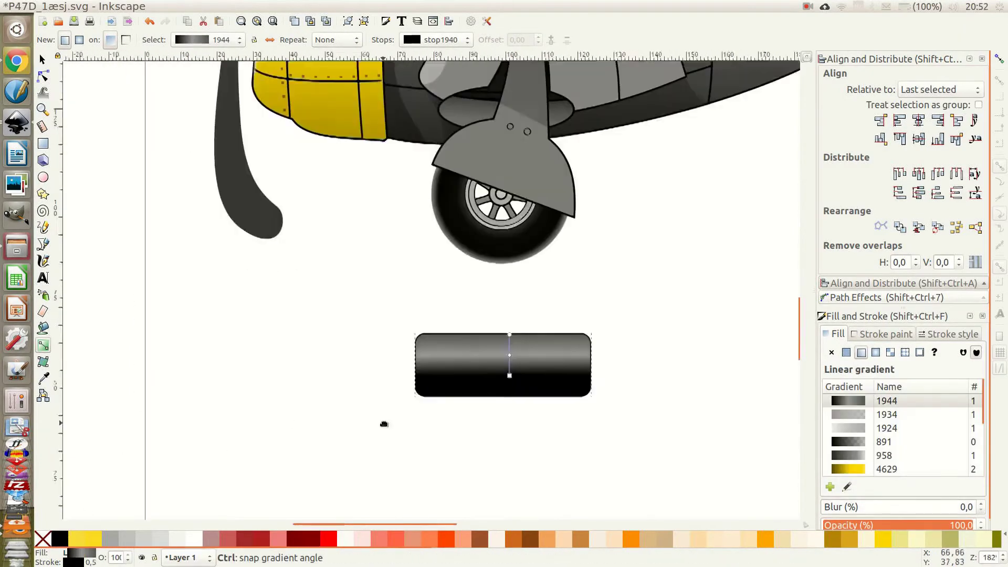
{"action": "scroll", "coordinate": [271, 382], "scroll_direction": "up", "scroll_amount": 1}
Draw a narrower rectangle to the left of the gradient bar.
{"action": "key", "text": "r"}
{"action": "left_click_drag", "start_coordinate": [247, 333], "coordinate": [495, 379]}
{"action": "key", "text": "s"}
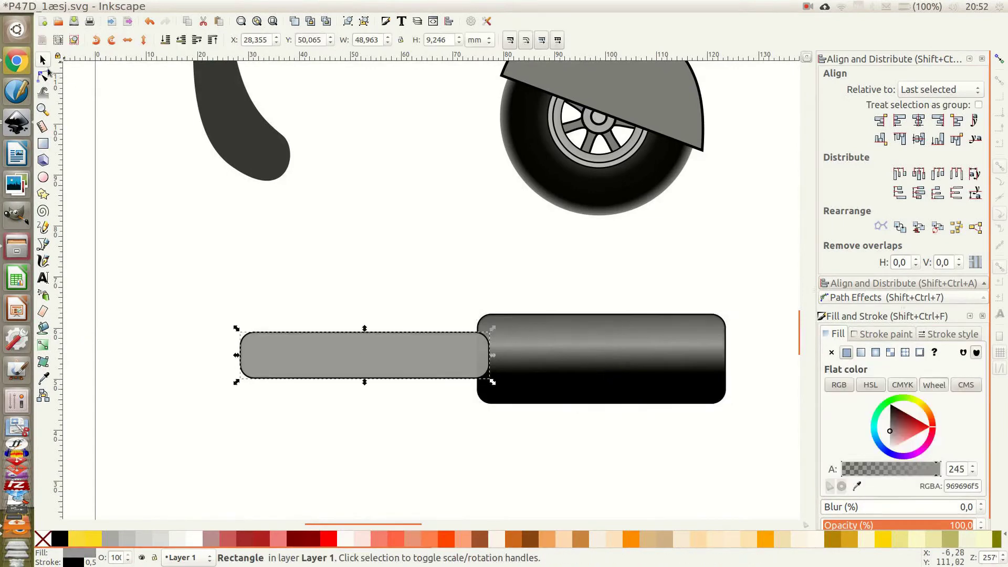
{"action": "scroll", "coordinate": [567, 365], "scroll_direction": "down", "scroll_amount": 5}
{"action": "left_click", "coordinate": [567, 365]}
{"action": "scroll", "coordinate": [566, 365], "scroll_direction": "up", "scroll_amount": 5}
{"action": "left_click", "coordinate": [473, 352]}
Apply the dark metallic gradient to the narrower grey rectangle.
{"action": "key", "text": "n"}
{"action": "left_click", "coordinate": [727, 362]}
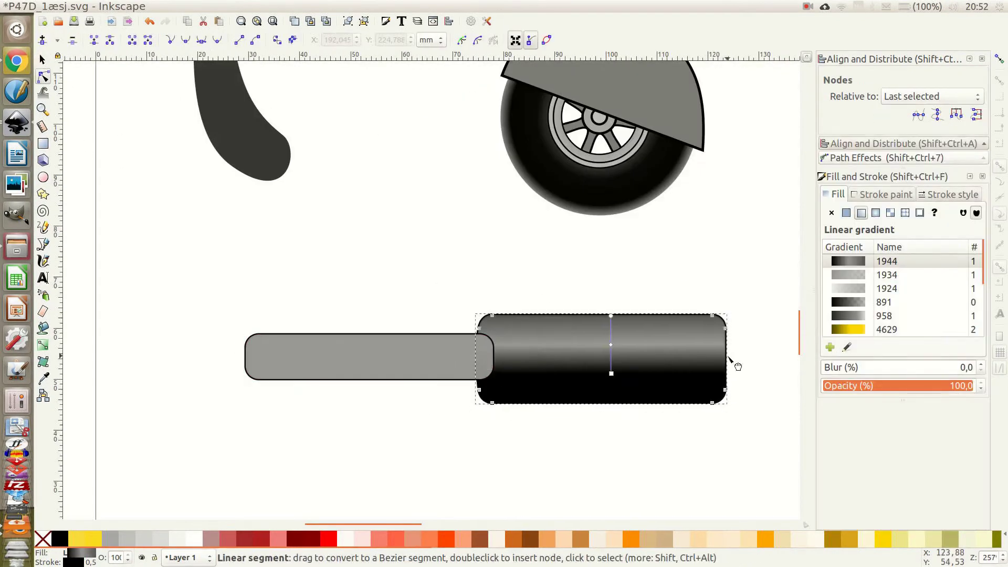
{"action": "left_click", "coordinate": [246, 357]}
{"action": "key", "text": "Escape"}
{"action": "left_click", "coordinate": [247, 360]}
{"action": "key", "text": "ctrl+shift+v"}
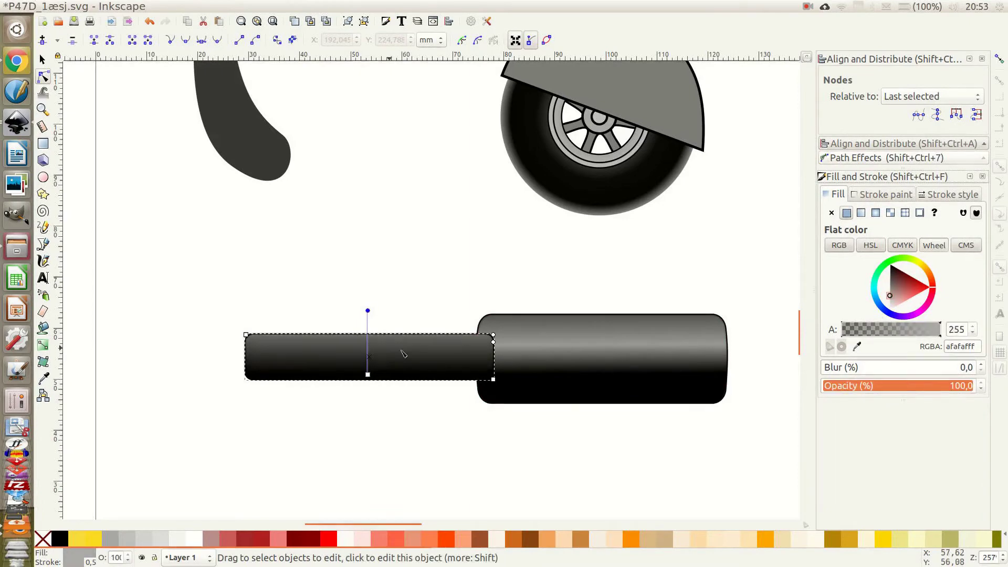
Draw small flat ellipses and move the ellipse rows down onto the barrel.
{"action": "key", "text": "g"}
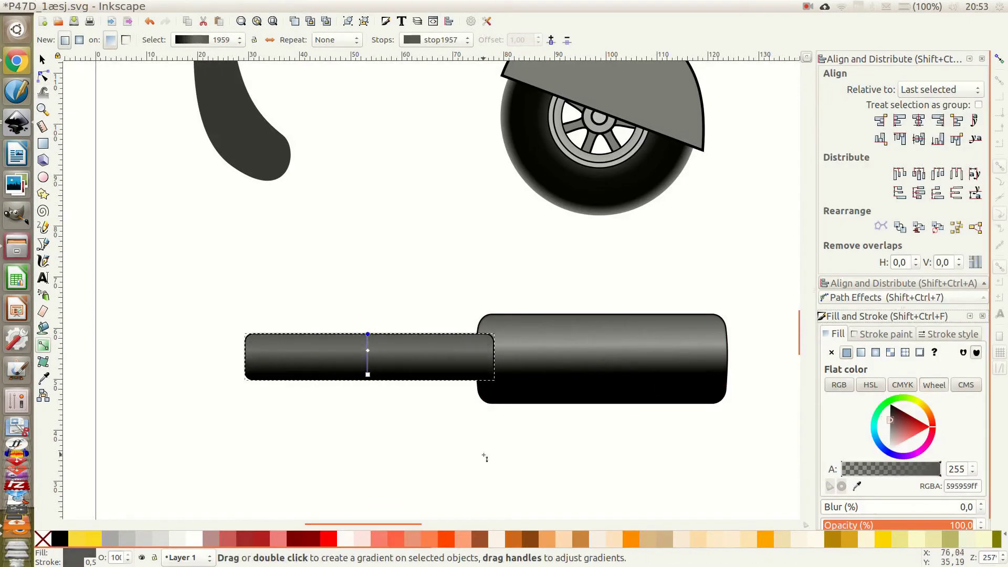
{"action": "key", "text": "r"}
{"action": "key", "text": "e"}
{"action": "left_click_drag", "start_coordinate": [269, 296], "coordinate": [302, 303]}
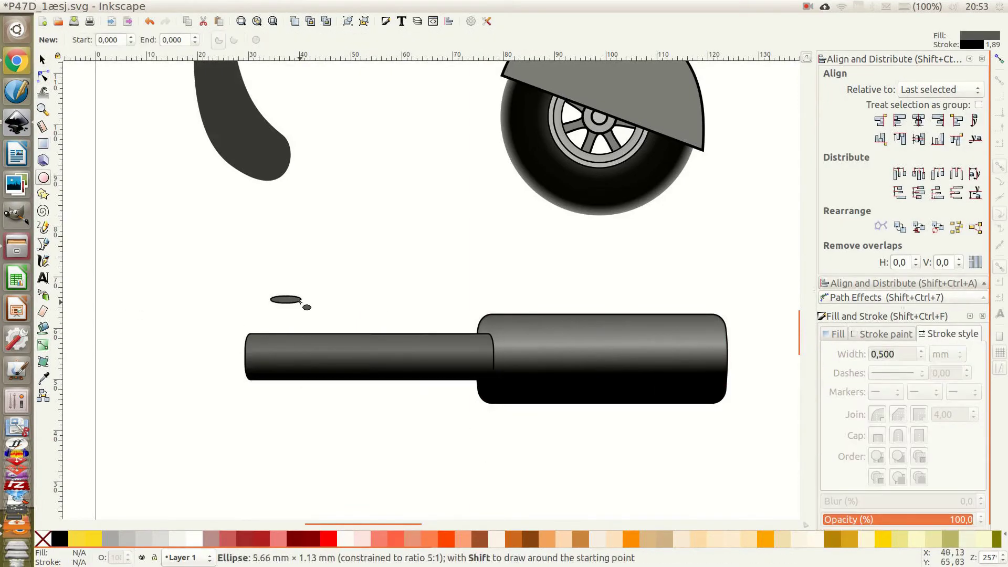
{"action": "left_click", "coordinate": [267, 39]}
{"action": "key", "text": "s"}
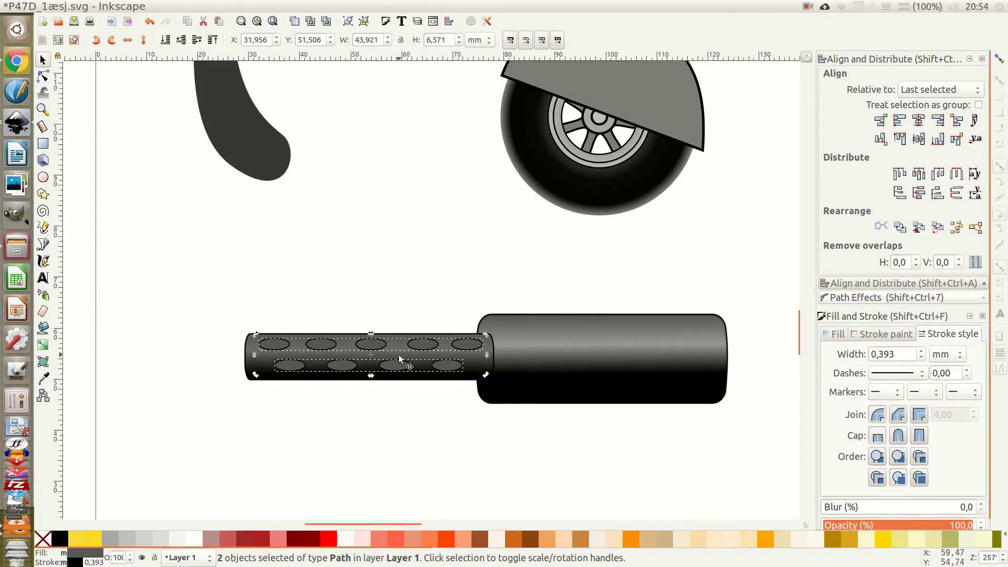
{"action": "left_click_drag", "start_coordinate": [398, 355], "coordinate": [420, 356]}
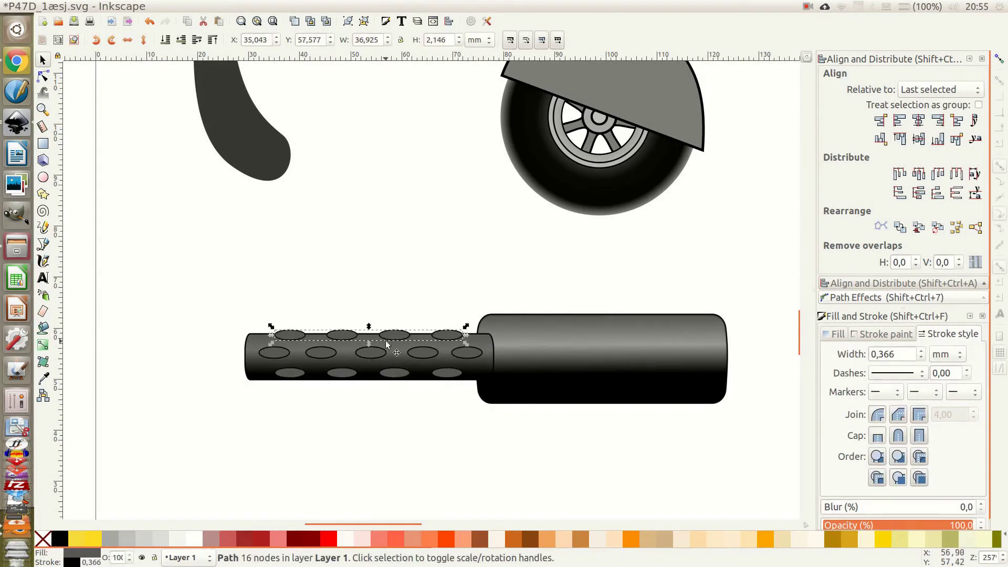
Try cutting the ellipse rows from the barrel, then undo the cuts.
{"action": "scroll", "coordinate": [367, 346], "scroll_direction": "up", "scroll_amount": 2}
{"action": "left_click", "coordinate": [420, 412]}
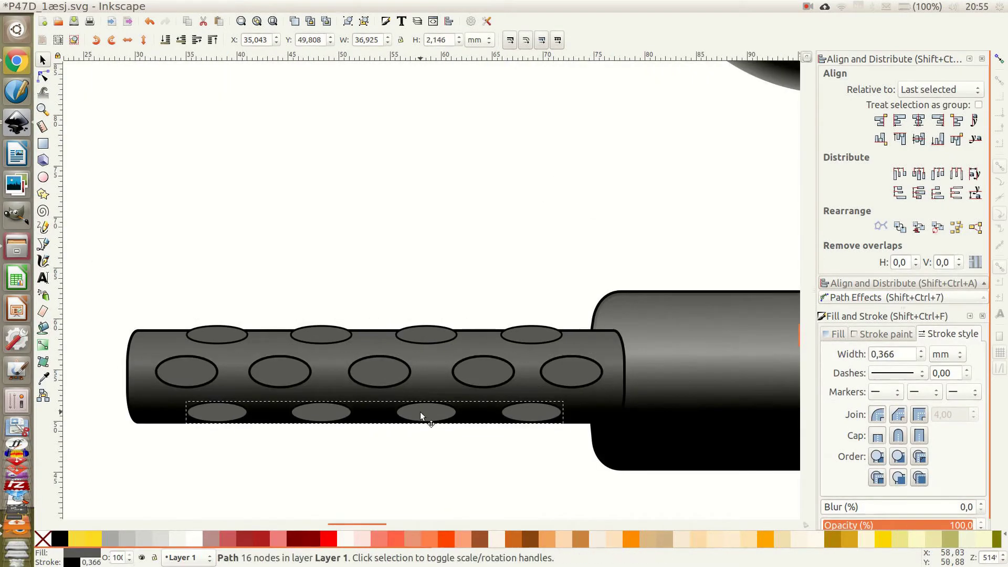
{"action": "left_click", "coordinate": [446, 383]}
{"action": "key", "text": "ctrl+minus"}
{"action": "key", "text": "minus"}
{"action": "left_click", "coordinate": [417, 338]}
{"action": "key", "text": "ctrl+minus"}
{"action": "left_click", "coordinate": [374, 454]}
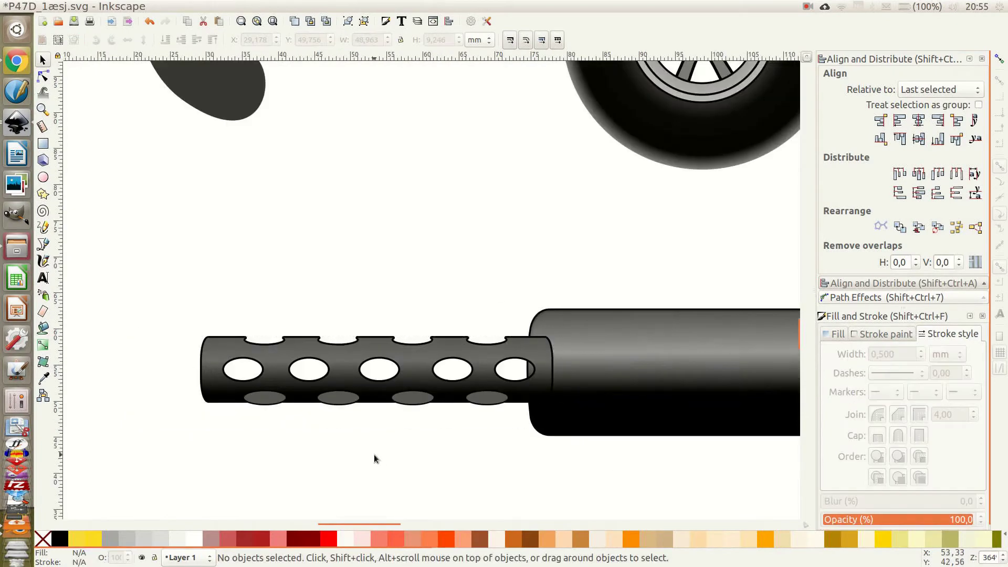
{"action": "key", "text": "ctrl+z"}
{"action": "key", "text": "ctrl+z"}
{"action": "key", "text": "plus"}
Raise the bottom ellipse row and cut the ellipses out of the tube as holes.
{"action": "left_click", "coordinate": [350, 409]}
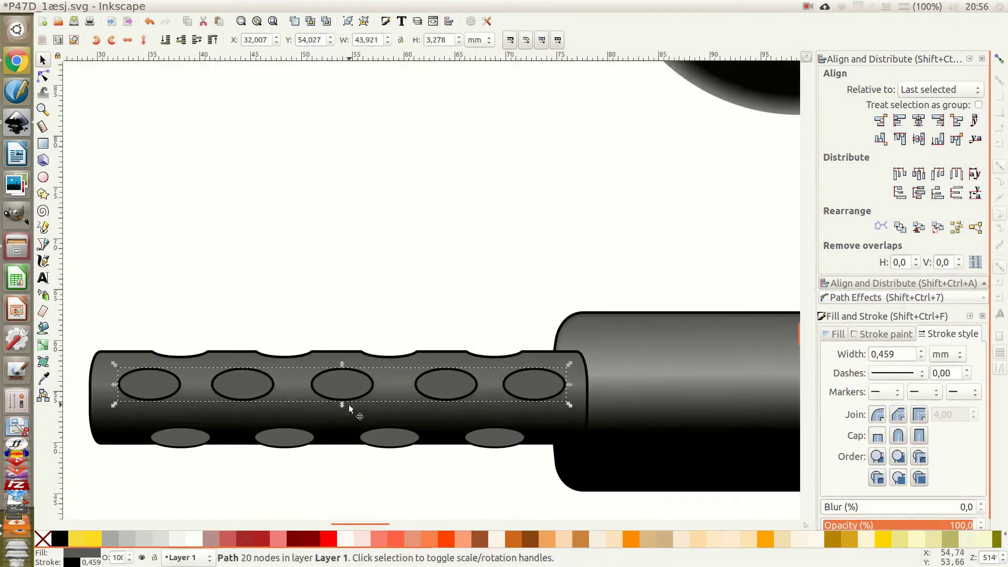
{"action": "left_click_drag", "start_coordinate": [394, 446], "coordinate": [394, 433]}
{"action": "left_click", "coordinate": [385, 386], "text": "shift"}
{"action": "key", "text": "ctrl+minus"}
{"action": "key", "text": "minus"}
{"action": "key", "text": "minus"}
{"action": "key", "text": "Escape"}
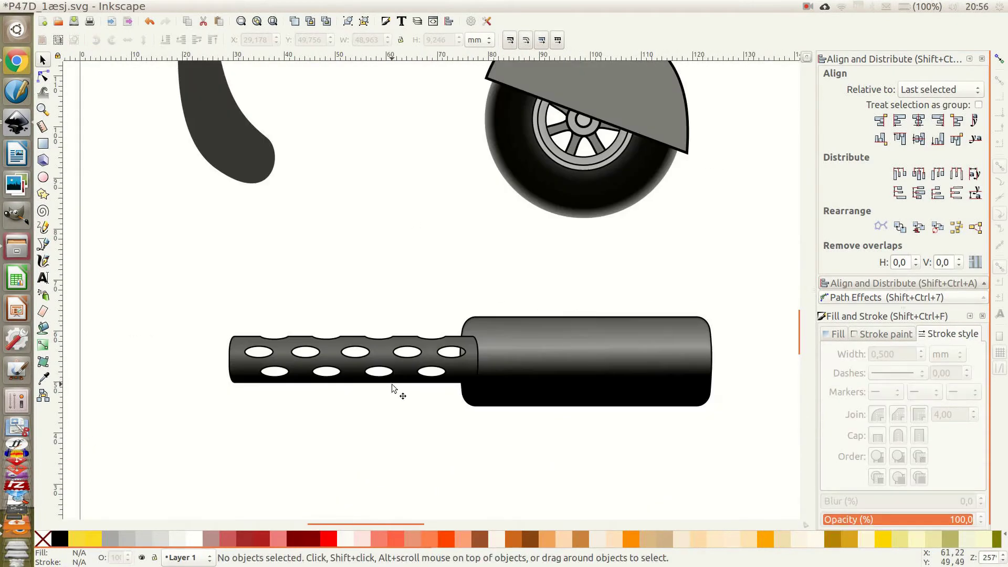
{"action": "scroll", "coordinate": [243, 404], "scroll_direction": "down", "scroll_amount": 2}
{"action": "scroll", "coordinate": [607, 338], "scroll_direction": "up", "scroll_amount": 2}
{"action": "scroll", "coordinate": [382, 266], "scroll_direction": "down", "scroll_amount": 3}
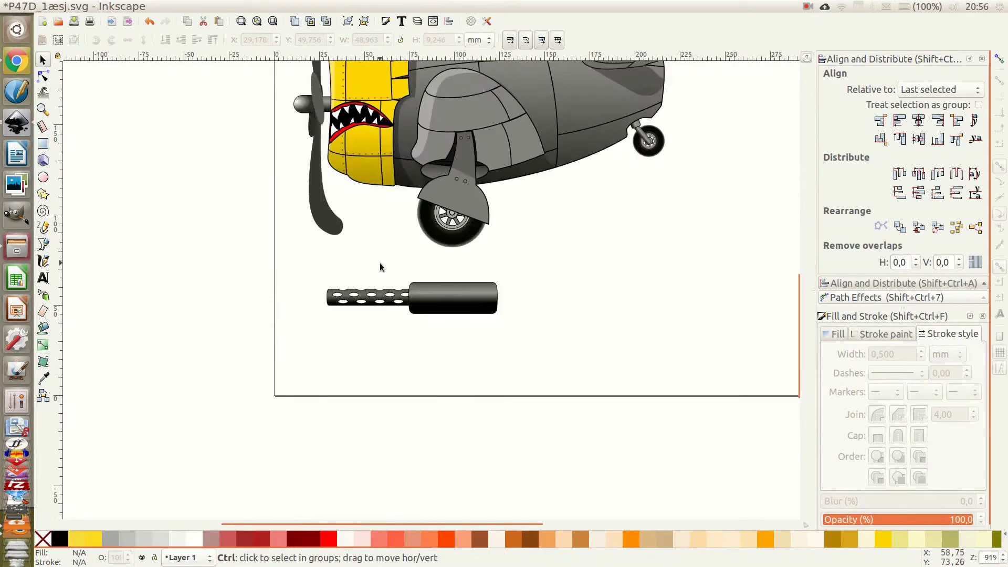
{"action": "scroll", "coordinate": [383, 266], "scroll_direction": "up", "scroll_amount": 4}
Flare the barrel's left muzzle end by enlarging and moving its end nodes.
{"action": "key", "text": "n"}
{"action": "left_click", "coordinate": [304, 326]}
{"action": "left_click_drag", "start_coordinate": [304, 326], "coordinate": [362, 336]}
{"action": "key", "text": "greater"}
{"action": "key", "text": "greater"}
{"action": "key", "text": "greater"}
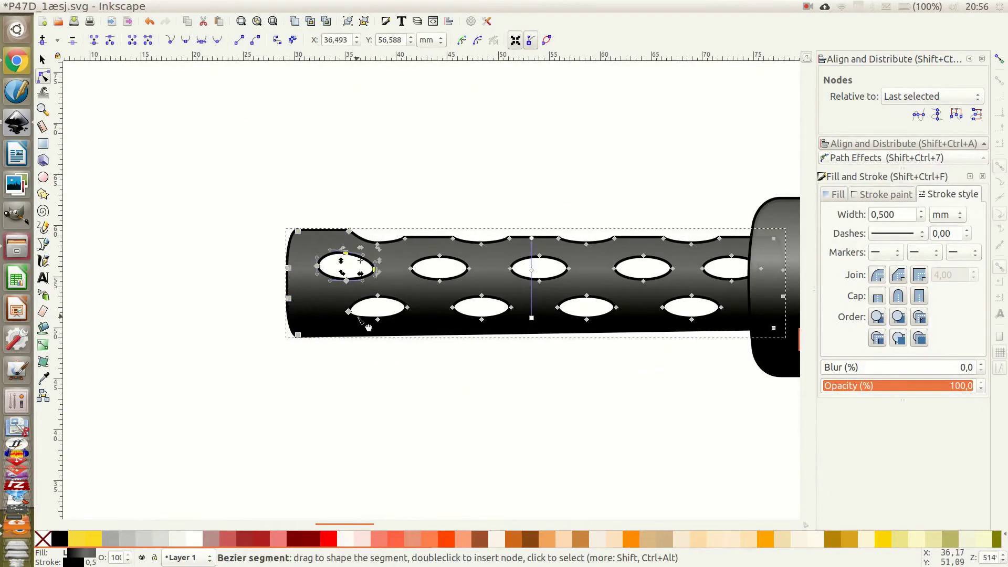
{"action": "left_click_drag", "start_coordinate": [302, 339], "coordinate": [303, 346]}
{"action": "left_click_drag", "start_coordinate": [349, 233], "coordinate": [350, 237]}
{"action": "key", "text": "minus"}
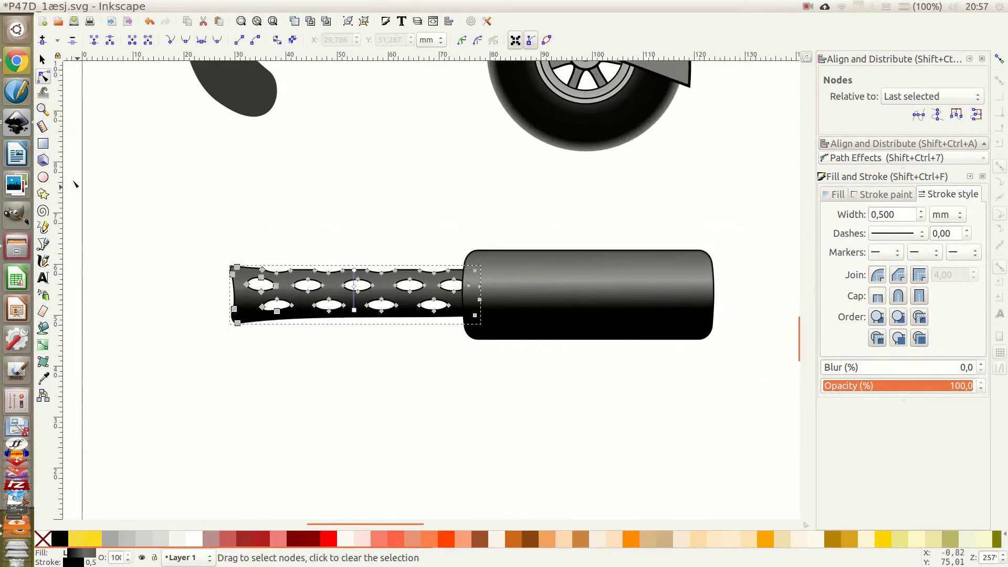
Draw a small black cap block at the muzzle.
{"action": "key", "text": "r"}
{"action": "left_click_drag", "start_coordinate": [231, 307], "coordinate": [211, 282]}
{"action": "key", "text": "s"}
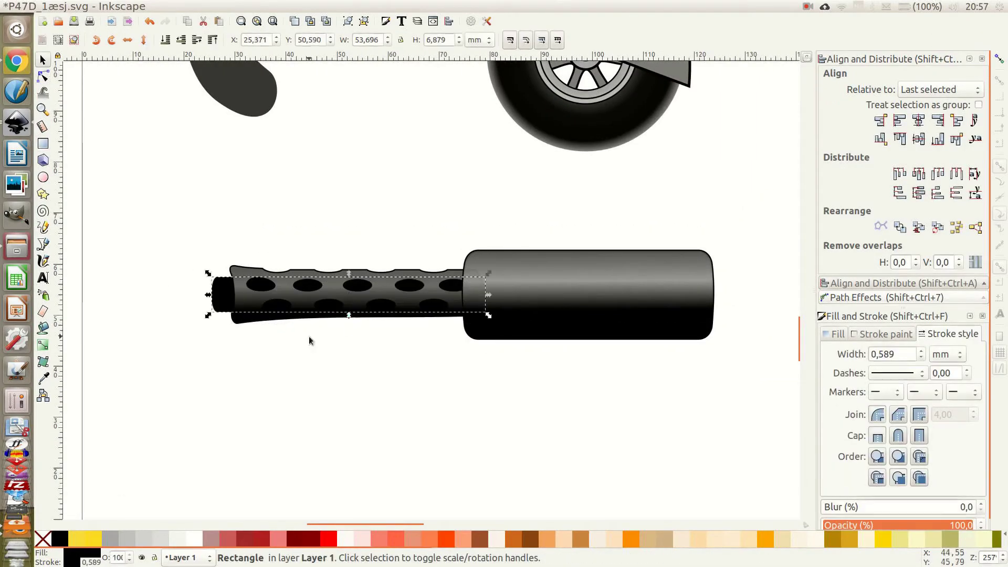
{"action": "scroll", "coordinate": [308, 337], "scroll_direction": "up", "scroll_amount": 3}
{"action": "key", "text": "n"}
{"action": "scroll", "coordinate": [241, 315], "scroll_direction": "down", "scroll_amount": 8}
Group the three gun parts and scale the group down onto the plane's nose.
{"action": "key", "text": "s"}
{"action": "left_click_drag", "start_coordinate": [204, 294], "coordinate": [415, 349]}
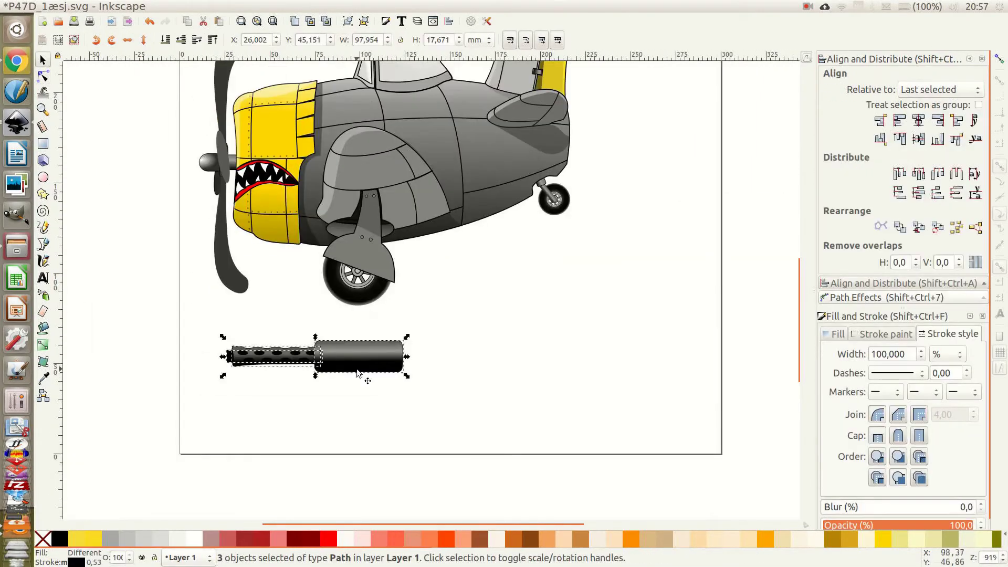
{"action": "key", "text": "ctrl+g"}
{"action": "left_click_drag", "start_coordinate": [269, 355], "coordinate": [301, 158]}
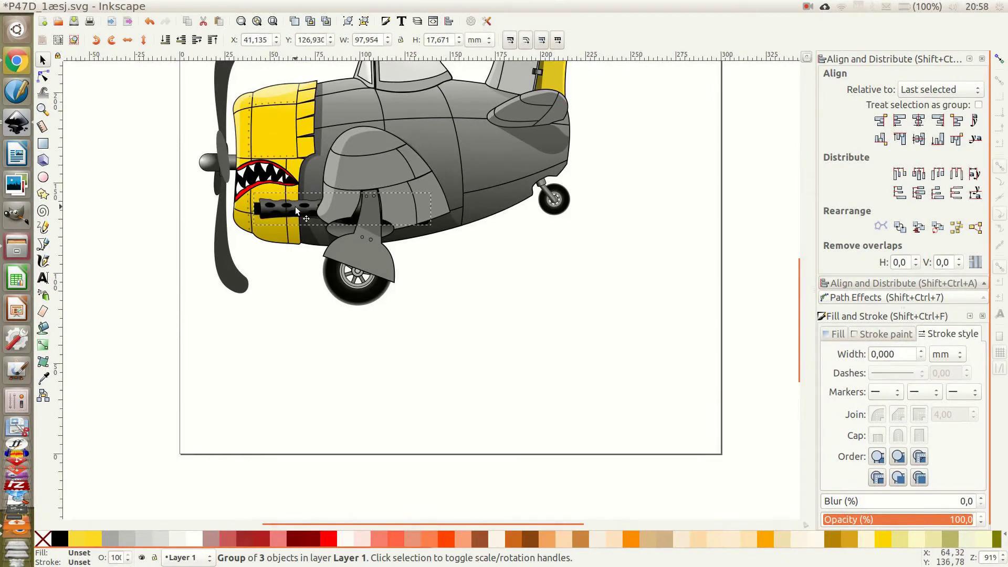
{"action": "left_click_drag", "start_coordinate": [437, 140], "coordinate": [405, 142]}
{"action": "scroll", "coordinate": [319, 160], "scroll_direction": "up", "scroll_amount": 3}
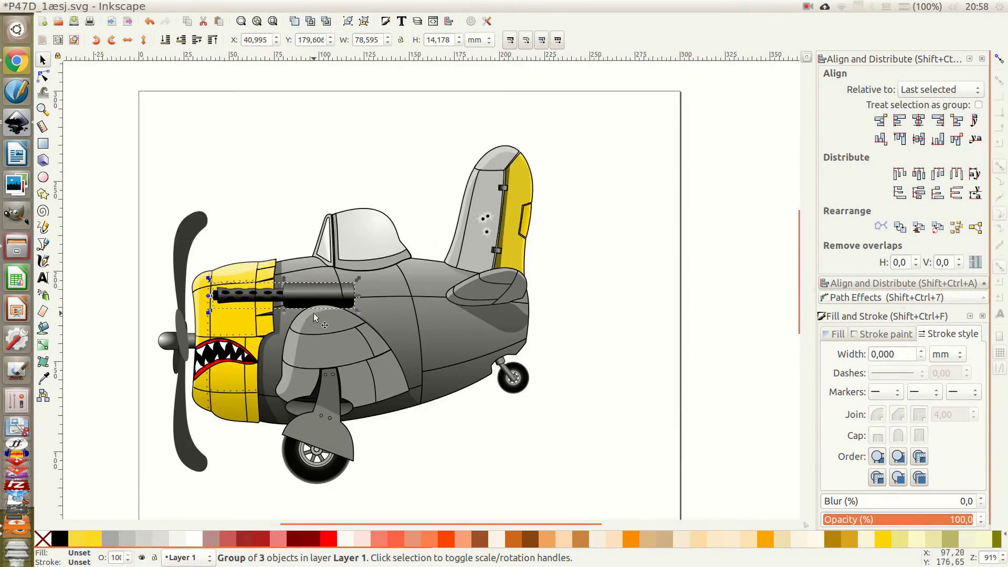
{"action": "mouse_move", "coordinate": [328, 290]}
{"action": "left_mouse_down"}
{"action": "mouse_move", "coordinate": [351, 267]}
{"action": "mouse_move", "coordinate": [323, 292]}
{"action": "left_mouse_up"}
Reposition the gun onto the fuselage just behind the yellow cowling.
{"action": "key", "text": "Escape"}
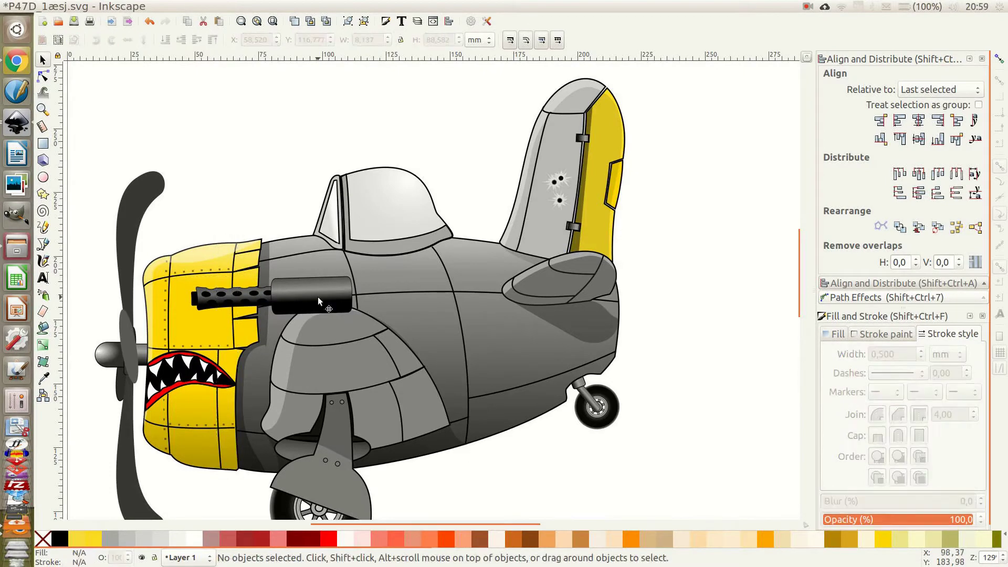
{"action": "left_click", "coordinate": [319, 301]}
{"action": "left_click", "coordinate": [233, 336], "text": "shift"}
{"action": "left_click_drag", "start_coordinate": [266, 292], "coordinate": [306, 288]}
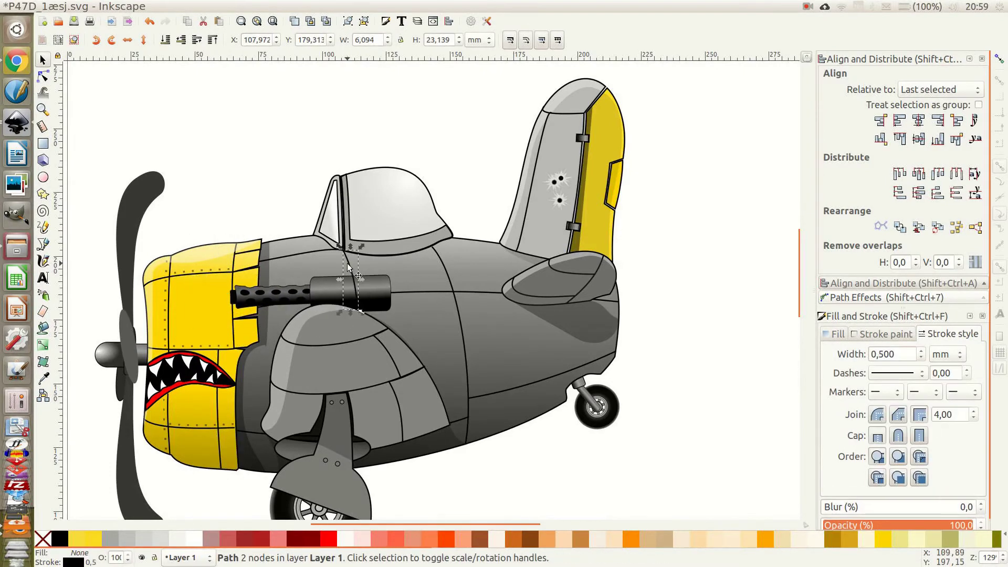
Tilt the gun group a few degrees and settle it on the fuselage.
{"action": "double_click", "coordinate": [352, 294]}
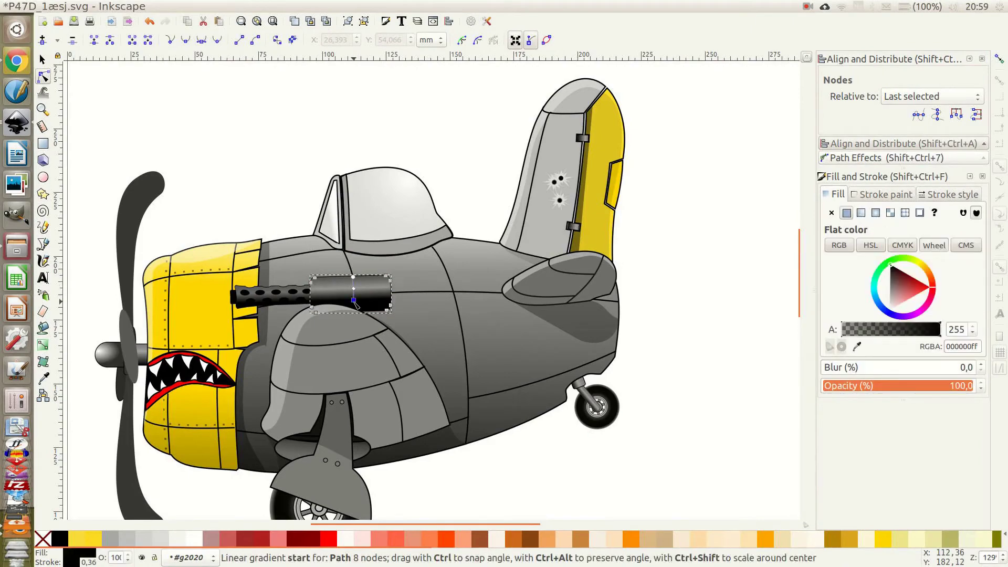
{"action": "scroll", "coordinate": [367, 291], "scroll_direction": "up", "scroll_amount": 5}
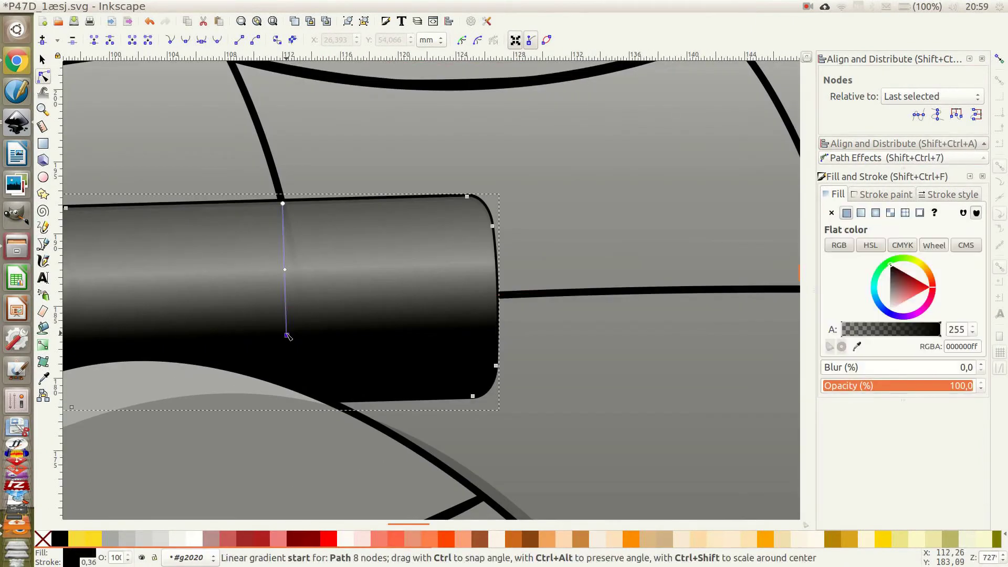
{"action": "scroll", "coordinate": [490, 221], "scroll_direction": "down", "scroll_amount": 5}
{"action": "key", "text": "Escape"}
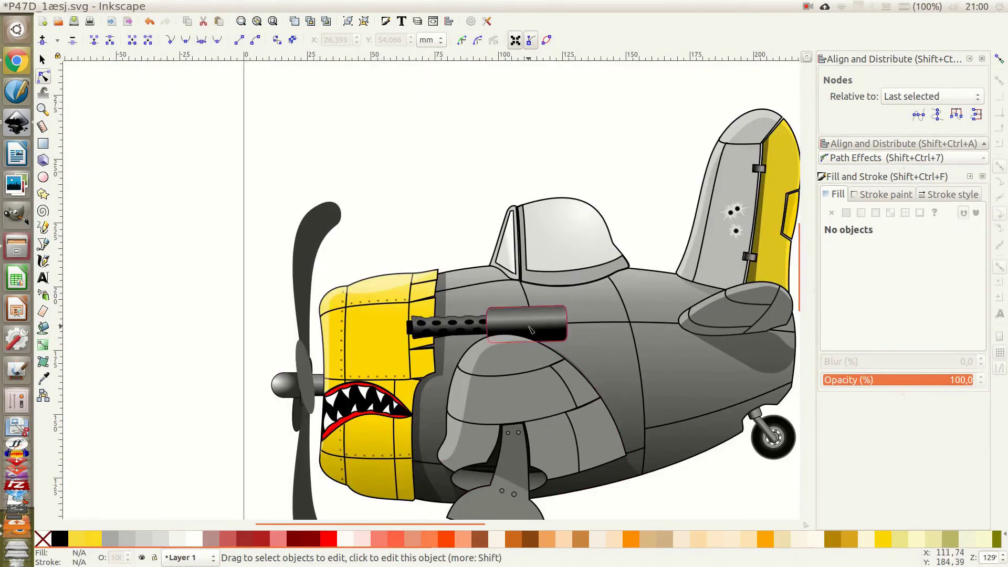
{"action": "key", "text": "s"}
{"action": "left_click", "coordinate": [514, 320]}
{"action": "left_click_drag", "start_coordinate": [549, 307], "coordinate": [550, 298]}
{"action": "scroll", "coordinate": [549, 298], "scroll_direction": "down", "scroll_amount": 3}
{"action": "scroll", "coordinate": [493, 314], "scroll_direction": "up", "scroll_amount": 3}
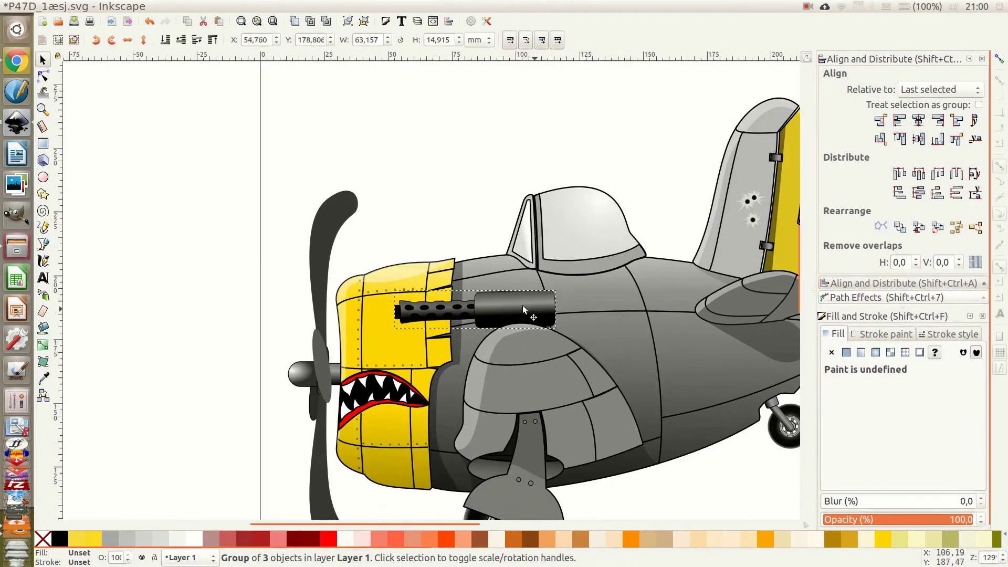
Slant the housing's rear nodes to follow the fuselage curve.
{"action": "left_click", "coordinate": [492, 323], "text": "ctrl"}
{"action": "key", "text": "n"}
{"action": "key", "text": "ctrl+z"}
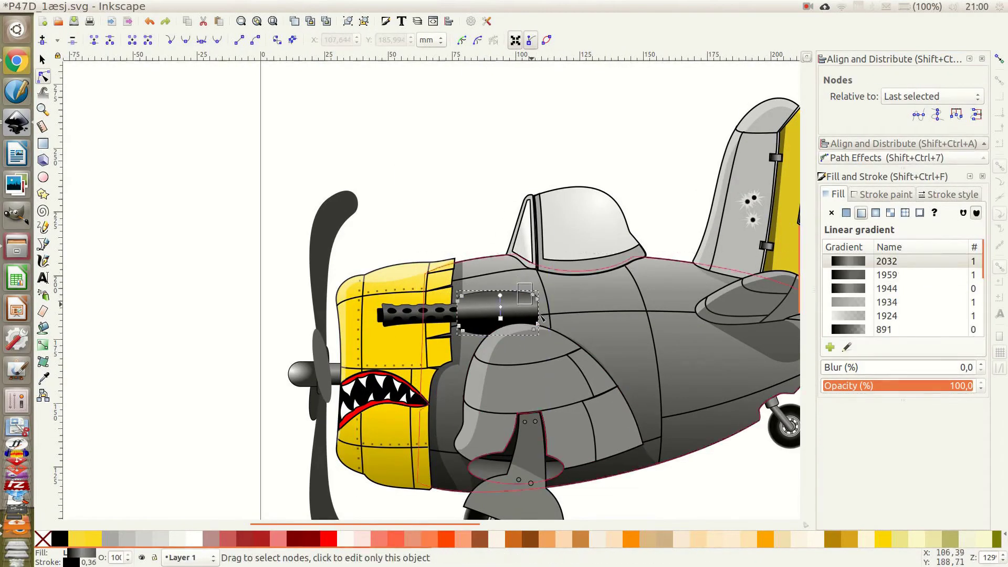
{"action": "scroll", "coordinate": [560, 345], "scroll_direction": "up", "scroll_amount": 3}
{"action": "left_click_drag", "start_coordinate": [520, 307], "coordinate": [519, 303]}
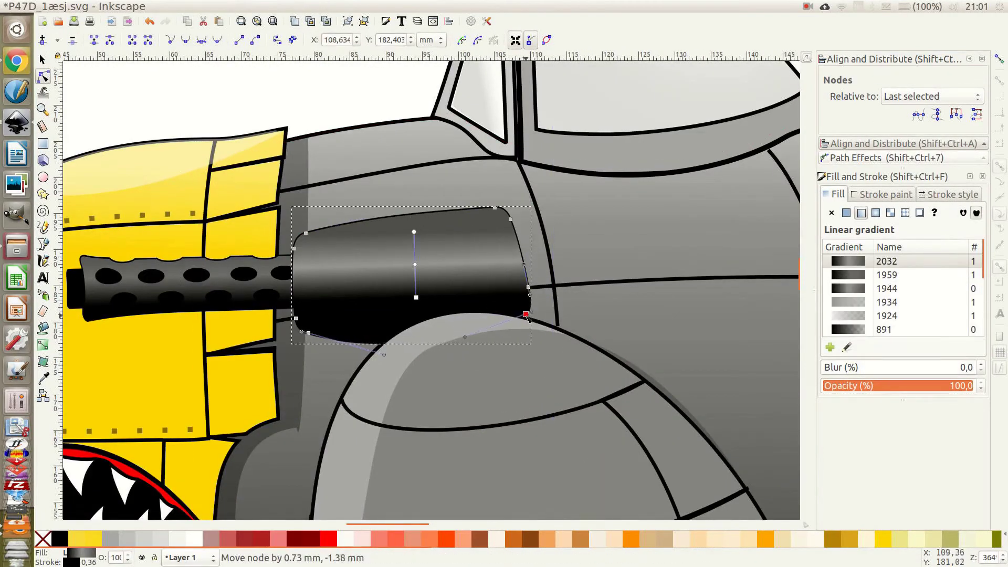
Begin outlining a plate above the gun with the Bezier tool.
{"action": "key", "text": "Escape"}
{"action": "scroll", "coordinate": [526, 316], "scroll_direction": "down", "scroll_amount": 4}
{"action": "scroll", "coordinate": [315, 272], "scroll_direction": "up", "scroll_amount": 3}
{"action": "key", "text": "b"}
{"action": "left_click", "coordinate": [285, 287]}
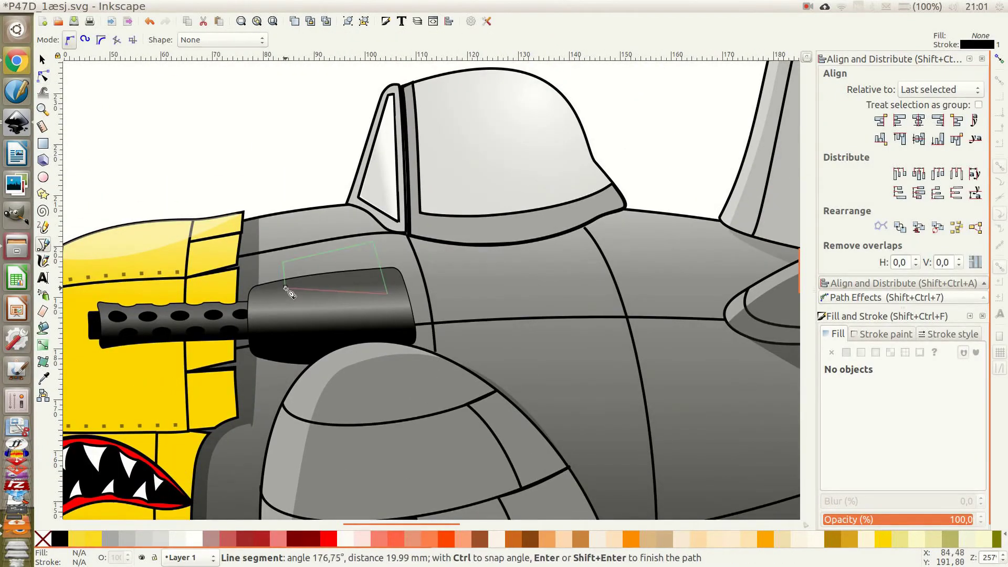
Close the bracket plate outline, fill it grey 575757, and adjust its top-left corner.
{"action": "left_click", "coordinate": [285, 288]}
{"action": "scroll", "coordinate": [336, 261], "scroll_direction": "up", "scroll_amount": 1}
{"action": "key", "text": "ctrl+shift+v"}
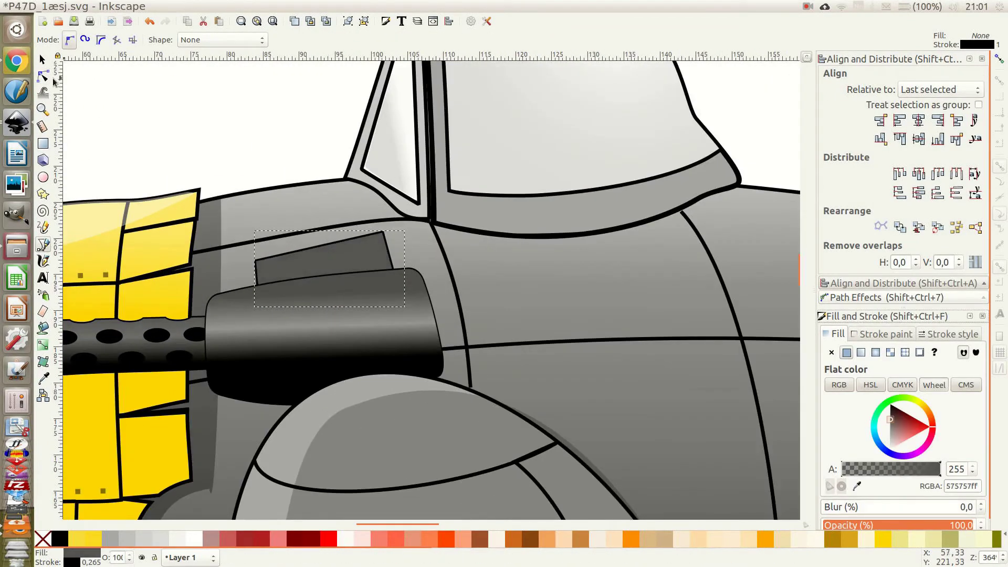
{"action": "key", "text": "n"}
{"action": "left_click_drag", "start_coordinate": [256, 251], "coordinate": [379, 295]}
Draw a rounded rectangle inside the plate, convert it to a path, and reshape its corners.
{"action": "key", "text": "r"}
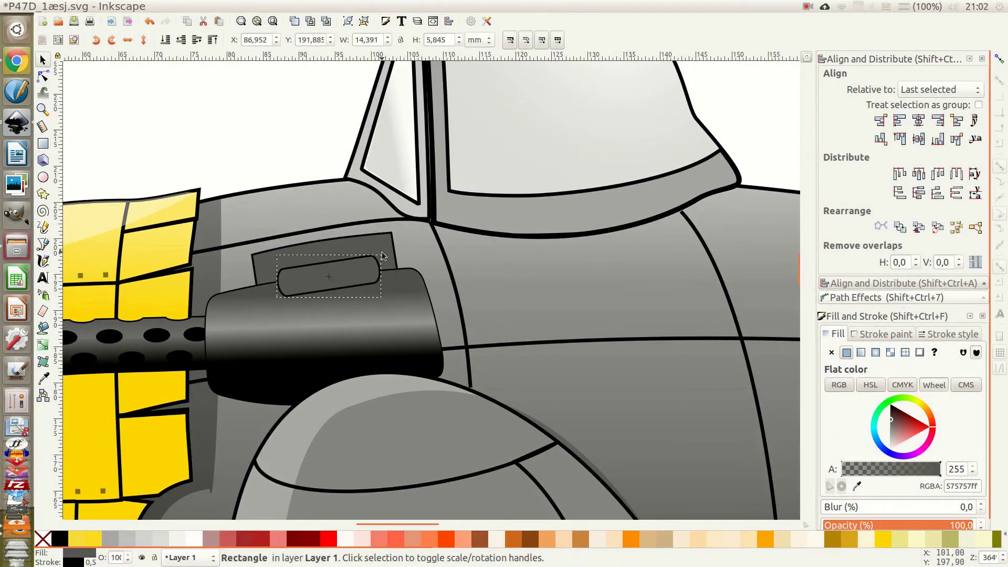
{"action": "left_click_drag", "start_coordinate": [378, 258], "coordinate": [368, 257]}
{"action": "key", "text": "ctrl+shift+c"}
{"action": "key", "text": "n"}
{"action": "left_click_drag", "start_coordinate": [285, 263], "coordinate": [281, 266]}
{"action": "left_click", "coordinate": [287, 295]}
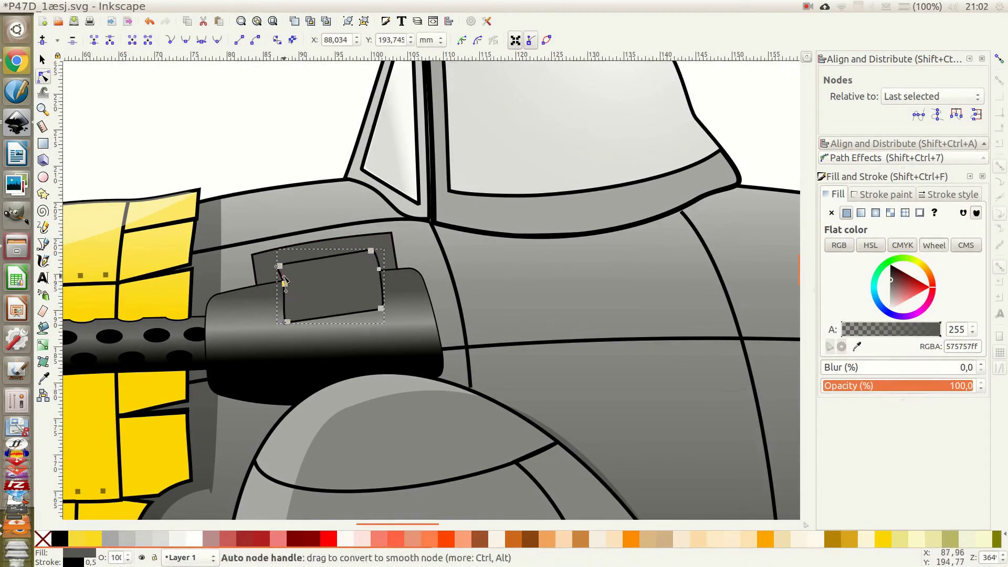
{"action": "key", "text": "Escape"}
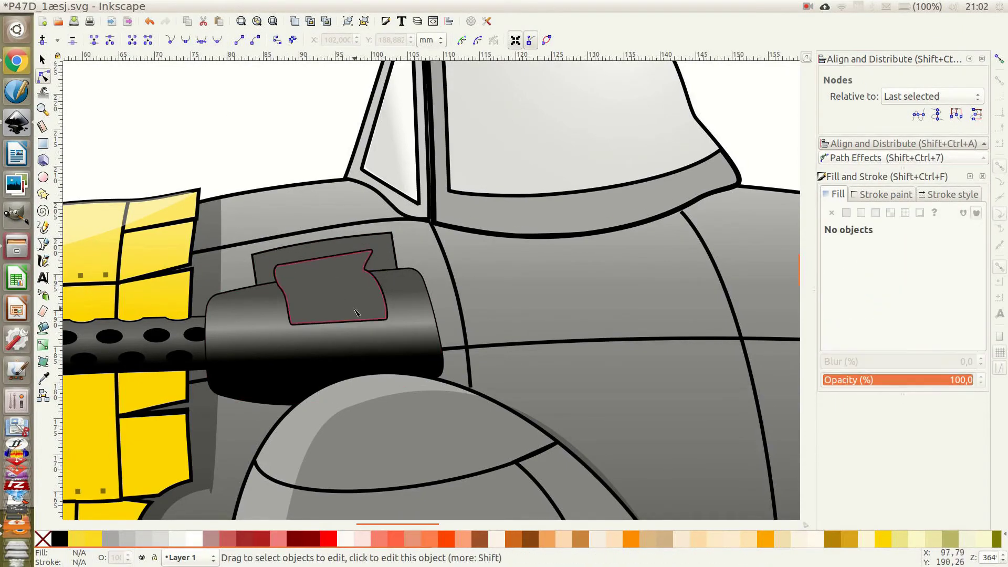
Curve the clamp plate's left edge and pull its top-right corner left.
{"action": "key", "text": "s"}
{"action": "scroll", "coordinate": [305, 278], "scroll_direction": "up", "scroll_amount": 3}
{"action": "left_click", "coordinate": [339, 327]}
{"action": "key", "text": "n"}
{"action": "left_click_drag", "start_coordinate": [246, 310], "coordinate": [221, 220]}
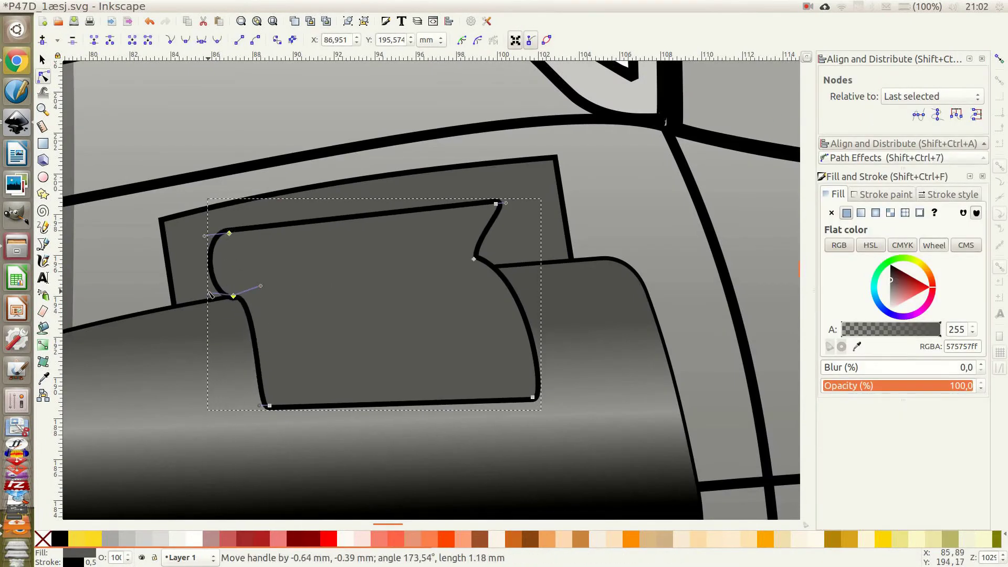
{"action": "left_click_drag", "start_coordinate": [496, 203], "coordinate": [467, 201]}
Draw a dark shading strip across the clamp plate.
{"action": "key", "text": "b"}
{"action": "left_click", "coordinate": [213, 282]}
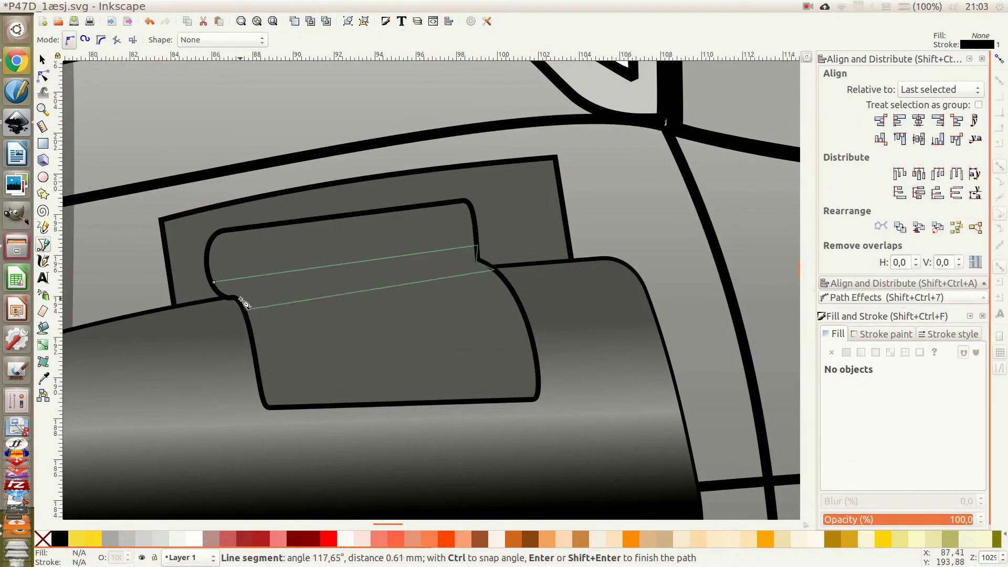
{"action": "double_click", "coordinate": [245, 304]}
{"action": "left_click", "coordinate": [59, 538]}
Add a small round bolt head on the plate and check the plate's outline settings.
{"action": "key", "text": "e"}
{"action": "left_click_drag", "start_coordinate": [178, 225], "coordinate": [220, 265]}
{"action": "key", "text": "s"}
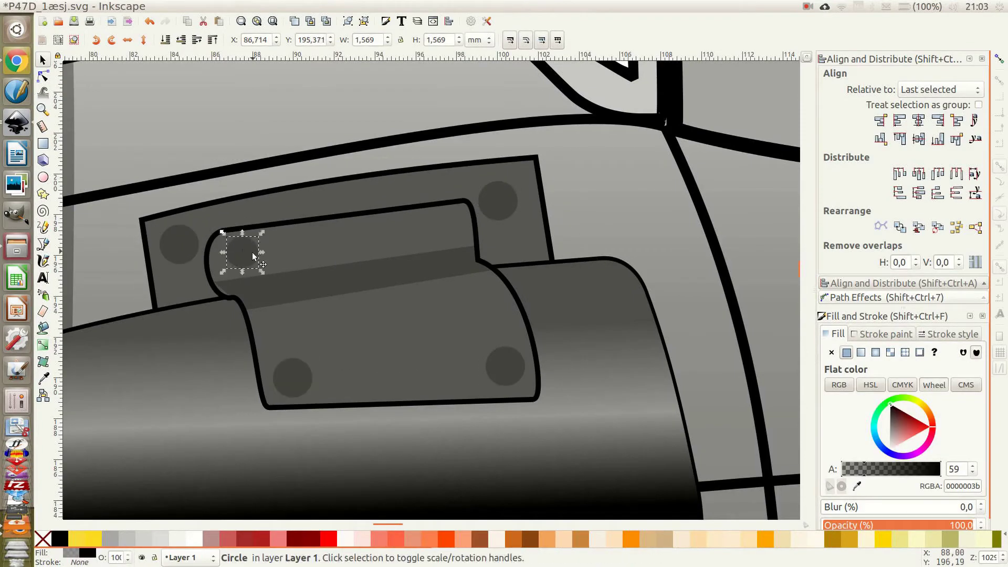
{"action": "scroll", "coordinate": [337, 263], "scroll_direction": "down", "scroll_amount": 2}
{"action": "left_click", "coordinate": [365, 232]}
{"action": "left_click", "coordinate": [948, 333]}
Add a small rounded block with dark fill and black stroke against the gun's rear.
{"action": "key", "text": "n"}
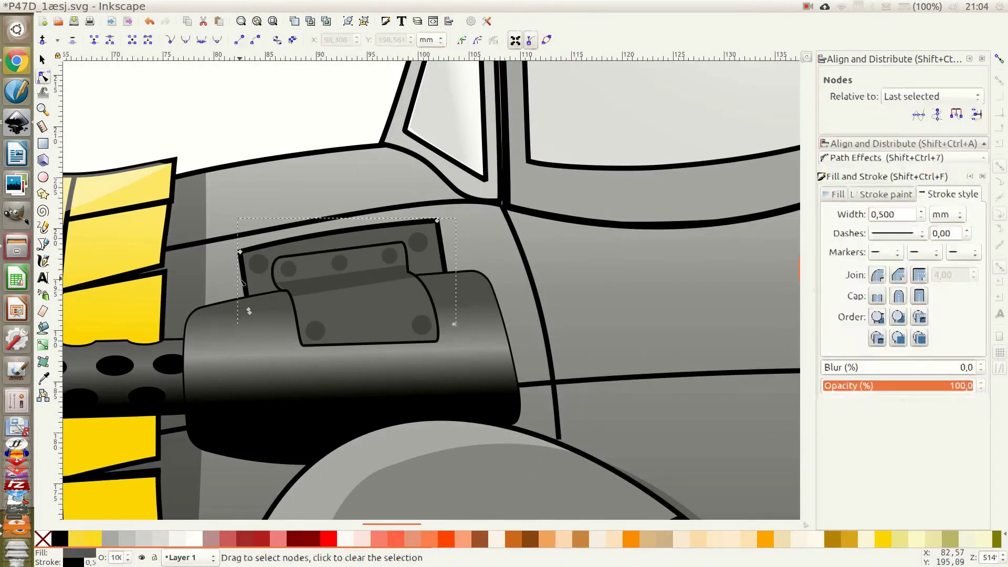
{"action": "key", "text": "5"}
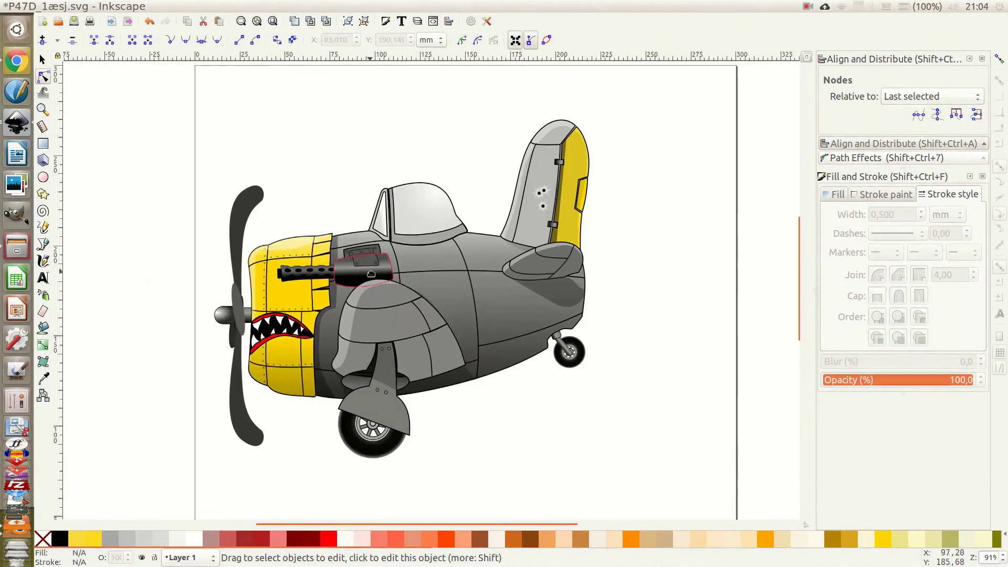
{"action": "scroll", "coordinate": [262, 292], "scroll_direction": "up", "scroll_amount": 5}
{"action": "left_click", "coordinate": [262, 291]}
{"action": "scroll", "coordinate": [280, 288], "scroll_direction": "down", "scroll_amount": 2}
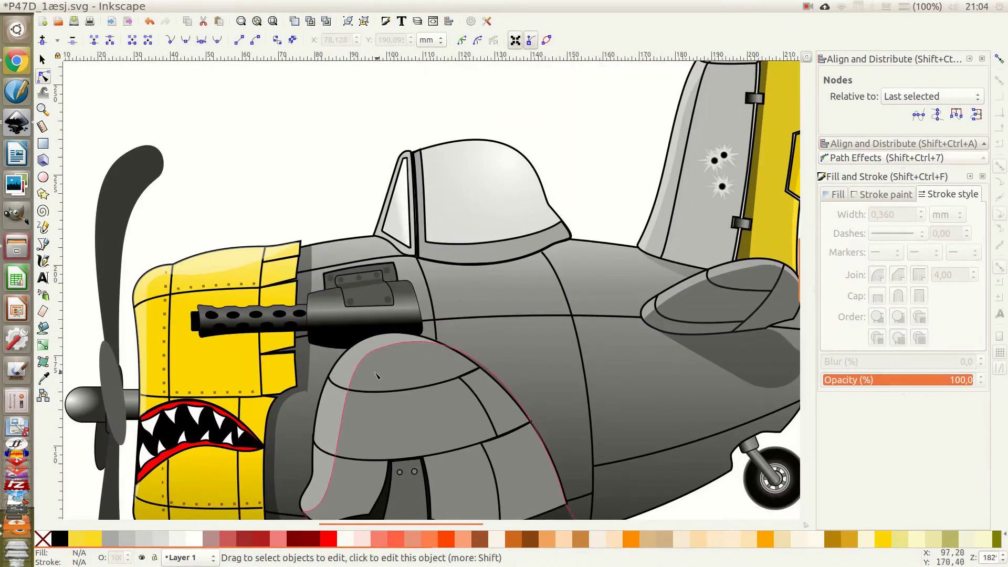
{"action": "key", "text": "r"}
{"action": "left_click_drag", "start_coordinate": [407, 287], "coordinate": [425, 331]}
{"action": "left_click", "coordinate": [60, 538], "text": "shift"}
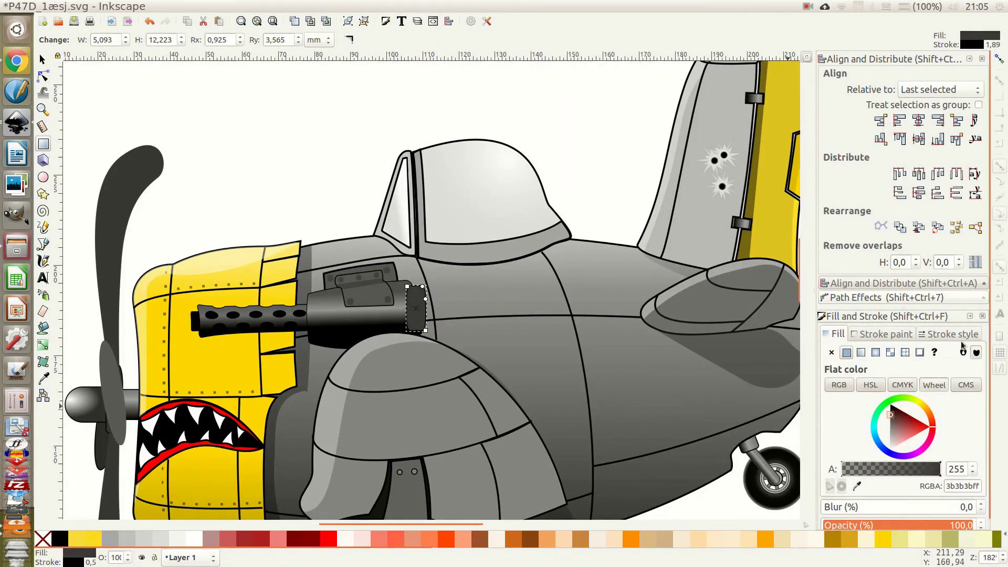
{"action": "left_click", "coordinate": [949, 334]}
{"action": "key", "text": "s"}
{"action": "scroll", "coordinate": [424, 293], "scroll_direction": "up", "scroll_amount": 3}
{"action": "mouse_move", "coordinate": [409, 295]}
{"action": "left_mouse_down"}
{"action": "mouse_move", "coordinate": [431, 411]}
{"action": "mouse_move", "coordinate": [421, 385]}
{"action": "left_mouse_up"}
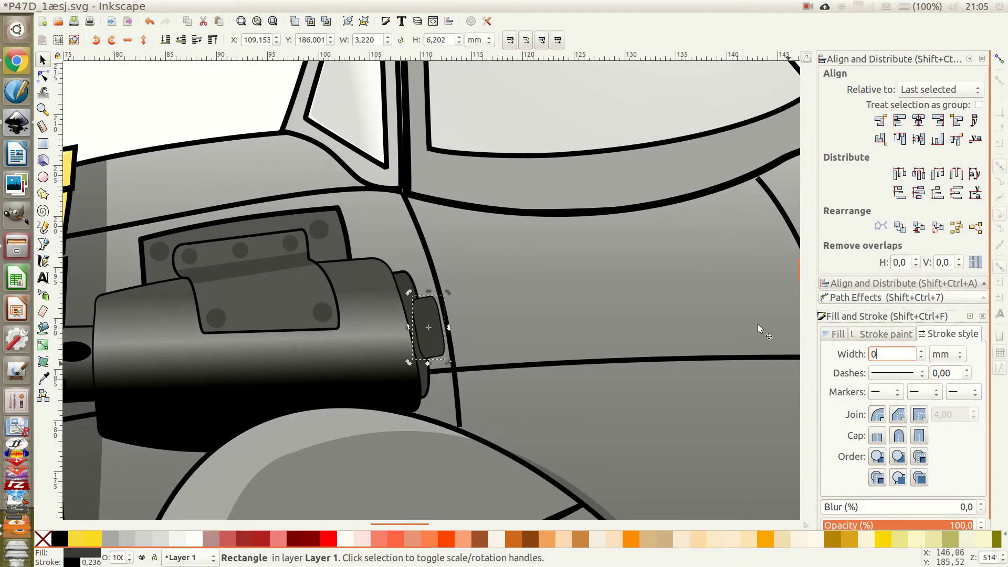
Stretch the gun shadow's gradient toward the yellow cowl.
{"action": "key", "text": "grave"}
{"action": "key", "text": "n"}
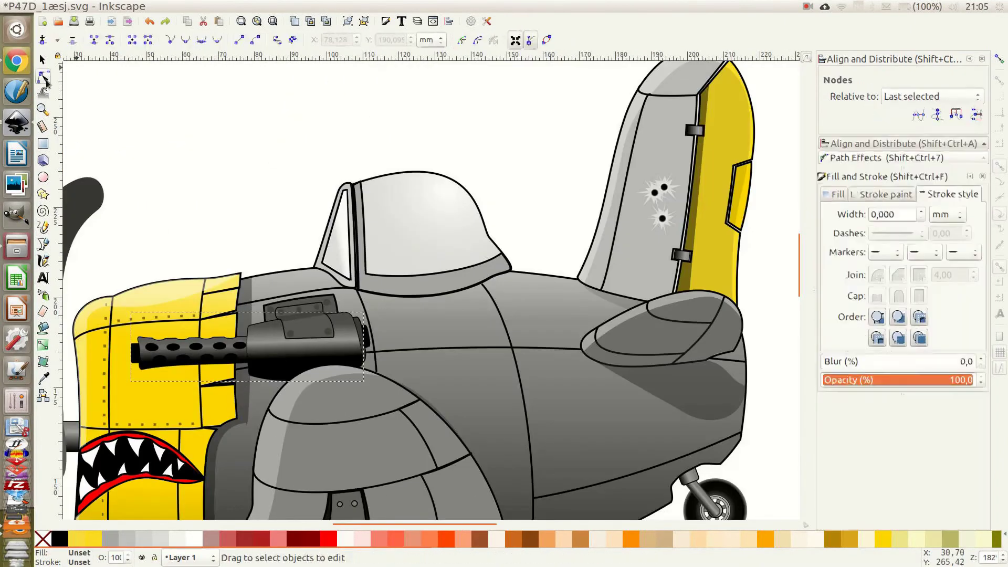
{"action": "left_click", "coordinate": [304, 357]}
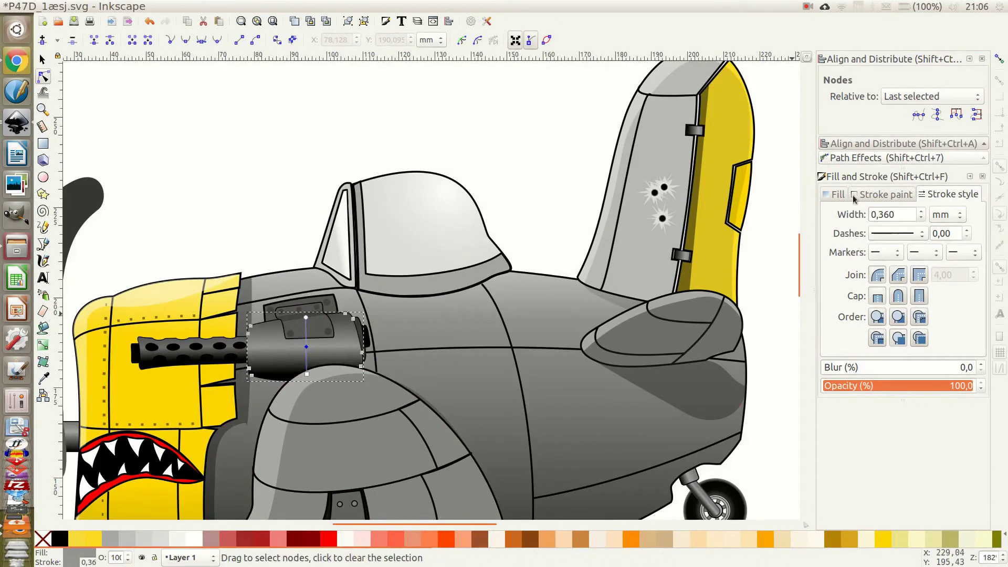
{"action": "left_click", "coordinate": [309, 304]}
{"action": "left_click", "coordinate": [326, 187]}
{"action": "left_click", "coordinate": [334, 307]}
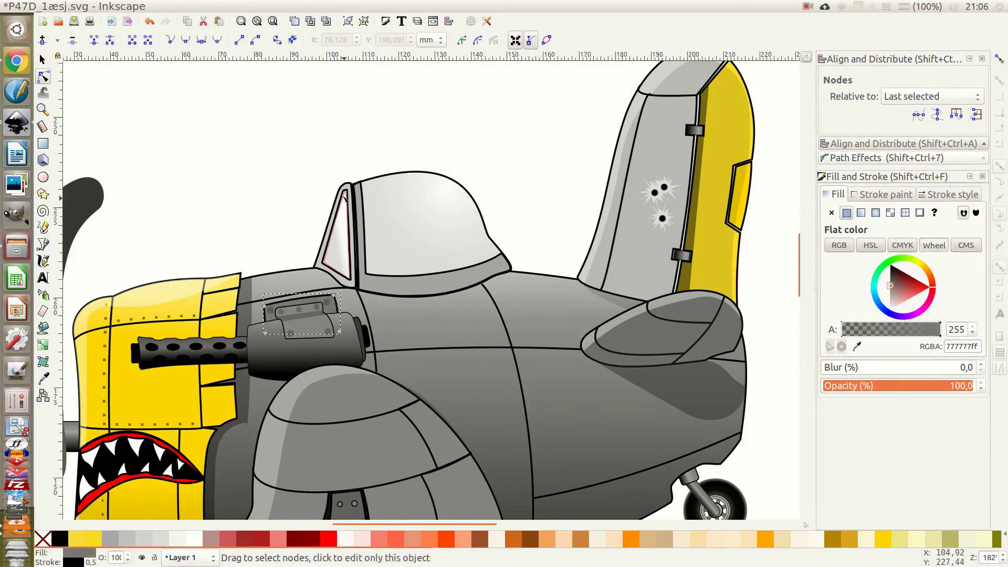
{"action": "left_click_drag", "start_coordinate": [249, 395], "coordinate": [332, 368]}
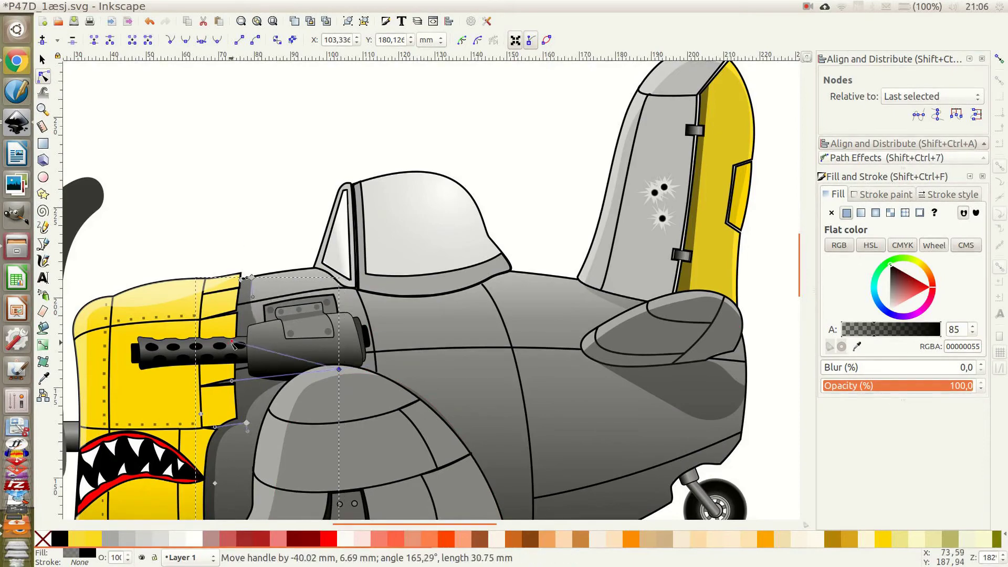
{"action": "key", "text": "Escape"}
{"action": "scroll", "coordinate": [213, 349], "scroll_direction": "down", "scroll_amount": 2}
Ungroup the gun and lengthen its barrel toward the nose.
{"action": "key", "text": "s"}
{"action": "left_click", "coordinate": [229, 333]}
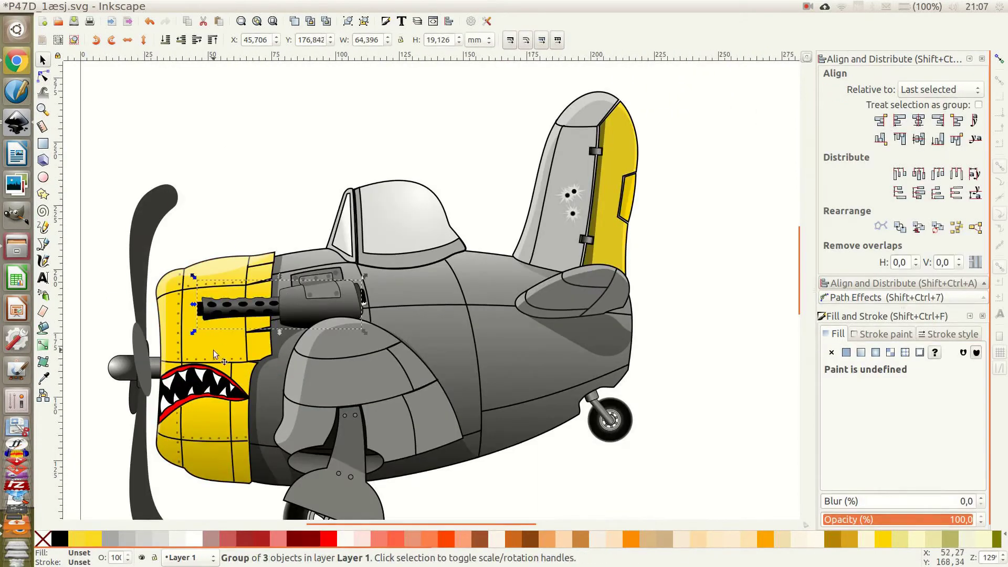
{"action": "scroll", "coordinate": [230, 333], "scroll_direction": "up", "scroll_amount": 2}
{"action": "key", "text": "ctrl+shift+g"}
{"action": "left_click_drag", "start_coordinate": [199, 336], "coordinate": [186, 340]}
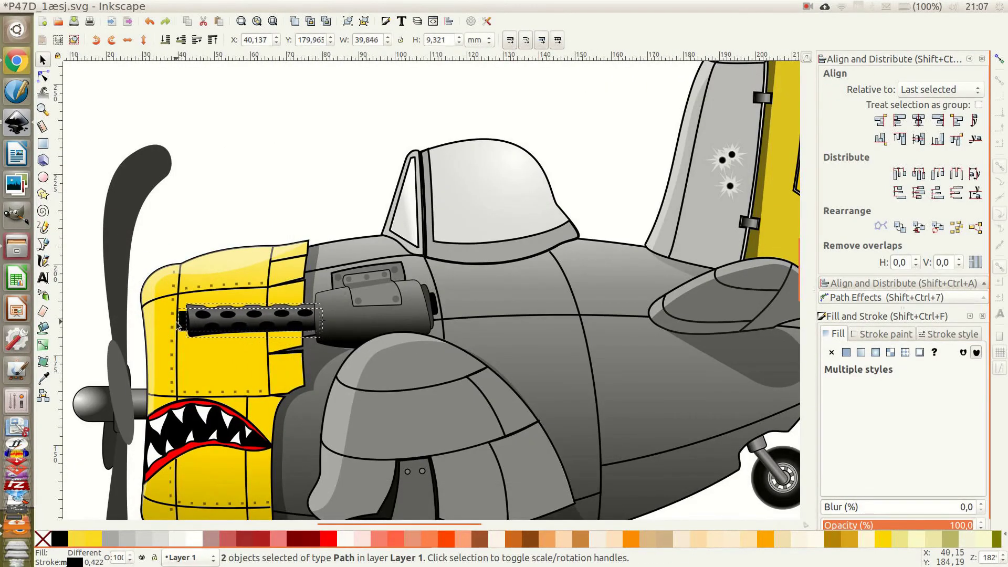
{"action": "key", "text": "Escape"}
Inspect the gun body's gradient fill and stroke settings.
{"action": "scroll", "coordinate": [186, 339], "scroll_direction": "up", "scroll_amount": 3}
{"action": "key", "text": "n"}
{"action": "left_click", "coordinate": [338, 288]}
{"action": "scroll", "coordinate": [337, 288], "scroll_direction": "down", "scroll_amount": 3}
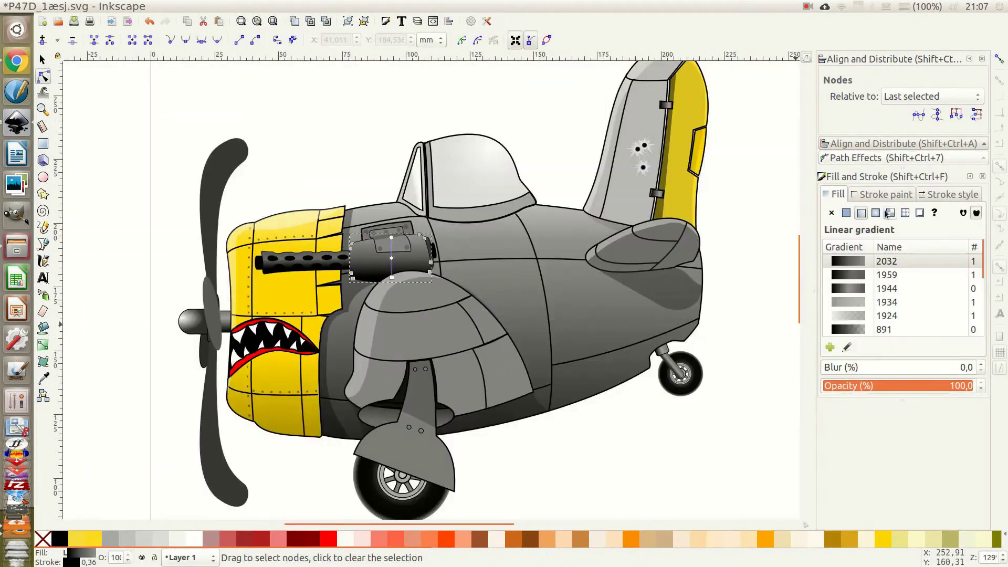
{"action": "left_click", "coordinate": [391, 258]}
{"action": "left_click", "coordinate": [950, 194]}
{"action": "left_click", "coordinate": [105, 203]}
{"action": "key", "text": "s"}
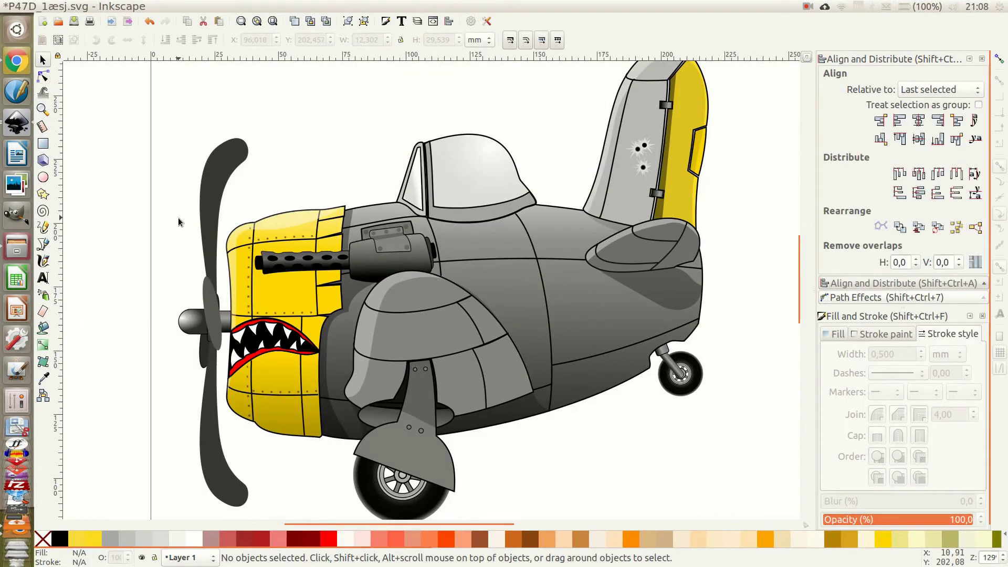
Draw a seam line on the front of the wheel fairing and edit its nodes.
{"action": "key", "text": "b"}
{"action": "left_click", "coordinate": [351, 401]}
{"action": "double_click", "coordinate": [379, 311]}
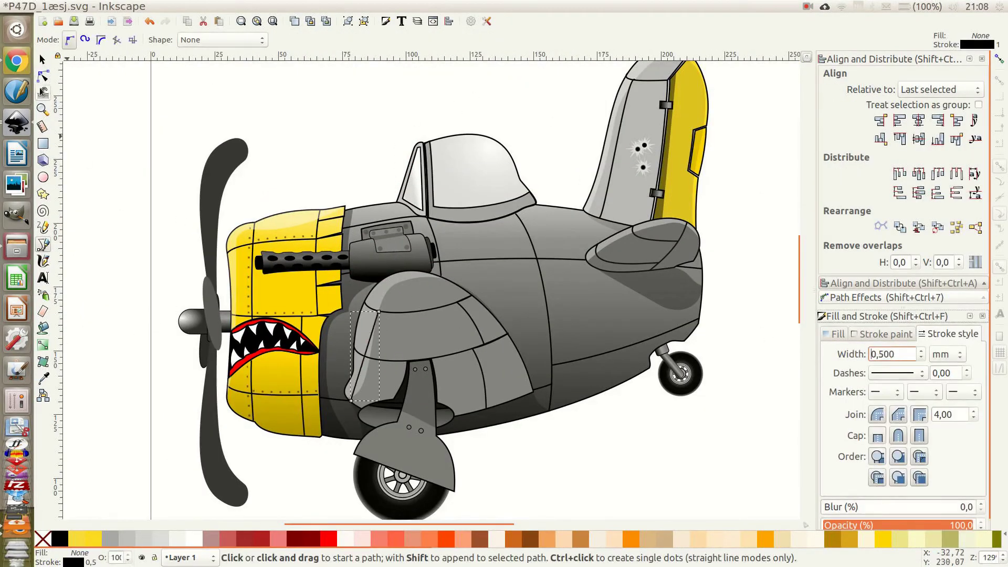
{"action": "key", "text": "n"}
{"action": "scroll", "coordinate": [374, 356], "scroll_direction": "up", "scroll_amount": 3}
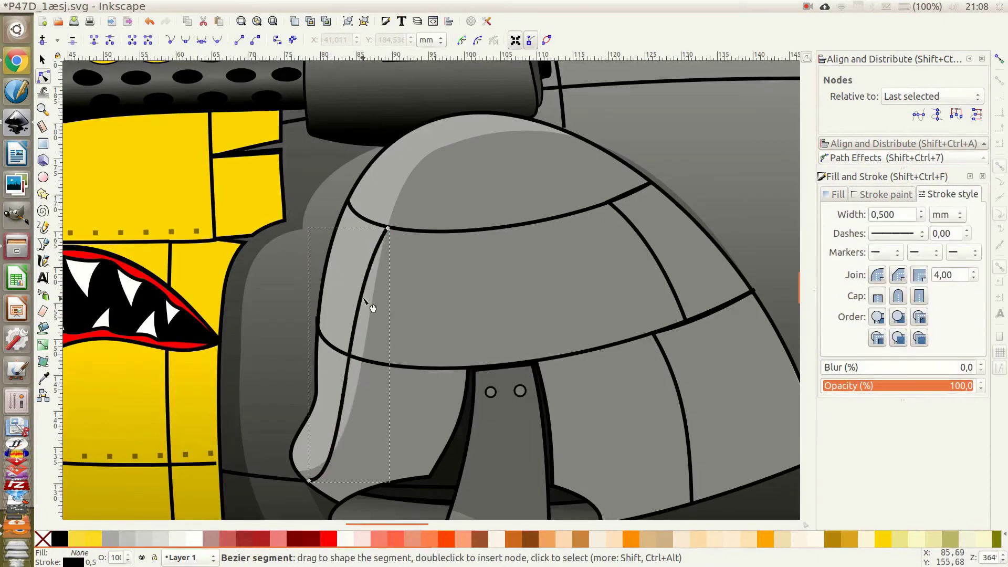
{"action": "left_click", "coordinate": [383, 244]}
{"action": "scroll", "coordinate": [383, 244], "scroll_direction": "down", "scroll_amount": 4}
Step through the shapes to select the canopy and windscreen frame.
{"action": "key", "text": "Tab"}
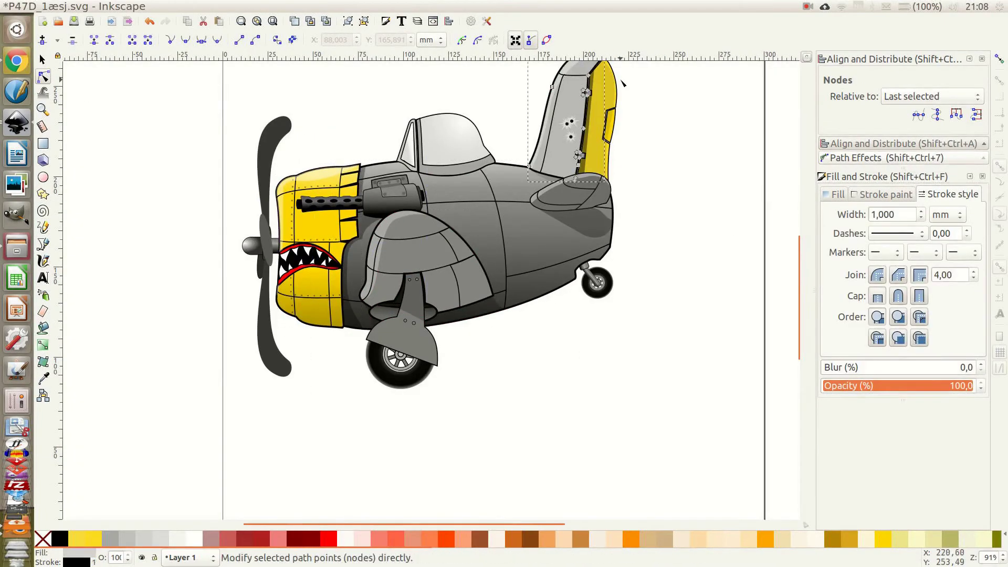
{"action": "scroll", "coordinate": [623, 82], "scroll_direction": "up", "scroll_amount": 5}
{"action": "left_click", "coordinate": [407, 252]}
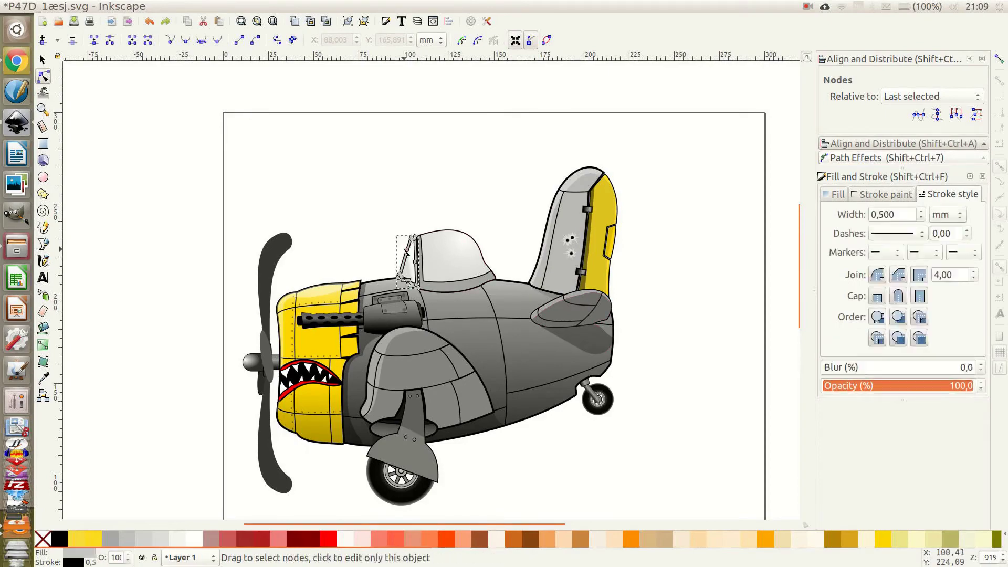
{"action": "key", "text": "Tab"}
{"action": "key", "text": "plus"}
{"action": "key", "text": "plus"}
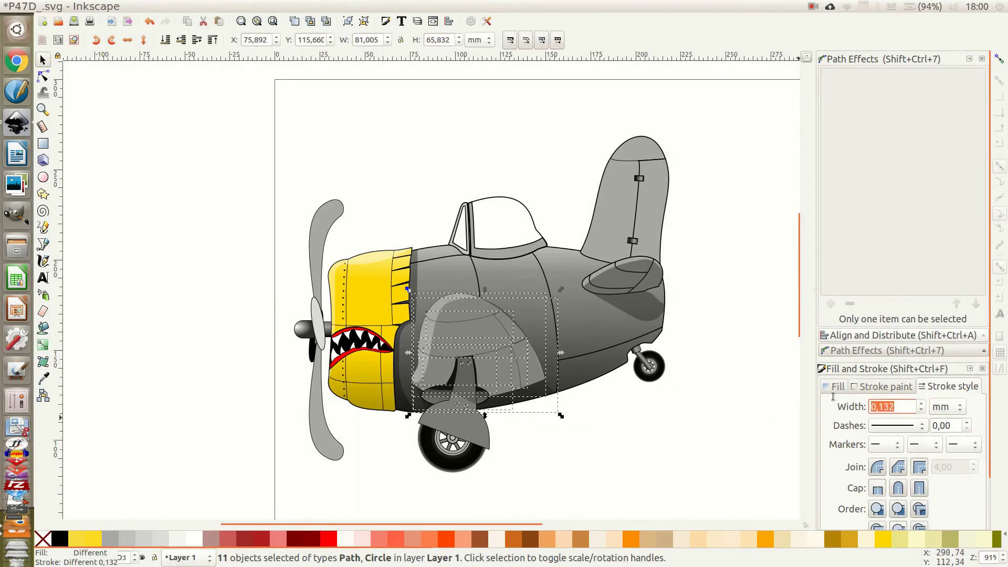
Draw a straight two-node seam line along the fuselage from the cowl to the tail.
{"action": "left_click", "coordinate": [266, 412]}
{"action": "key", "text": "b"}
{"action": "double_click", "coordinate": [664, 292]}
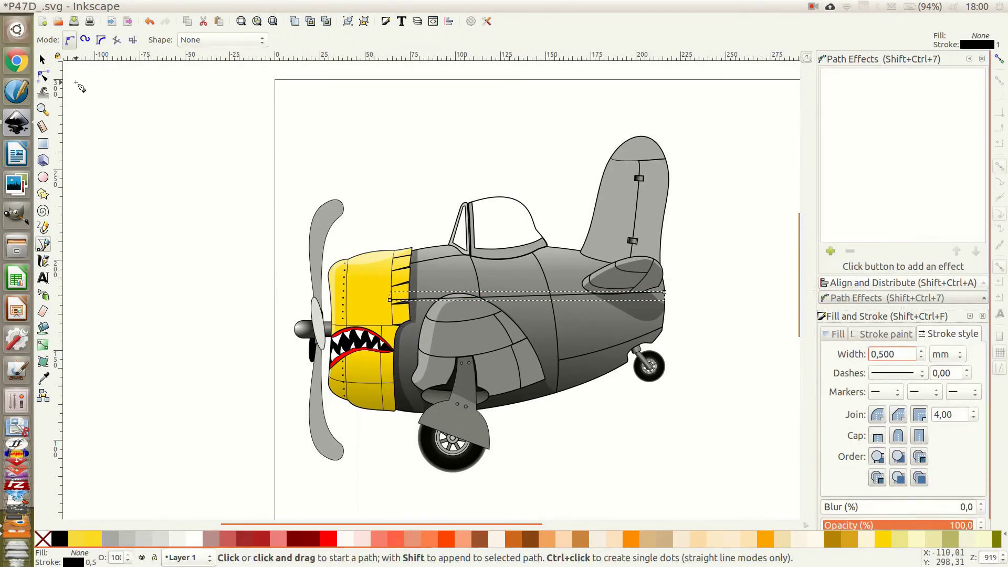
{"action": "key", "text": "n"}
{"action": "key", "text": "s"}
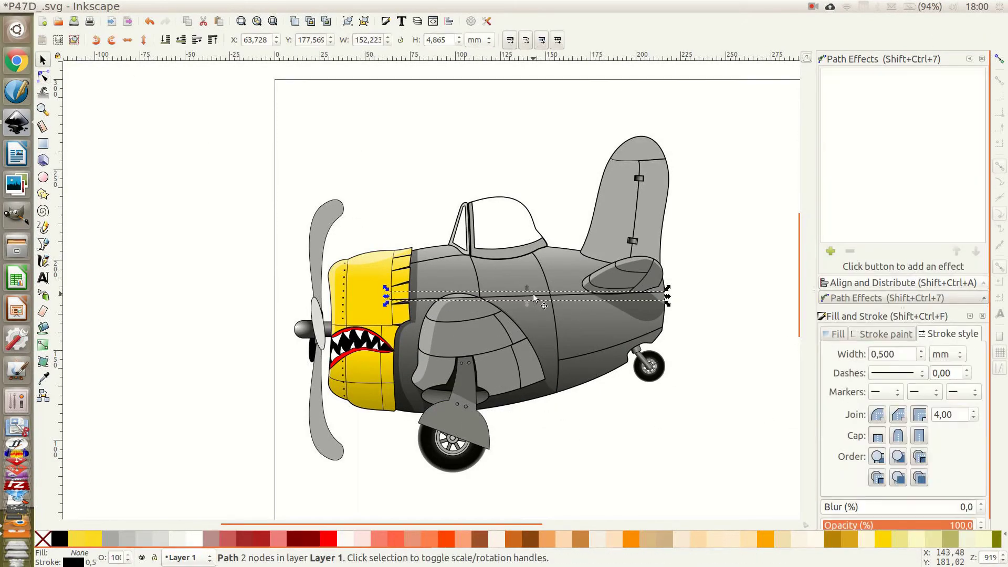
{"action": "key", "text": "n"}
Select all the pieces of the yellow nose.
{"action": "scroll", "coordinate": [533, 297], "scroll_direction": "up", "scroll_amount": 1}
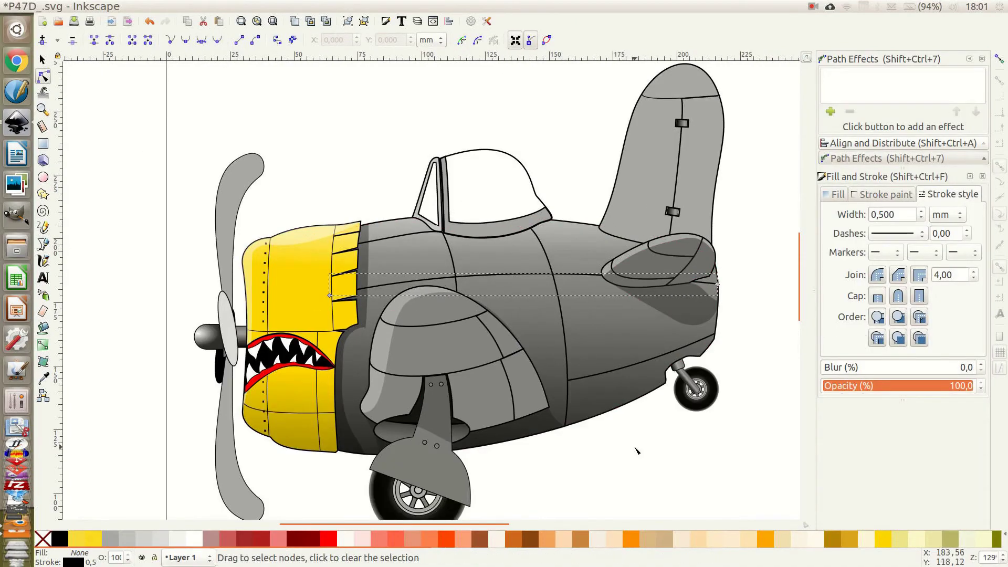
{"action": "key", "text": "s"}
{"action": "scroll", "coordinate": [473, 289], "scroll_direction": "left", "scroll_amount": 3}
{"action": "left_click_drag", "start_coordinate": [305, 184], "coordinate": [475, 450]}
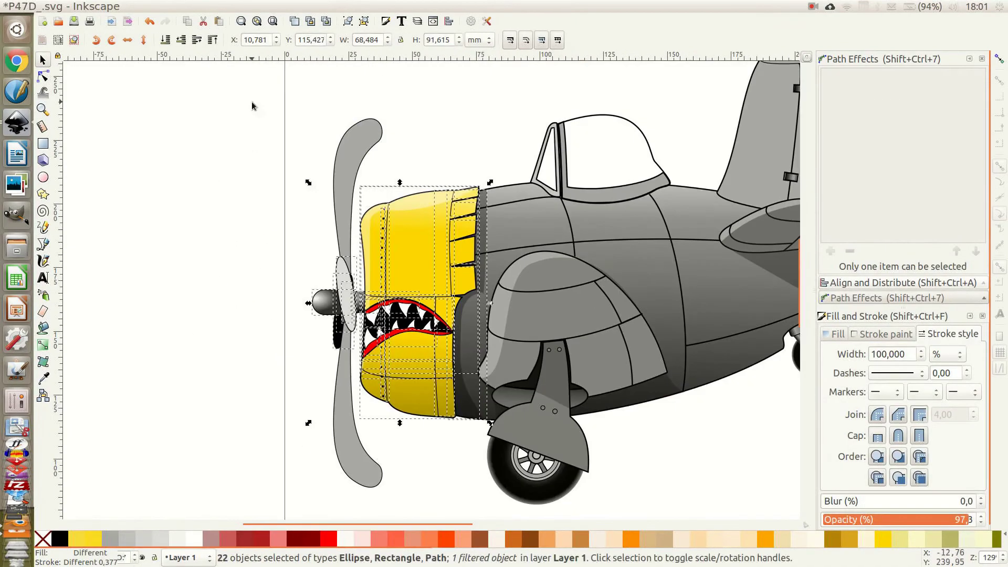
Remove the outlines from the propeller.
{"action": "scroll", "coordinate": [414, 152], "scroll_direction": "up", "scroll_amount": 5}
{"action": "scroll", "coordinate": [420, 236], "scroll_direction": "down", "scroll_amount": 5}
{"action": "key", "text": "Escape"}
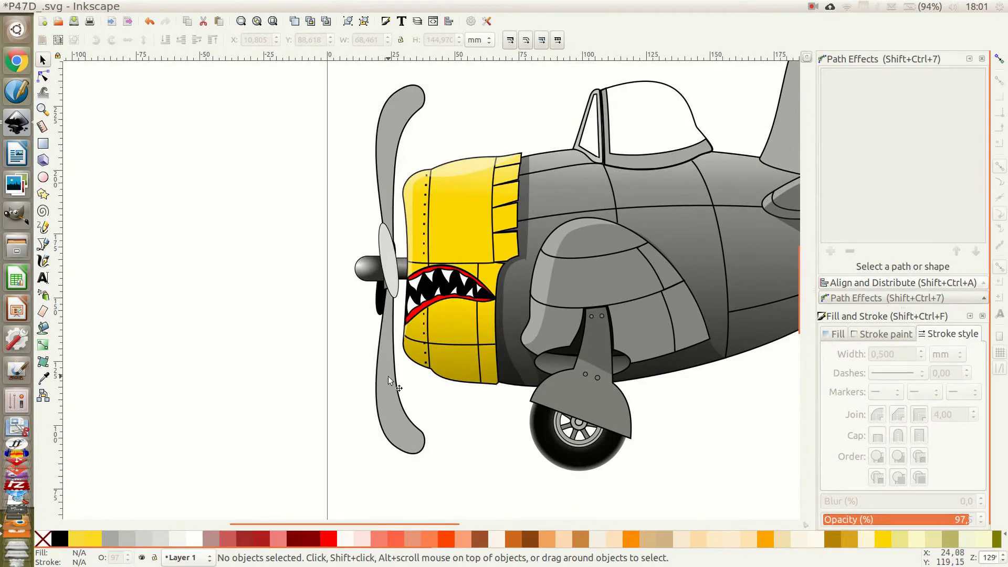
{"action": "left_click", "coordinate": [389, 376]}
{"action": "left_click", "coordinate": [43, 538], "text": "shift"}
Darken the propeller blades' fill to dark grey.
{"action": "key", "text": "Escape"}
{"action": "left_click", "coordinate": [392, 254]}
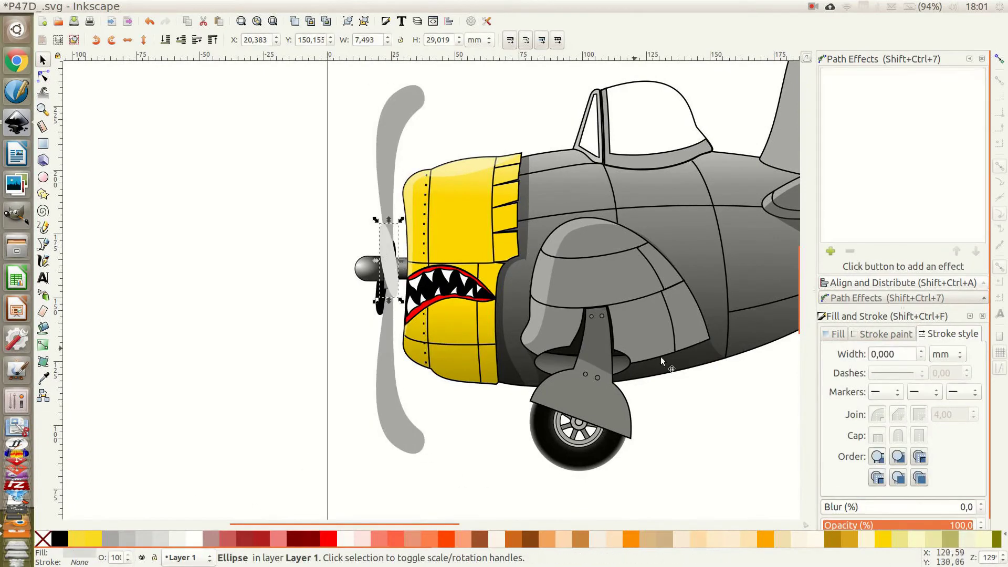
{"action": "left_click", "coordinate": [387, 132]}
{"action": "left_click", "coordinate": [834, 334]}
{"action": "left_click_drag", "start_coordinate": [889, 433], "coordinate": [890, 455]}
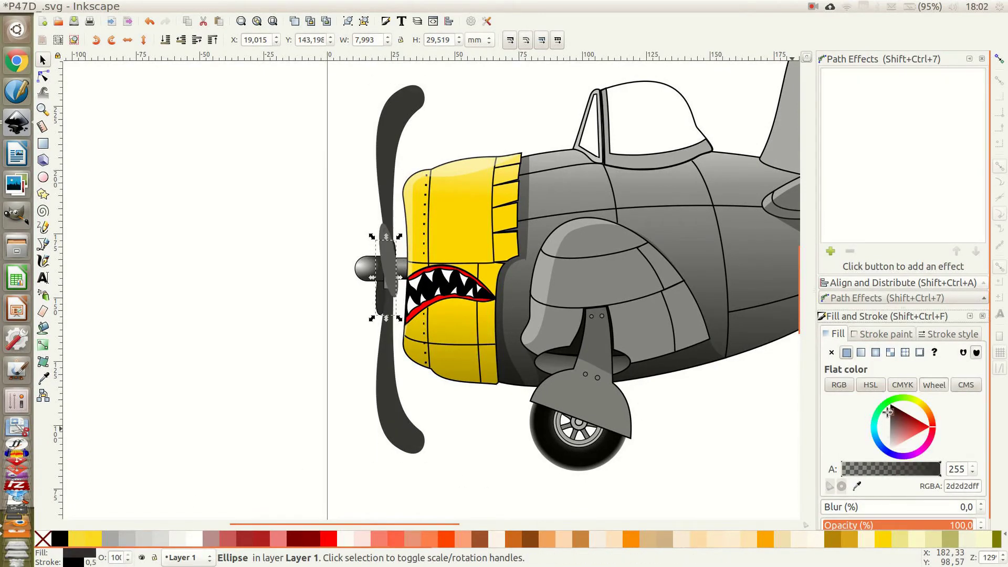
Select a seam on the wheel fairing for node editing.
{"action": "scroll", "coordinate": [380, 291], "scroll_direction": "up", "scroll_amount": 5}
{"action": "left_click", "coordinate": [398, 199]}
{"action": "key", "text": "r"}
{"action": "key", "text": "Escape"}
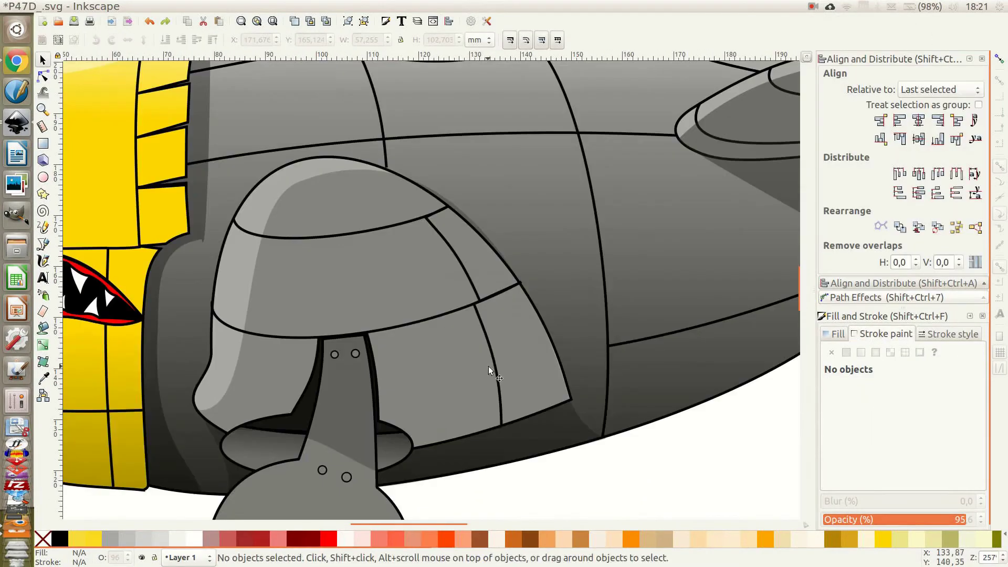
{"action": "left_click", "coordinate": [489, 293]}
{"action": "key", "text": "n"}
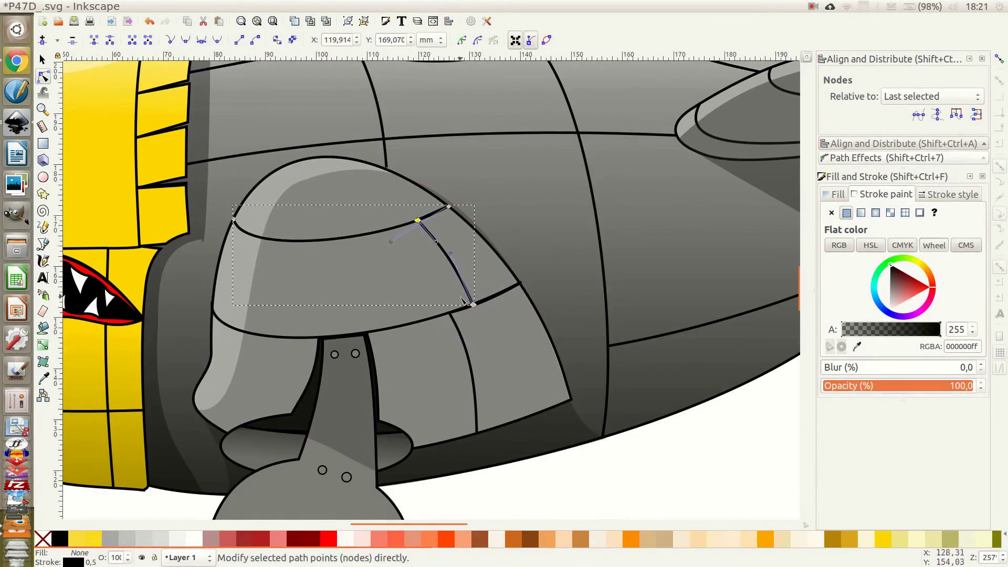
Check the upper and lower seam lines on the nose.
{"action": "key", "text": "Escape"}
{"action": "scroll", "coordinate": [396, 288], "scroll_direction": "down", "scroll_amount": 3}
{"action": "scroll", "coordinate": [352, 339], "scroll_direction": "up", "scroll_amount": 3}
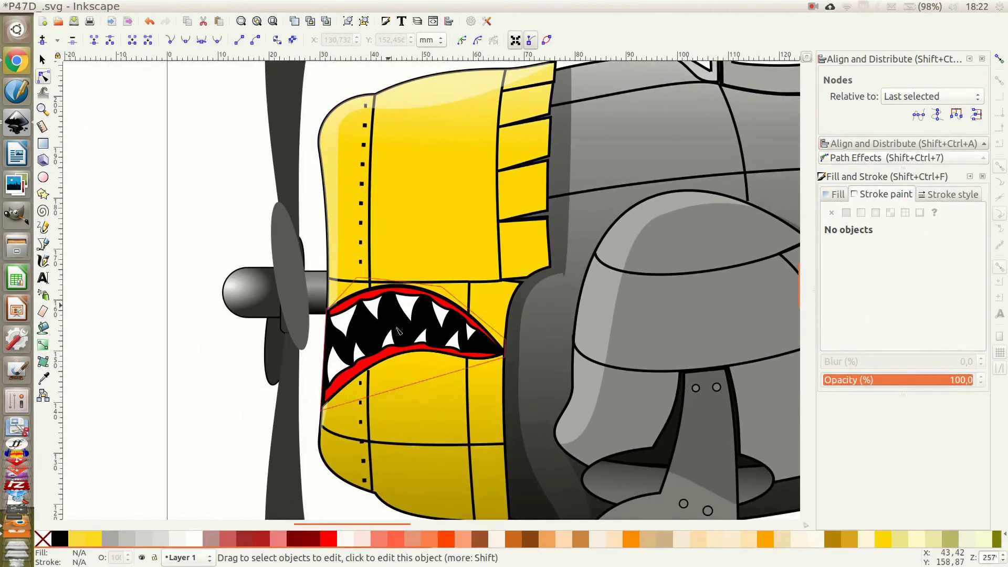
{"action": "key", "text": "s"}
{"action": "left_click", "coordinate": [488, 126]}
{"action": "key", "text": "Escape"}
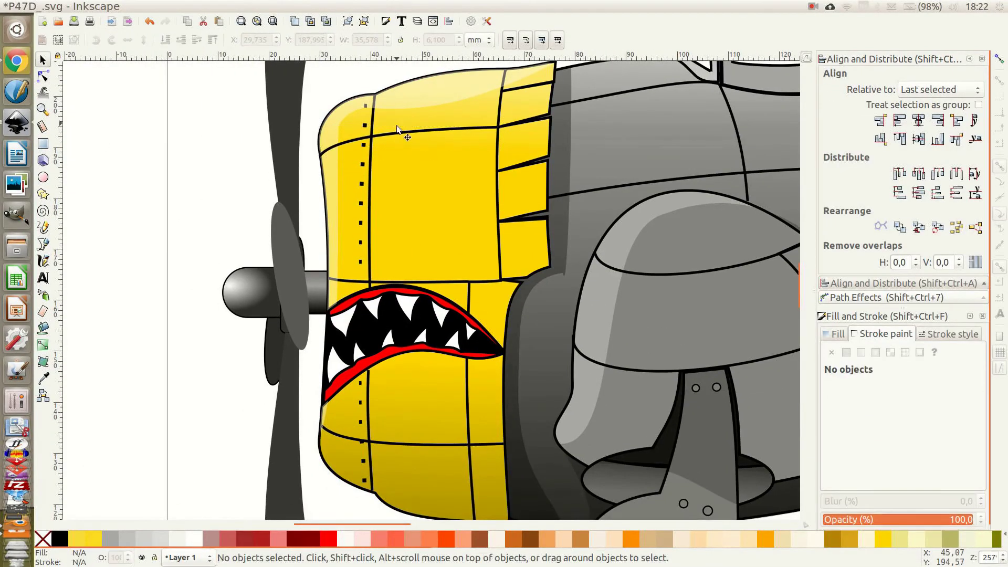
{"action": "left_click", "coordinate": [394, 439]}
{"action": "key", "text": "Escape"}
Make the seam above the mouth thicker and dotted, then extend its right end and nudge its left end.
{"action": "left_click", "coordinate": [451, 274]}
{"action": "left_click", "coordinate": [952, 334]}
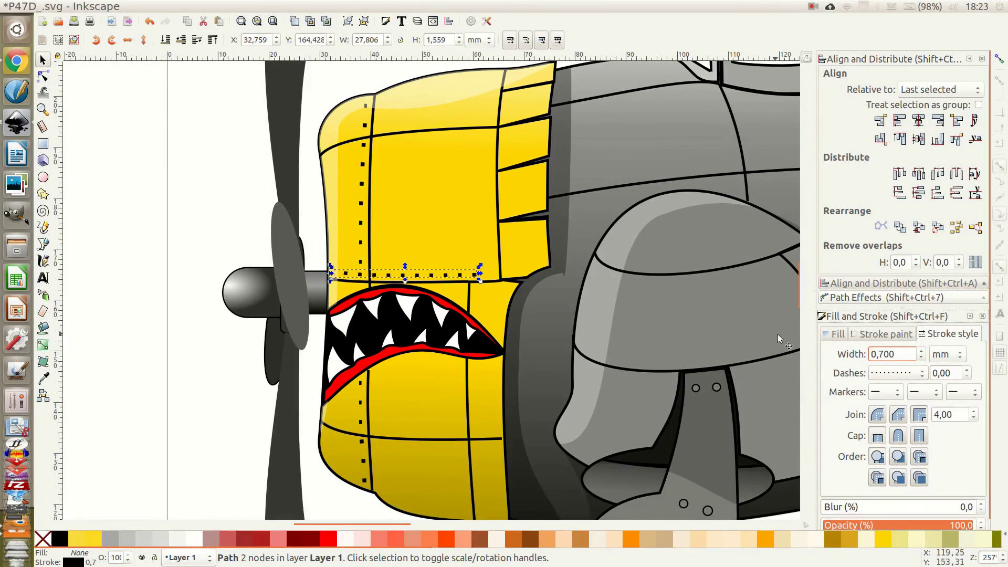
{"action": "key", "text": "n"}
{"action": "left_click_drag", "start_coordinate": [472, 275], "coordinate": [492, 276]}
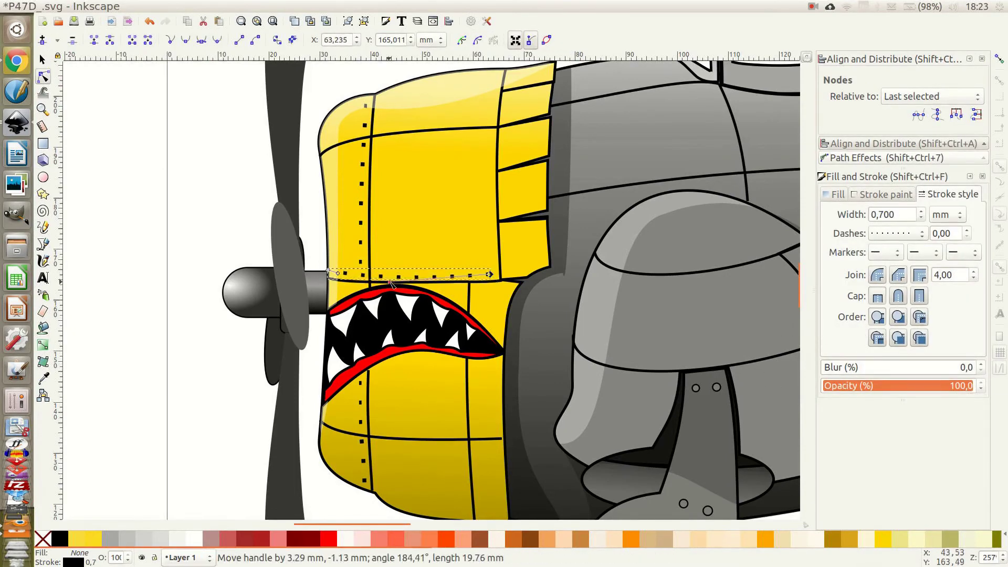
{"action": "left_click_drag", "start_coordinate": [332, 273], "coordinate": [340, 276]}
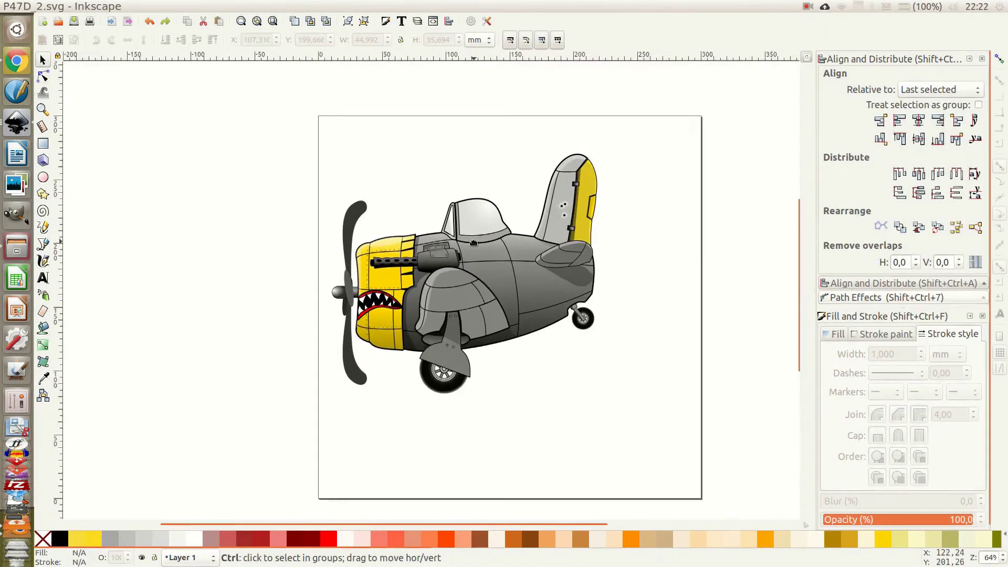
Import the pilot drawing, tilt it slightly and send it behind the canopy glass.
{"action": "key", "text": "ctrl+i"}
{"action": "key", "text": "Return"}
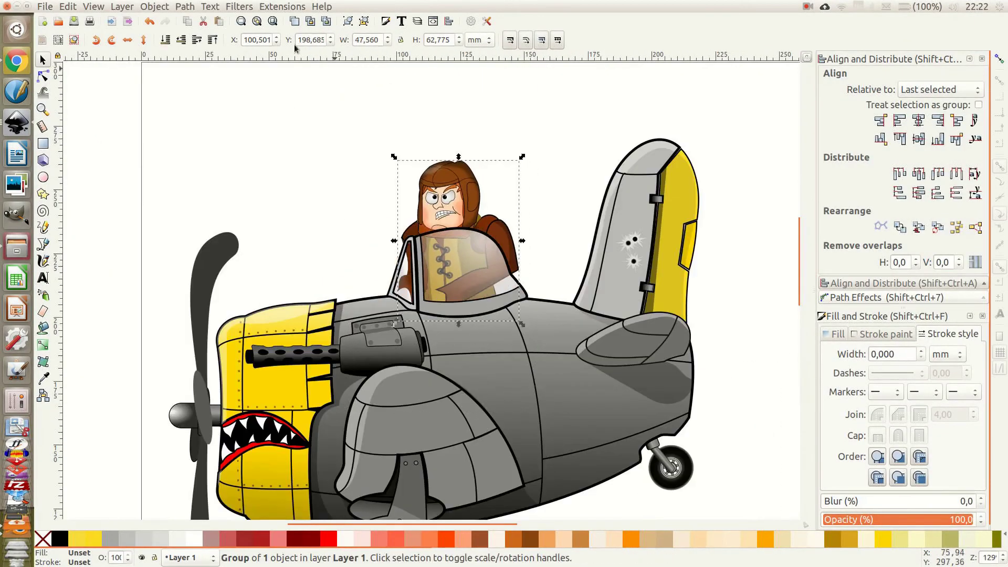
{"action": "scroll", "coordinate": [528, 334], "scroll_direction": "up", "scroll_amount": 3}
{"action": "scroll", "coordinate": [561, 404], "scroll_direction": "down", "scroll_amount": 4}
{"action": "left_click", "coordinate": [530, 368]}
{"action": "left_click_drag", "start_coordinate": [573, 314], "coordinate": [576, 319]}
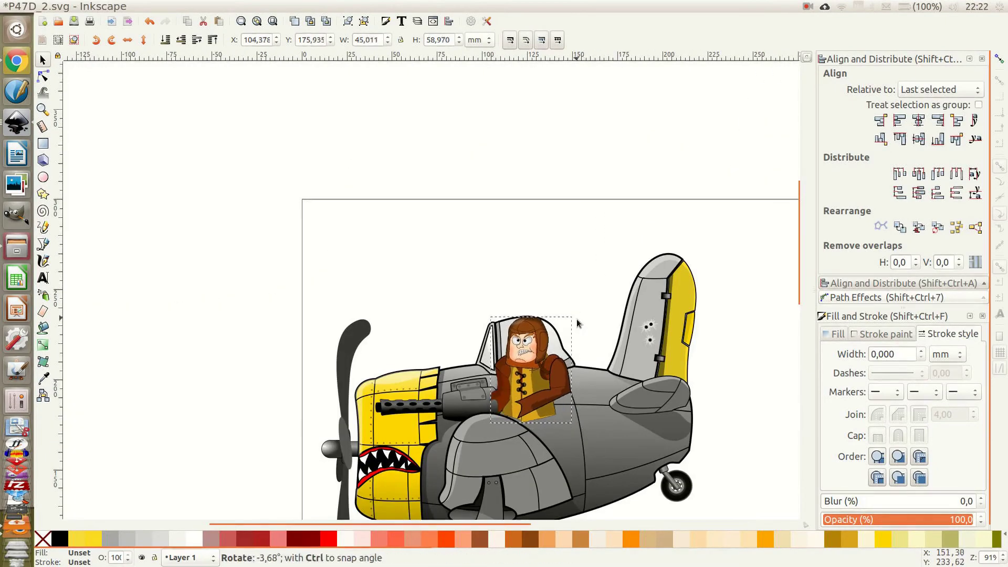
{"action": "key", "text": "Page_Down"}
{"action": "left_click", "coordinate": [576, 317]}
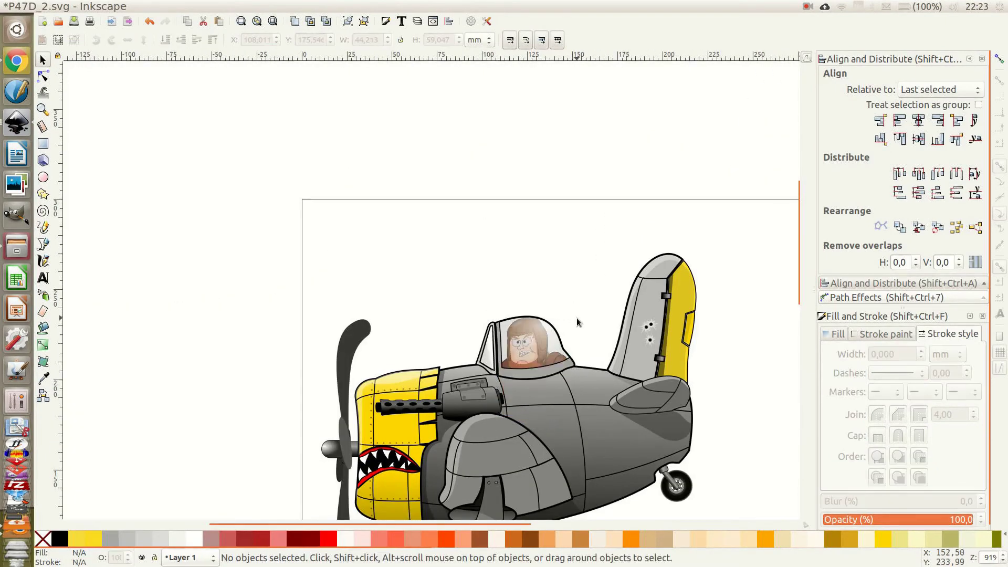
{"action": "left_click", "coordinate": [543, 362]}
Draw a closed Bezier shading shape across the front windscreen pane.
{"action": "scroll", "coordinate": [531, 366], "scroll_direction": "up", "scroll_amount": 2}
{"action": "scroll", "coordinate": [531, 366], "scroll_direction": "up", "scroll_amount": 2}
{"action": "key", "text": "b"}
{"action": "left_click", "coordinate": [417, 322]}
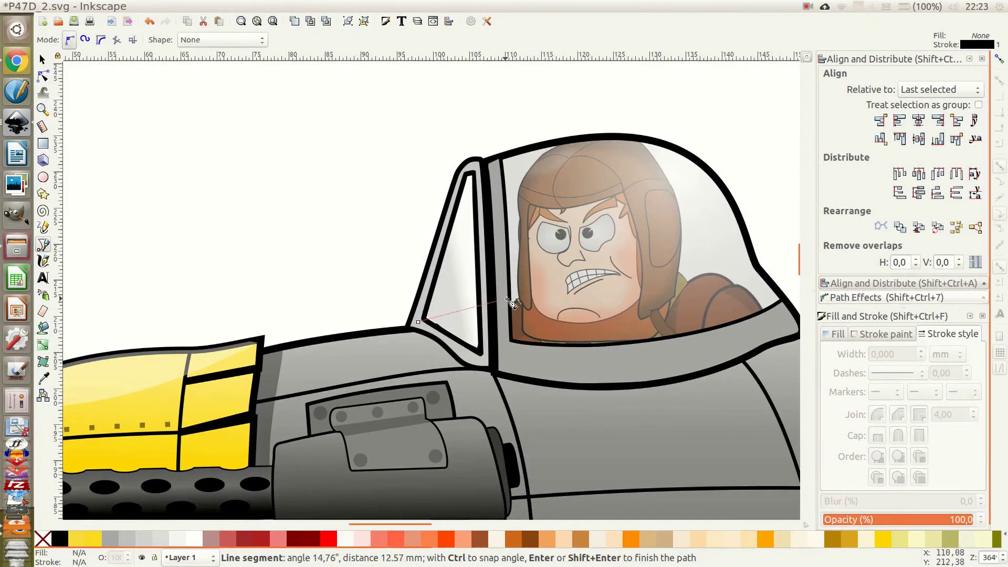
{"action": "left_click", "coordinate": [503, 389]}
{"action": "left_click", "coordinate": [417, 322]}
Give the windscreen shading a dark linear gradient fill and lower it behind the canopy.
{"action": "left_click", "coordinate": [834, 333]}
{"action": "left_click", "coordinate": [860, 352]}
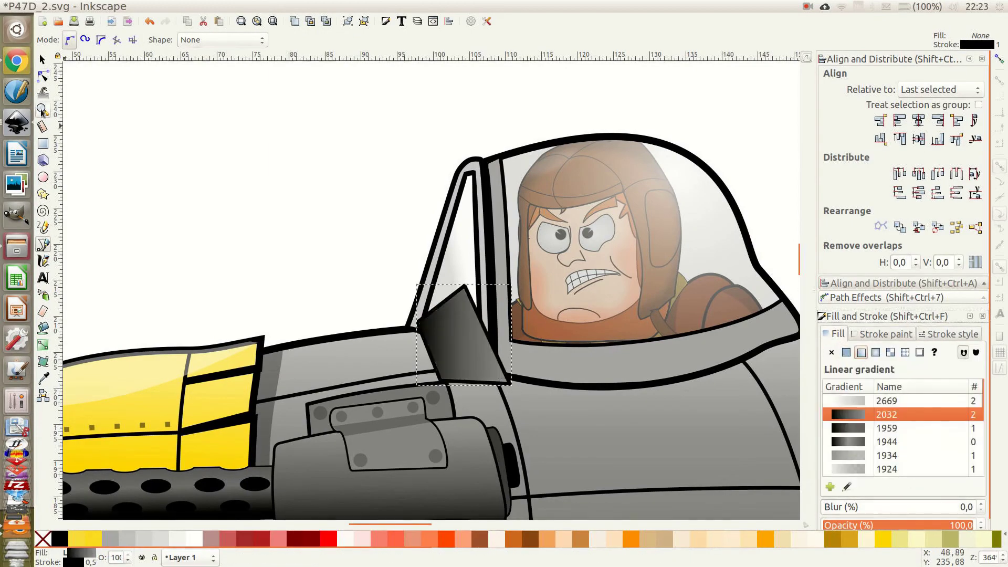
{"action": "key", "text": "n"}
{"action": "key", "text": "s"}
{"action": "key", "text": "n"}
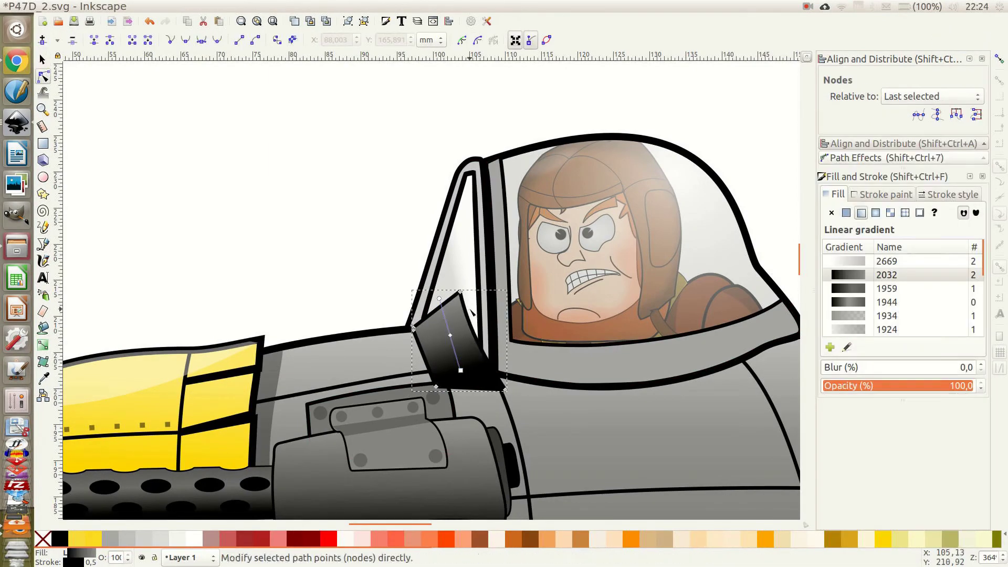
{"action": "key", "text": "s"}
{"action": "key", "text": "Page_Down"}
Slide the canopy group sideways to check the pilot and shading layering.
{"action": "left_click", "coordinate": [577, 239]}
{"action": "mouse_move", "coordinate": [528, 238]}
{"action": "left_mouse_down"}
{"action": "mouse_move", "coordinate": [718, 242]}
{"action": "mouse_move", "coordinate": [594, 242]}
{"action": "left_mouse_up"}
{"action": "scroll", "coordinate": [616, 132], "scroll_direction": "up", "scroll_amount": 7}
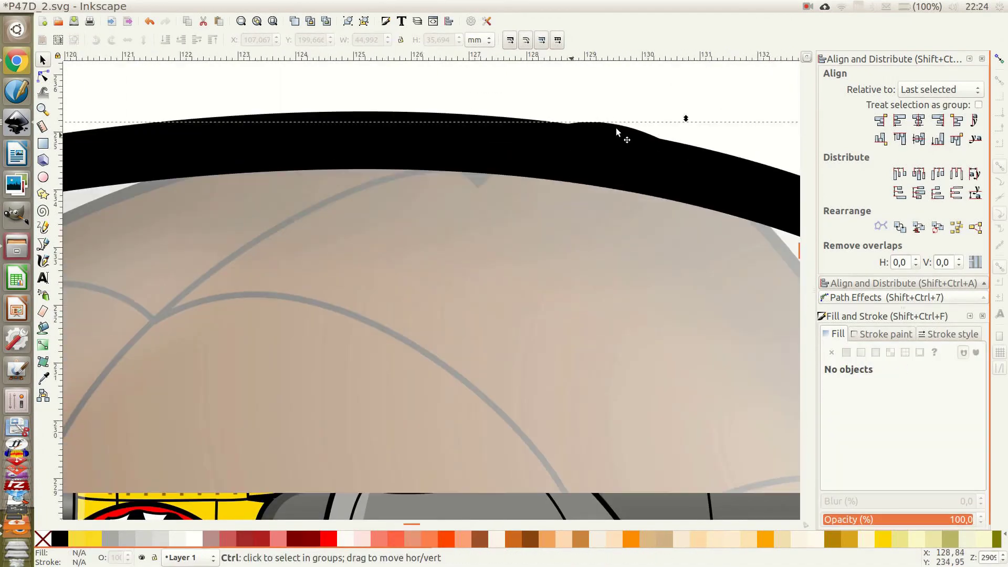
{"action": "scroll", "coordinate": [638, 177], "scroll_direction": "down", "scroll_amount": 7}
{"action": "scroll", "coordinate": [590, 168], "scroll_direction": "down", "scroll_amount": 3}
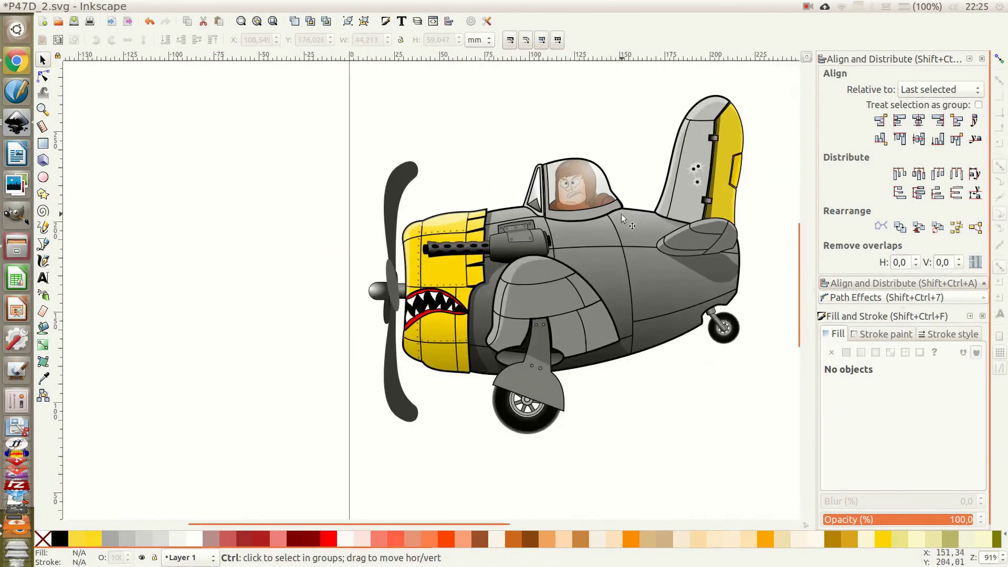
Add the number 7 on the fuselage, fill it with a linear gradient, and move it into place.
{"action": "key", "text": "t"}
{"action": "left_click", "coordinate": [564, 263]}
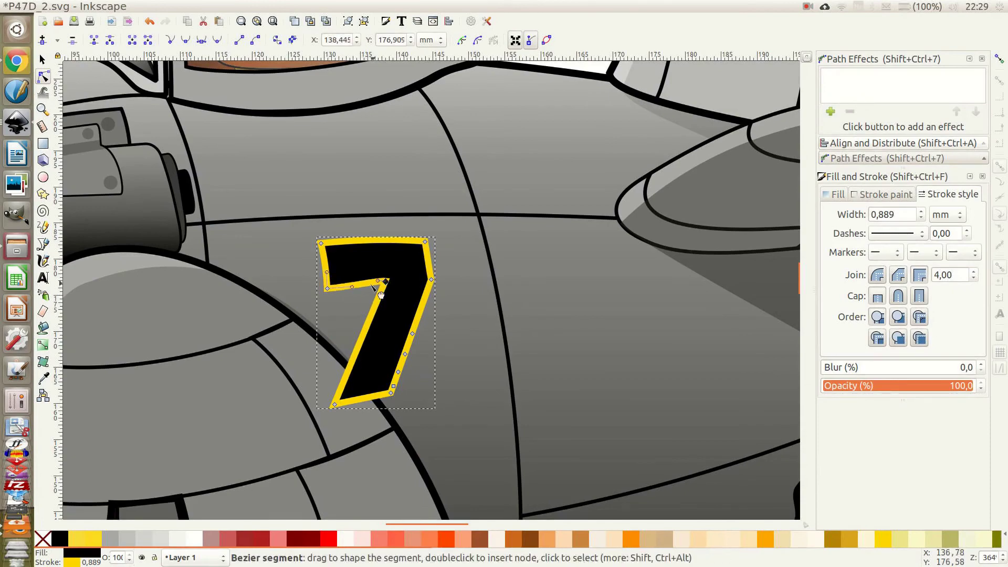
{"action": "scroll", "coordinate": [382, 334], "scroll_direction": "down", "scroll_amount": 3}
{"action": "key", "text": "s"}
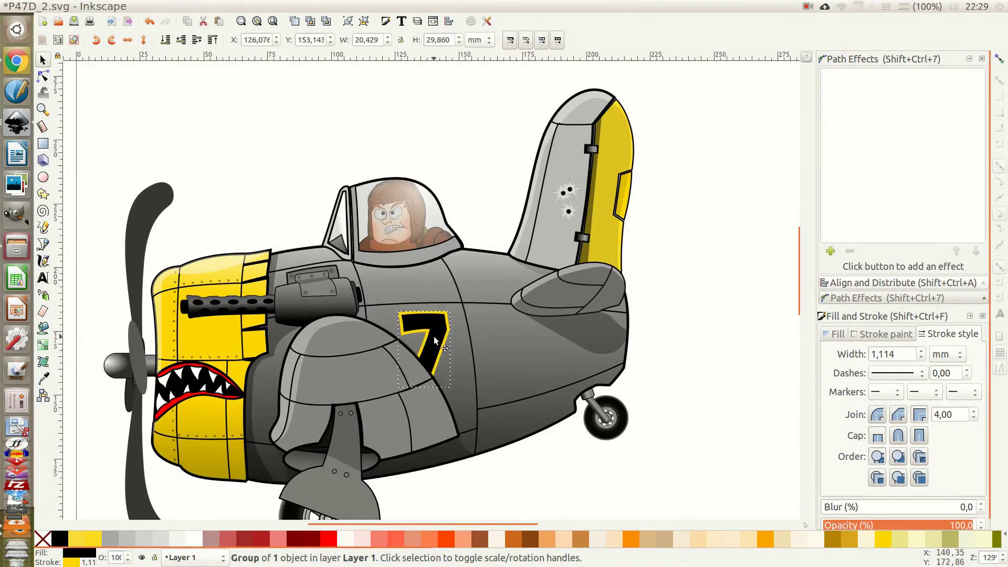
{"action": "left_click", "coordinate": [838, 334]}
{"action": "left_click", "coordinate": [861, 352]}
{"action": "scroll", "coordinate": [330, 340], "scroll_direction": "up", "scroll_amount": 1}
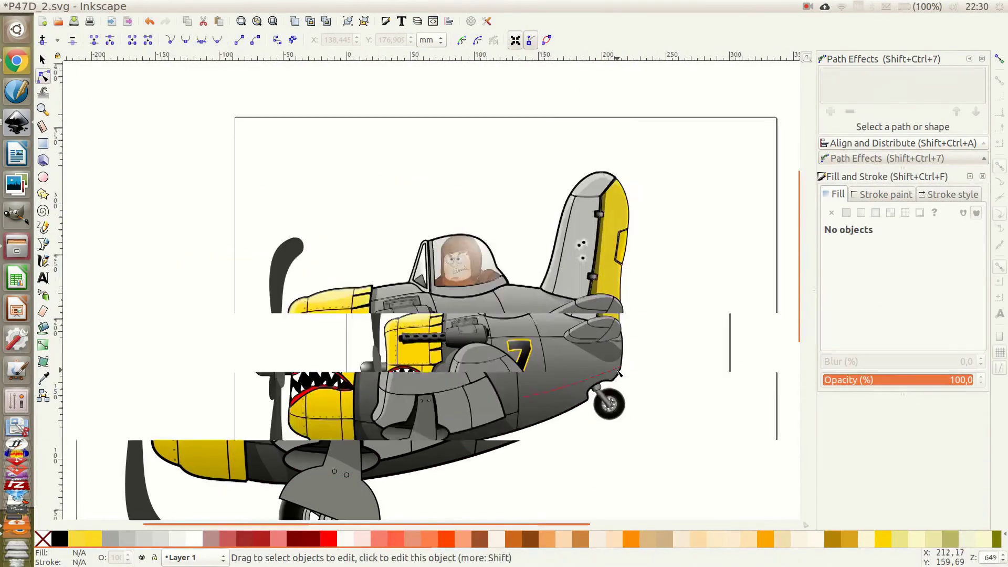
{"action": "left_click_drag", "start_coordinate": [494, 349], "coordinate": [534, 313]}
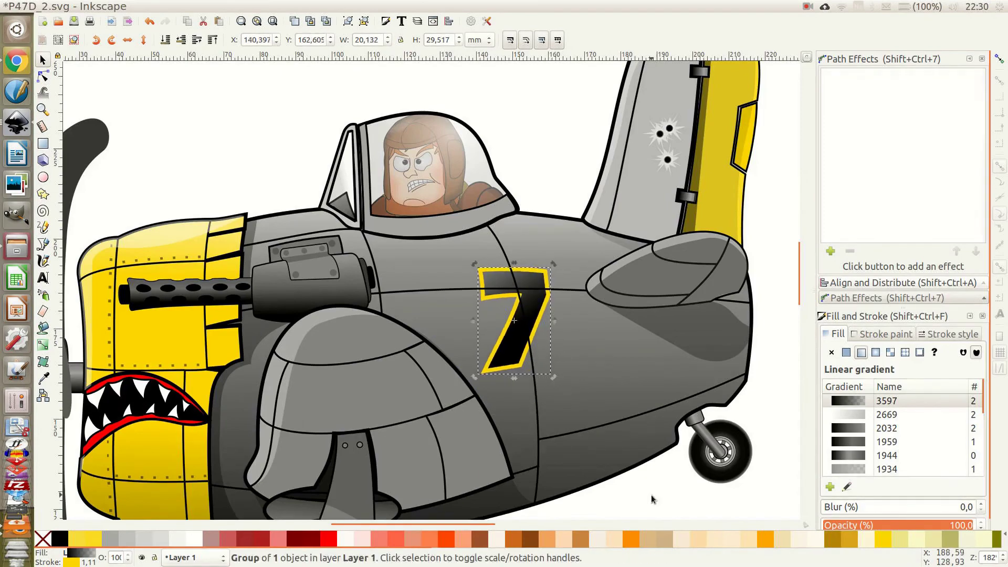
{"action": "left_click", "coordinate": [652, 500]}
{"action": "scroll", "coordinate": [652, 499], "scroll_direction": "down", "scroll_amount": 1}
Fade the fuselage panel lines to 58.5 opacity and save as P47D_3.svg.
{"action": "left_click", "coordinate": [400, 301]}
{"action": "left_click", "coordinate": [937, 336]}
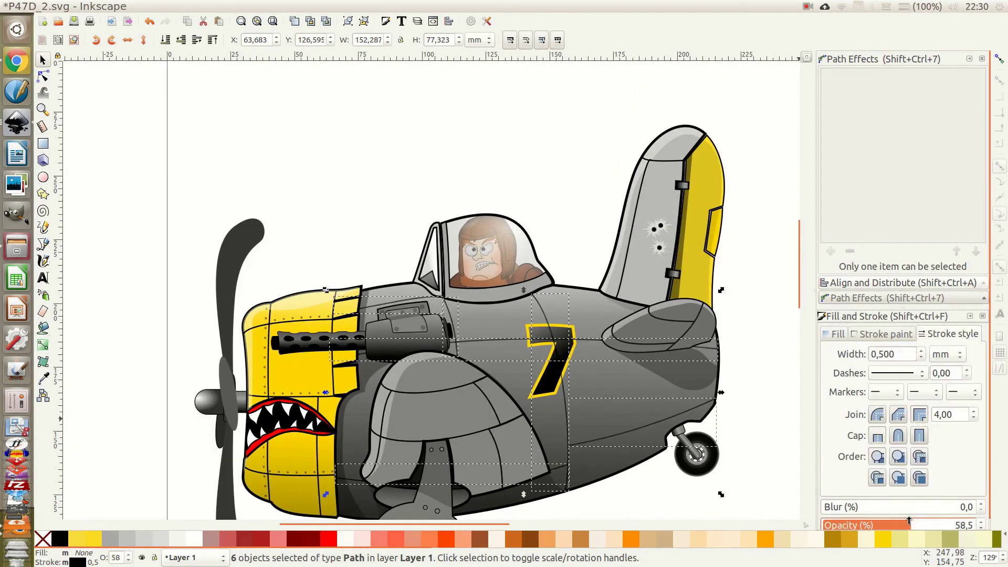
{"action": "left_click", "coordinate": [633, 231]}
{"action": "left_click", "coordinate": [749, 344]}
{"action": "scroll", "coordinate": [642, 376], "scroll_direction": "down", "scroll_amount": 2}
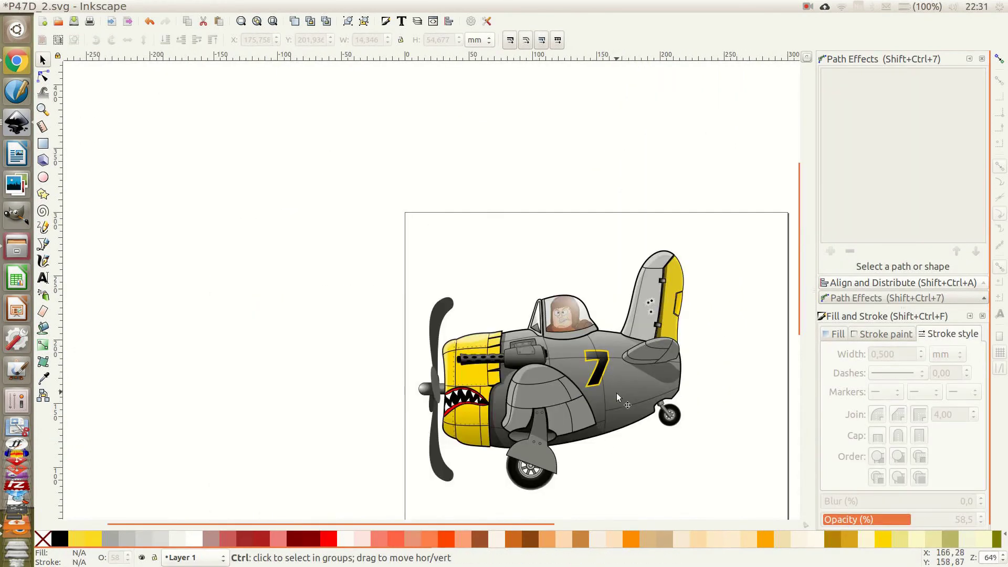
{"action": "scroll", "coordinate": [616, 393], "scroll_direction": "down", "scroll_amount": 5}
{"action": "scroll", "coordinate": [616, 392], "scroll_direction": "right", "scroll_amount": 4}
{"action": "key", "text": "ctrl+shift+s"}
Confirm the P47D_3.svg save and draw a horizontal ground line under the plane.
{"action": "key", "text": "Return"}
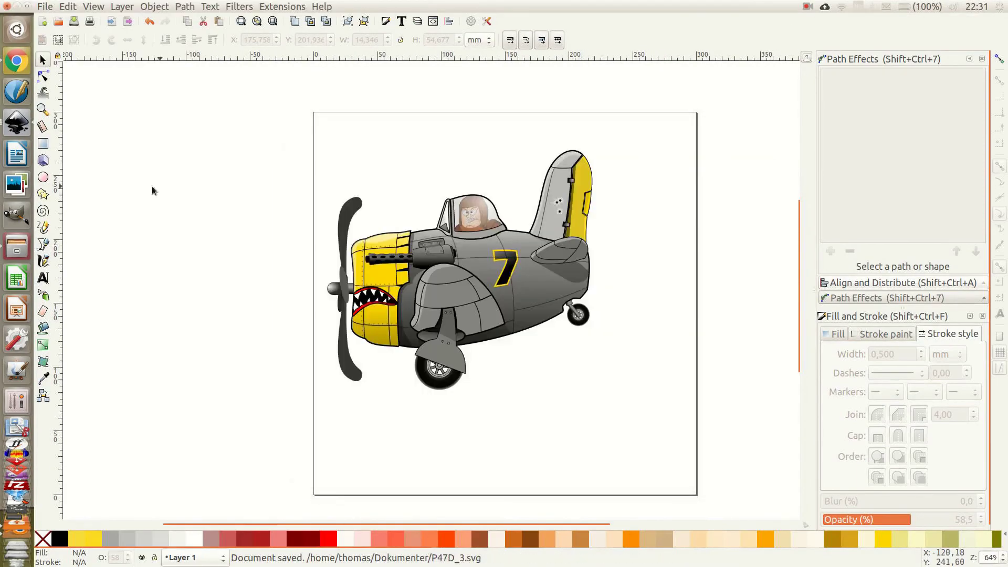
{"action": "key", "text": "b"}
{"action": "left_click", "coordinate": [336, 386]}
{"action": "left_click", "coordinate": [661, 386]}
{"action": "key", "text": "Return"}
{"action": "left_click", "coordinate": [41, 61]}
Tilt the whole aircraft nose-up and readjust the pilot group.
{"action": "key", "text": "ctrl+a"}
{"action": "scroll", "coordinate": [515, 338], "scroll_direction": "up", "scroll_amount": 1, "text": "ctrl"}
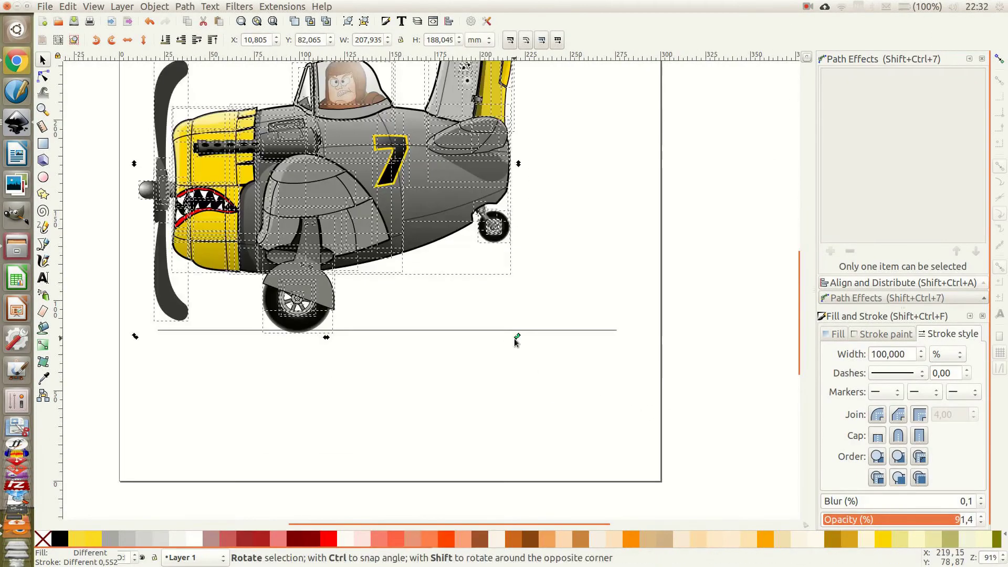
{"action": "key", "text": "Escape"}
{"action": "scroll", "coordinate": [418, 99], "scroll_direction": "up", "scroll_amount": 1, "text": "ctrl"}
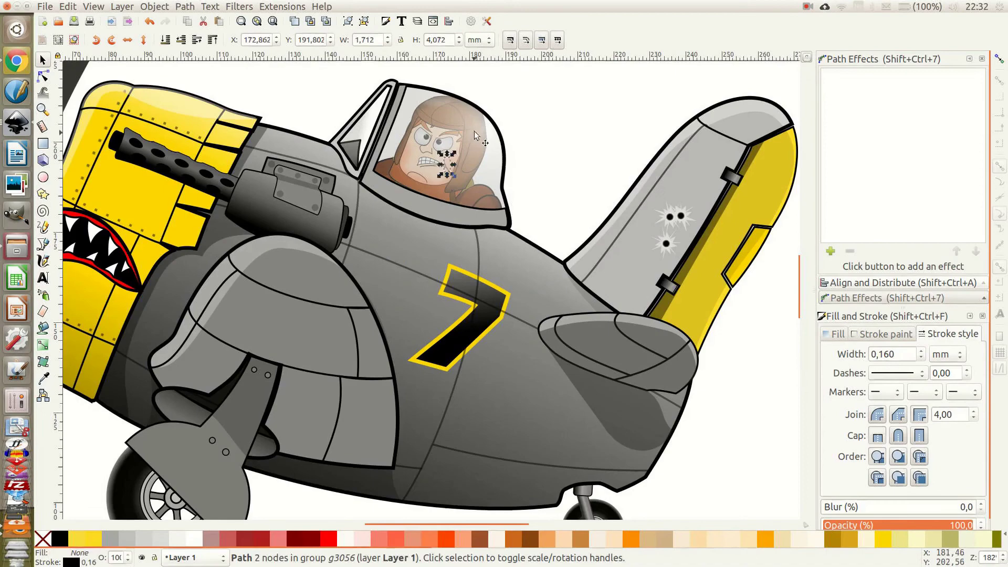
{"action": "left_click", "coordinate": [448, 240], "text": "ctrl"}
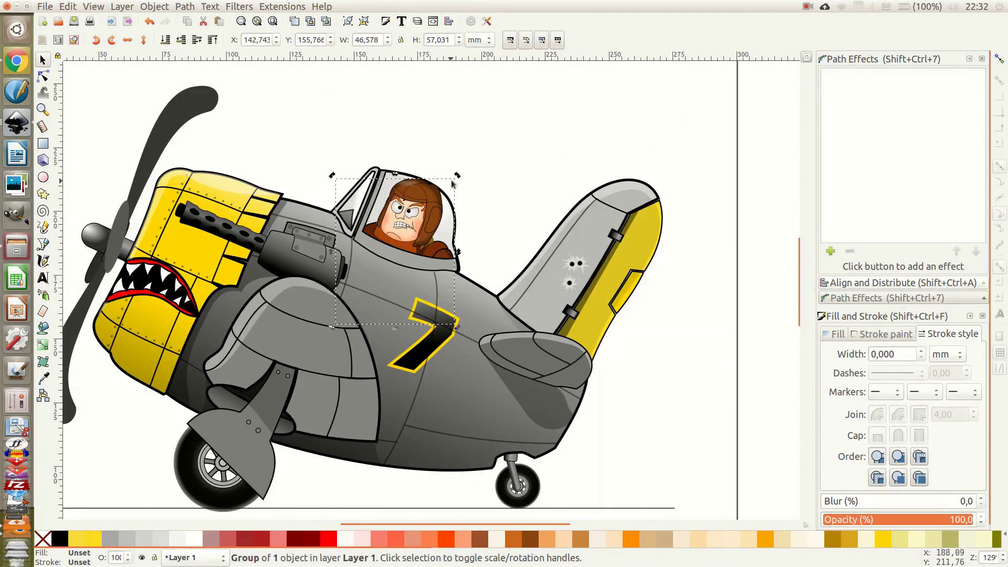
{"action": "key", "text": "Escape"}
{"action": "scroll", "coordinate": [420, 230], "scroll_direction": "up", "scroll_amount": 2, "text": "ctrl"}
{"action": "scroll", "coordinate": [510, 263], "scroll_direction": "down", "scroll_amount": 3, "text": "ctrl"}
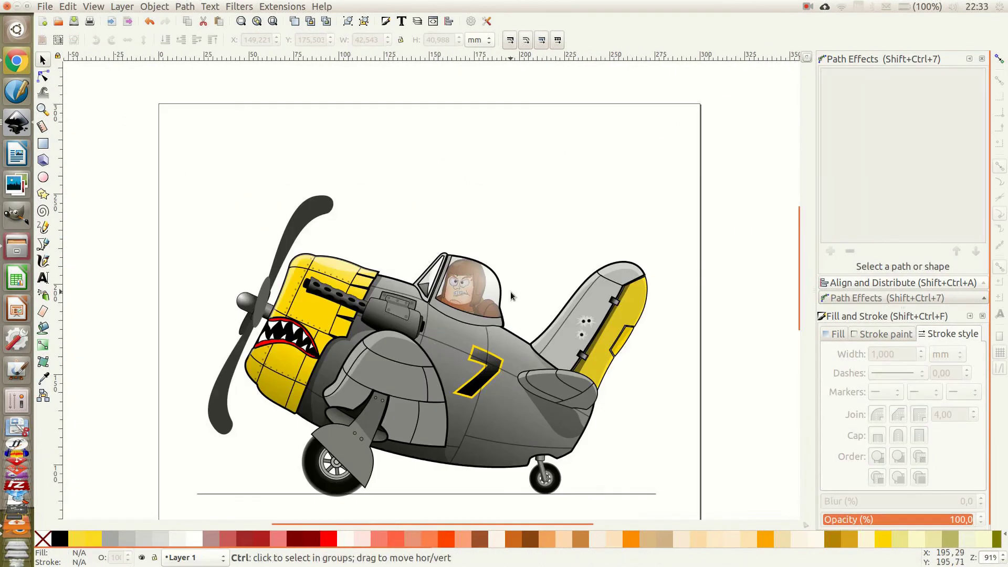
{"action": "scroll", "coordinate": [675, 371], "scroll_direction": "down", "scroll_amount": 1, "text": "ctrl"}
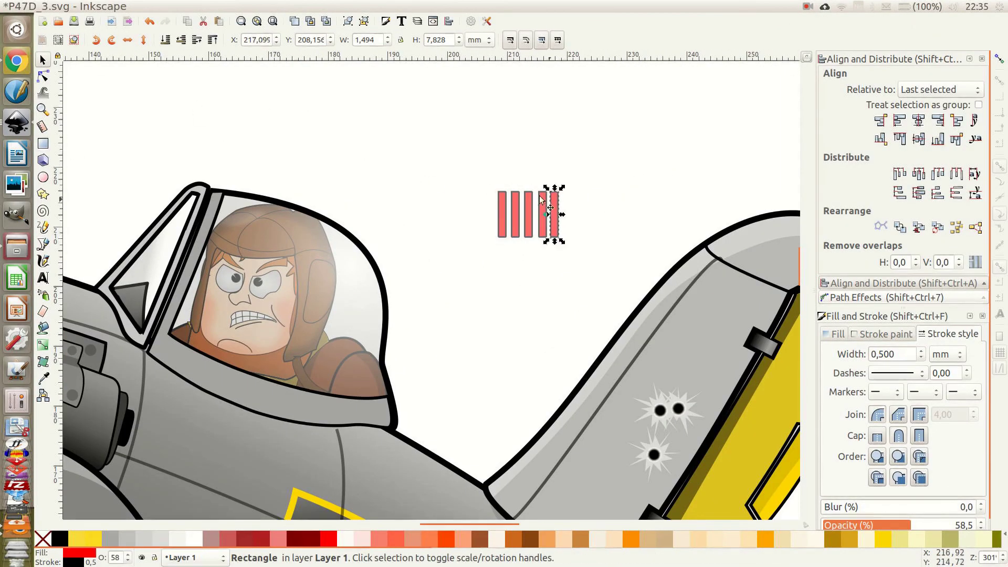
Duplicate the red tally bars into a second row and draw a yellow strip across their bottoms.
{"action": "key", "text": "ctrl+z"}
{"action": "key", "text": "ctrl+d"}
{"action": "mouse_move", "coordinate": [455, 175]}
{"action": "left_mouse_down"}
{"action": "mouse_move", "coordinate": [533, 242]}
{"action": "mouse_move", "coordinate": [580, 161]}
{"action": "left_mouse_up"}
{"action": "mouse_move", "coordinate": [445, 277]}
{"action": "left_mouse_down"}
{"action": "mouse_move", "coordinate": [592, 288]}
{"action": "mouse_move", "coordinate": [581, 167]}
{"action": "left_mouse_up"}
Clip the yellow strips to the red bars so each tally gets a yellow base.
{"action": "key", "text": "s"}
{"action": "scroll", "coordinate": [587, 284], "scroll_direction": "up", "scroll_amount": 2}
{"action": "left_click", "coordinate": [581, 278]}
{"action": "key", "text": "ctrl+d"}
{"action": "key", "text": "End"}
{"action": "left_click", "coordinate": [339, 171], "text": "shift"}
{"action": "left_click", "coordinate": [154, 6]}
Rotate, shrink and position the tally group angled onto the grey tail fin.
{"action": "left_click", "coordinate": [382, 148]}
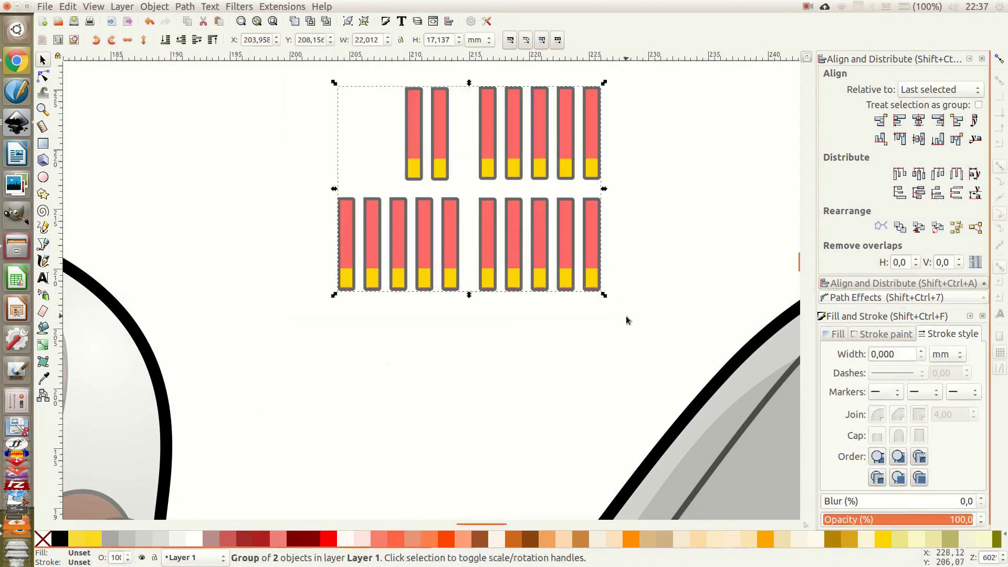
{"action": "scroll", "coordinate": [625, 319], "scroll_direction": "down", "scroll_amount": 3}
{"action": "left_click_drag", "start_coordinate": [573, 304], "coordinate": [577, 315]}
{"action": "left_click_drag", "start_coordinate": [478, 315], "coordinate": [470, 307]}
{"action": "left_click_drag", "start_coordinate": [530, 374], "coordinate": [528, 374]}
{"action": "scroll", "coordinate": [529, 374], "scroll_direction": "up", "scroll_amount": 3}
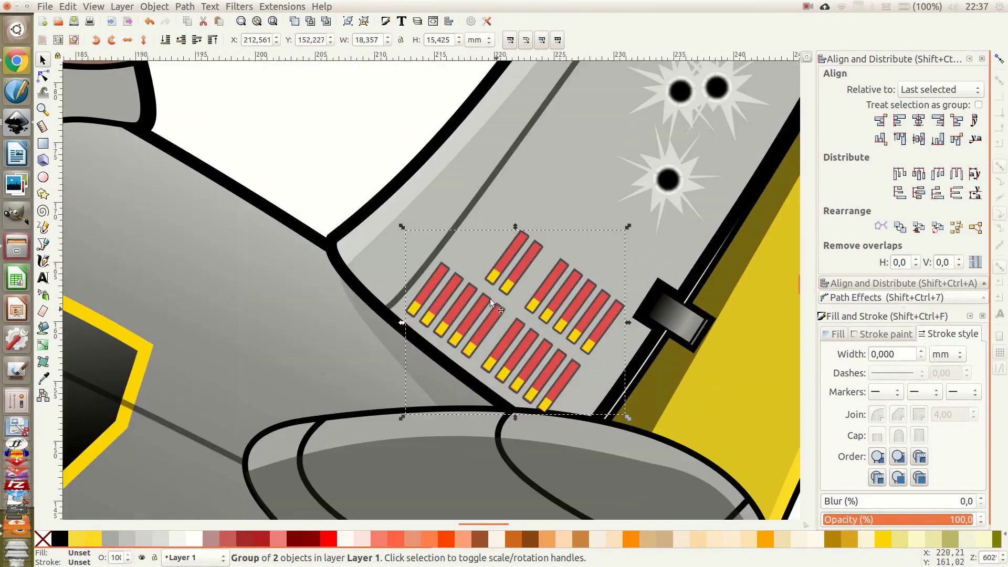
{"action": "key", "text": "Escape"}
{"action": "key", "text": "5"}
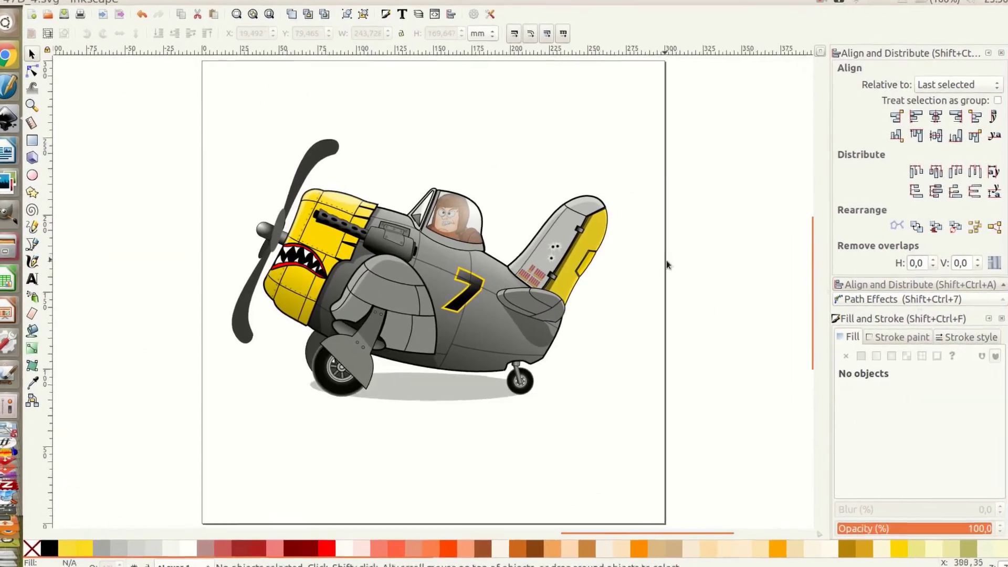